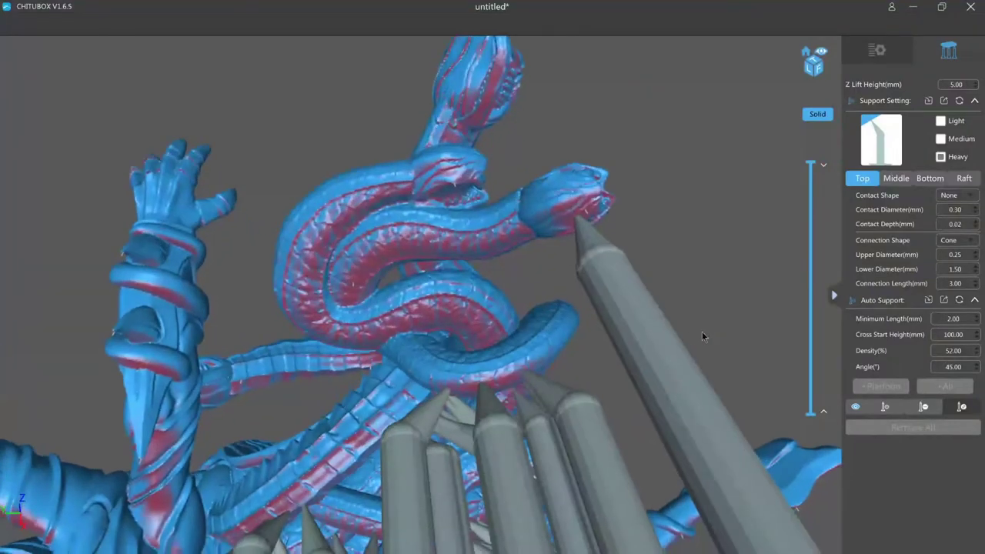
Adjust the pillar position of the heavy support under the right-hand snake head's jaw
{"action": "left_click", "coordinate": [637, 338]}
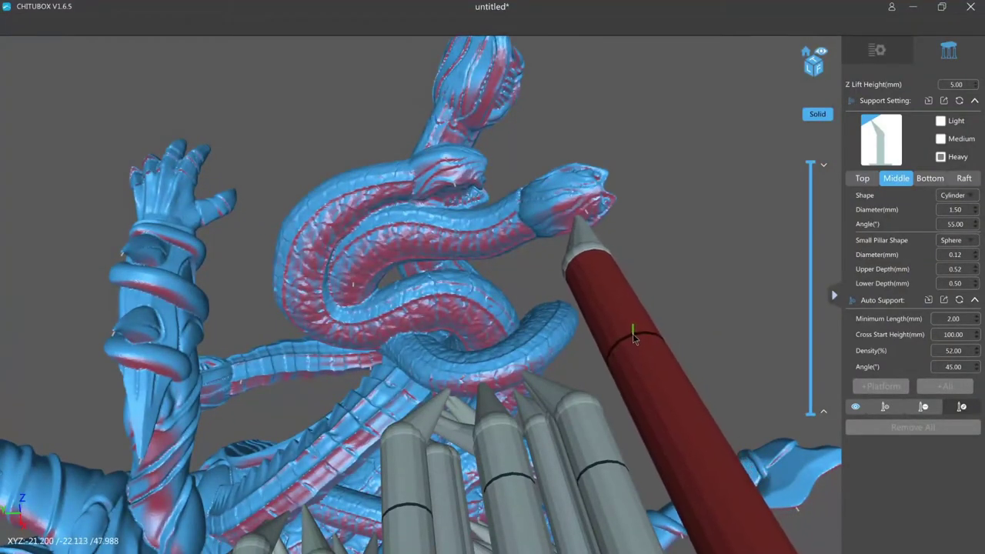
{"action": "scroll", "coordinate": [663, 304], "scroll_direction": "up", "scroll_amount": 2}
{"action": "mouse_move", "coordinate": [663, 305]}
{"action": "right_mouse_down"}
{"action": "mouse_move", "coordinate": [640, 319]}
{"action": "mouse_move", "coordinate": [645, 311]}
{"action": "right_mouse_up"}
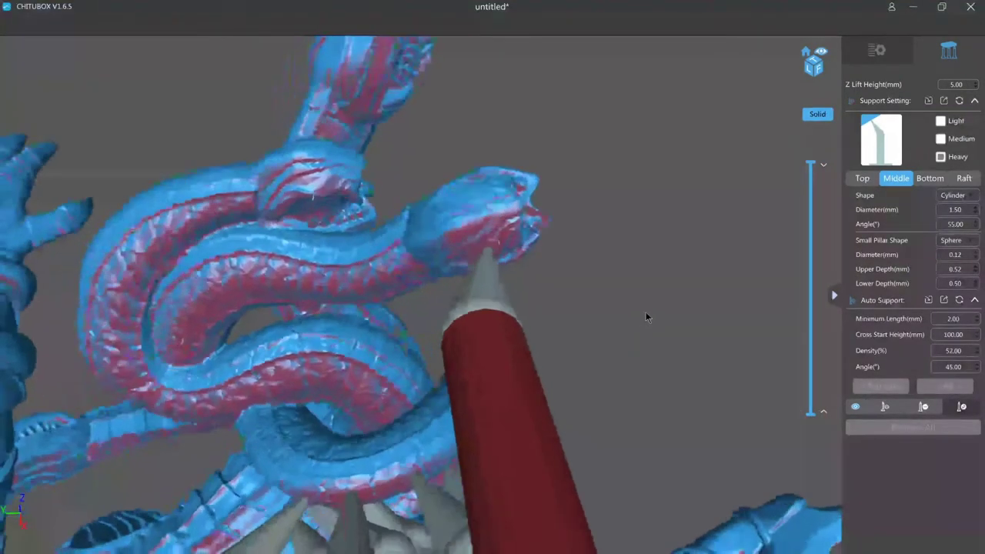
{"action": "scroll", "coordinate": [645, 311], "scroll_direction": "up", "scroll_amount": 3}
{"action": "left_click", "coordinate": [568, 391]}
{"action": "left_click", "coordinate": [560, 383]}
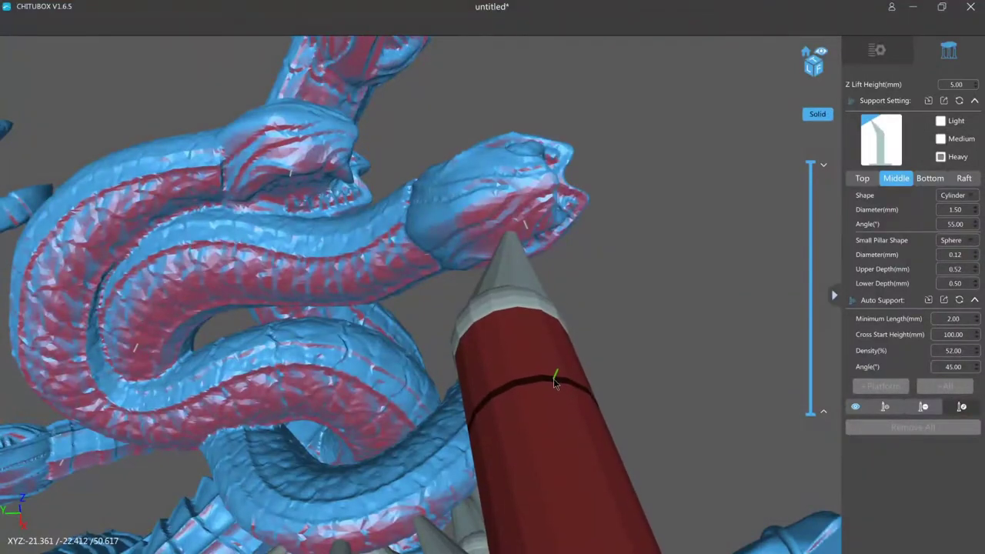
Add two heavy supports under the snake's body, one beneath the lower coil and one beneath the inner bend of the neck
{"action": "right_click_drag", "start_coordinate": [443, 336], "coordinate": [394, 339]}
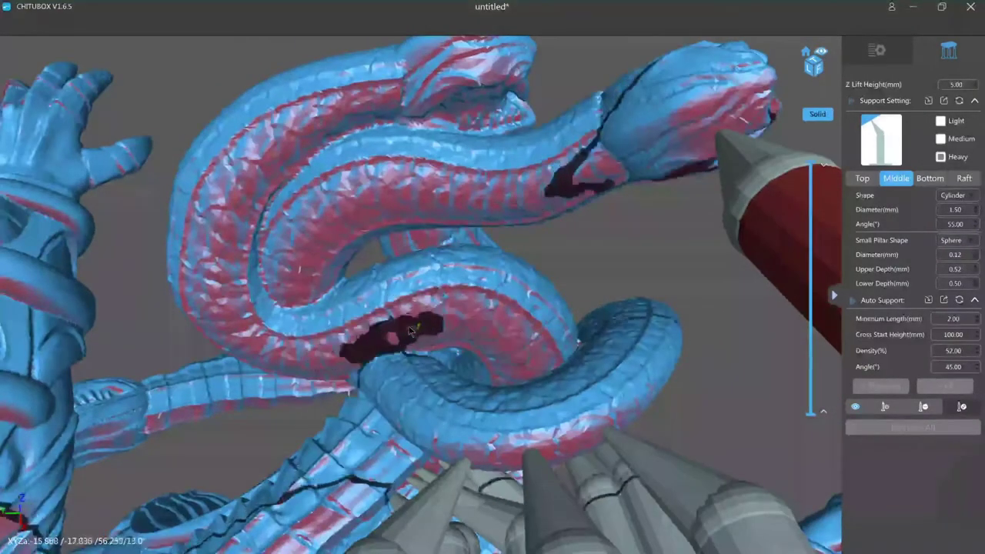
{"action": "left_click", "coordinate": [393, 342]}
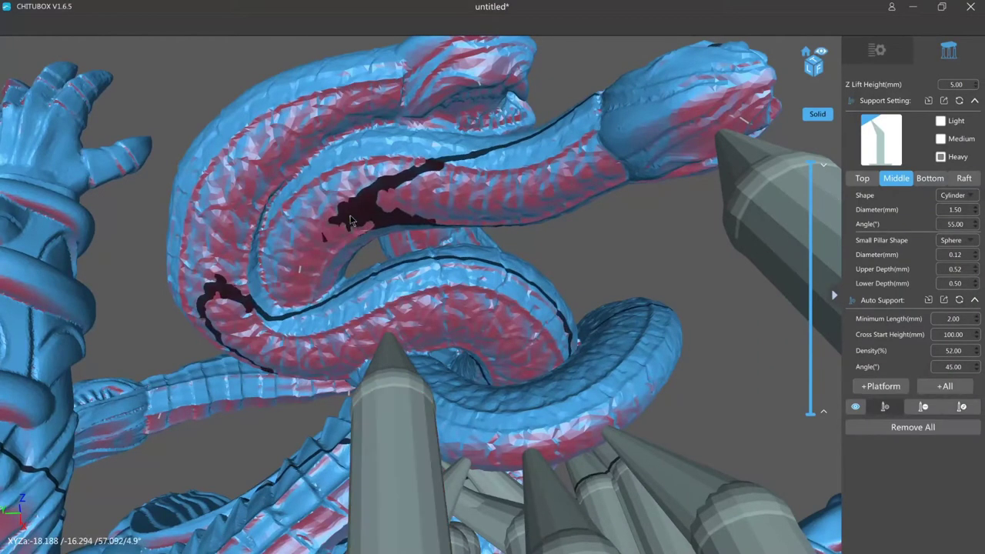
{"action": "left_click", "coordinate": [350, 221]}
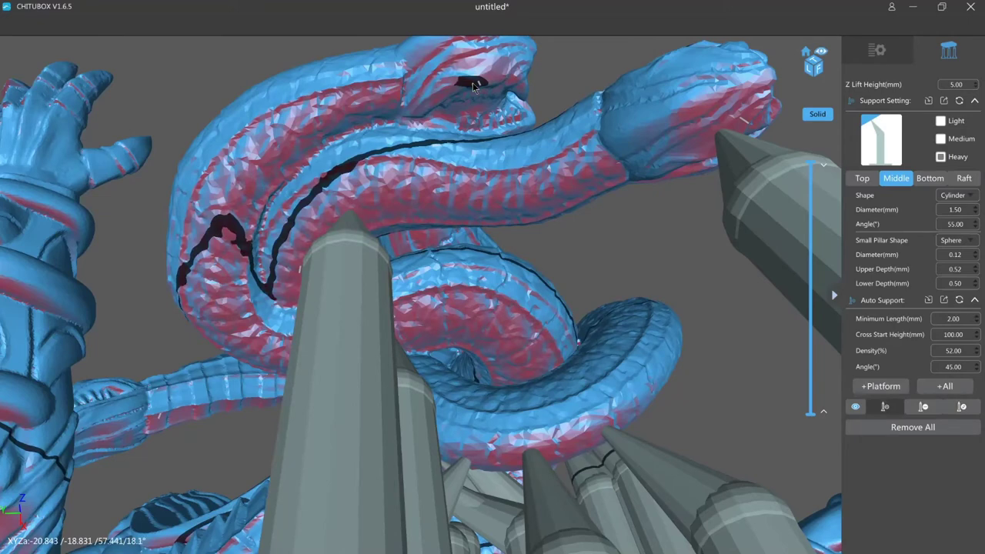
Add a heavy support under the middle snake head's jaw and shift its pillar clear of the snake's body
{"action": "middle_click_drag", "start_coordinate": [470, 66], "coordinate": [462, 75]}
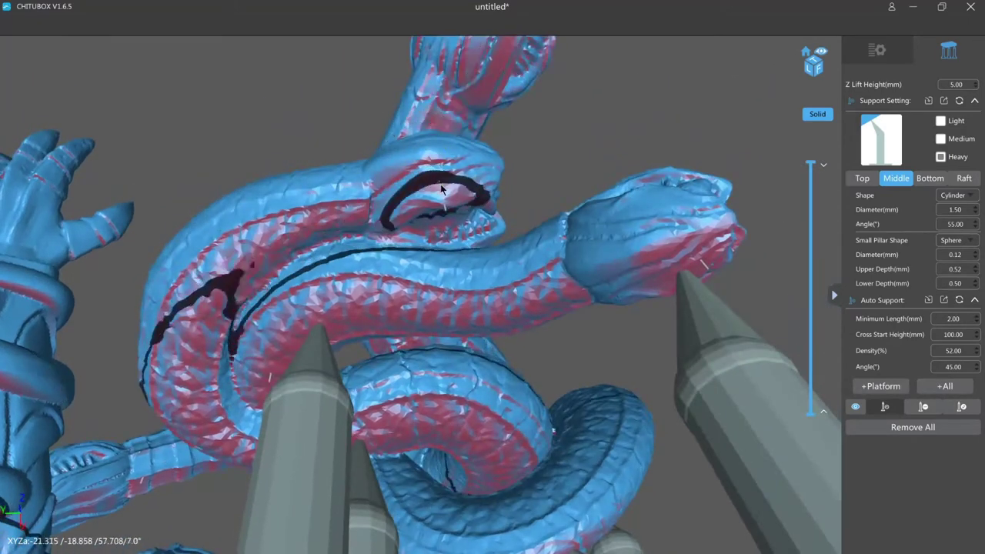
{"action": "left_click", "coordinate": [457, 202]}
{"action": "key", "text": "e"}
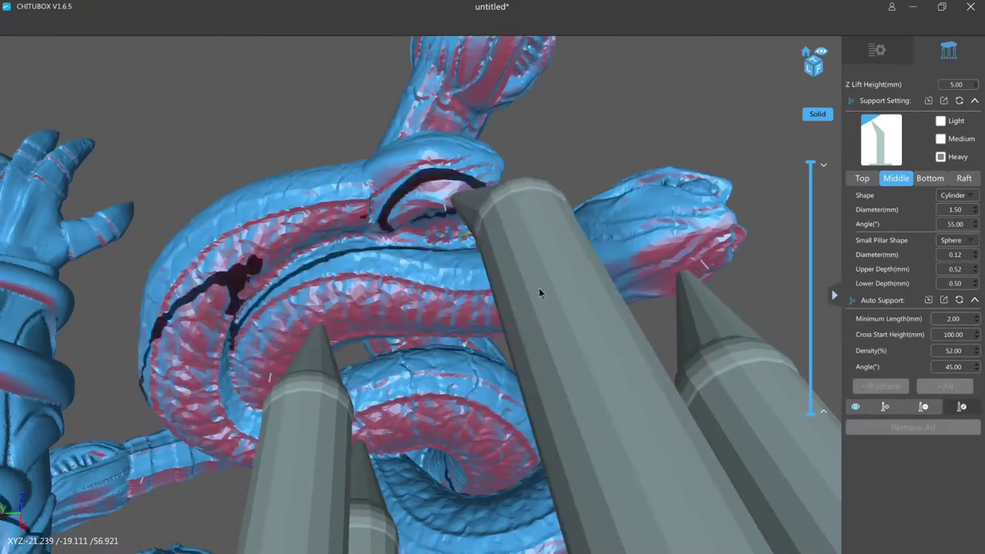
{"action": "left_click_drag", "start_coordinate": [540, 288], "coordinate": [543, 245]}
{"action": "key", "text": "a"}
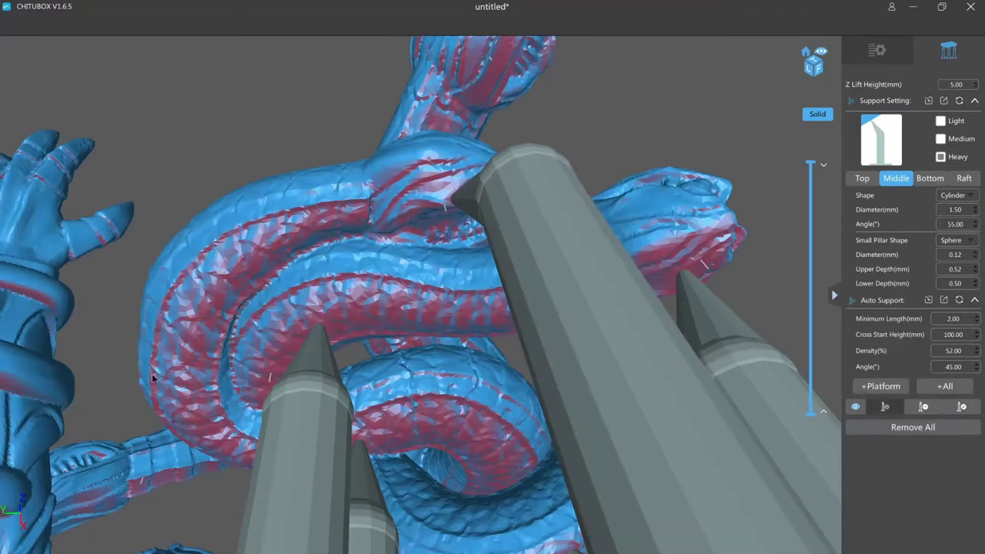
Add a heavy support under the outer bend of the large coil and move its pillar outward
{"action": "left_click", "coordinate": [188, 380]}
{"action": "key", "text": "e"}
{"action": "left_click", "coordinate": [138, 474]}
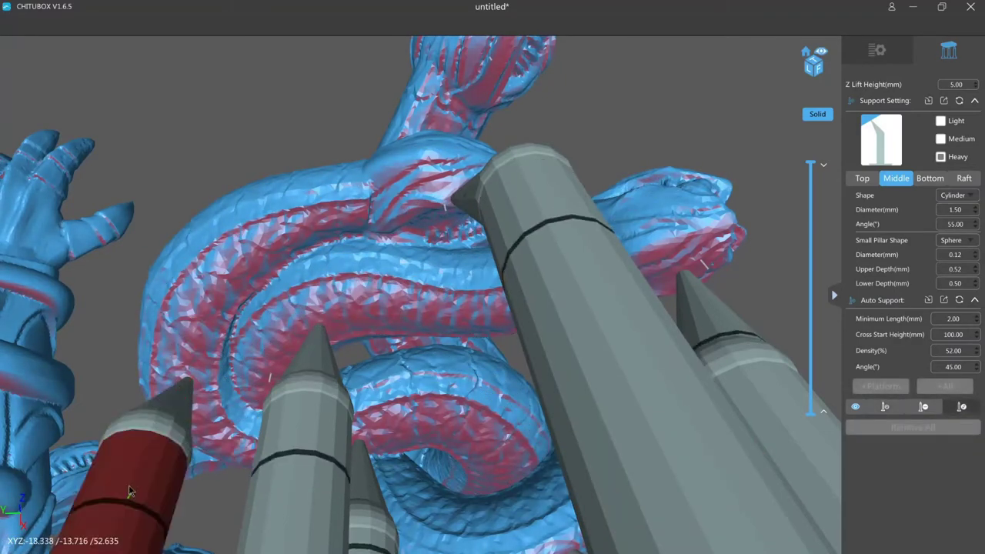
Add a heavy support under the jaw of the topmost snake head and adjust its pillar
{"action": "right_click_drag", "start_coordinate": [241, 363], "coordinate": [244, 378]}
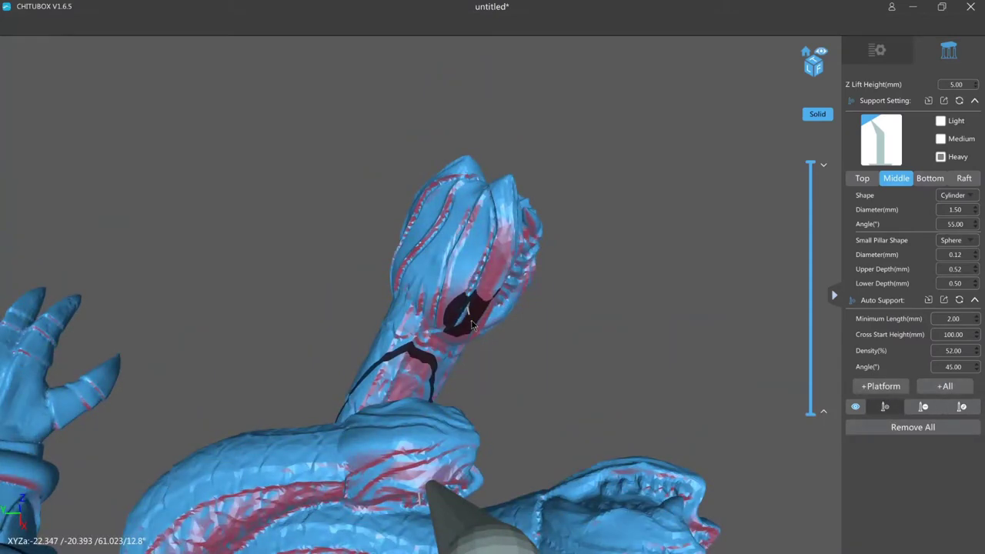
{"action": "left_click", "coordinate": [471, 325]}
{"action": "left_click", "coordinate": [536, 456]}
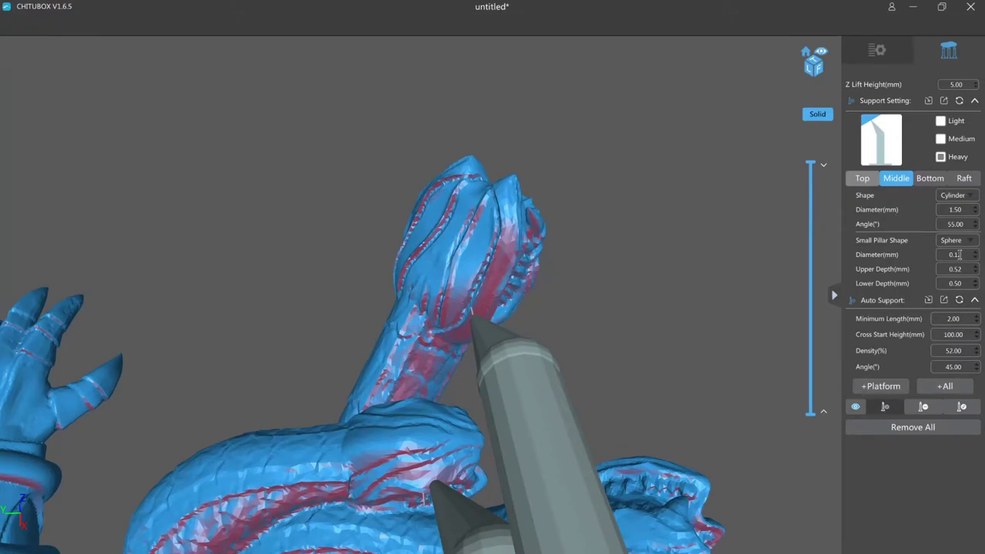
Set the upper diameter of the heavy support's cone tip to 0.15 mm
{"action": "right_click_drag", "start_coordinate": [728, 305], "coordinate": [719, 282]}
{"action": "left_click_drag", "start_coordinate": [721, 287], "coordinate": [705, 313]}
{"action": "right_click_drag", "start_coordinate": [705, 313], "coordinate": [694, 331]}
{"action": "scroll", "coordinate": [692, 342], "scroll_direction": "up", "scroll_amount": 4}
{"action": "scroll", "coordinate": [693, 345], "scroll_direction": "down", "scroll_amount": 2}
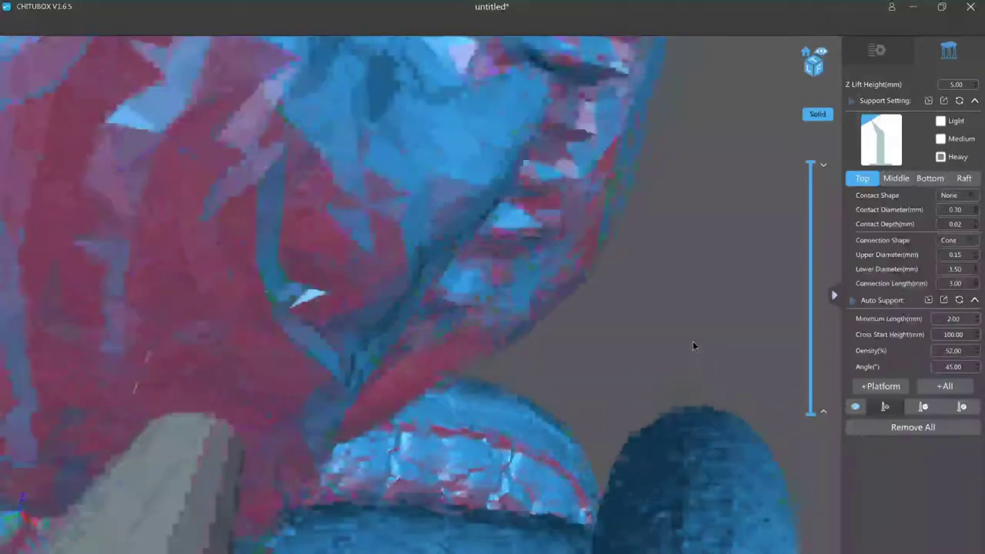
{"action": "scroll", "coordinate": [692, 345], "scroll_direction": "down", "scroll_amount": 3}
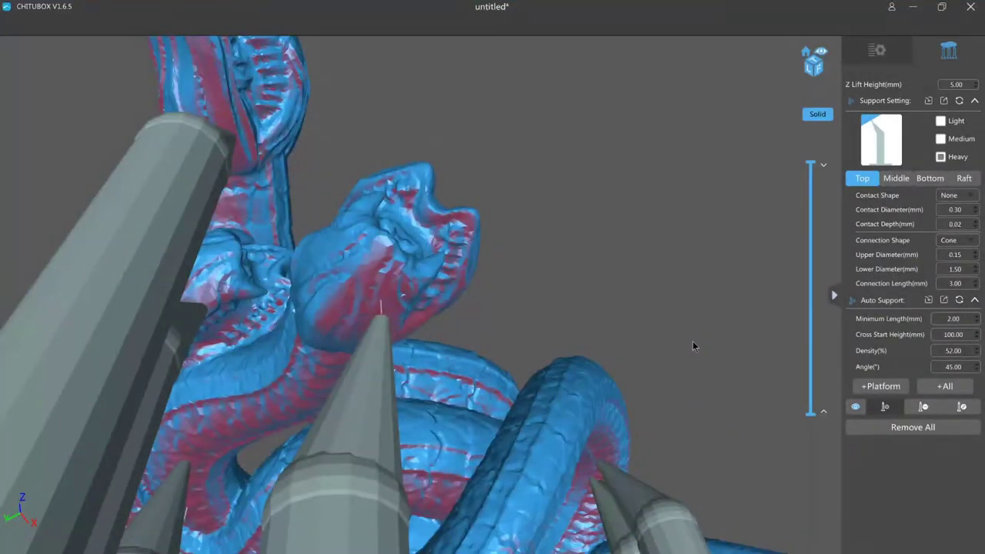
{"action": "left_click_drag", "start_coordinate": [692, 346], "coordinate": [737, 258]}
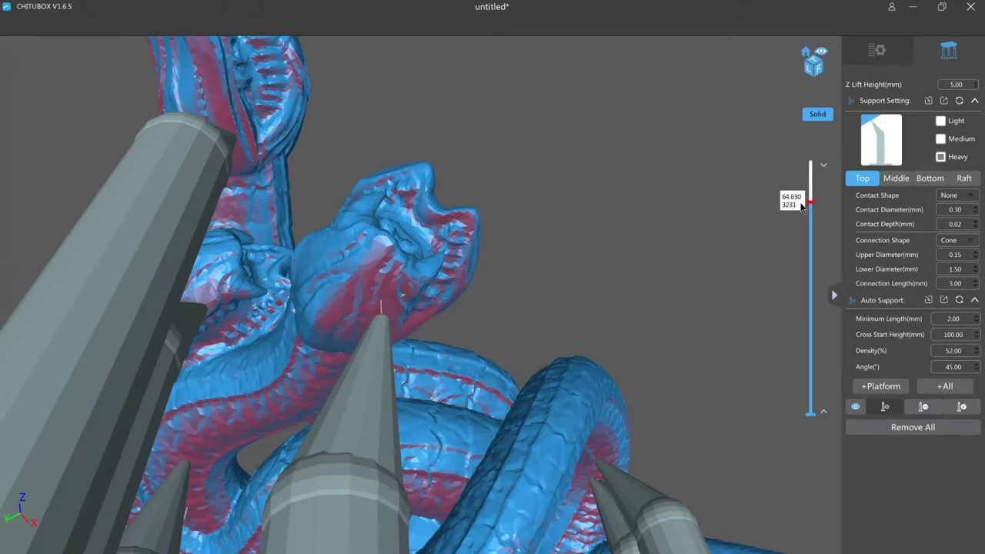
Lower the layer preview to about 55.11 mm to examine where the right-hand snake head starts printing around its support tip
{"action": "left_click_drag", "start_coordinate": [802, 205], "coordinate": [788, 237]}
{"action": "key", "text": "Down"}
{"action": "key", "text": "Down"}
{"action": "key", "text": "Down"}
{"action": "key", "text": "Down"}
{"action": "key", "text": "Down"}
{"action": "key", "text": "Down"}
{"action": "key", "text": "Down"}
{"action": "key", "text": "Down"}
{"action": "key", "text": "Down"}
{"action": "key", "text": "Down"}
{"action": "key", "text": "Down"}
{"action": "key", "text": "Down"}
{"action": "key", "text": "Down"}
{"action": "key", "text": "Down"}
{"action": "key", "text": "Down"}
{"action": "key", "text": "Down"}
{"action": "key", "text": "Down"}
{"action": "key", "text": "Down"}
{"action": "key", "text": "Down"}
{"action": "key", "text": "Down"}
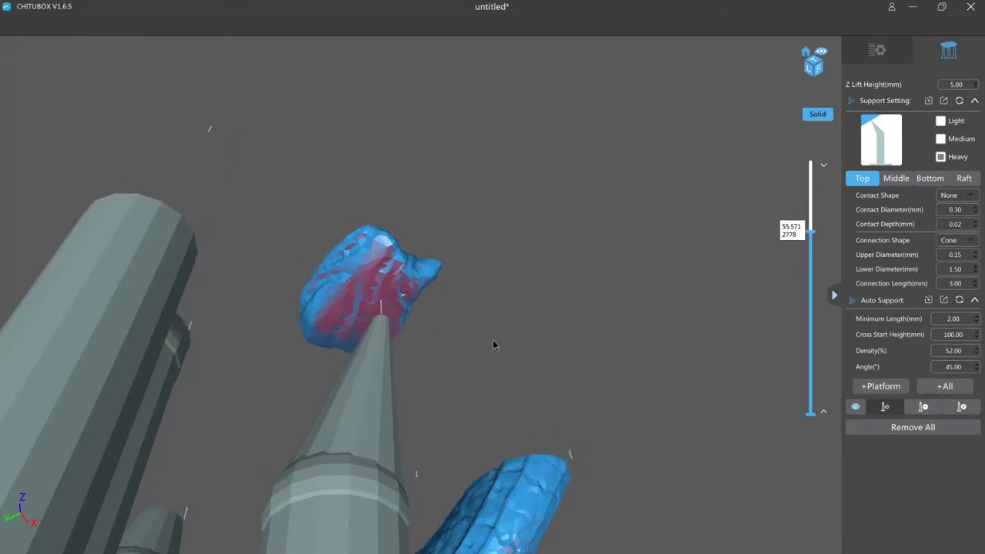
{"action": "scroll", "coordinate": [477, 351], "scroll_direction": "up", "scroll_amount": 1}
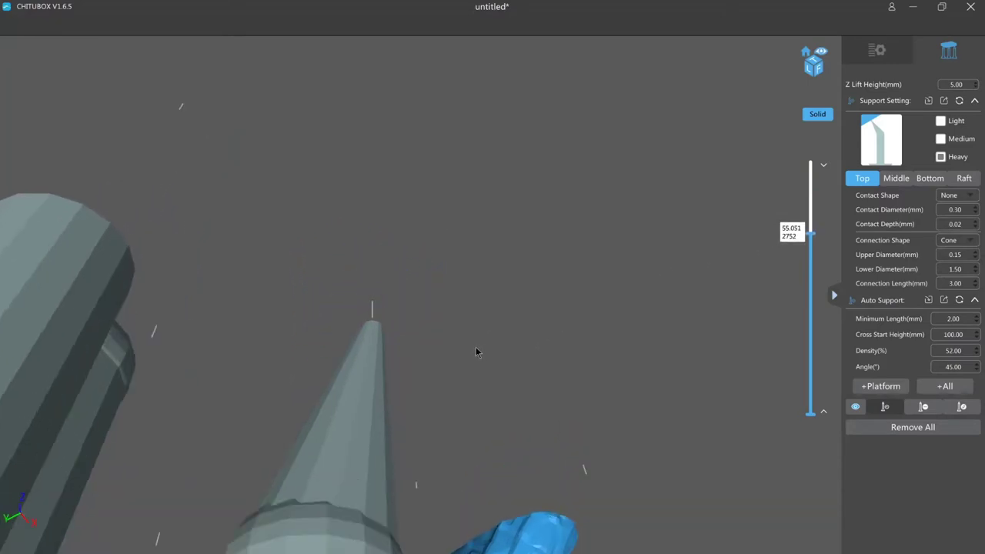
{"action": "key", "text": "Up"}
{"action": "key", "text": "Up"}
{"action": "key", "text": "Up"}
{"action": "key", "text": "Up"}
{"action": "key", "text": "Up"}
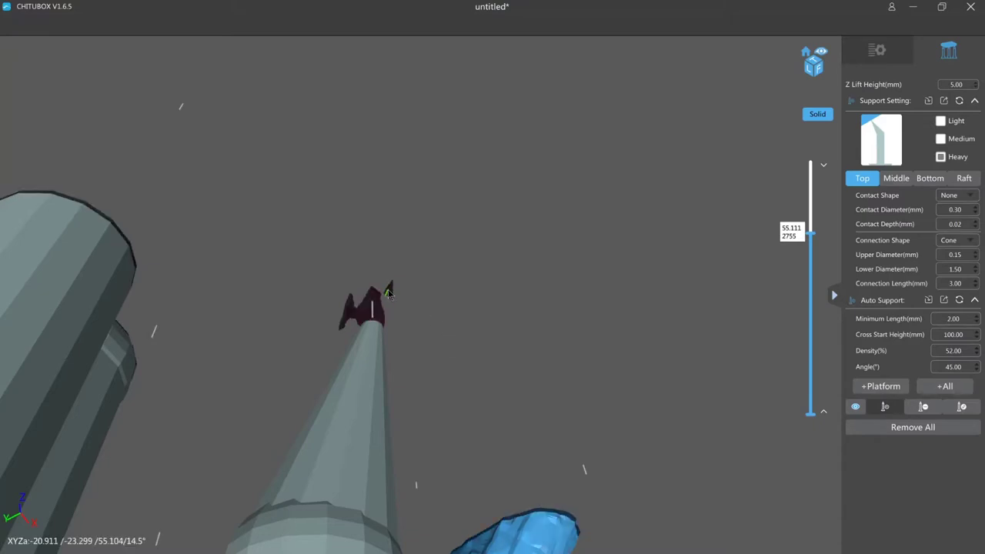
Add a heavy support on the small island beside the head's existing support and swing its pillar away from that support
{"action": "left_click", "coordinate": [389, 285]}
{"action": "key", "text": "e"}
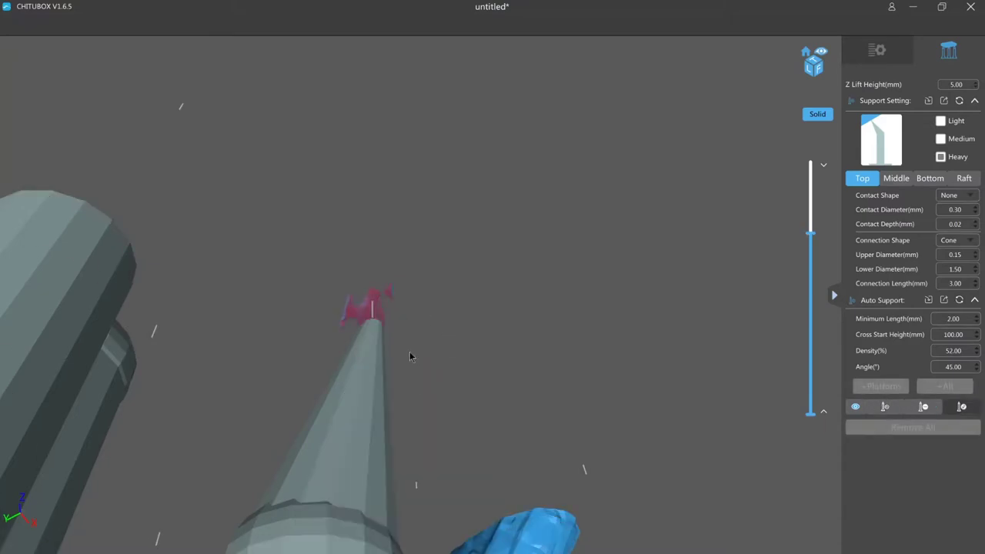
{"action": "left_click", "coordinate": [392, 287]}
{"action": "key", "text": "e"}
{"action": "left_click_drag", "start_coordinate": [413, 532], "coordinate": [627, 514]}
{"action": "left_click_drag", "start_coordinate": [580, 456], "coordinate": [654, 546]}
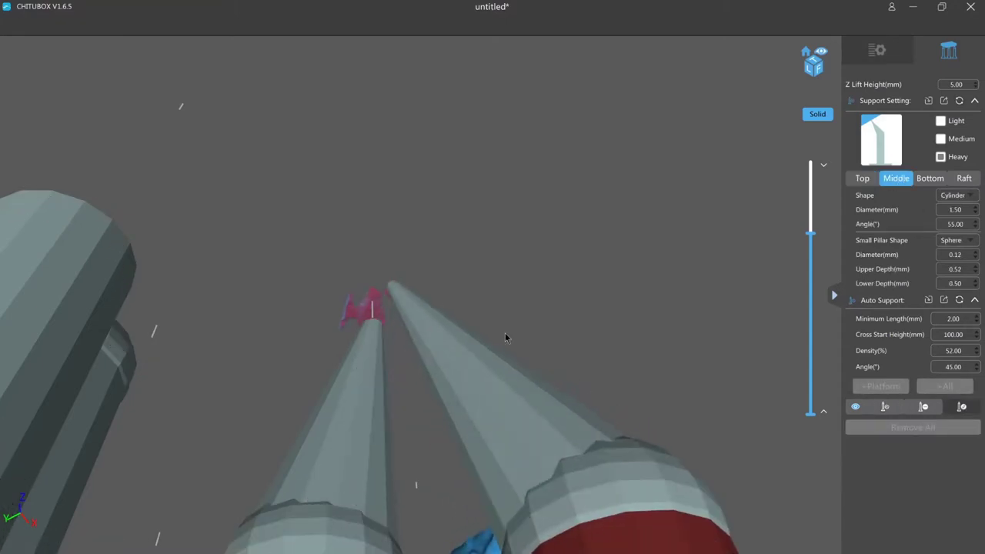
{"action": "left_click", "coordinate": [394, 299]}
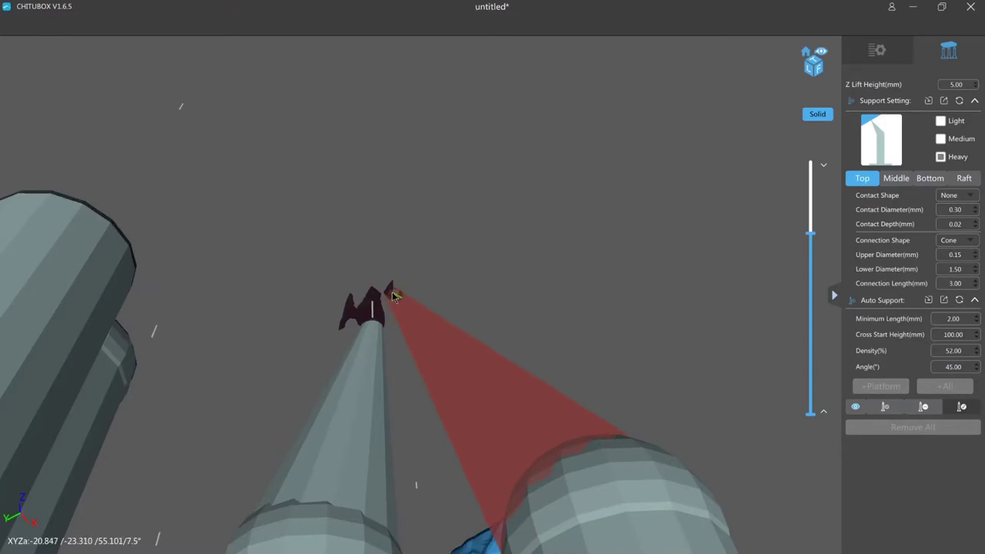
Raise the layer preview to about 55.93 mm and support the opposite side of the head's underside, spreading the new pillar outward
{"action": "key", "text": "a"}
{"action": "key", "text": "Up"}
{"action": "key", "text": "Up"}
{"action": "key", "text": "Up"}
{"action": "key", "text": "Up"}
{"action": "key", "text": "Up"}
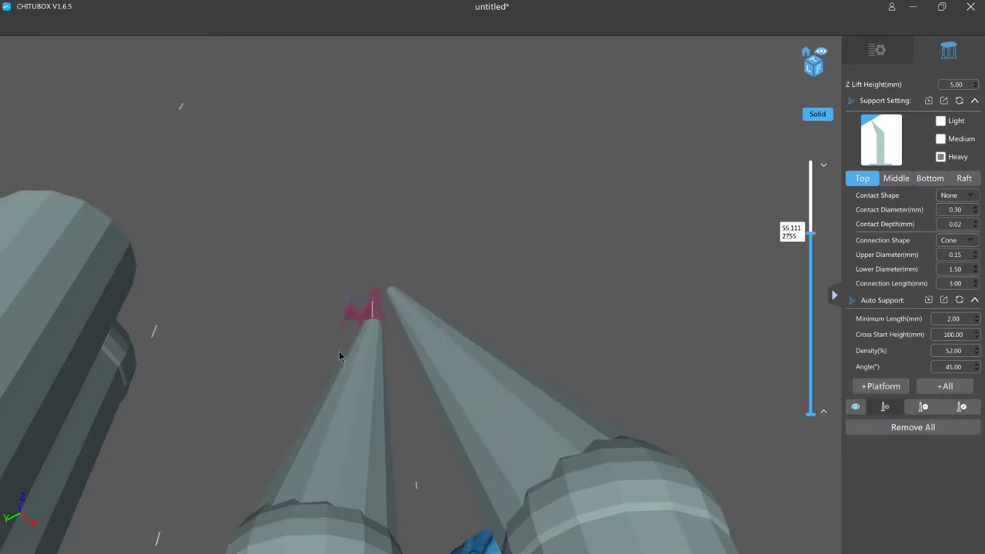
{"action": "left_click_drag", "start_coordinate": [320, 321], "coordinate": [120, 405]}
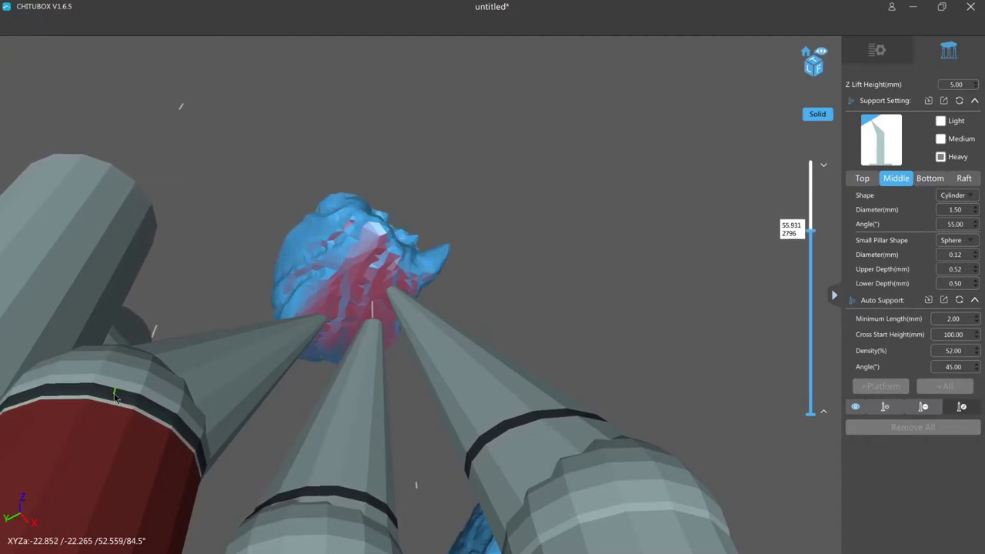
{"action": "left_click_drag", "start_coordinate": [115, 396], "coordinate": [406, 336]}
Add a heavy support on the small island at the rear of the head's underside and position its pillar between the neighbouring ones
{"action": "scroll", "coordinate": [390, 384], "scroll_direction": "up", "scroll_amount": 5}
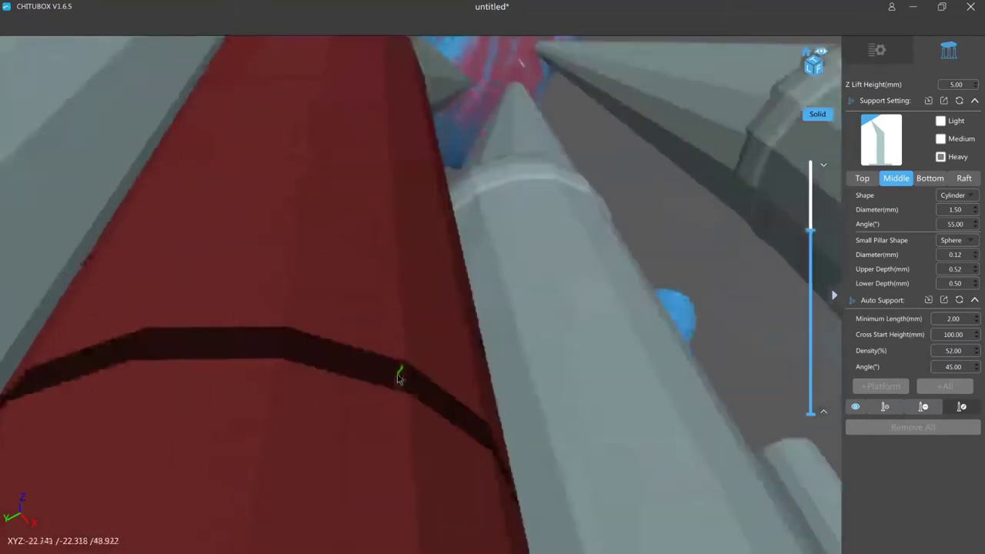
{"action": "scroll", "coordinate": [395, 377], "scroll_direction": "up", "scroll_amount": 8}
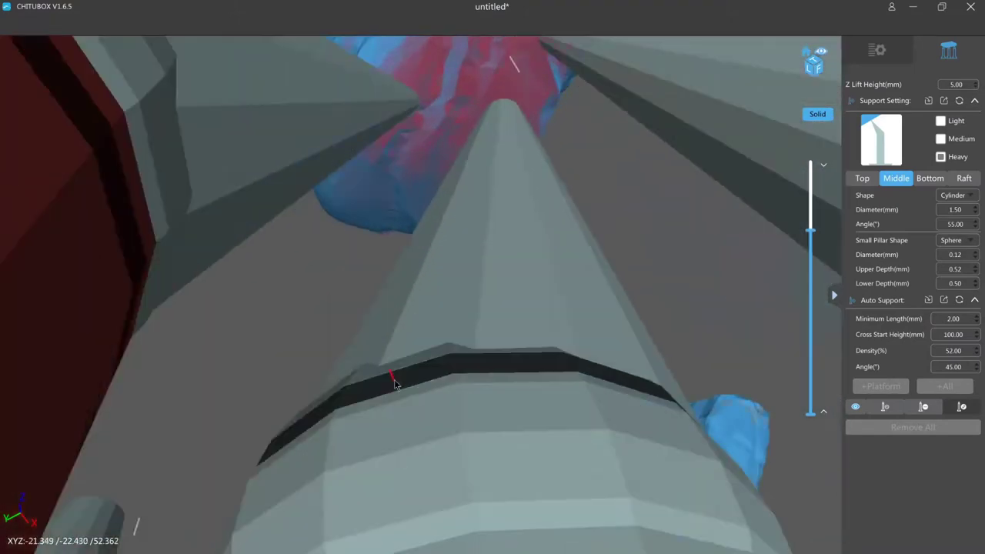
{"action": "scroll", "coordinate": [394, 383], "scroll_direction": "down", "scroll_amount": 5}
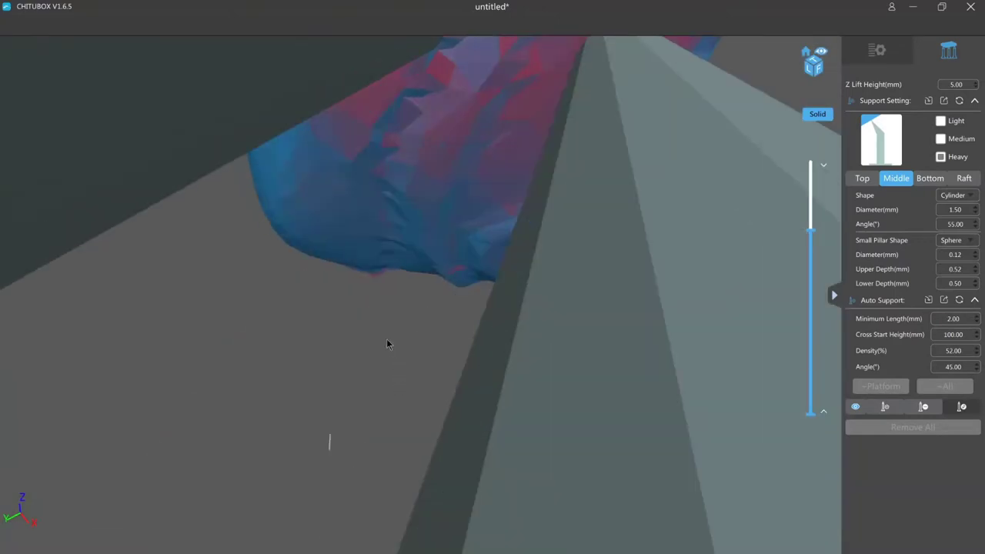
{"action": "scroll", "coordinate": [376, 288], "scroll_direction": "down", "scroll_amount": 6}
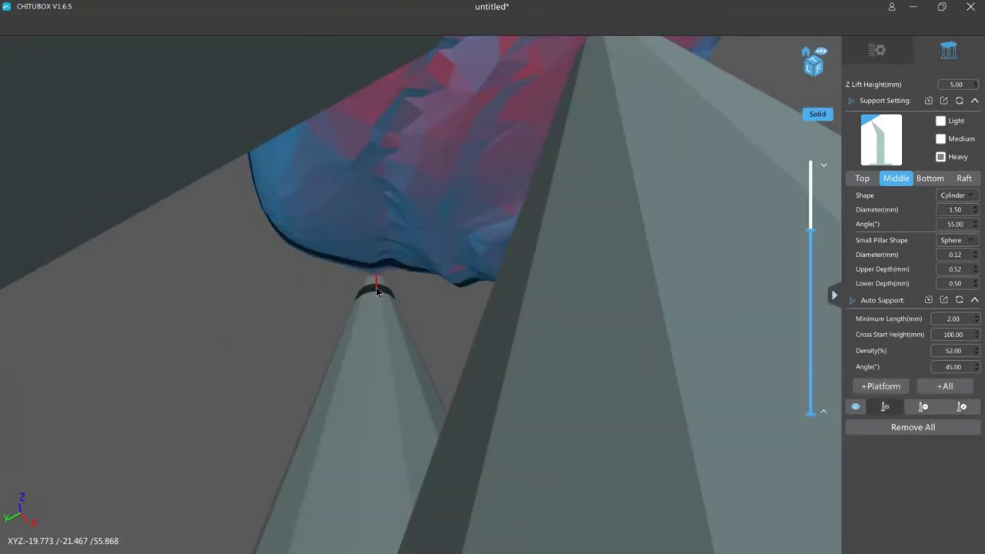
{"action": "scroll", "coordinate": [370, 319], "scroll_direction": "down", "scroll_amount": 2}
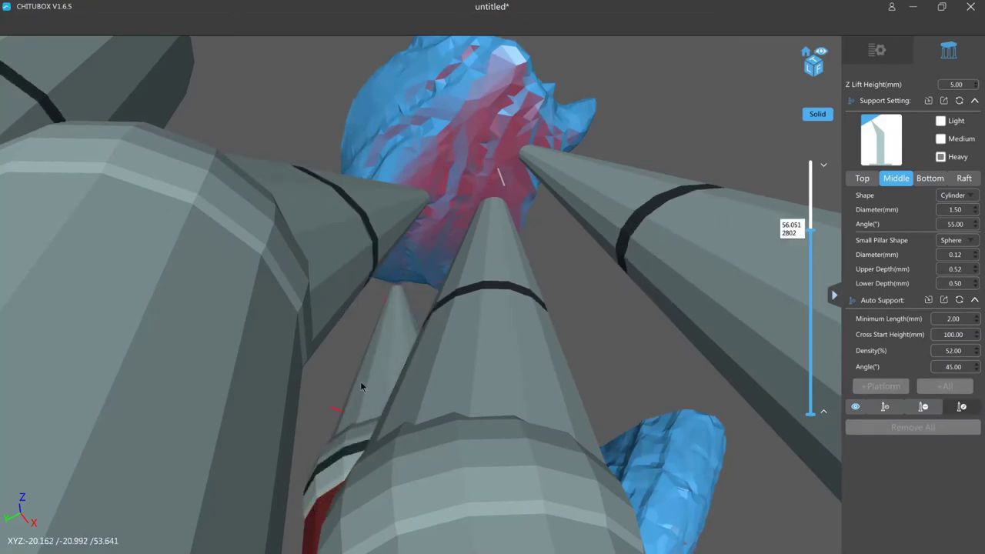
Add a heavy support on the isolated island in front of the snake head and move its pillar clear of the neighbouring supports
{"action": "right_click_drag", "start_coordinate": [550, 266], "coordinate": [539, 272]}
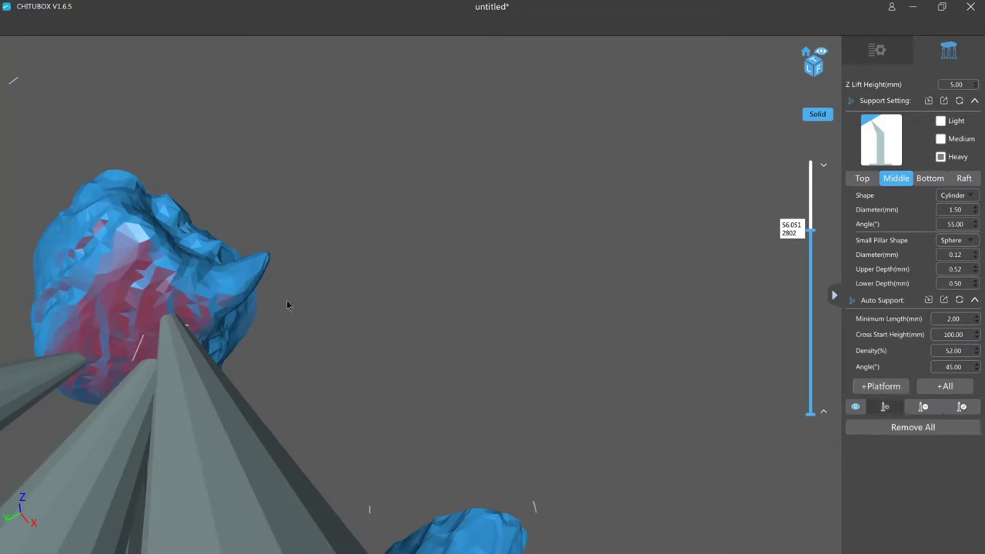
{"action": "left_click_drag", "start_coordinate": [280, 298], "coordinate": [283, 377]}
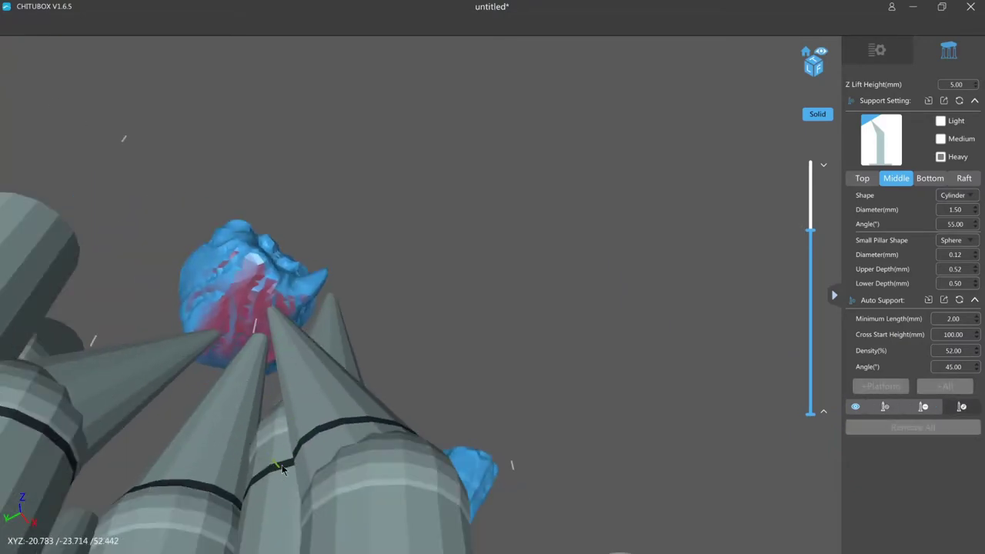
{"action": "left_click_drag", "start_coordinate": [283, 463], "coordinate": [375, 457]}
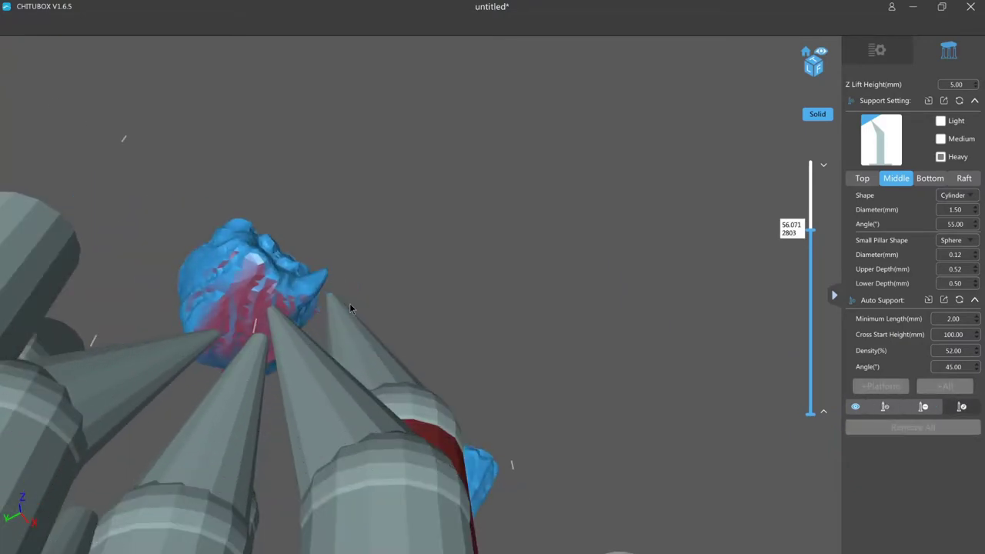
{"action": "left_click_drag", "start_coordinate": [350, 308], "coordinate": [353, 300]}
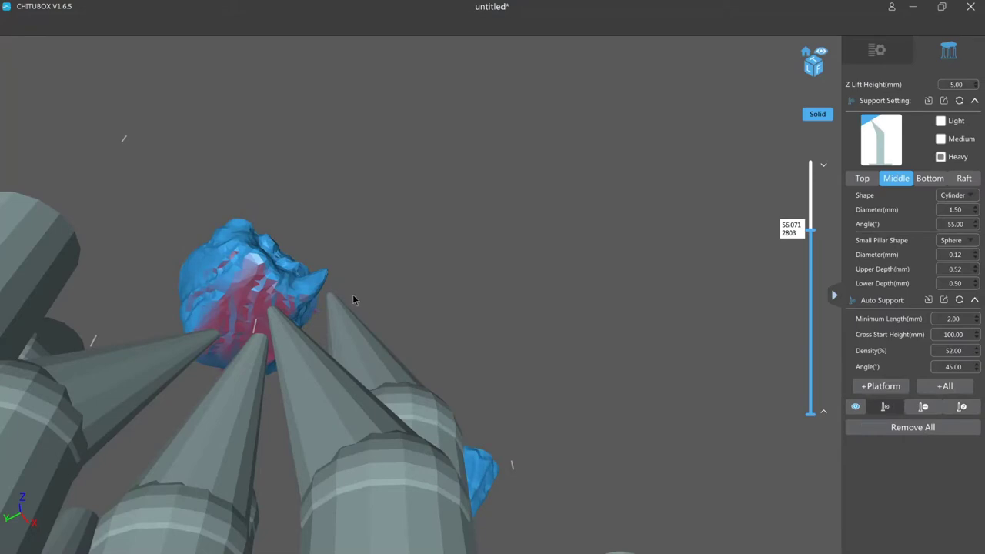
Raise the layer preview to 56.09 mm, support the next island farther out from the head, and shift its pillar outward
{"action": "left_click", "coordinate": [353, 294]}
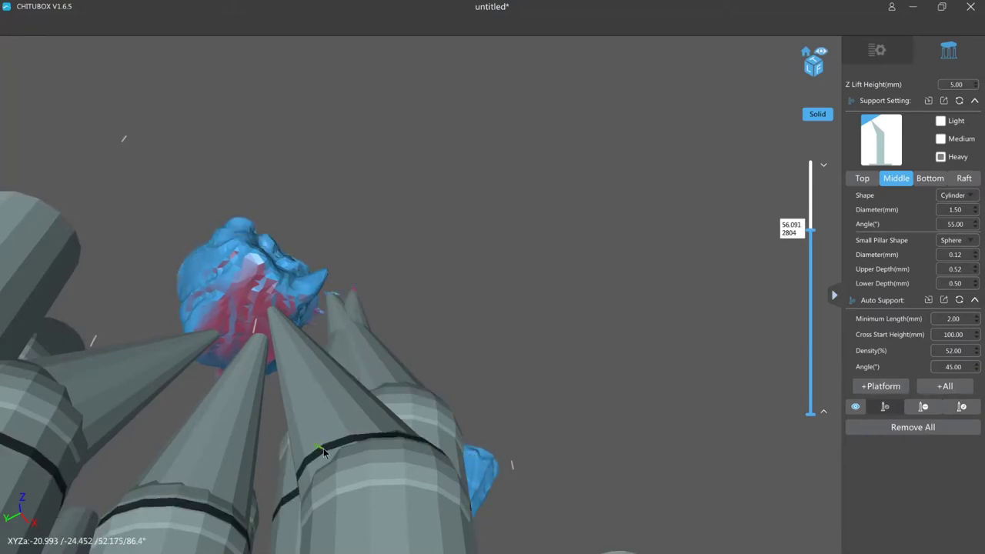
{"action": "left_click_drag", "start_coordinate": [302, 513], "coordinate": [406, 514]}
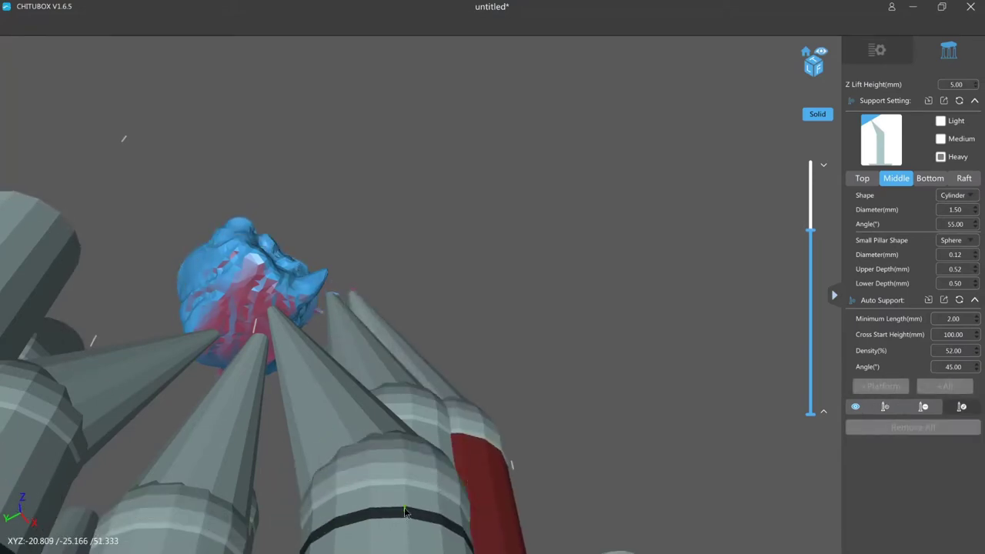
{"action": "scroll", "coordinate": [402, 392], "scroll_direction": "up", "scroll_amount": 10}
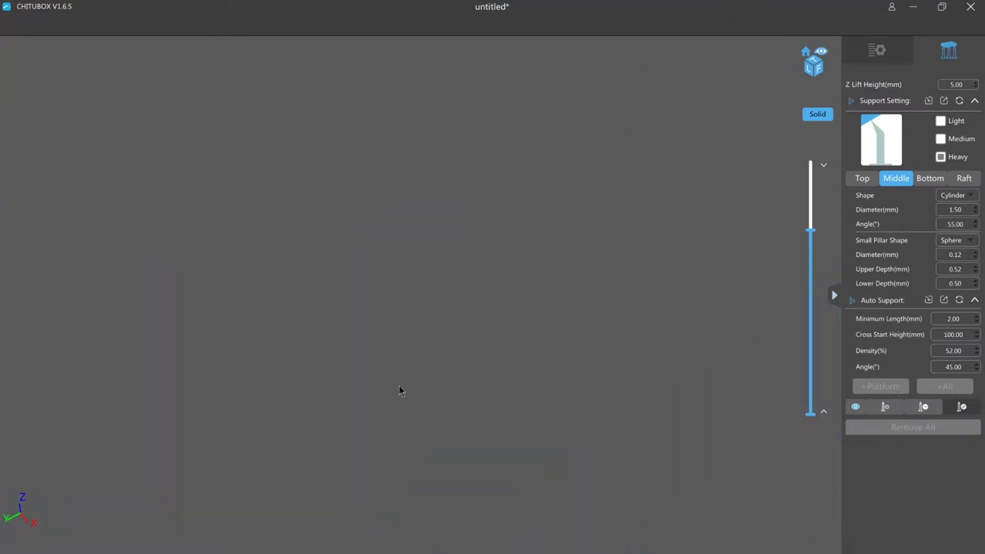
Raise the layer preview to about 56.11 mm and add a heavy support on the next small island in front of the snake head
{"action": "scroll", "coordinate": [398, 377], "scroll_direction": "down", "scroll_amount": 5}
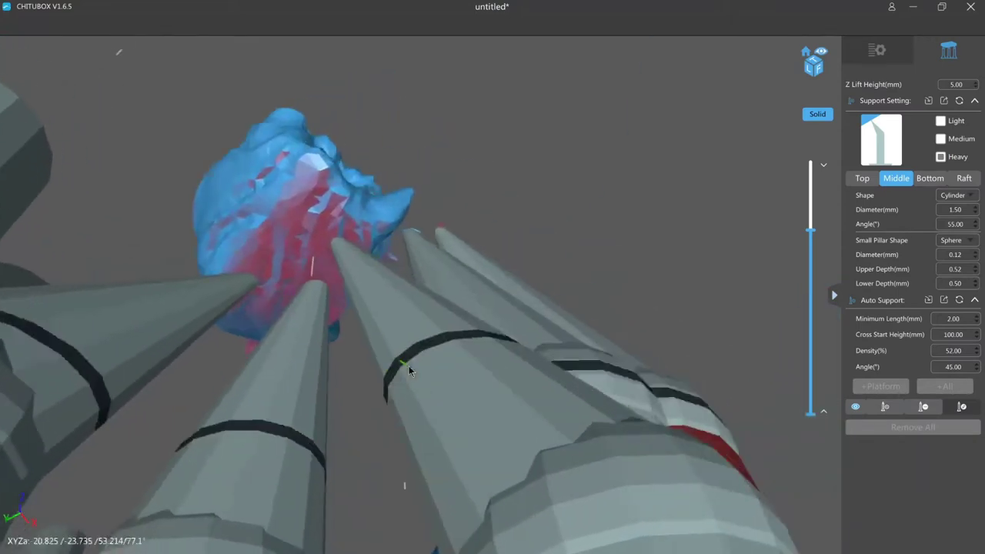
{"action": "scroll", "coordinate": [406, 369], "scroll_direction": "up", "scroll_amount": 5}
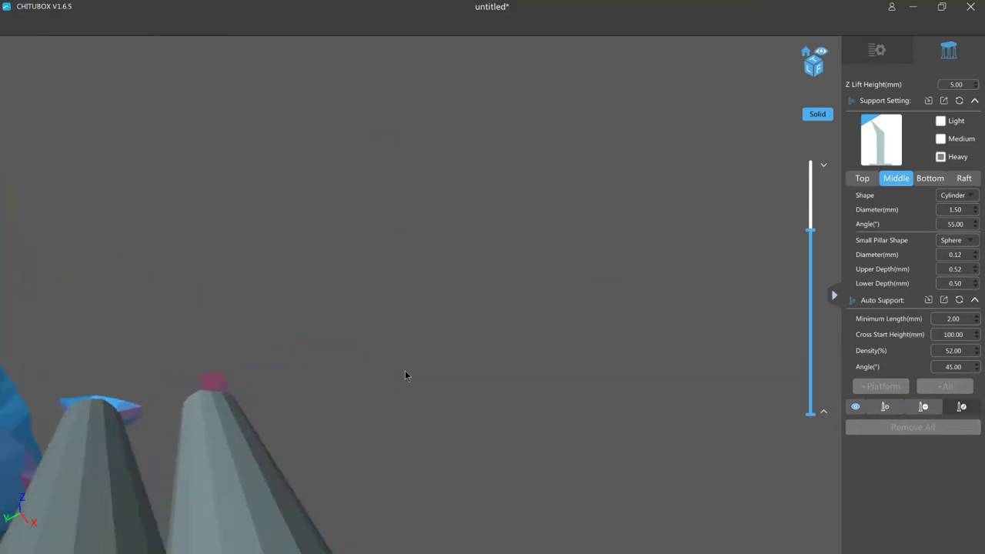
{"action": "scroll", "coordinate": [404, 370], "scroll_direction": "down", "scroll_amount": 5}
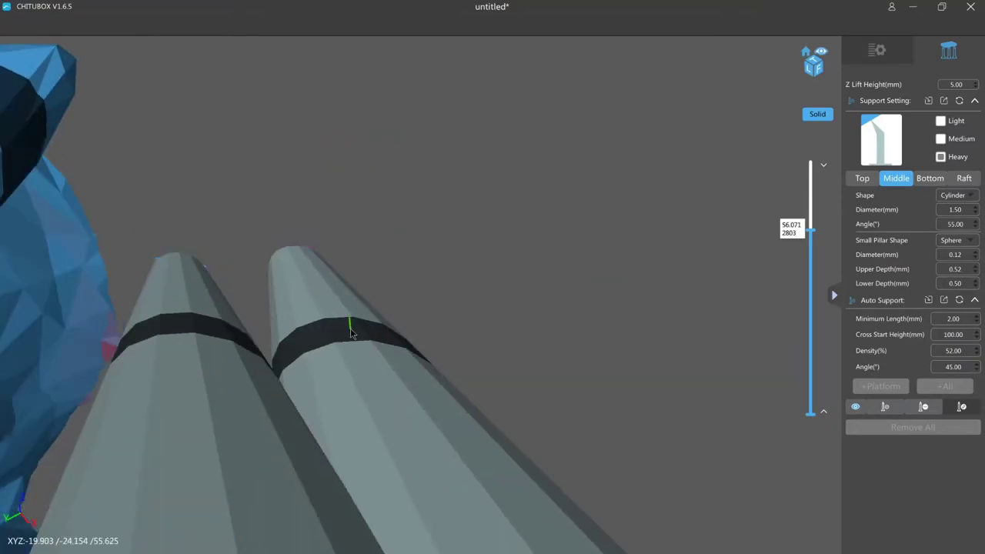
{"action": "scroll", "coordinate": [351, 328], "scroll_direction": "down", "scroll_amount": 5}
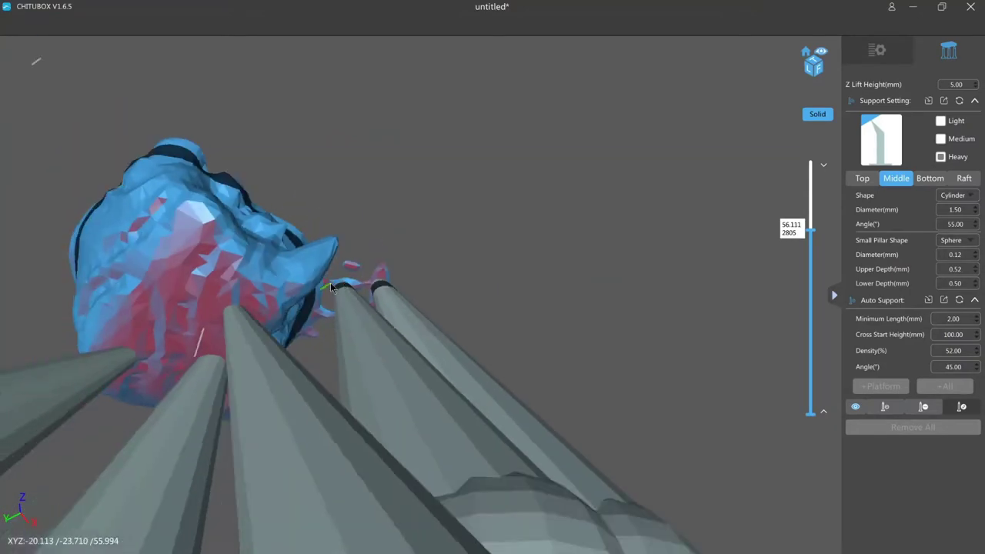
{"action": "scroll", "coordinate": [331, 287], "scroll_direction": "down", "scroll_amount": 5}
{"action": "scroll", "coordinate": [418, 363], "scroll_direction": "up", "scroll_amount": 2}
{"action": "key", "text": "Delete"}
{"action": "left_click", "coordinate": [884, 407]}
{"action": "left_click", "coordinate": [299, 219]}
{"action": "left_click", "coordinate": [960, 406]}
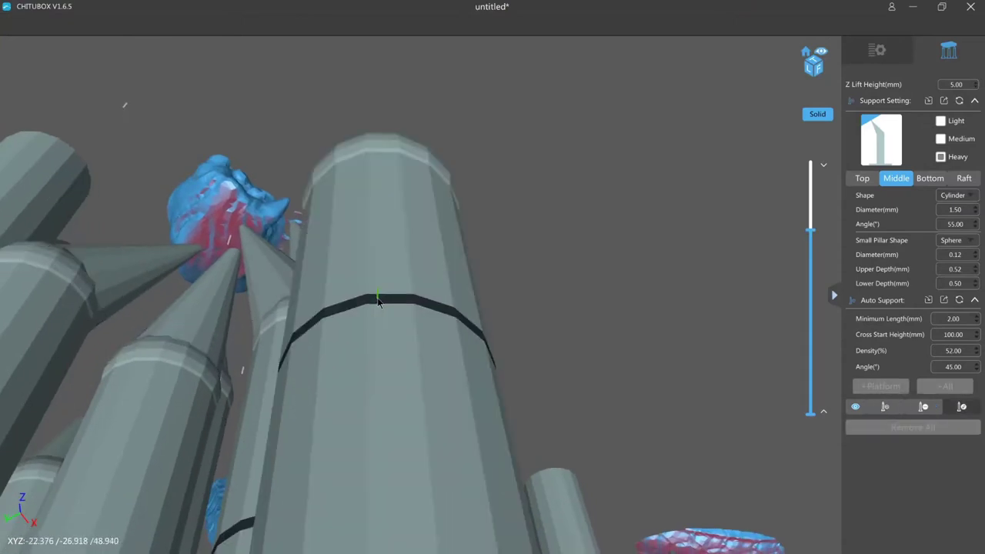
Move the new support's pillar outward so it stands clear of the neighbouring supports
{"action": "left_click_drag", "start_coordinate": [377, 299], "coordinate": [507, 420]}
{"action": "left_click", "coordinate": [342, 241]}
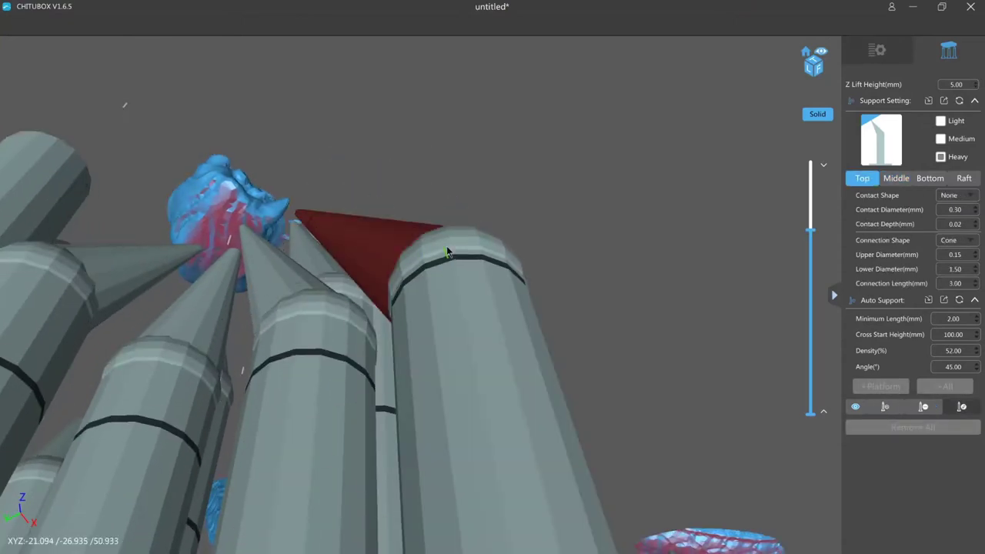
{"action": "left_click_drag", "start_coordinate": [436, 238], "coordinate": [353, 327]}
Raise the layer preview to about 56.15 mm, support the next island ahead of the head, and shift its pillar outward
{"action": "middle_click_drag", "start_coordinate": [353, 327], "coordinate": [408, 404]}
{"action": "scroll", "coordinate": [361, 321], "scroll_direction": "up", "scroll_amount": 3}
{"action": "scroll", "coordinate": [360, 320], "scroll_direction": "up", "scroll_amount": 6}
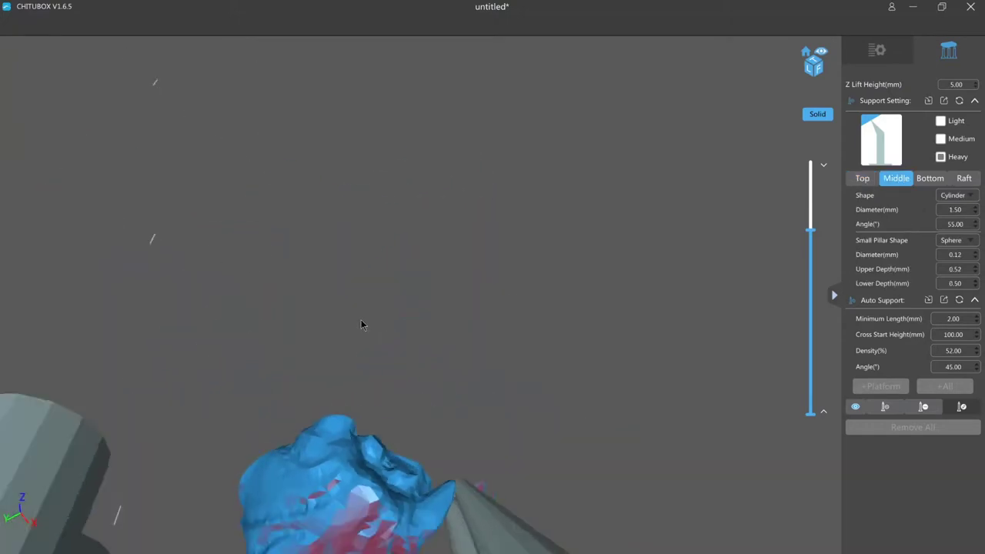
{"action": "scroll", "coordinate": [357, 319], "scroll_direction": "down", "scroll_amount": 8}
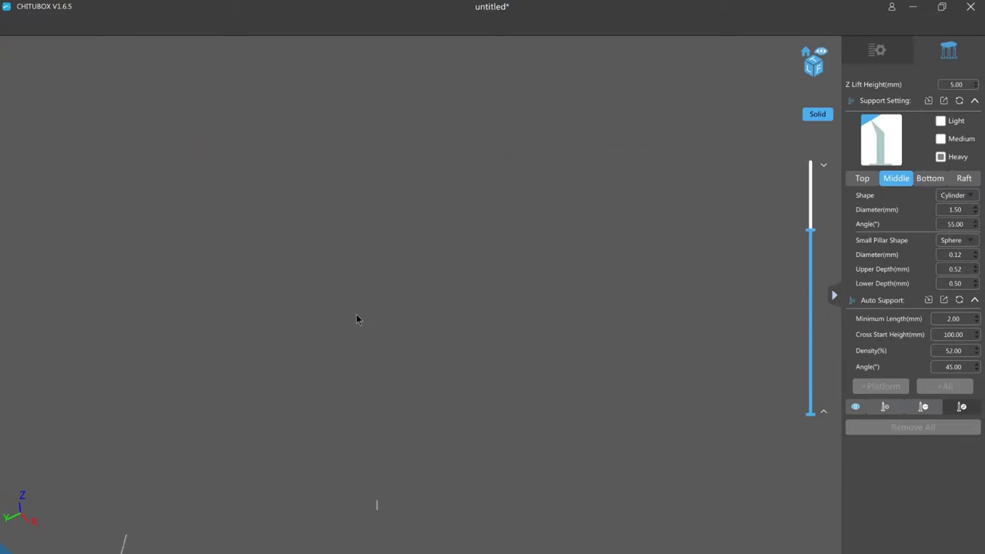
{"action": "scroll", "coordinate": [356, 321], "scroll_direction": "up", "scroll_amount": 3}
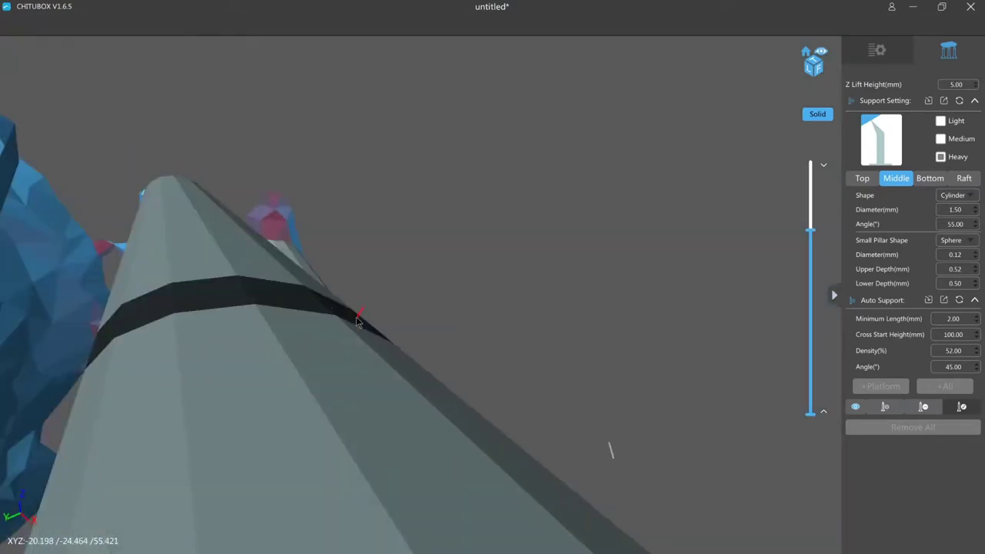
{"action": "scroll", "coordinate": [357, 323], "scroll_direction": "down", "scroll_amount": 2}
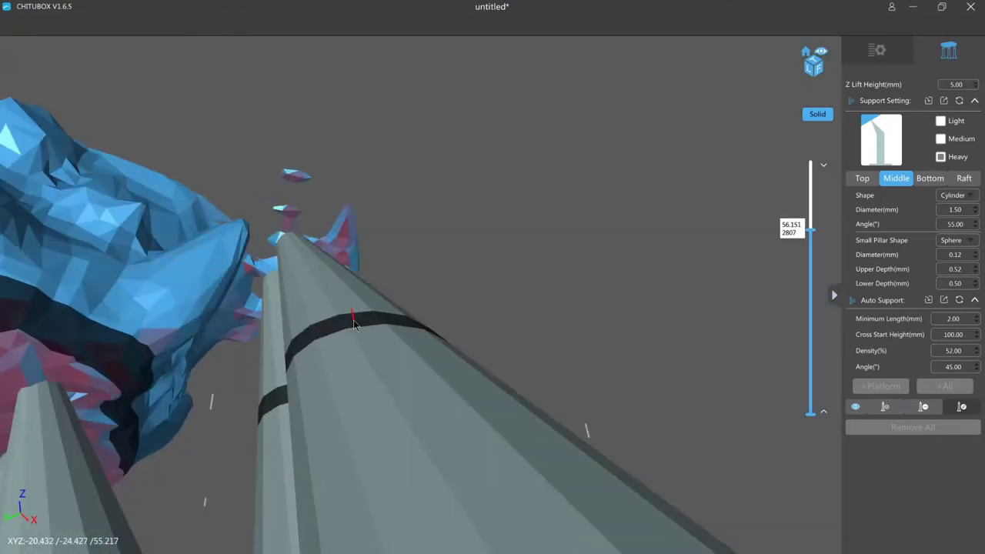
{"action": "scroll", "coordinate": [333, 277], "scroll_direction": "down", "scroll_amount": 3}
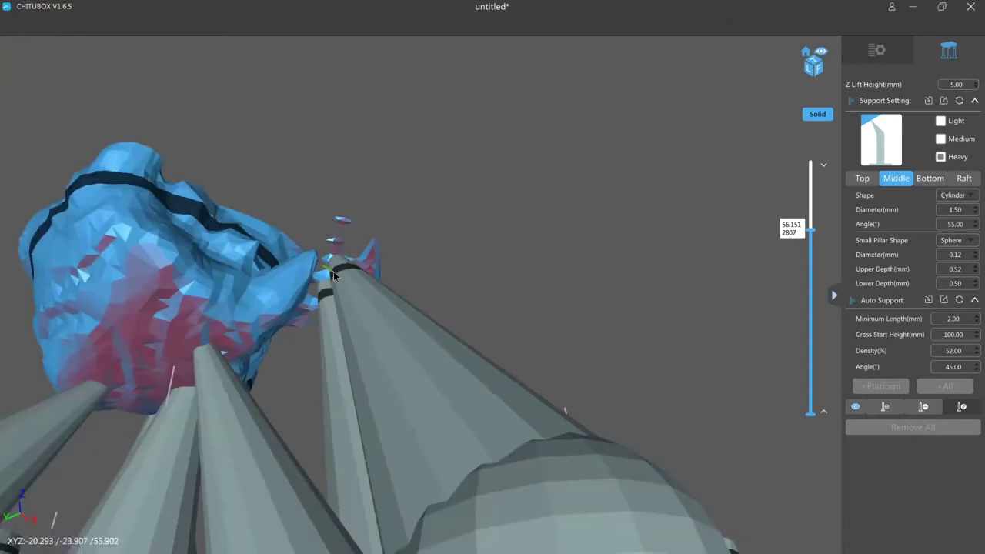
{"action": "scroll", "coordinate": [346, 232], "scroll_direction": "up", "scroll_amount": 2}
{"action": "scroll", "coordinate": [346, 232], "scroll_direction": "down", "scroll_amount": 4}
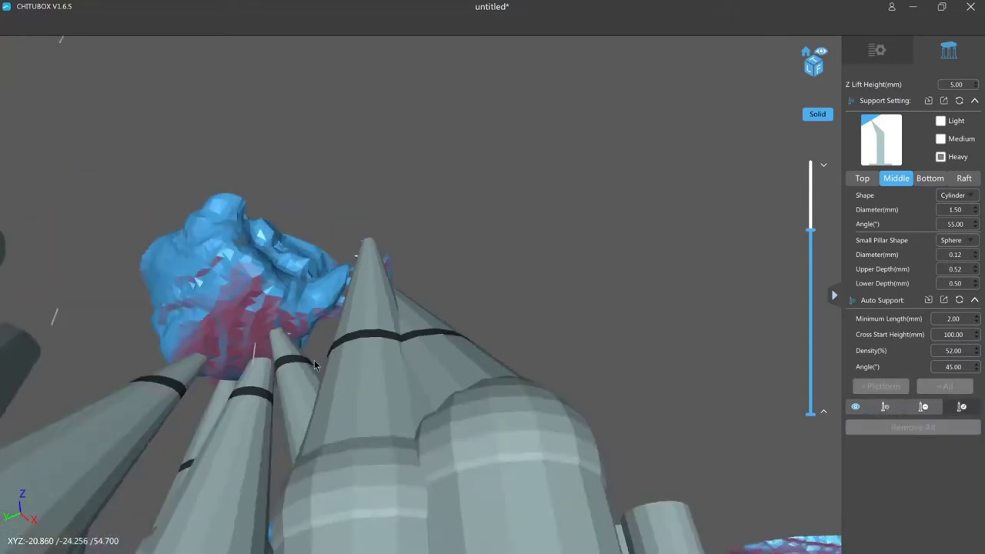
{"action": "left_click_drag", "start_coordinate": [442, 343], "coordinate": [500, 325]}
{"action": "scroll", "coordinate": [492, 327], "scroll_direction": "up", "scroll_amount": 2}
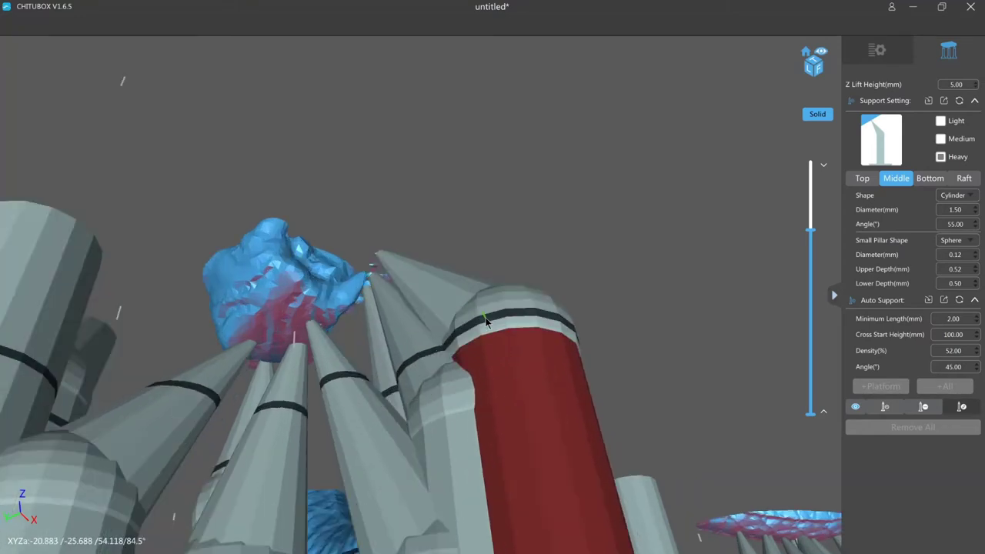
Raise the layer preview to about 56.25 mm and shift the middle front support's pillar toward the outermost one
{"action": "key", "text": "Up"}
{"action": "key", "text": "Up"}
{"action": "key", "text": "Up"}
{"action": "key", "text": "Up"}
{"action": "key", "text": "Up"}
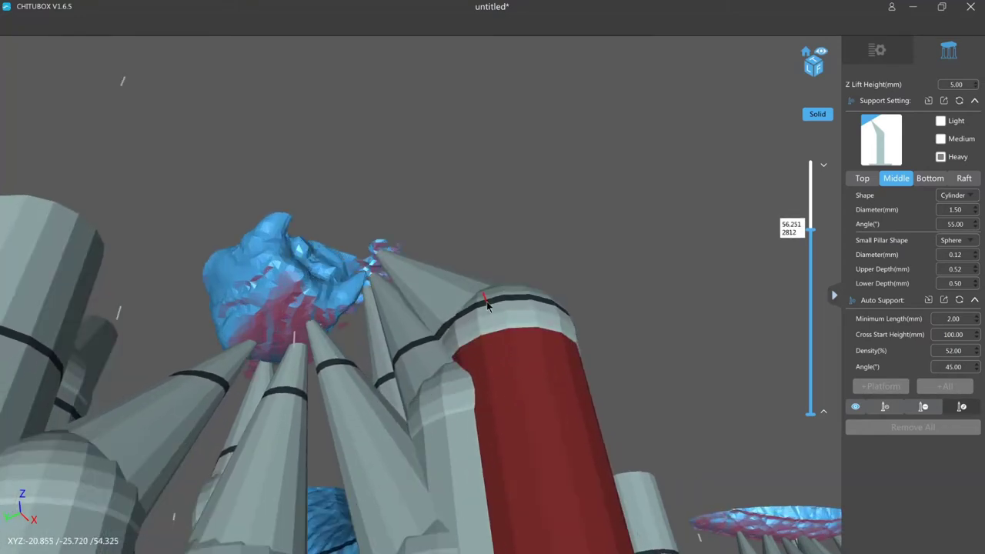
{"action": "middle_click_drag", "start_coordinate": [425, 454], "coordinate": [441, 323]}
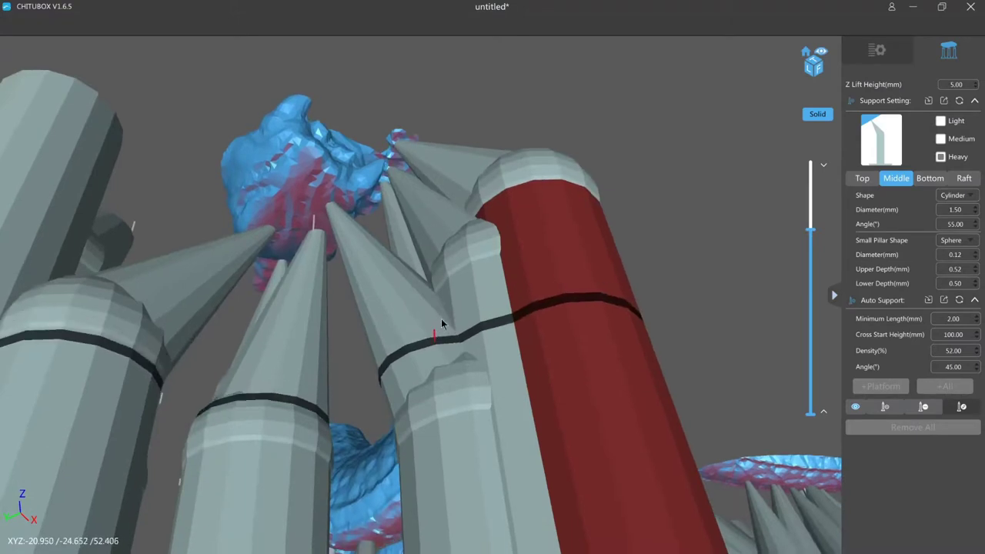
{"action": "key", "text": "a"}
{"action": "left_click_drag", "start_coordinate": [450, 288], "coordinate": [564, 507]}
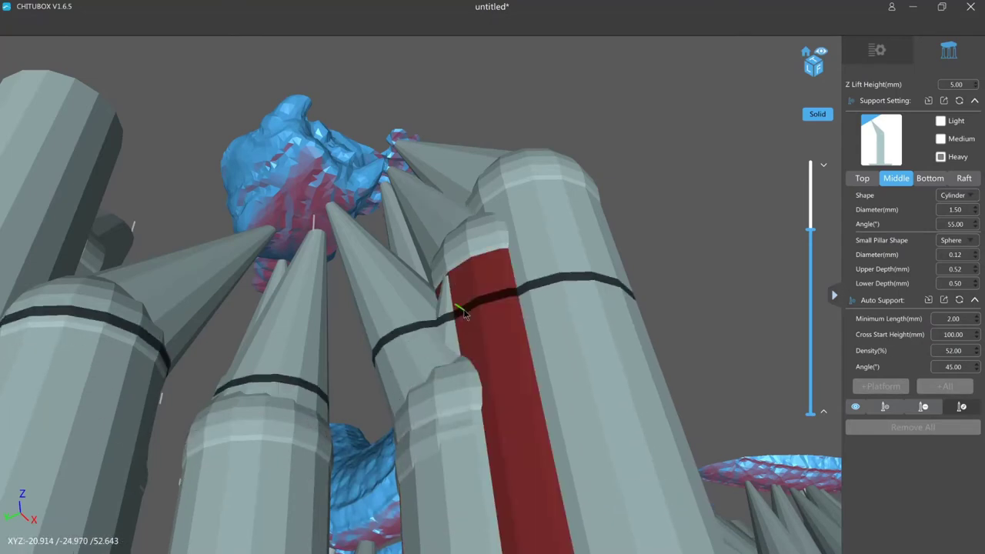
Pull the tip of the support wedged between the front pillars out toward the underside of the snake head
{"action": "scroll", "coordinate": [435, 258], "scroll_direction": "up", "scroll_amount": 2}
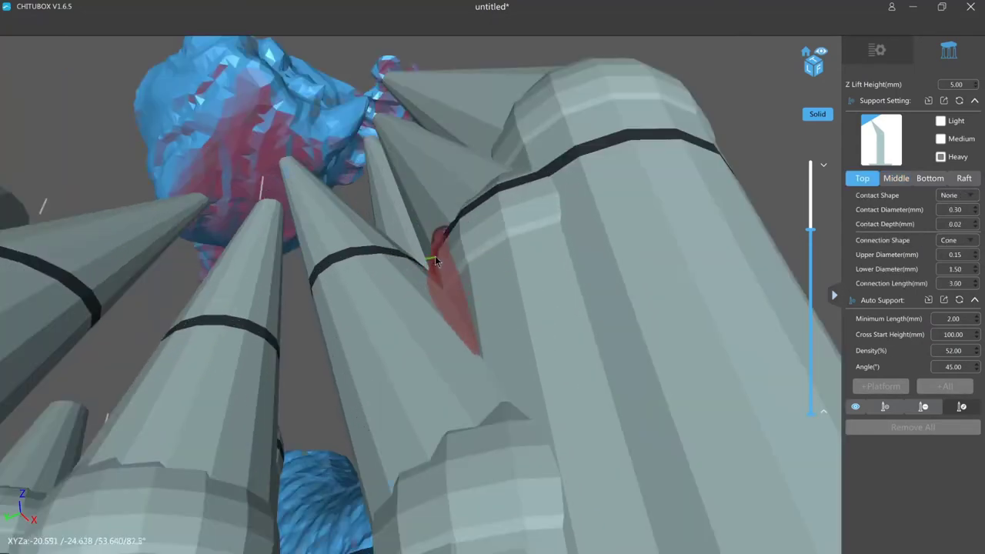
{"action": "scroll", "coordinate": [388, 221], "scroll_direction": "up", "scroll_amount": 2}
{"action": "left_click", "coordinate": [373, 206]}
{"action": "key", "text": "Up"}
{"action": "key", "text": "Up"}
{"action": "key", "text": "Up"}
{"action": "key", "text": "Up"}
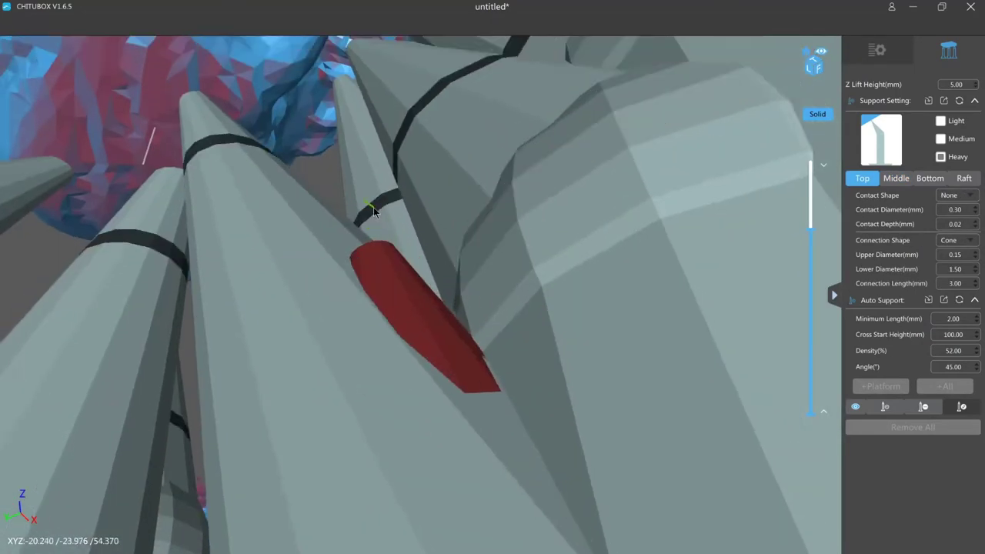
{"action": "left_click_drag", "start_coordinate": [382, 323], "coordinate": [295, 170]}
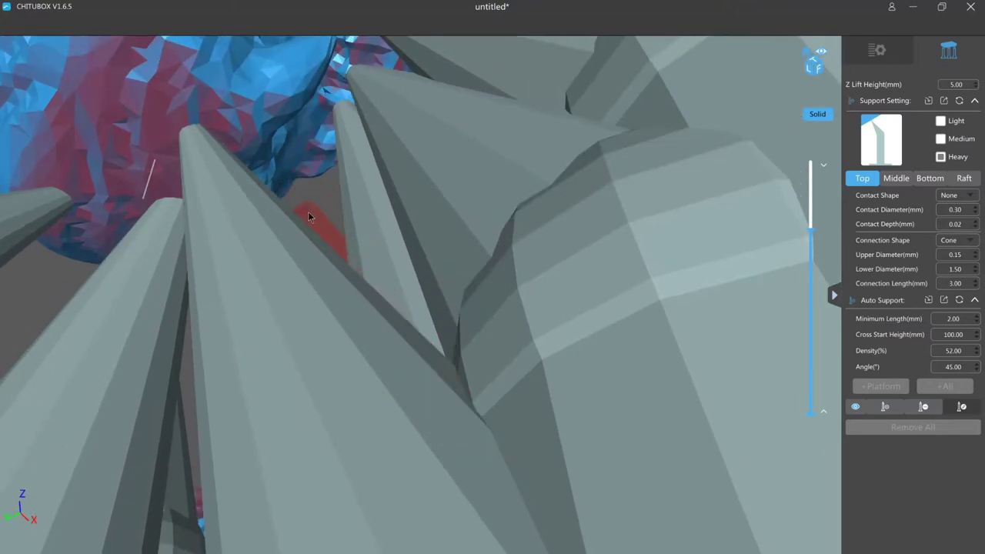
Check the layers up to about 56.77 mm and add a heavy support on the small island beside the head's horn
{"action": "scroll", "coordinate": [296, 223], "scroll_direction": "down", "scroll_amount": 3}
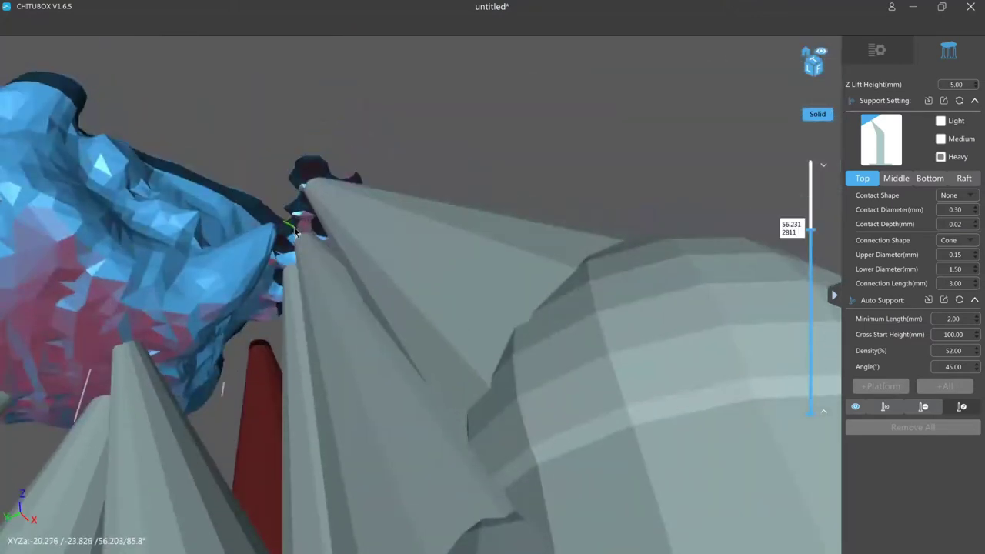
{"action": "scroll", "coordinate": [295, 258], "scroll_direction": "down", "scroll_amount": 1}
{"action": "scroll", "coordinate": [293, 256], "scroll_direction": "down", "scroll_amount": 2}
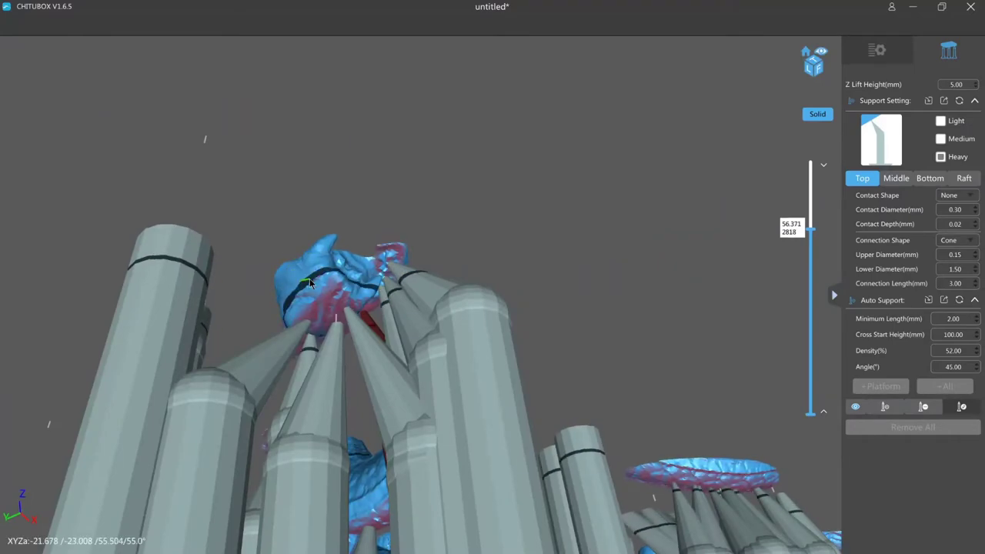
{"action": "scroll", "coordinate": [310, 279], "scroll_direction": "up", "scroll_amount": 1}
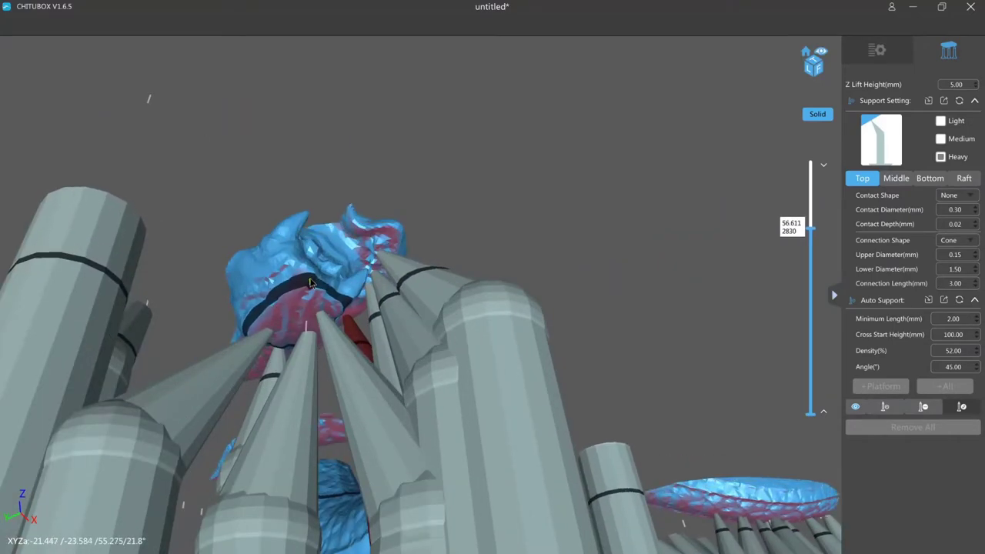
{"action": "scroll", "coordinate": [313, 281], "scroll_direction": "up", "scroll_amount": 5}
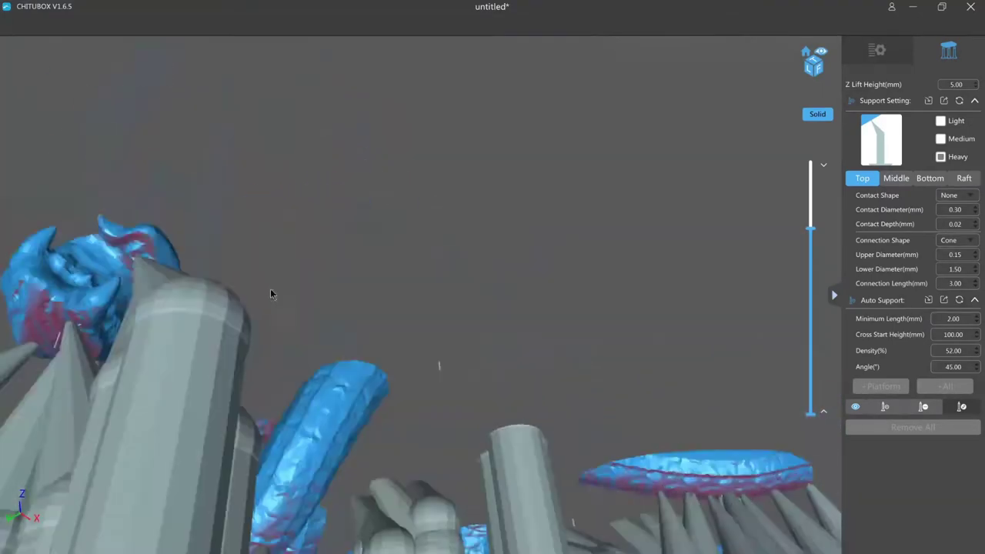
{"action": "scroll", "coordinate": [277, 290], "scroll_direction": "down", "scroll_amount": 3}
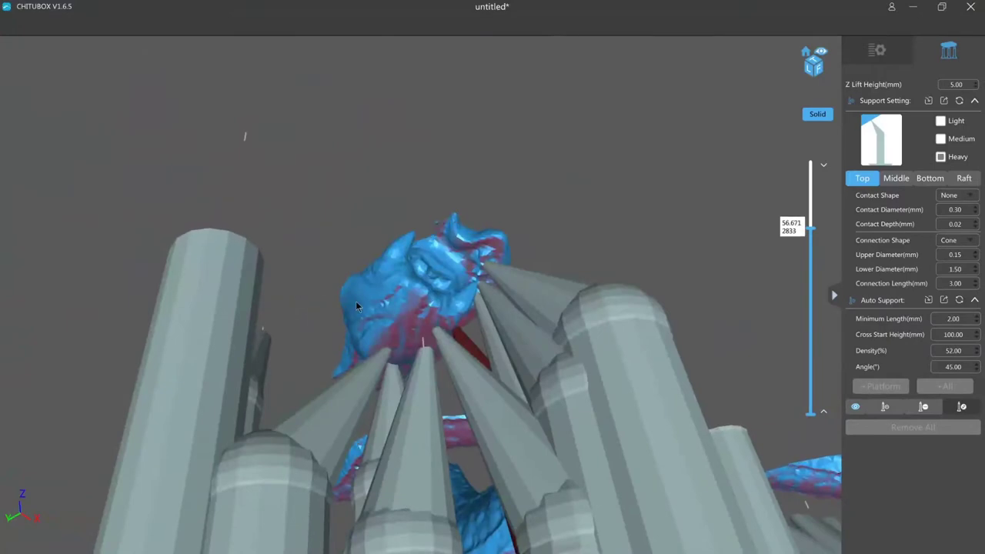
{"action": "left_click", "coordinate": [544, 304], "text": "ctrl"}
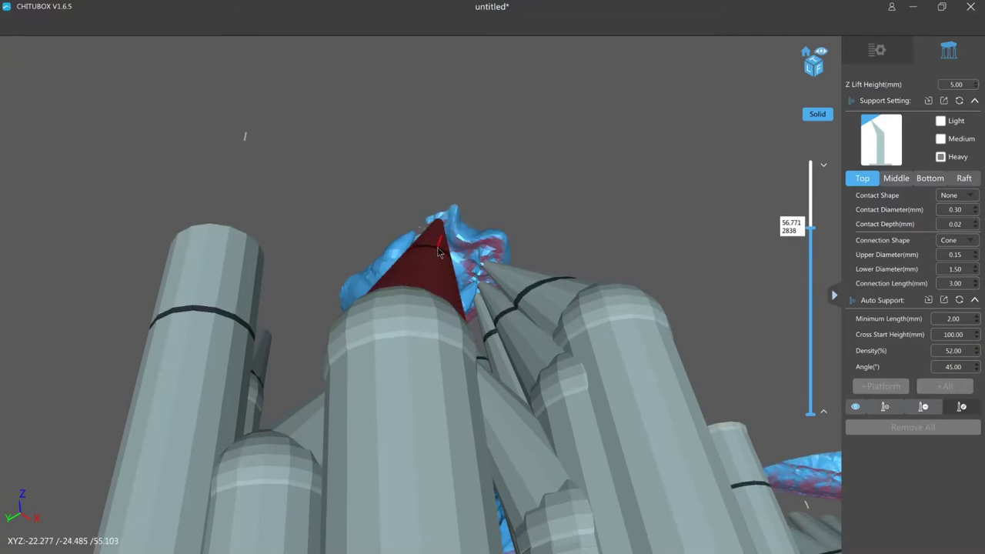
{"action": "right_click_drag", "start_coordinate": [438, 249], "coordinate": [454, 265]}
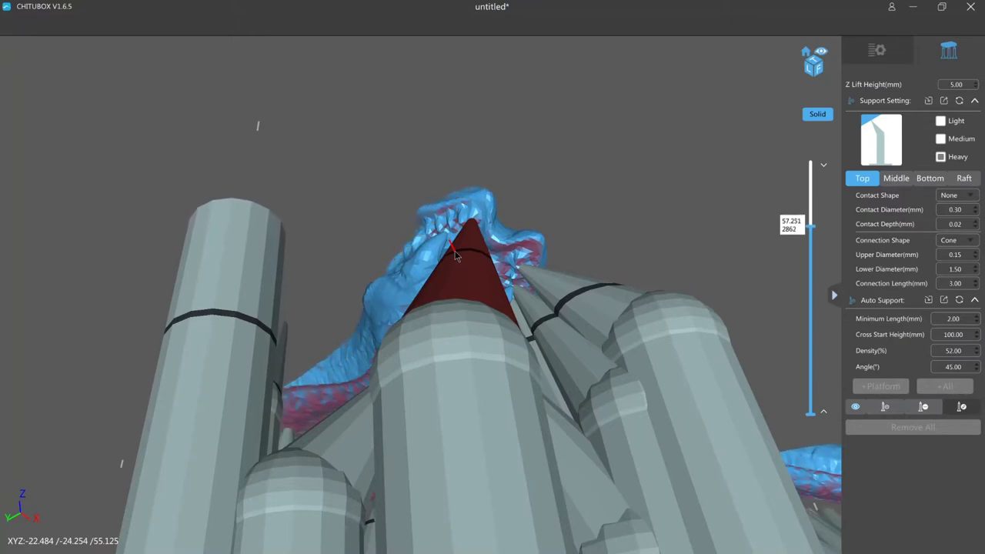
Lower the layer preview to the first islands at the end of the neighbouring coil and support one of them
{"action": "scroll", "coordinate": [466, 257], "scroll_direction": "down", "scroll_amount": 6}
{"action": "right_click_drag", "start_coordinate": [466, 257], "coordinate": [443, 361]}
{"action": "scroll", "coordinate": [425, 276], "scroll_direction": "up", "scroll_amount": 6}
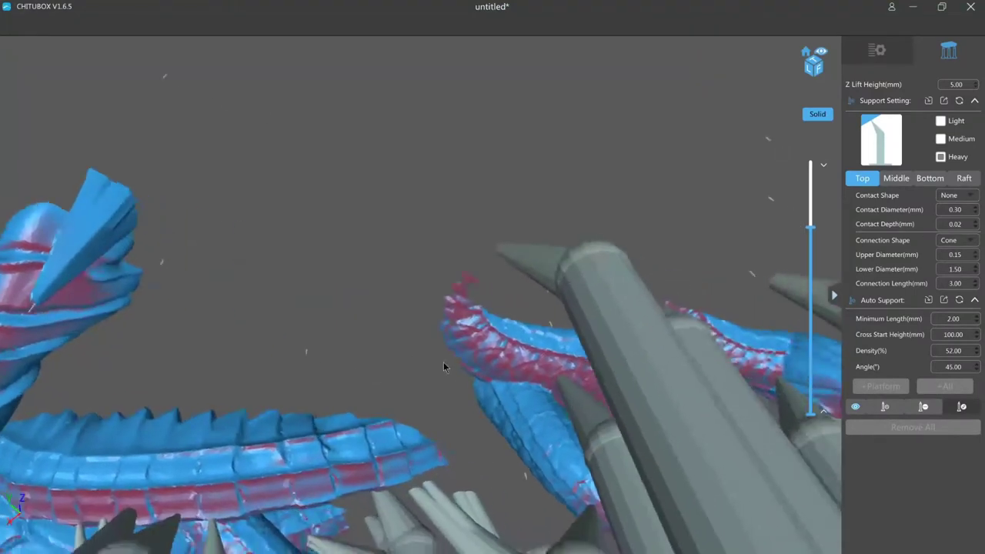
{"action": "key", "text": "Down"}
{"action": "key", "text": "Down"}
{"action": "key", "text": "Down"}
{"action": "key", "text": "Down"}
{"action": "key", "text": "Down"}
{"action": "key", "text": "Down"}
{"action": "key", "text": "Down"}
{"action": "key", "text": "Down"}
{"action": "key", "text": "Down"}
{"action": "key", "text": "Down"}
{"action": "key", "text": "Down"}
{"action": "key", "text": "Down"}
{"action": "key", "text": "Down"}
{"action": "key", "text": "Down"}
{"action": "key", "text": "Down"}
{"action": "key", "text": "Down"}
{"action": "key", "text": "Down"}
{"action": "key", "text": "Down"}
{"action": "key", "text": "Down"}
{"action": "key", "text": "Down"}
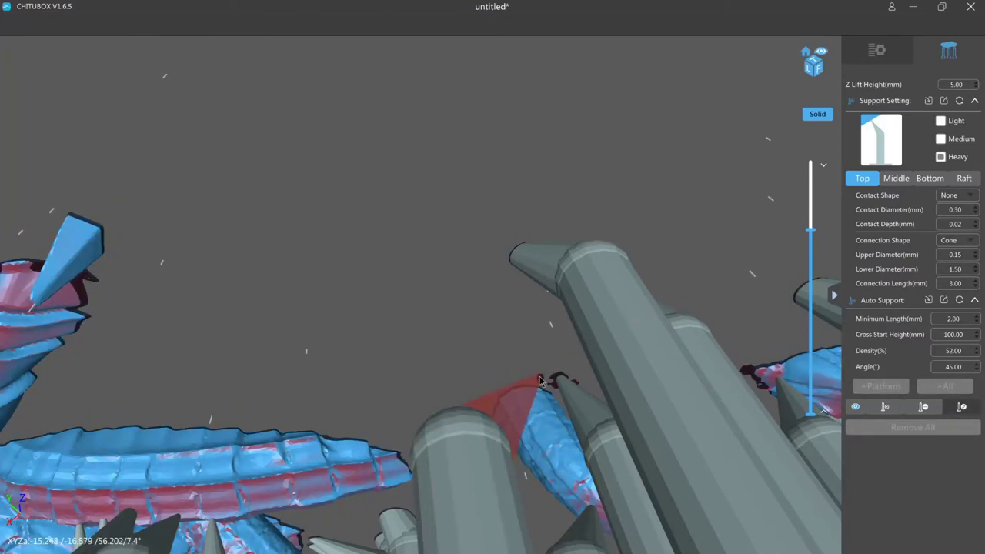
Add a second heavy support beside it, adjust its pillar, and move its tip next to the first support's contact point
{"action": "left_click", "coordinate": [560, 289]}
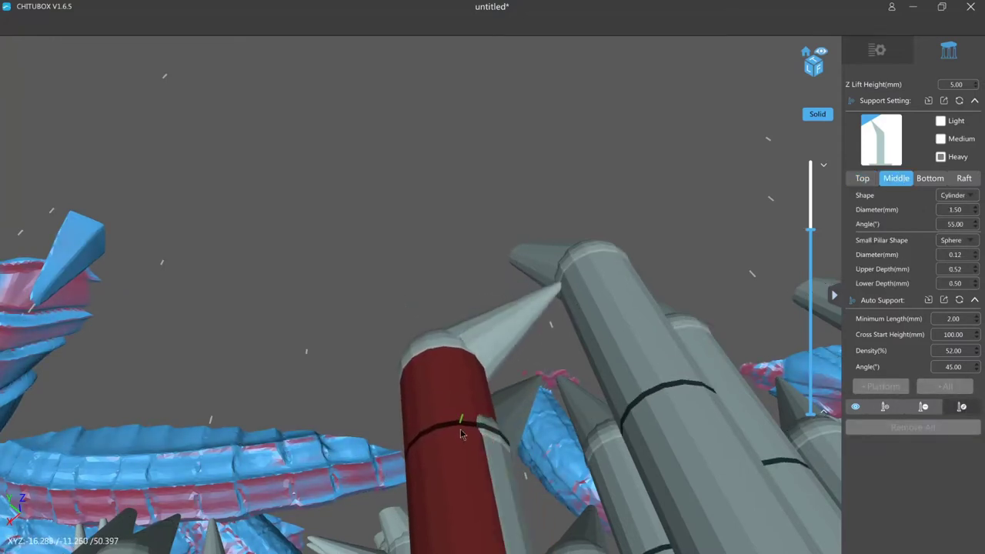
{"action": "left_click_drag", "start_coordinate": [460, 430], "coordinate": [470, 429]}
{"action": "left_click_drag", "start_coordinate": [536, 323], "coordinate": [525, 374]}
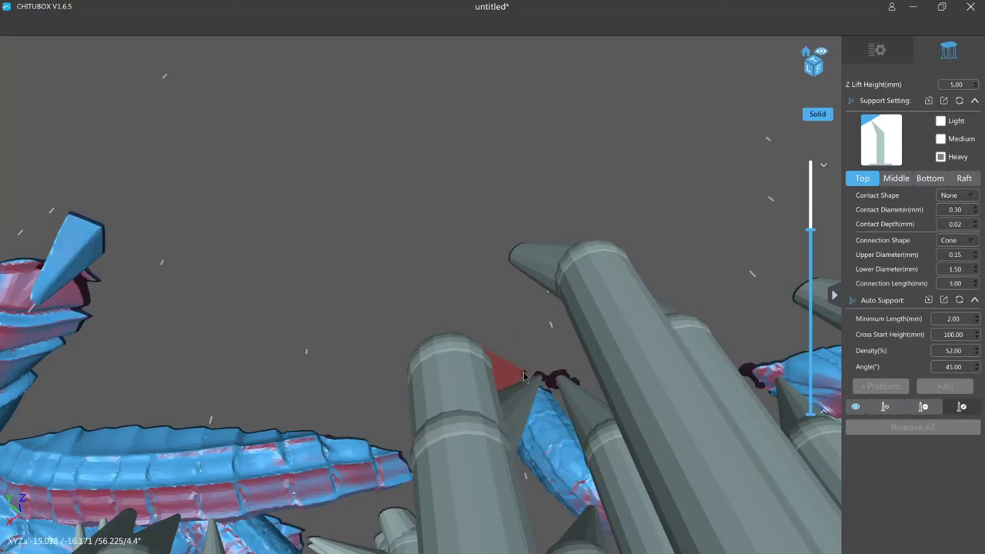
{"action": "scroll", "coordinate": [524, 377], "scroll_direction": "up", "scroll_amount": 3}
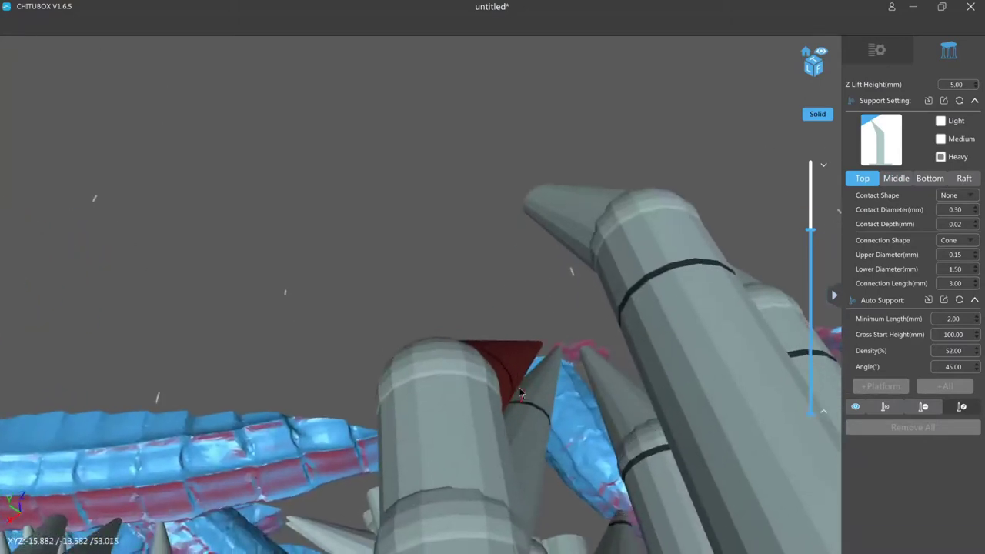
Add a heavy support from the other side of the coil end and place its tip on the tiny isolated island
{"action": "right_click_drag", "start_coordinate": [571, 387], "coordinate": [169, 258]}
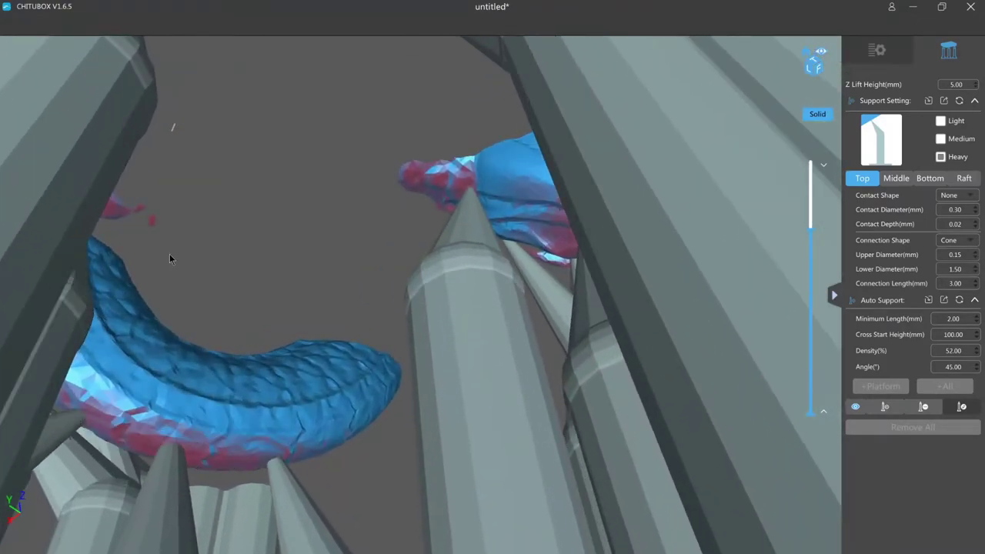
{"action": "left_click", "coordinate": [70, 241]}
{"action": "right_click_drag", "start_coordinate": [71, 241], "coordinate": [72, 252]}
{"action": "left_click_drag", "start_coordinate": [72, 252], "coordinate": [147, 233]}
{"action": "right_click_drag", "start_coordinate": [147, 231], "coordinate": [154, 227]}
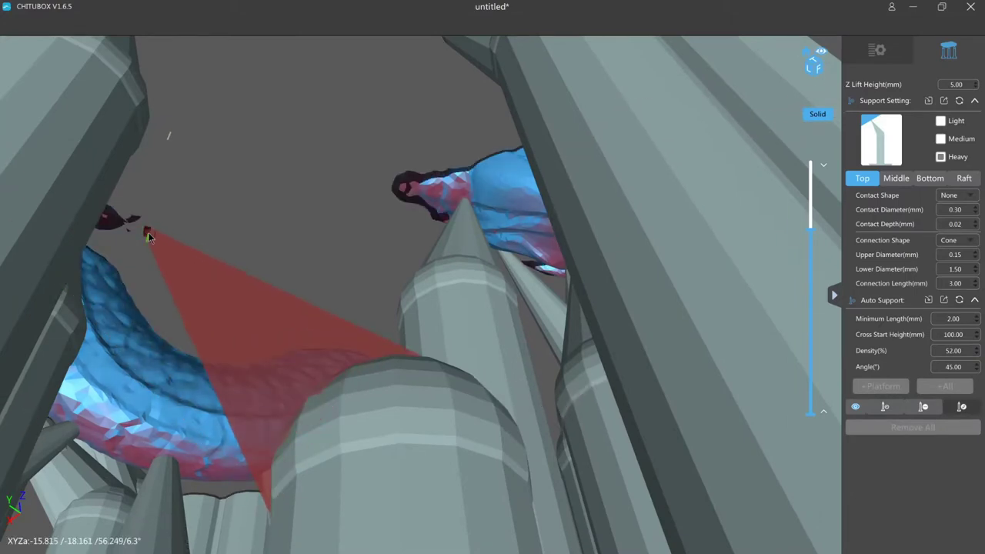
Add another heavy support alongside it and move its tip onto the adjacent island nearer the coil end
{"action": "left_click", "coordinate": [75, 243]}
{"action": "left_click_drag", "start_coordinate": [85, 252], "coordinate": [136, 246]}
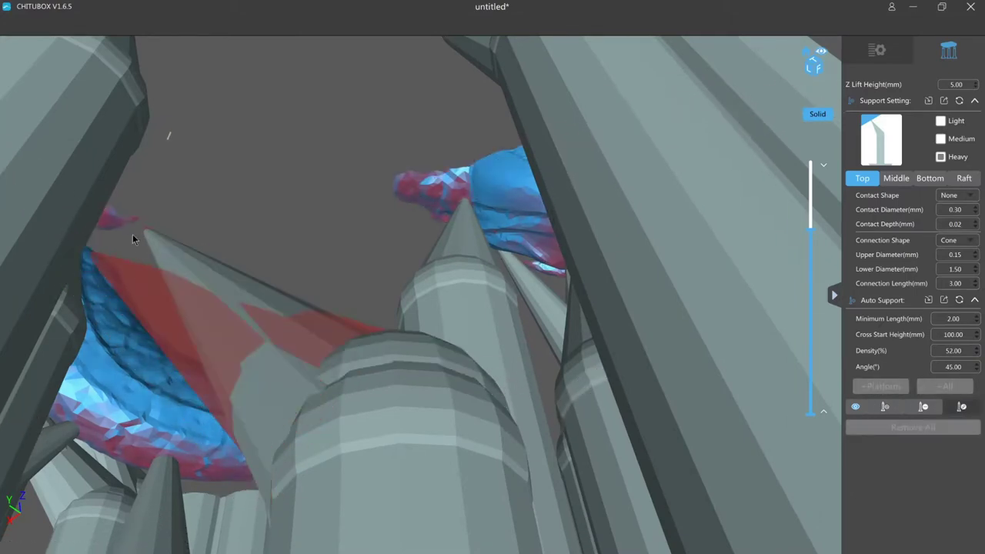
{"action": "left_click", "coordinate": [125, 229]}
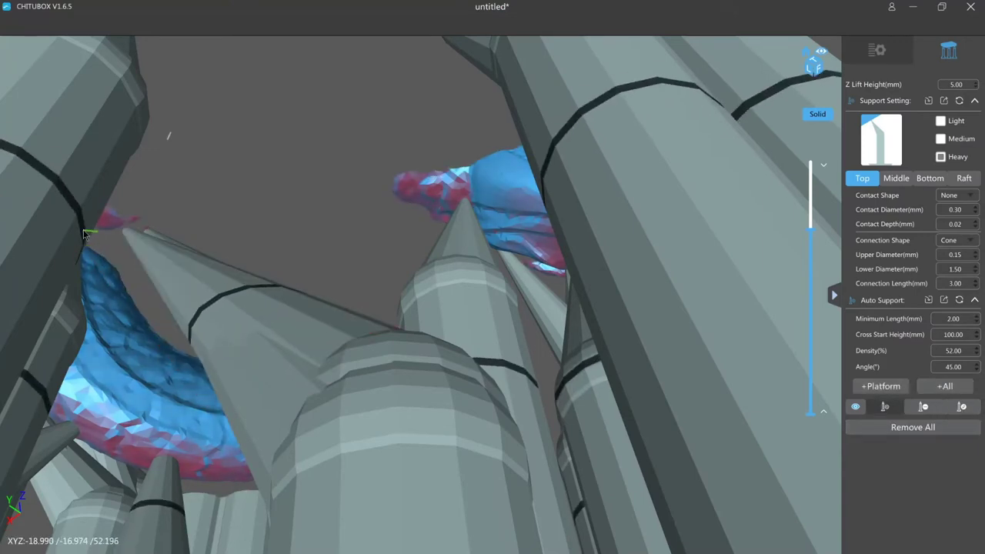
Add another heavy support beside the last ones and move its tip onto the small island at the very end of the coil
{"action": "left_click_drag", "start_coordinate": [84, 231], "coordinate": [138, 220]}
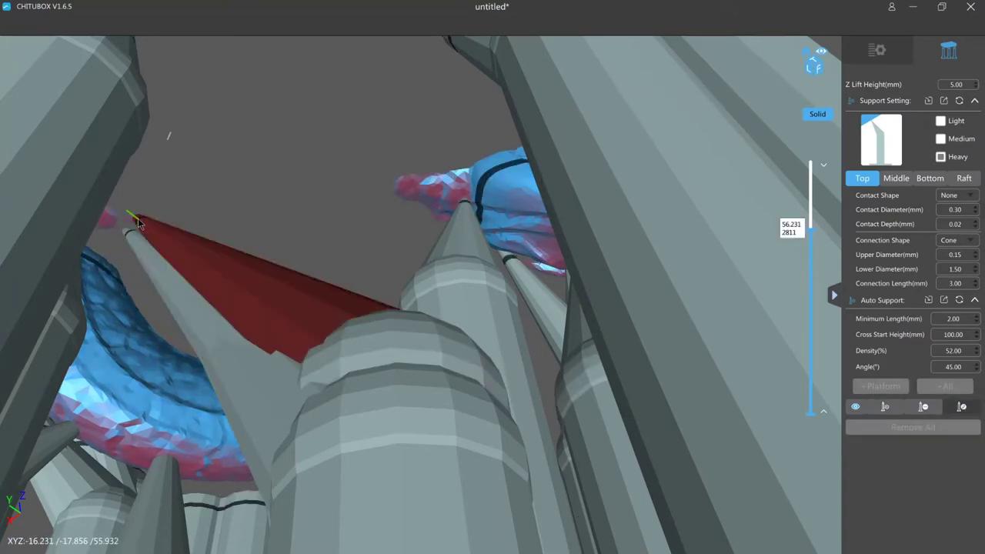
{"action": "scroll", "coordinate": [111, 223], "scroll_direction": "up", "scroll_amount": 3}
{"action": "scroll", "coordinate": [59, 192], "scroll_direction": "up", "scroll_amount": 2}
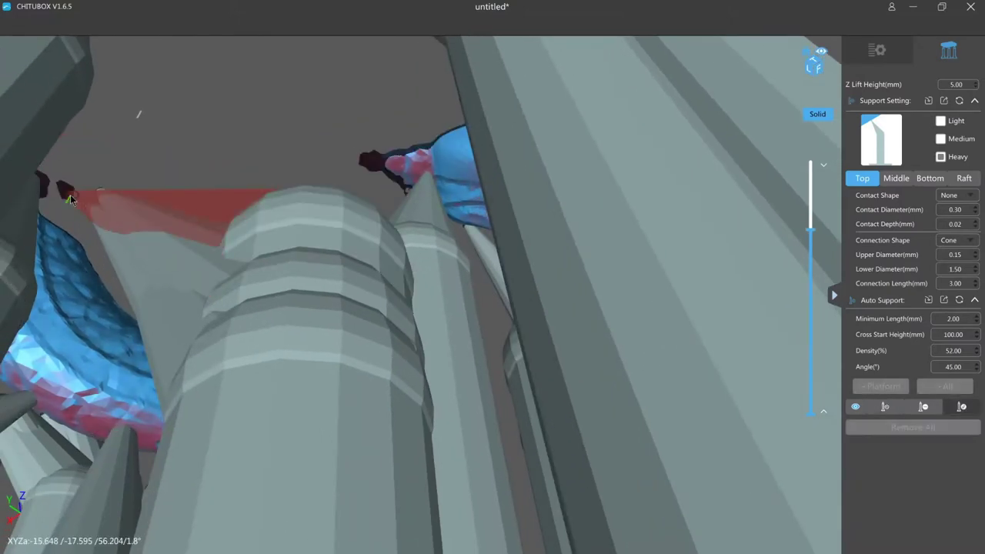
{"action": "key", "text": "Down"}
{"action": "key", "text": "Up"}
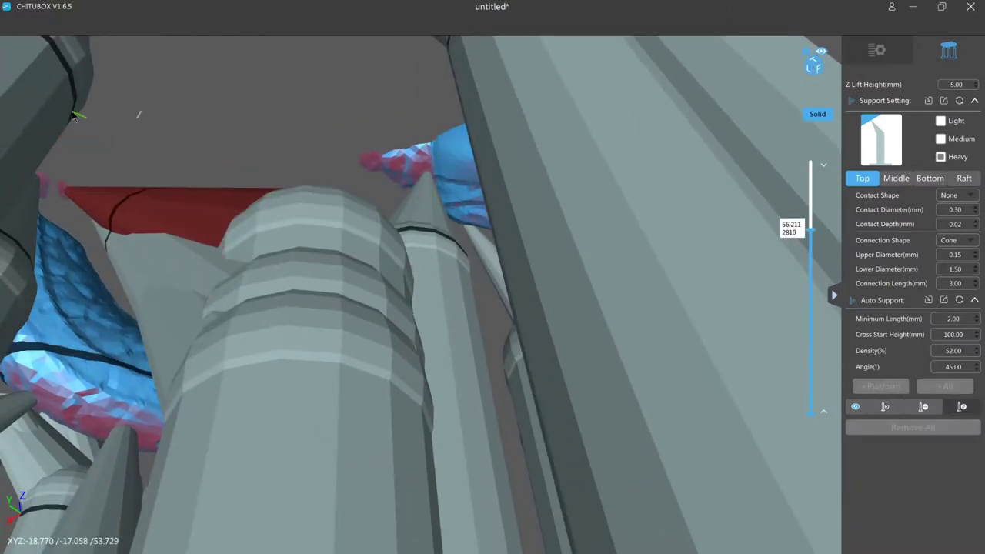
Lower the layer preview, add a further heavy support, and move its tip beneath the first island of the opposite coil's end
{"action": "key", "text": "Down"}
{"action": "key", "text": "Escape"}
{"action": "left_click", "coordinate": [72, 116]}
{"action": "left_click", "coordinate": [76, 121]}
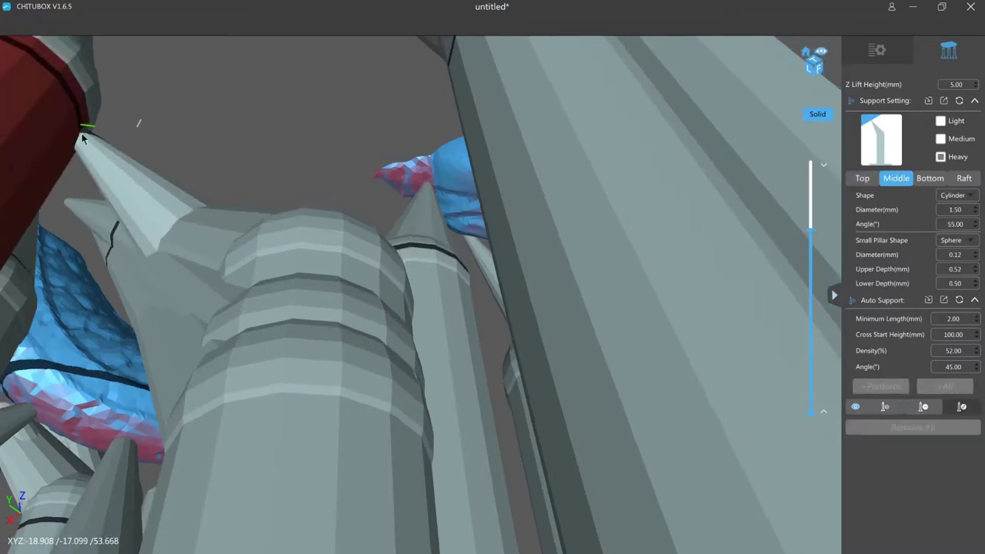
{"action": "left_click", "coordinate": [83, 139]}
{"action": "left_click", "coordinate": [87, 146]}
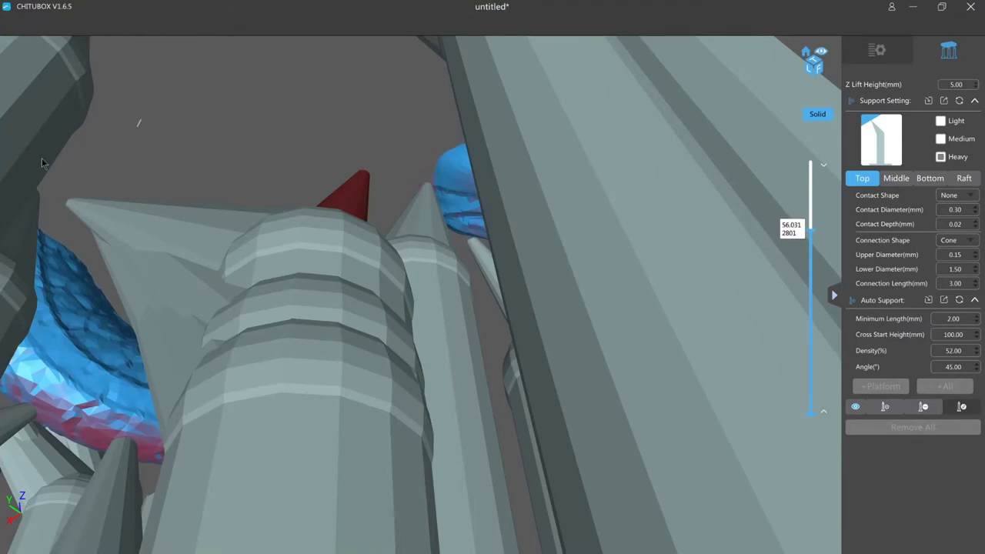
Add another heavy support, set its upper diameter to 0.35 mm, and move its tip under the opposite coil's end
{"action": "key", "text": "Up"}
{"action": "left_click", "coordinate": [10, 145]}
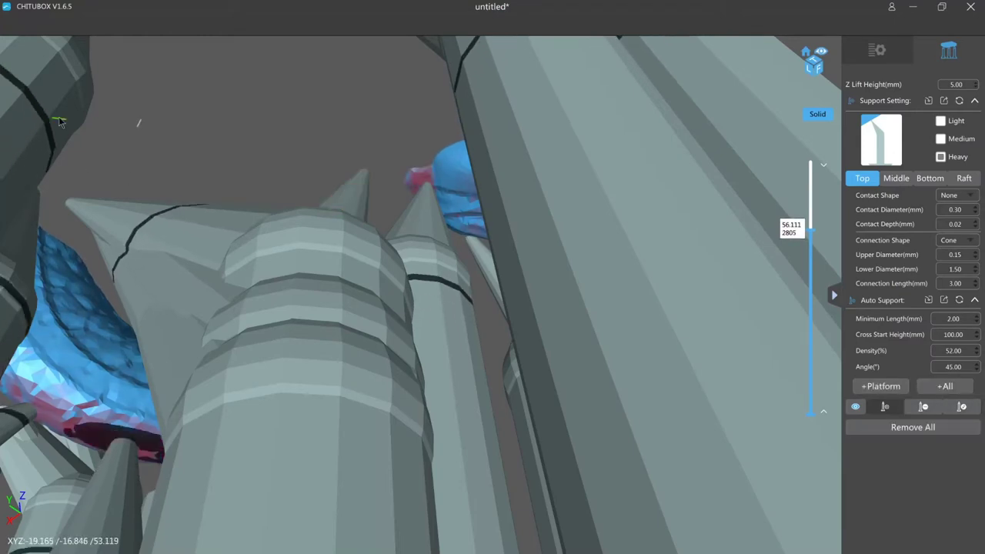
{"action": "left_click", "coordinate": [59, 117]}
{"action": "left_click", "coordinate": [60, 118]}
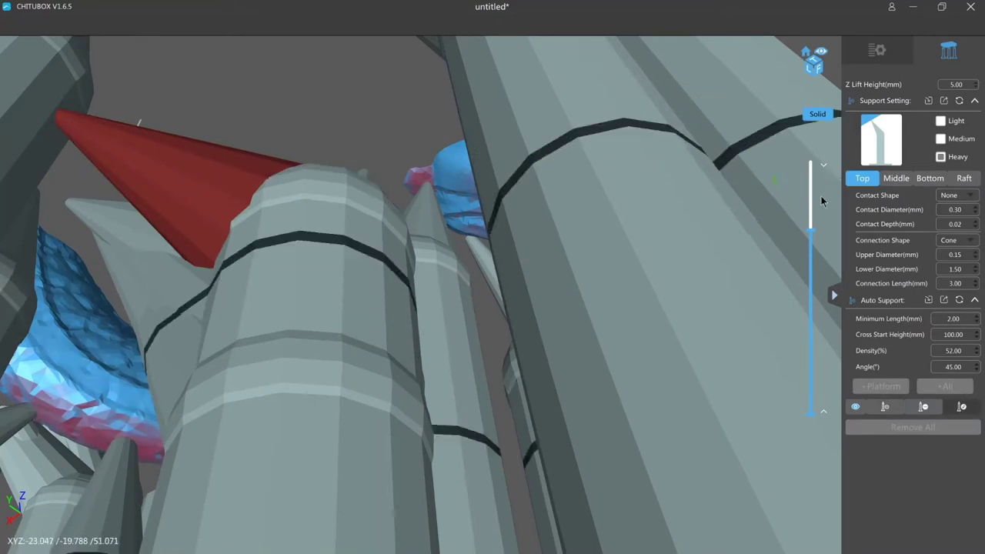
{"action": "scroll", "coordinate": [959, 254], "scroll_direction": "up", "scroll_amount": 1}
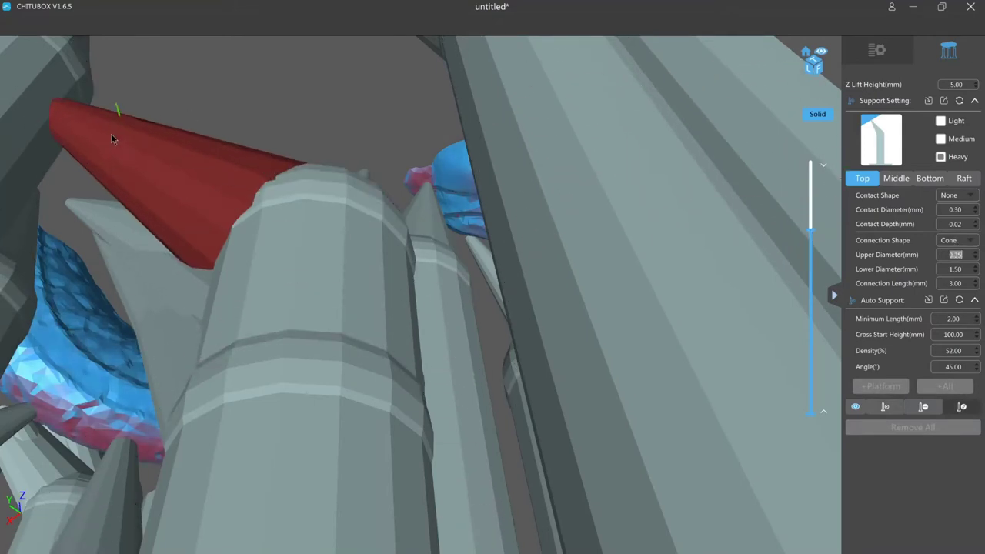
{"action": "key", "text": "Delete"}
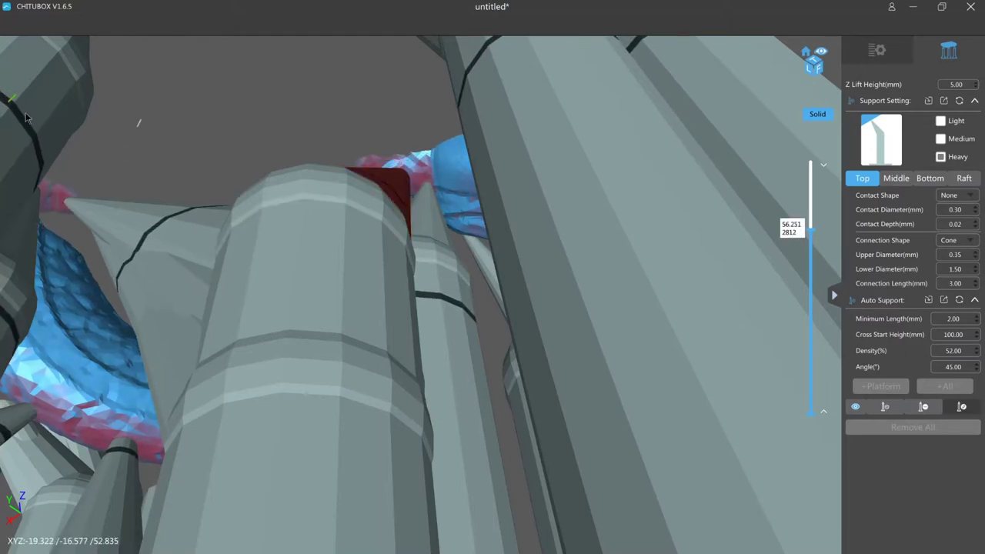
{"action": "scroll", "coordinate": [83, 136], "scroll_direction": "up", "scroll_amount": 2}
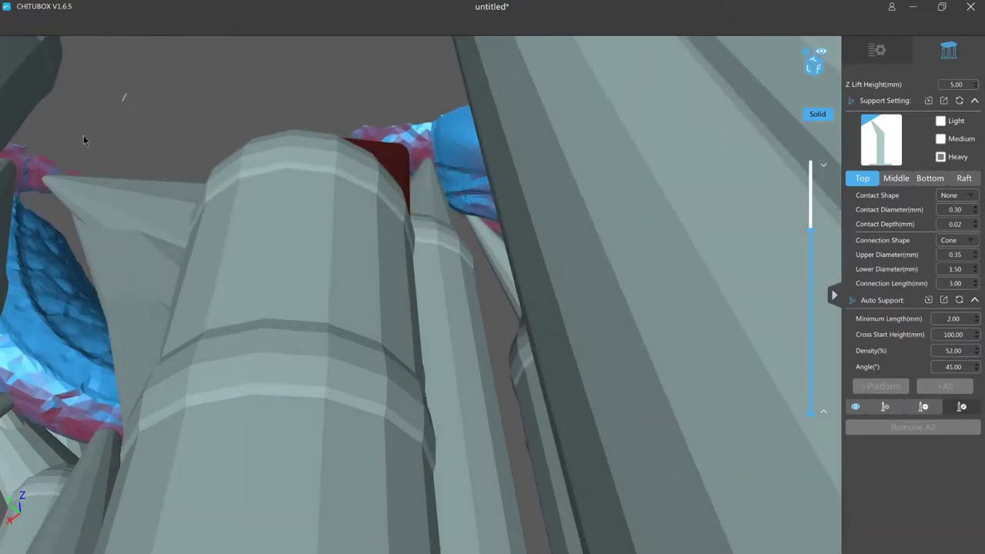
{"action": "right_click_drag", "start_coordinate": [84, 137], "coordinate": [83, 139]}
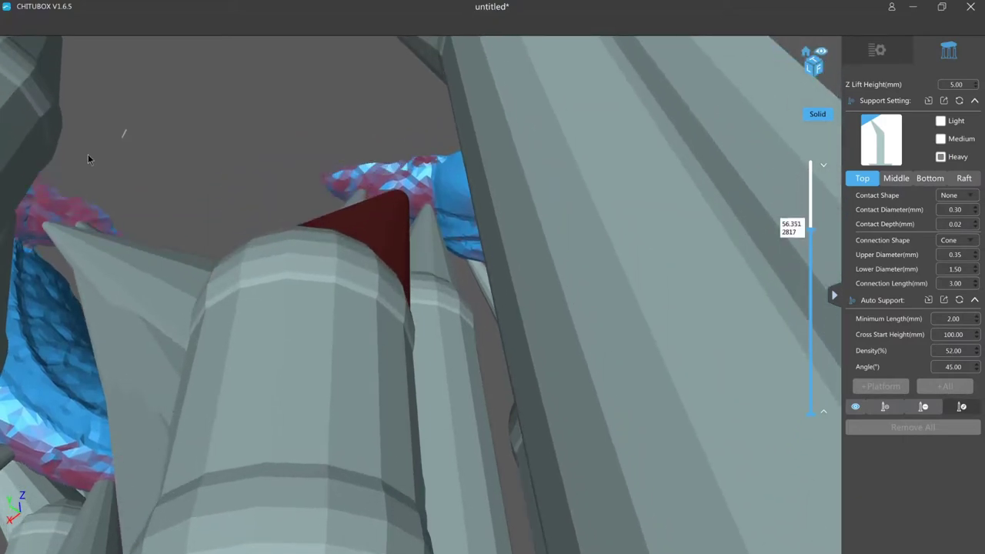
Raise the layer preview step by step to layer 2828 and examine how both coil ends grow for unsupported areas
{"action": "key", "text": "Up"}
{"action": "key", "text": "Up"}
{"action": "key", "text": "Up"}
{"action": "key", "text": "Up"}
{"action": "key", "text": "Up"}
{"action": "key", "text": "Up"}
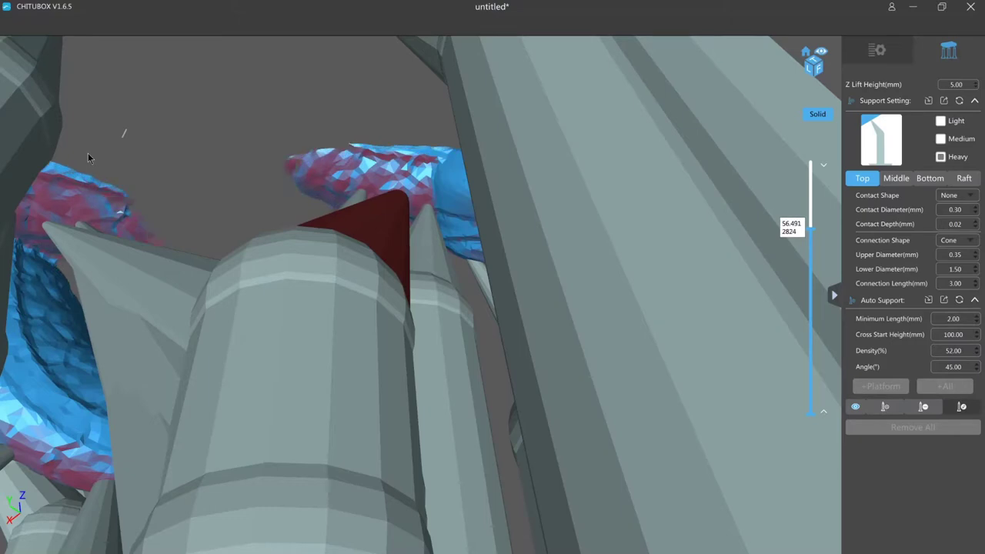
{"action": "key", "text": "Up"}
{"action": "key", "text": "Up"}
{"action": "key", "text": "Up"}
{"action": "key", "text": "Up"}
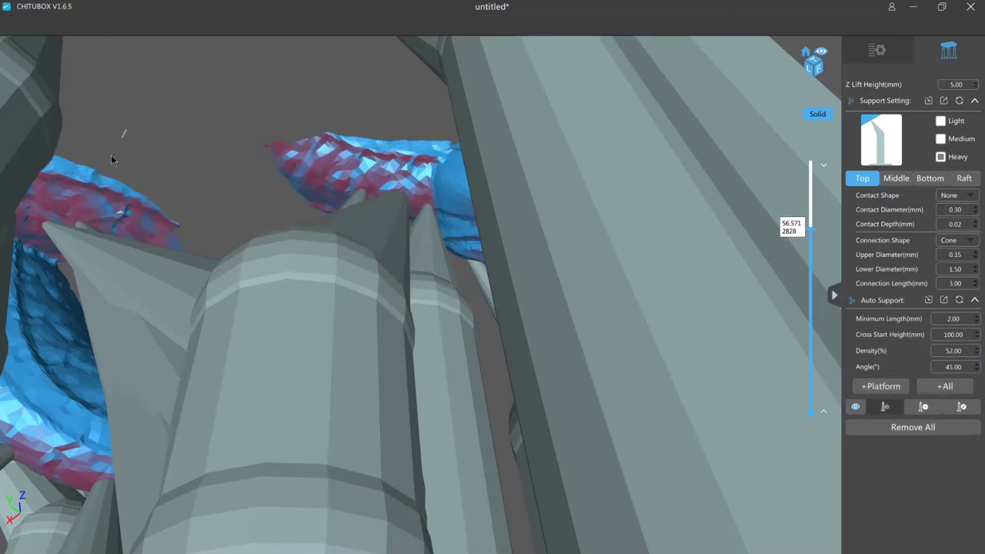
Add a heavy support from the neighbouring pillar and move its tip out to the growing point of the opposite coil's end
{"action": "left_click", "coordinate": [110, 160]}
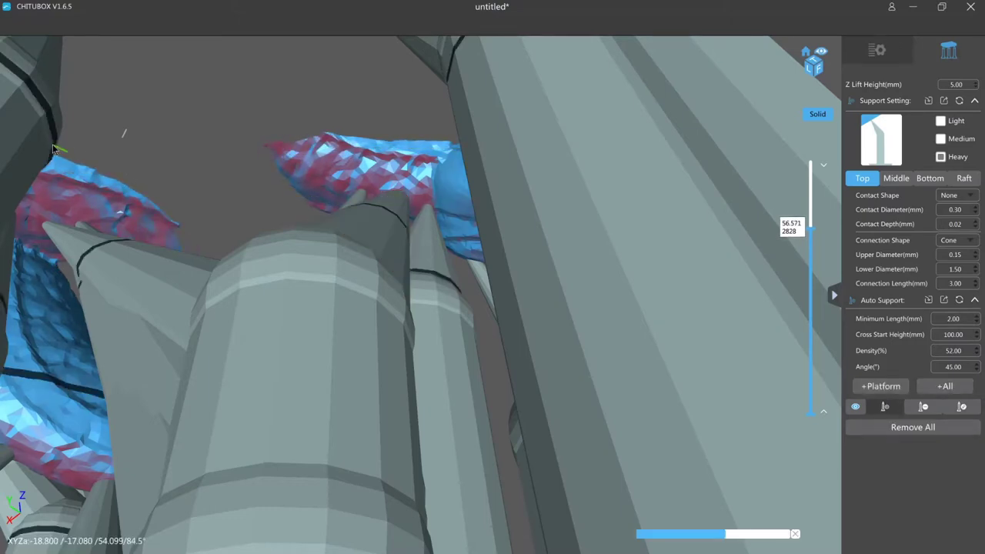
{"action": "left_click", "coordinate": [258, 142]}
{"action": "key", "text": "Up"}
{"action": "scroll", "coordinate": [207, 180], "scroll_direction": "up", "scroll_amount": 8}
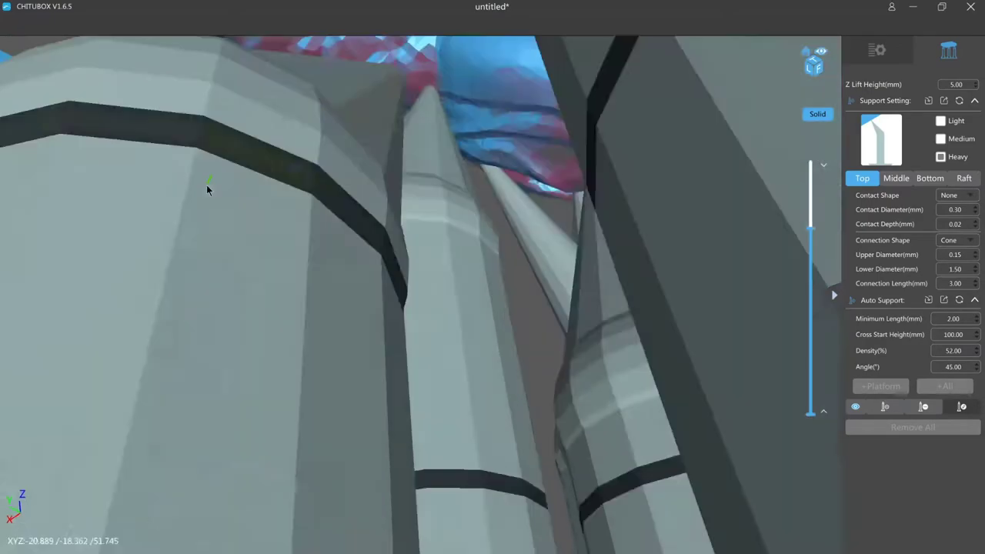
{"action": "scroll", "coordinate": [208, 193], "scroll_direction": "down", "scroll_amount": 6}
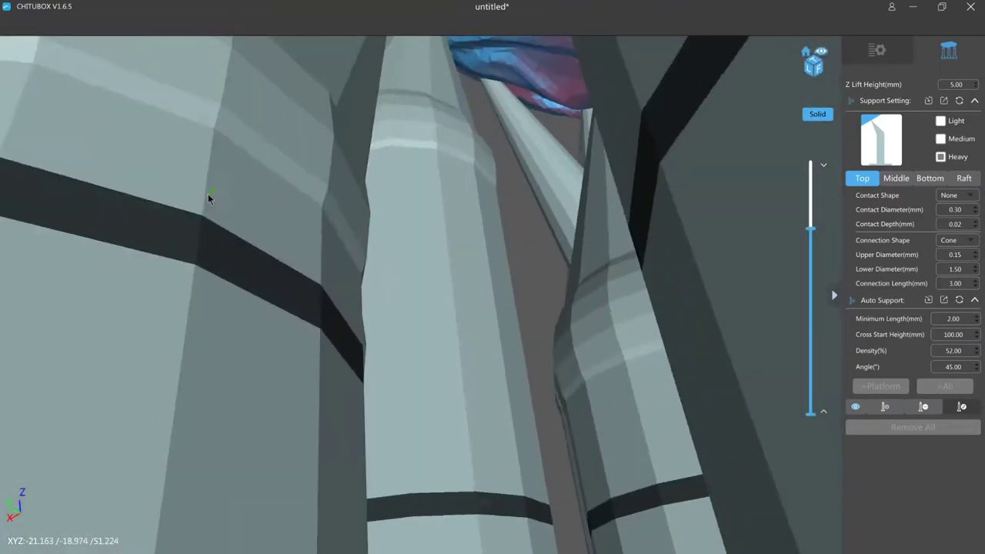
{"action": "scroll", "coordinate": [212, 199], "scroll_direction": "up", "scroll_amount": 1}
{"action": "key", "text": "Down"}
{"action": "scroll", "coordinate": [205, 231], "scroll_direction": "down", "scroll_amount": 4}
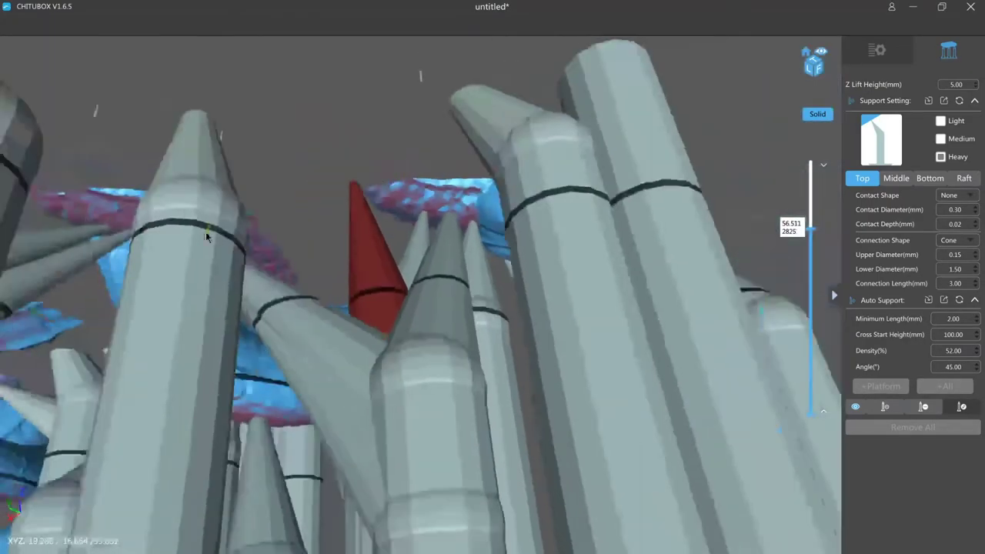
Examine the sliced coil ends and the new support from above and the sides while stepping down through the layers
{"action": "scroll", "coordinate": [205, 232], "scroll_direction": "up", "scroll_amount": 4}
{"action": "right_click_drag", "start_coordinate": [206, 231], "coordinate": [335, 314]}
{"action": "key", "text": "Down"}
{"action": "key", "text": "Down"}
{"action": "key", "text": "Down"}
{"action": "key", "text": "Down"}
{"action": "key", "text": "Down"}
{"action": "key", "text": "Down"}
{"action": "scroll", "coordinate": [207, 251], "scroll_direction": "down", "scroll_amount": 8}
{"action": "scroll", "coordinate": [354, 322], "scroll_direction": "up", "scroll_amount": 10}
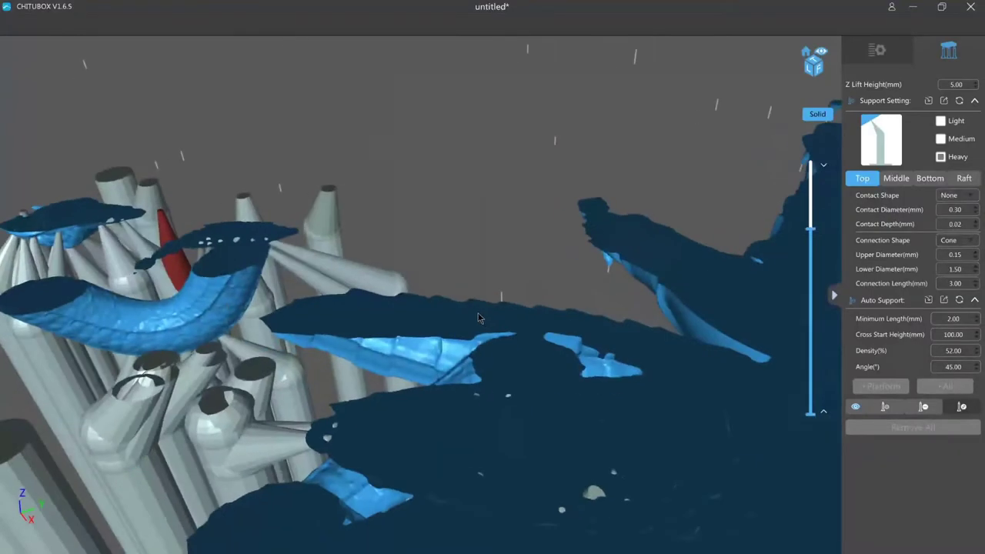
{"action": "middle_click_drag", "start_coordinate": [431, 363], "coordinate": [488, 355]}
{"action": "scroll", "coordinate": [489, 354], "scroll_direction": "down", "scroll_amount": 3}
{"action": "right_click_drag", "start_coordinate": [489, 354], "coordinate": [482, 346]}
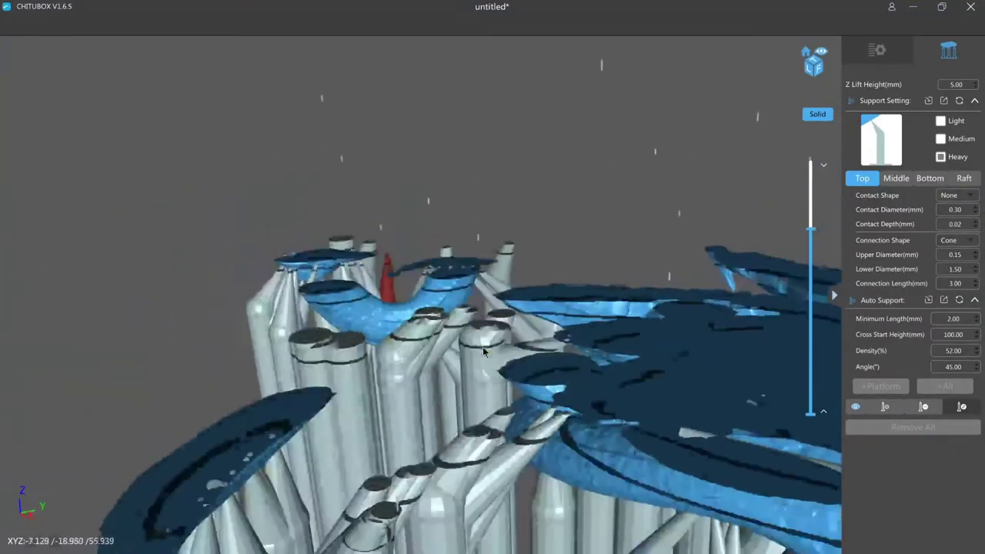
{"action": "middle_click_drag", "start_coordinate": [483, 347], "coordinate": [494, 354]}
{"action": "scroll", "coordinate": [494, 356], "scroll_direction": "up", "scroll_amount": 6}
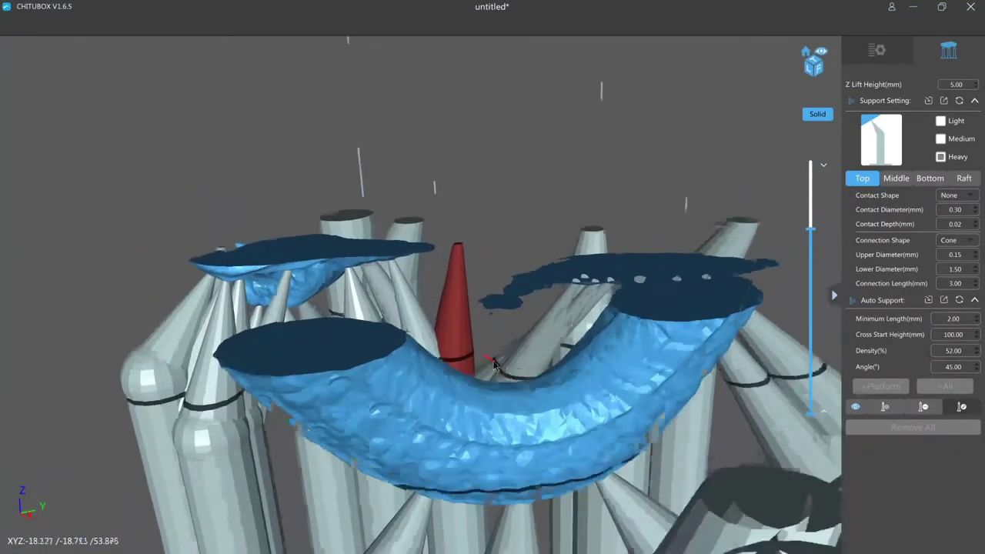
{"action": "right_click_drag", "start_coordinate": [493, 364], "coordinate": [513, 343]}
{"action": "scroll", "coordinate": [512, 343], "scroll_direction": "up", "scroll_amount": 3}
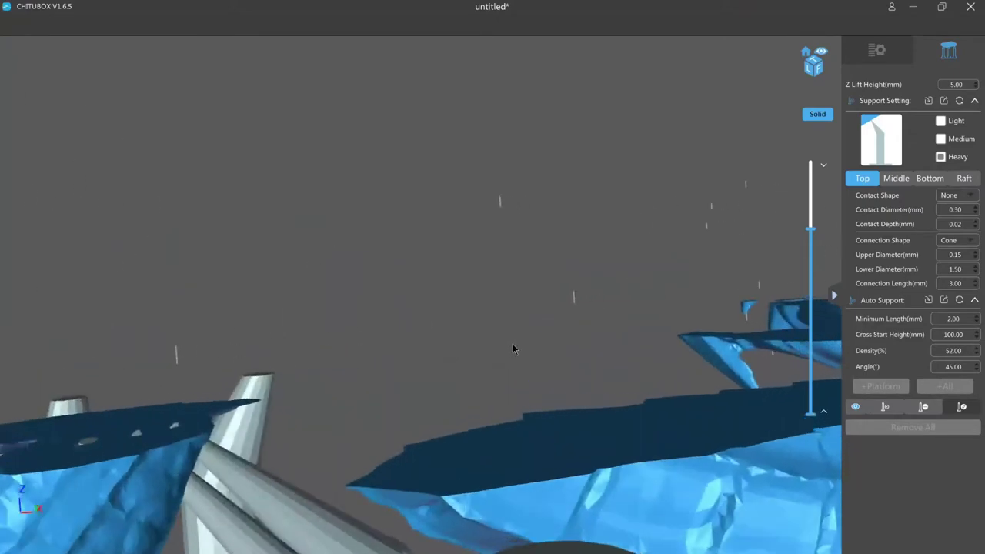
{"action": "middle_click_drag", "start_coordinate": [512, 343], "coordinate": [534, 334]}
{"action": "scroll", "coordinate": [536, 331], "scroll_direction": "up", "scroll_amount": 4}
{"action": "scroll", "coordinate": [537, 334], "scroll_direction": "up", "scroll_amount": 3}
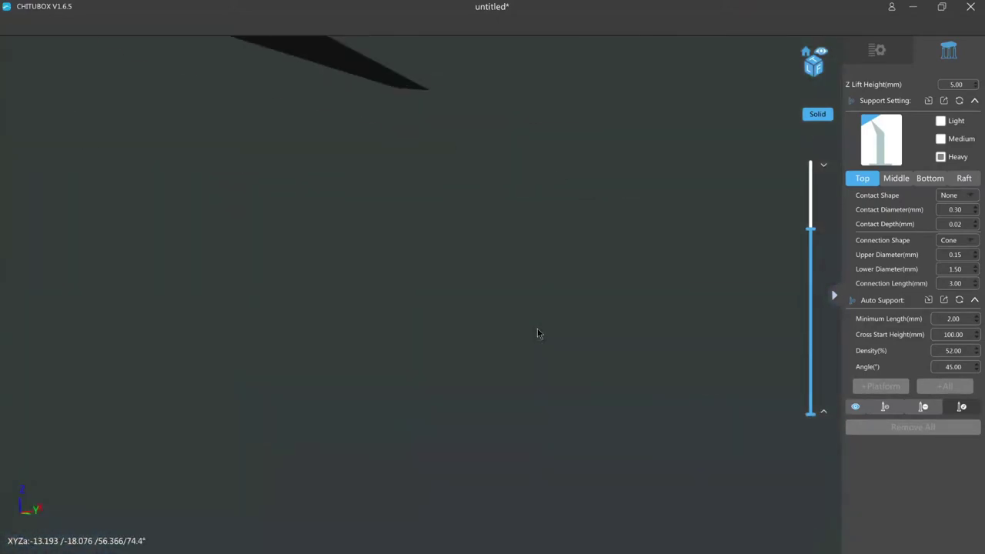
{"action": "scroll", "coordinate": [538, 329], "scroll_direction": "down", "scroll_amount": 5}
{"action": "scroll", "coordinate": [540, 324], "scroll_direction": "up", "scroll_amount": 4}
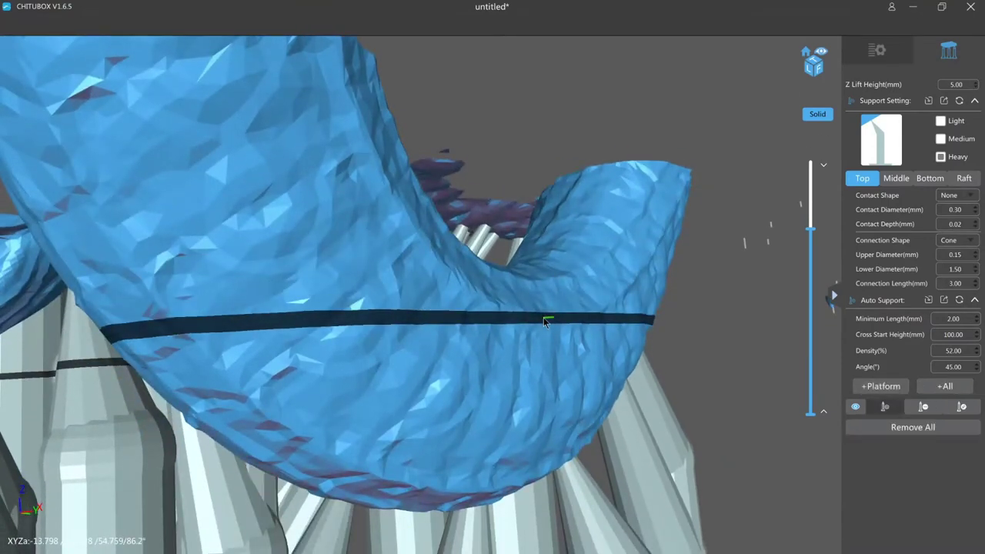
Add a heavy support from the front of the large coil and move its tip onto the small island behind it
{"action": "left_click", "coordinate": [544, 317]}
{"action": "left_click_drag", "start_coordinate": [546, 323], "coordinate": [465, 201], "text": "shift"}
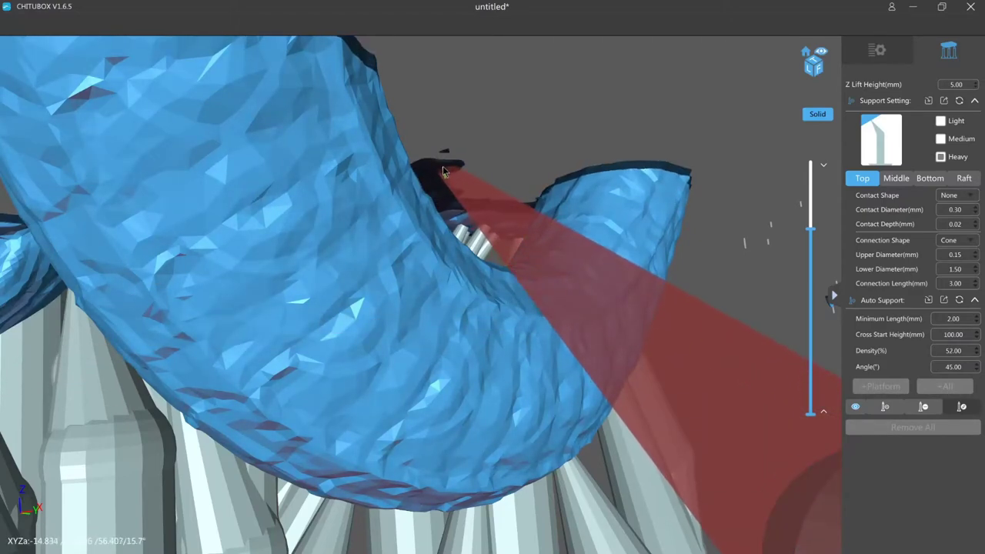
{"action": "right_click_drag", "start_coordinate": [444, 152], "coordinate": [554, 325]}
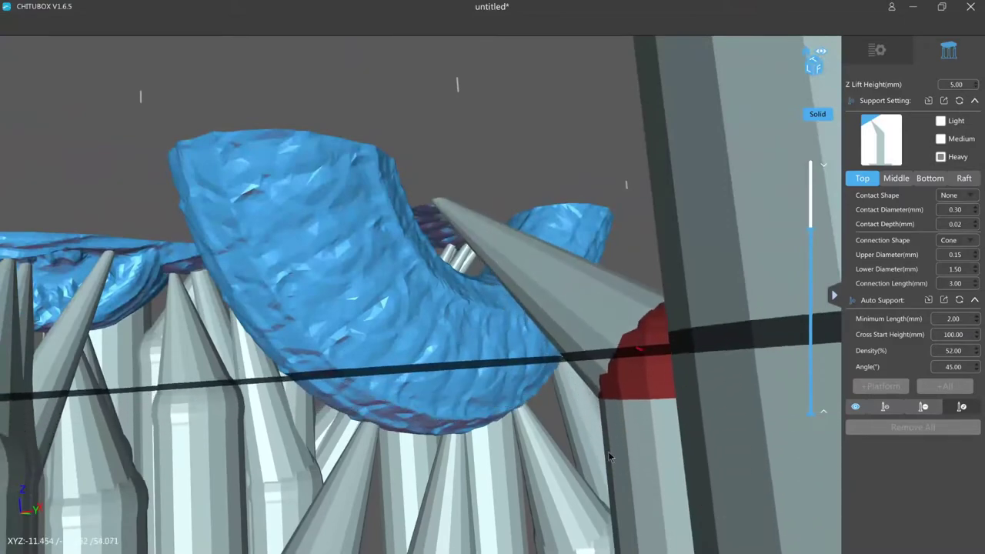
Check the new support's pillar from below against the coil and the surrounding supports
{"action": "right_click_drag", "start_coordinate": [607, 451], "coordinate": [567, 268]}
{"action": "scroll", "coordinate": [610, 415], "scroll_direction": "down", "scroll_amount": 3}
{"action": "scroll", "coordinate": [539, 117], "scroll_direction": "down", "scroll_amount": 5}
{"action": "middle_click_drag", "start_coordinate": [567, 268], "coordinate": [566, 171]}
{"action": "right_click_drag", "start_coordinate": [565, 171], "coordinate": [590, 198]}
{"action": "scroll", "coordinate": [546, 166], "scroll_direction": "up", "scroll_amount": 3}
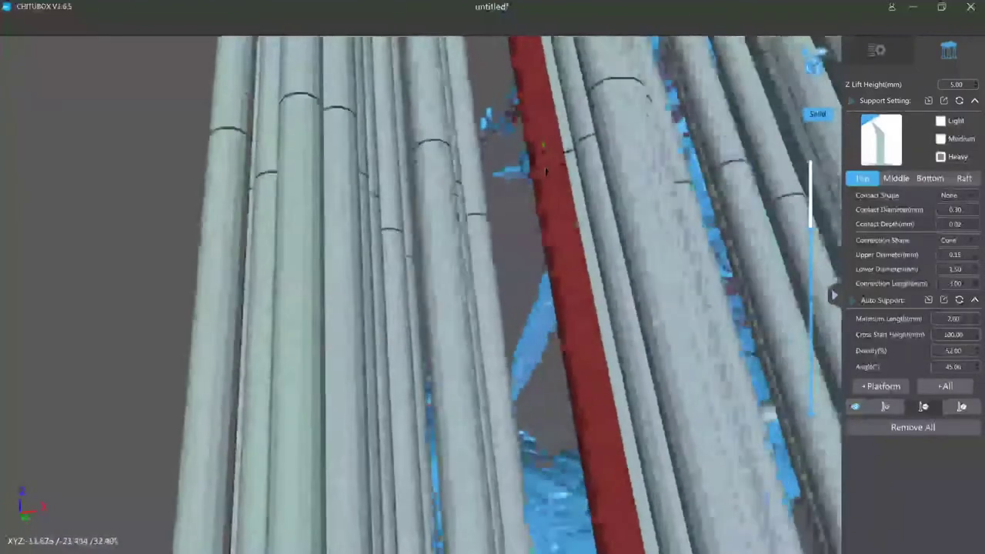
{"action": "right_click_drag", "start_coordinate": [546, 166], "coordinate": [547, 255]}
{"action": "scroll", "coordinate": [547, 254], "scroll_direction": "up", "scroll_amount": 3}
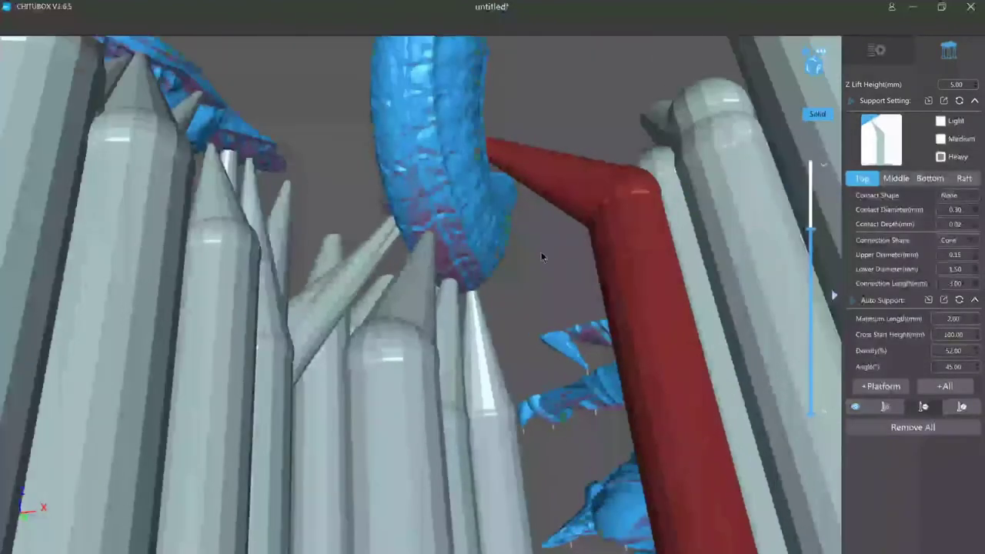
{"action": "left_click", "coordinate": [541, 252]}
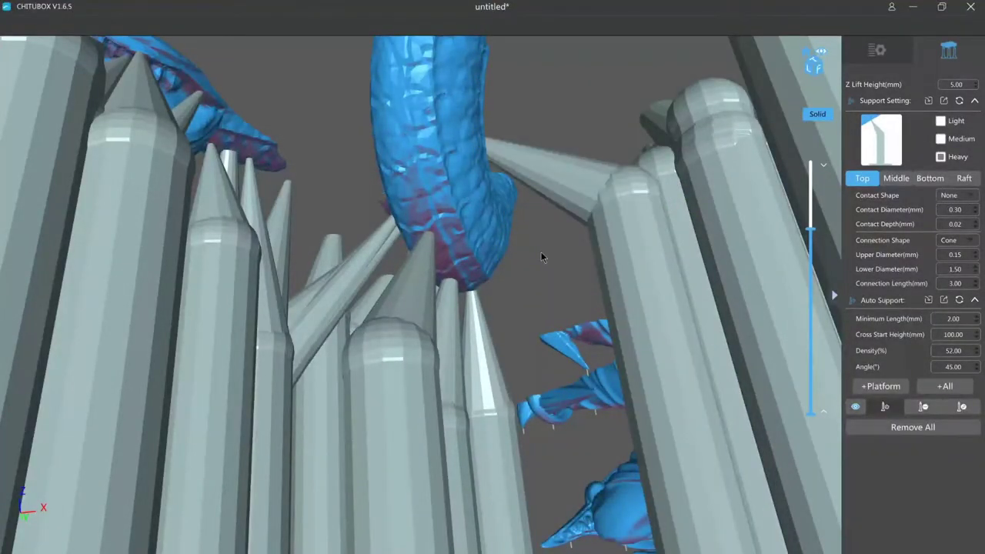
Examine the underside of the coil end between the pillars for islands that still lack a support
{"action": "right_click_drag", "start_coordinate": [541, 252], "coordinate": [578, 266]}
{"action": "scroll", "coordinate": [551, 232], "scroll_direction": "down", "scroll_amount": 4}
{"action": "right_click_drag", "start_coordinate": [549, 231], "coordinate": [588, 264]}
{"action": "scroll", "coordinate": [511, 284], "scroll_direction": "up", "scroll_amount": 3}
{"action": "scroll", "coordinate": [512, 284], "scroll_direction": "up", "scroll_amount": 2}
{"action": "scroll", "coordinate": [548, 306], "scroll_direction": "down", "scroll_amount": 4}
{"action": "scroll", "coordinate": [551, 273], "scroll_direction": "up", "scroll_amount": 7}
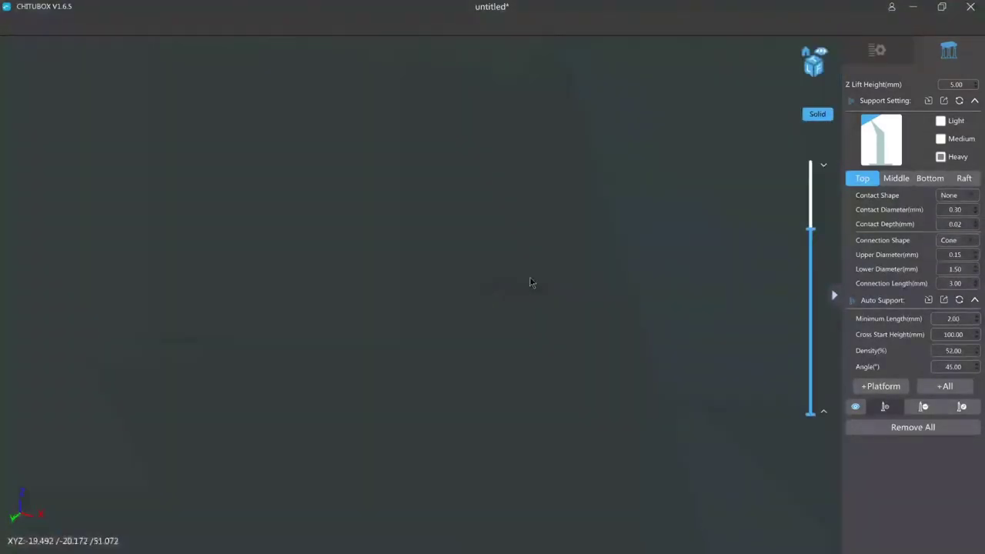
{"action": "scroll", "coordinate": [527, 278], "scroll_direction": "down", "scroll_amount": 4}
{"action": "scroll", "coordinate": [520, 282], "scroll_direction": "up", "scroll_amount": 4}
{"action": "scroll", "coordinate": [520, 282], "scroll_direction": "down", "scroll_amount": 4}
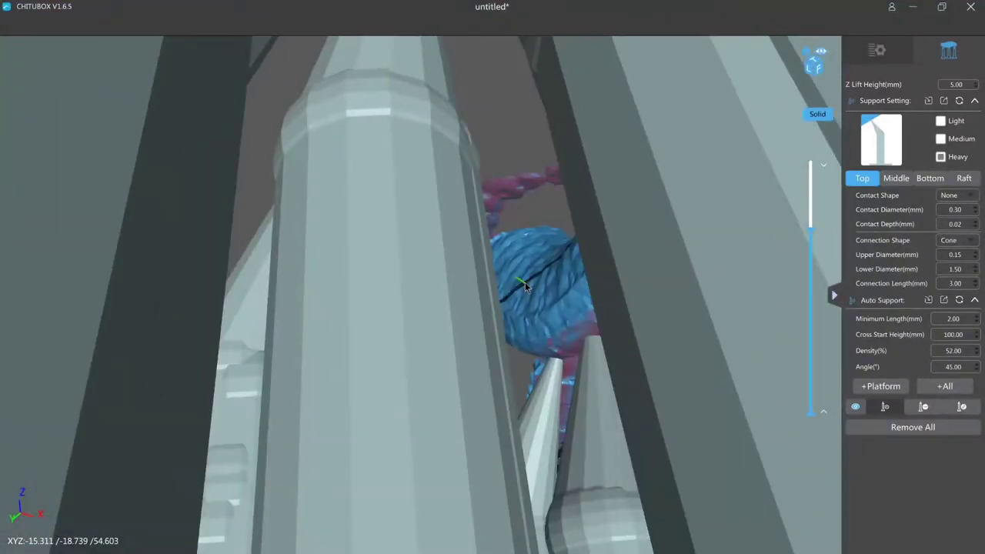
{"action": "scroll", "coordinate": [525, 282], "scroll_direction": "up", "scroll_amount": 3}
{"action": "scroll", "coordinate": [547, 274], "scroll_direction": "down", "scroll_amount": 6}
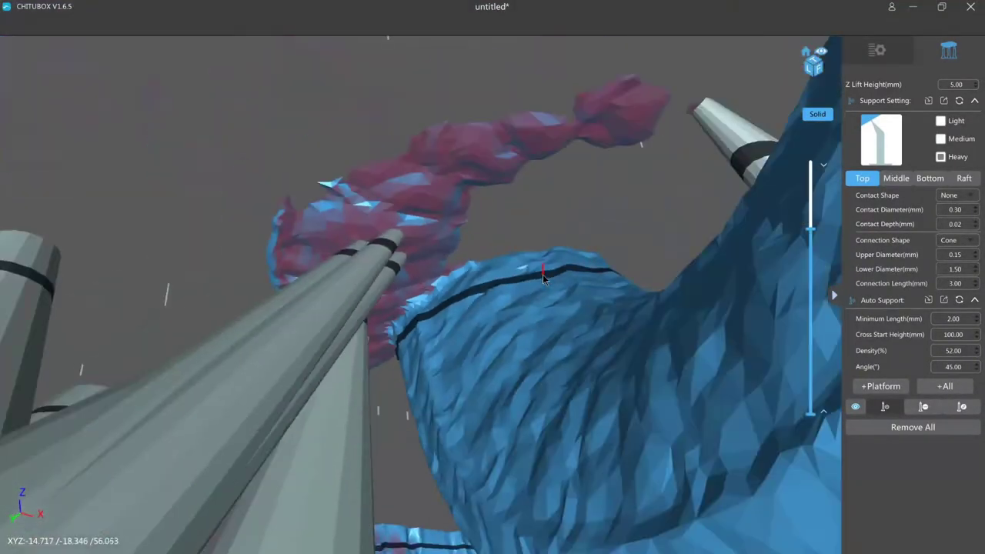
{"action": "right_click_drag", "start_coordinate": [541, 281], "coordinate": [432, 285]}
{"action": "scroll", "coordinate": [495, 288], "scroll_direction": "down", "scroll_amount": 4}
{"action": "scroll", "coordinate": [433, 287], "scroll_direction": "up", "scroll_amount": 5}
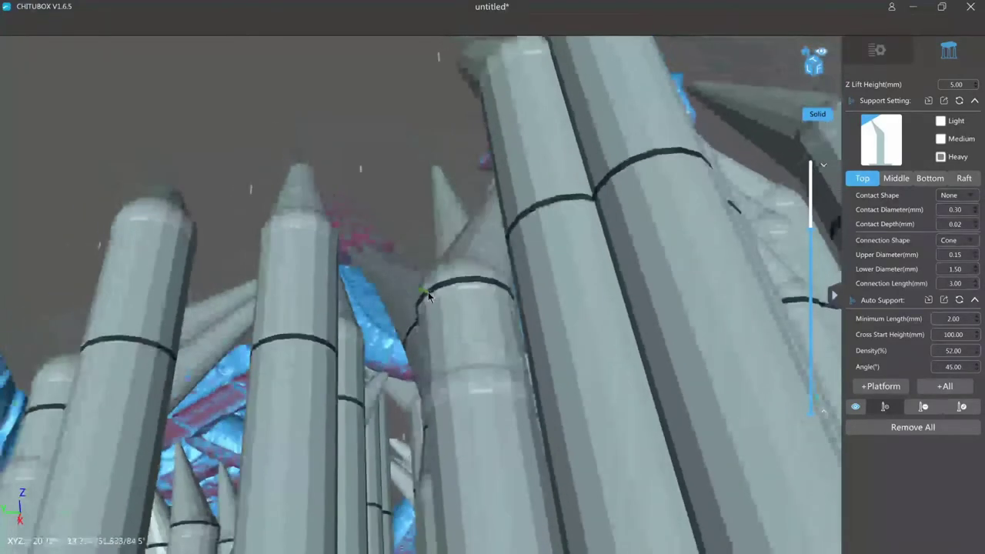
{"action": "scroll", "coordinate": [452, 293], "scroll_direction": "down", "scroll_amount": 4}
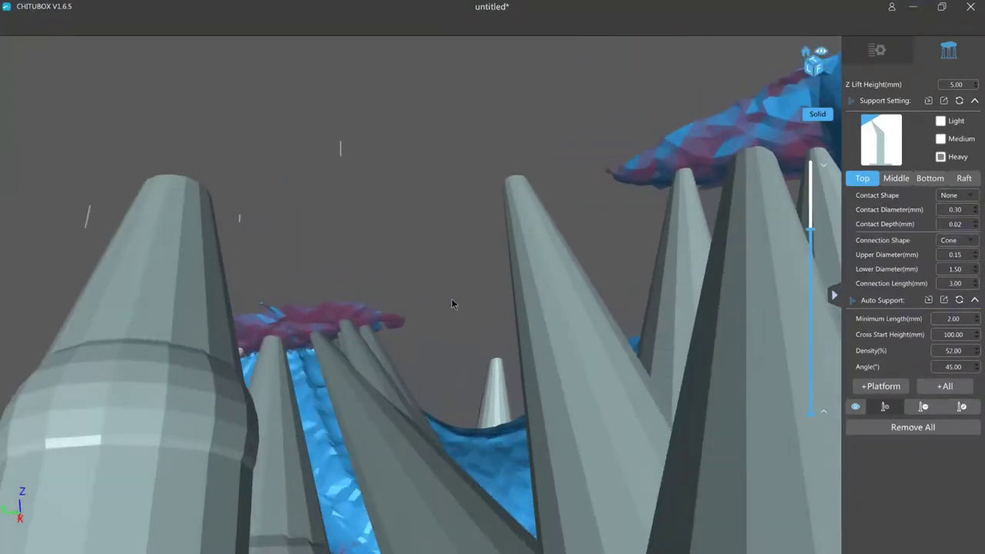
Add a heavy support in front of the coil end and move its tip onto the small island beside the existing support tips
{"action": "scroll", "coordinate": [450, 302], "scroll_direction": "up", "scroll_amount": 3}
{"action": "left_click", "coordinate": [284, 379]}
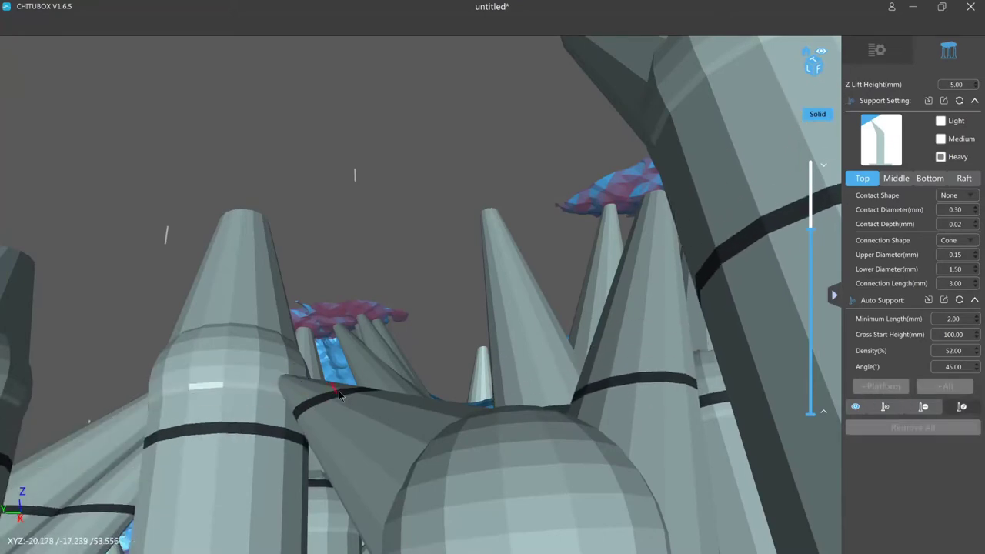
{"action": "key", "text": "ctrl+z"}
{"action": "scroll", "coordinate": [341, 388], "scroll_direction": "down", "scroll_amount": 3}
{"action": "right_click_drag", "start_coordinate": [342, 387], "coordinate": [346, 338]}
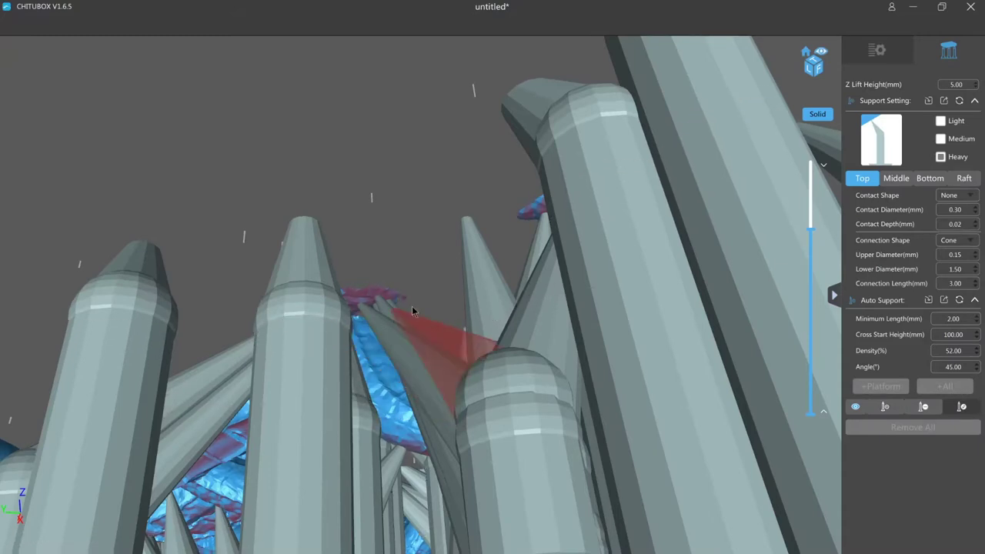
{"action": "left_click", "coordinate": [405, 299]}
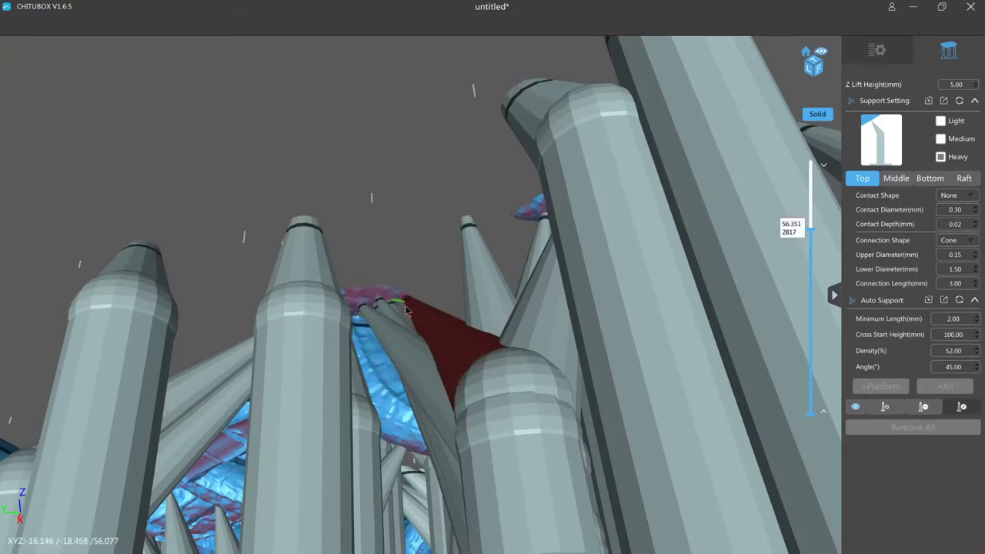
Add another heavy support beside the thick front pillar and move its tip onto the outermost sliver past the coil end
{"action": "right_click_drag", "start_coordinate": [404, 298], "coordinate": [406, 317]}
{"action": "scroll", "coordinate": [406, 317], "scroll_direction": "up", "scroll_amount": 2}
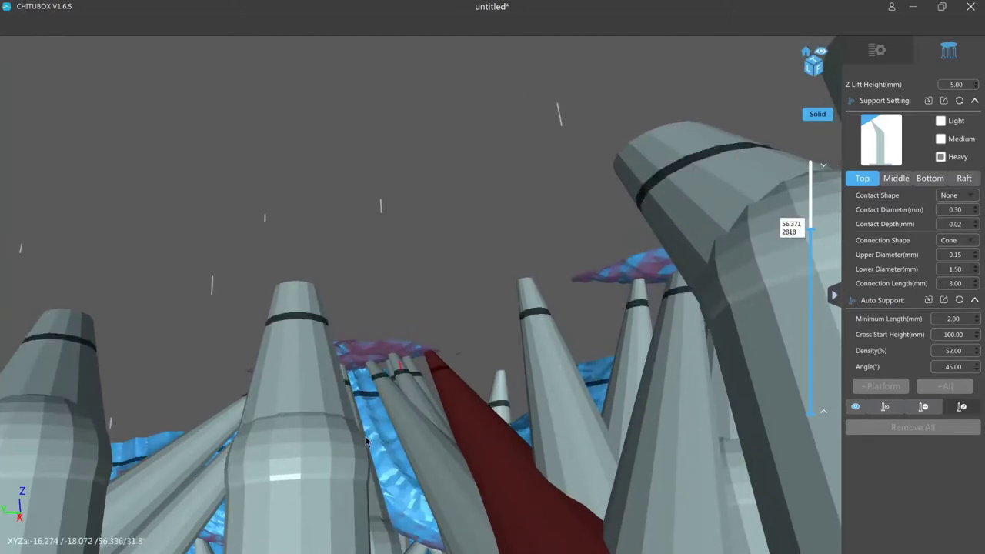
{"action": "key", "text": "a"}
{"action": "left_click", "coordinate": [364, 461]}
{"action": "key", "text": "e"}
{"action": "left_click_drag", "start_coordinate": [364, 463], "coordinate": [461, 348]}
Add a third heavy support next to the front pillar and move its tip toward the coil-end slivers
{"action": "key", "text": "a"}
{"action": "left_click", "coordinate": [349, 450]}
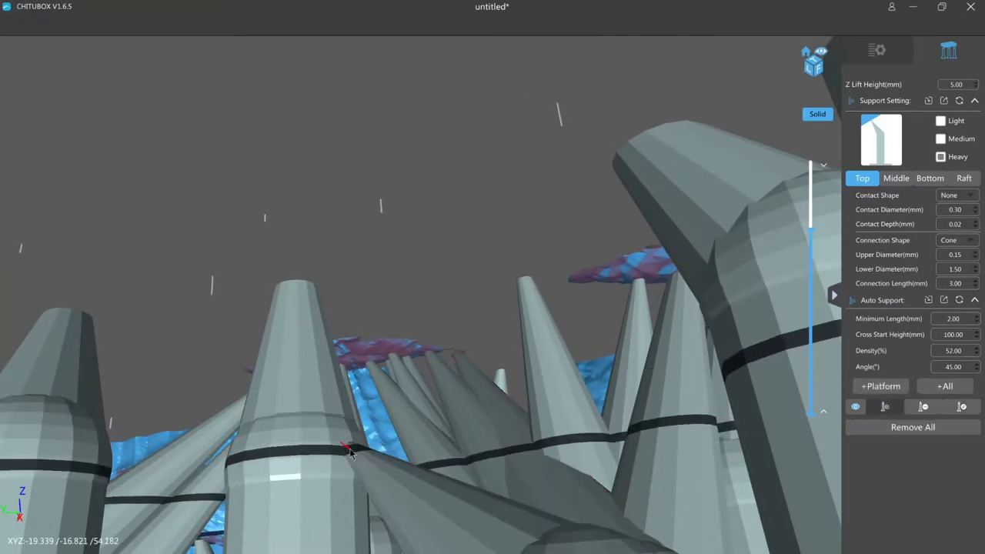
{"action": "key", "text": "e"}
{"action": "left_click_drag", "start_coordinate": [350, 451], "coordinate": [442, 394]}
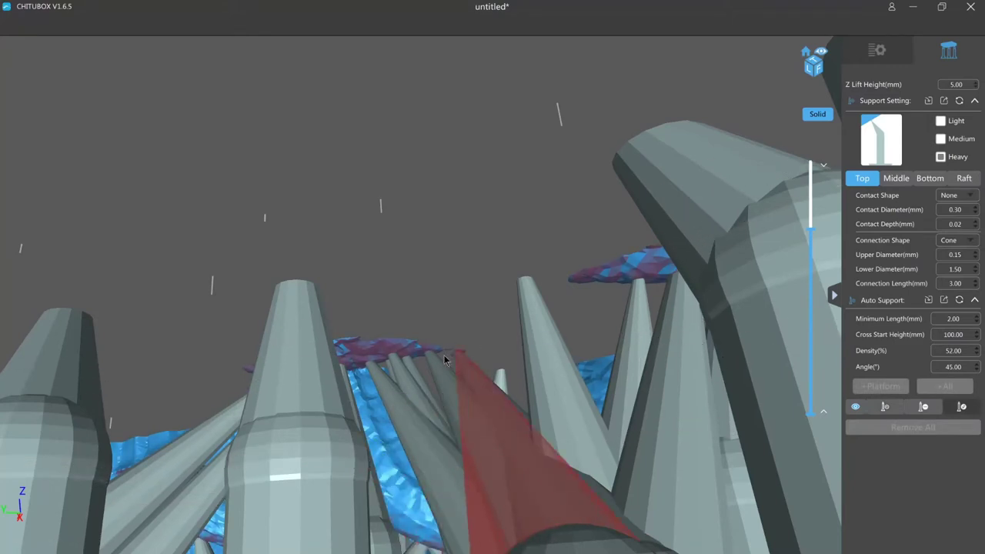
{"action": "scroll", "coordinate": [444, 355], "scroll_direction": "up", "scroll_amount": 3}
{"action": "scroll", "coordinate": [443, 355], "scroll_direction": "down", "scroll_amount": 2}
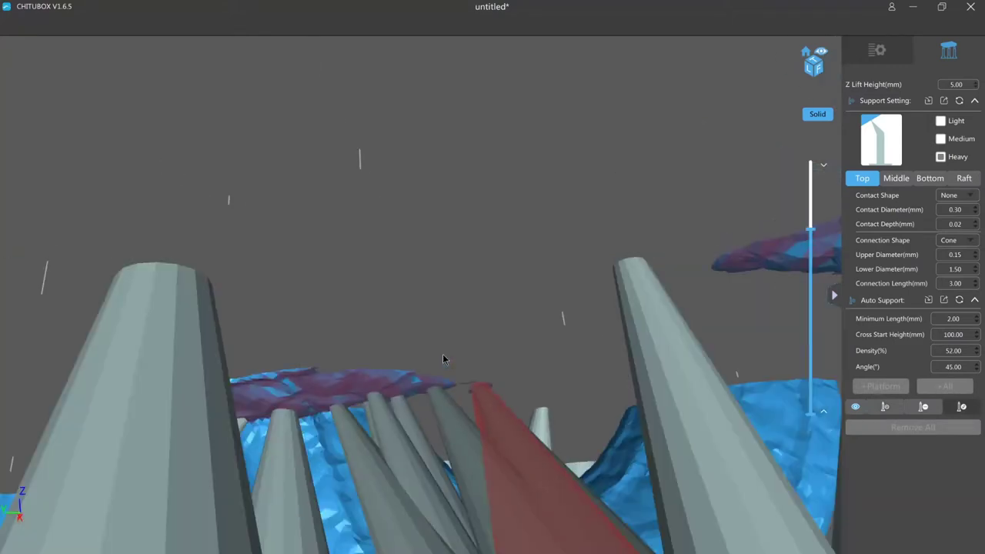
Reposition the third support's tip onto the thin sliver between the two neighbouring support tips
{"action": "scroll", "coordinate": [459, 398], "scroll_direction": "up", "scroll_amount": 1}
{"action": "right_click_drag", "start_coordinate": [458, 398], "coordinate": [469, 374]}
{"action": "scroll", "coordinate": [479, 372], "scroll_direction": "up", "scroll_amount": 1}
{"action": "scroll", "coordinate": [483, 375], "scroll_direction": "down", "scroll_amount": 2}
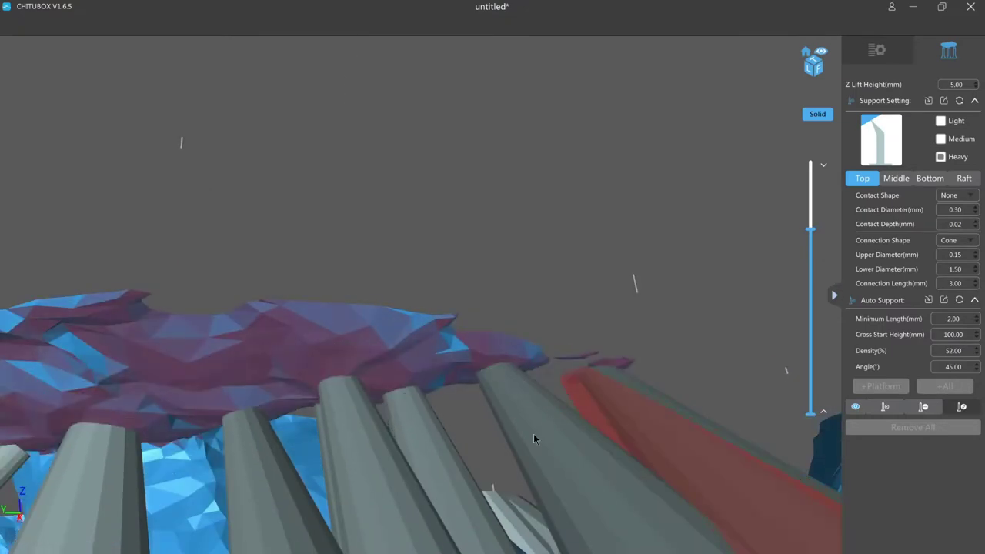
{"action": "scroll", "coordinate": [523, 423], "scroll_direction": "up", "scroll_amount": 1}
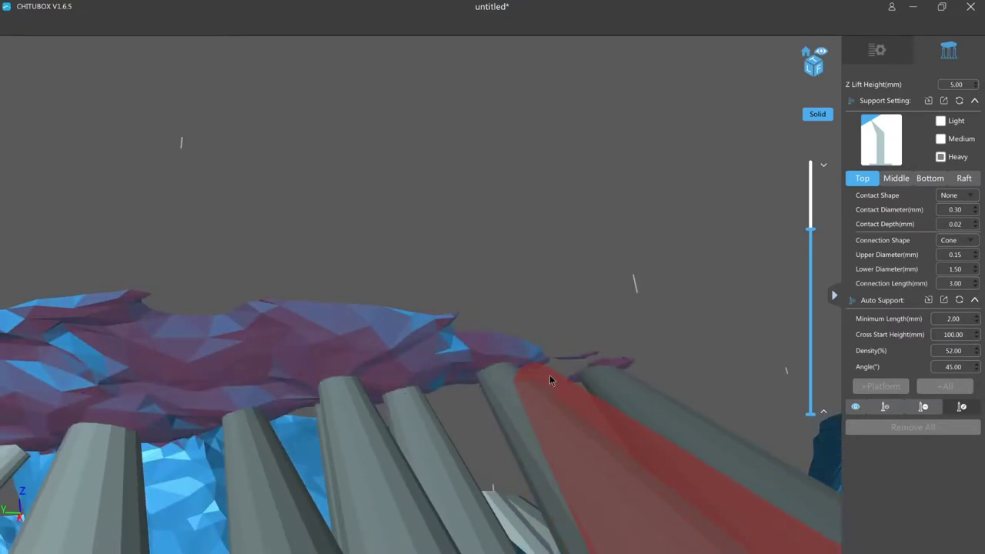
{"action": "scroll", "coordinate": [549, 378], "scroll_direction": "up", "scroll_amount": 1}
{"action": "left_click_drag", "start_coordinate": [548, 377], "coordinate": [549, 371]}
{"action": "scroll", "coordinate": [548, 416], "scroll_direction": "down", "scroll_amount": 3}
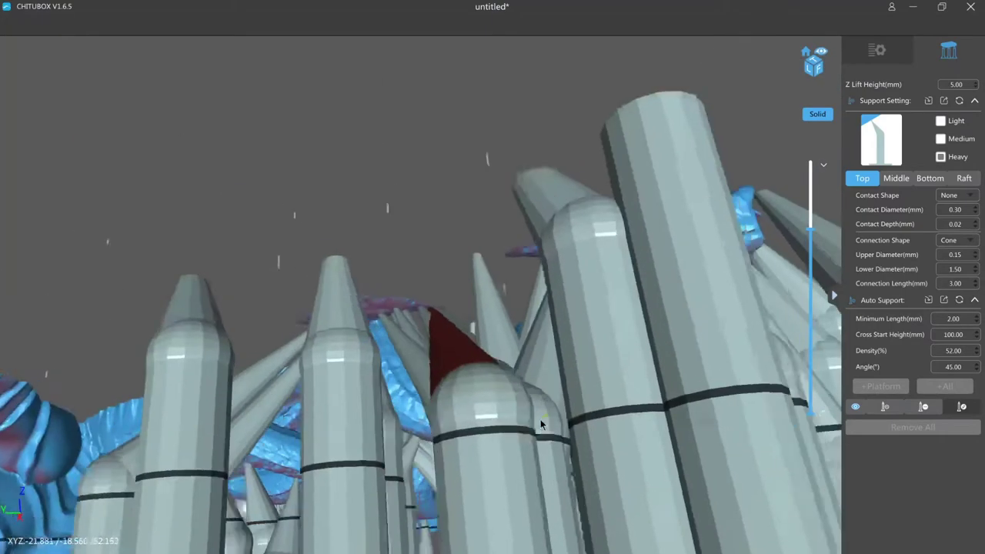
Shift the third support's pillar sideways against the adjacent pillar behind it
{"action": "right_click_drag", "start_coordinate": [541, 418], "coordinate": [535, 435]}
{"action": "scroll", "coordinate": [536, 433], "scroll_direction": "down", "scroll_amount": 2}
{"action": "scroll", "coordinate": [536, 427], "scroll_direction": "up", "scroll_amount": 5}
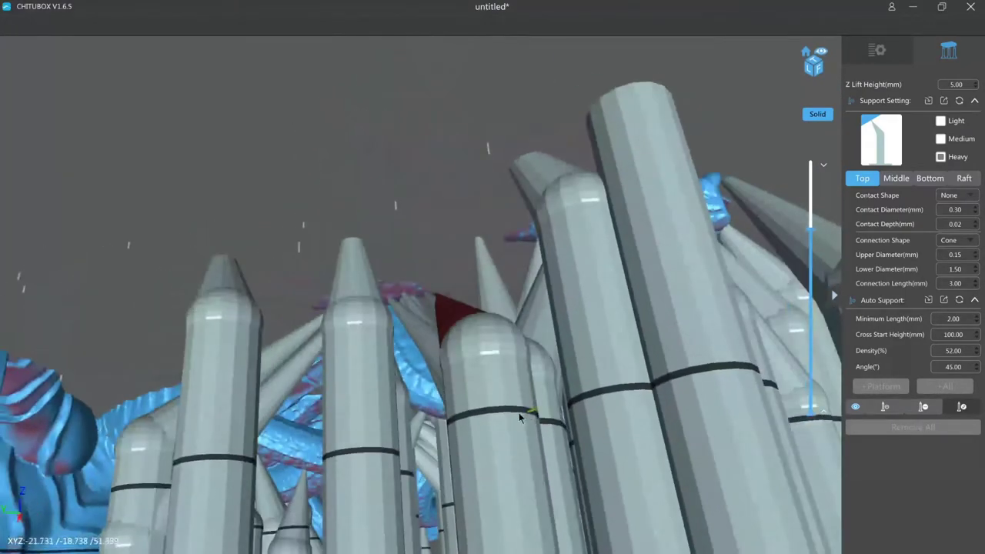
{"action": "left_click_drag", "start_coordinate": [520, 419], "coordinate": [539, 432]}
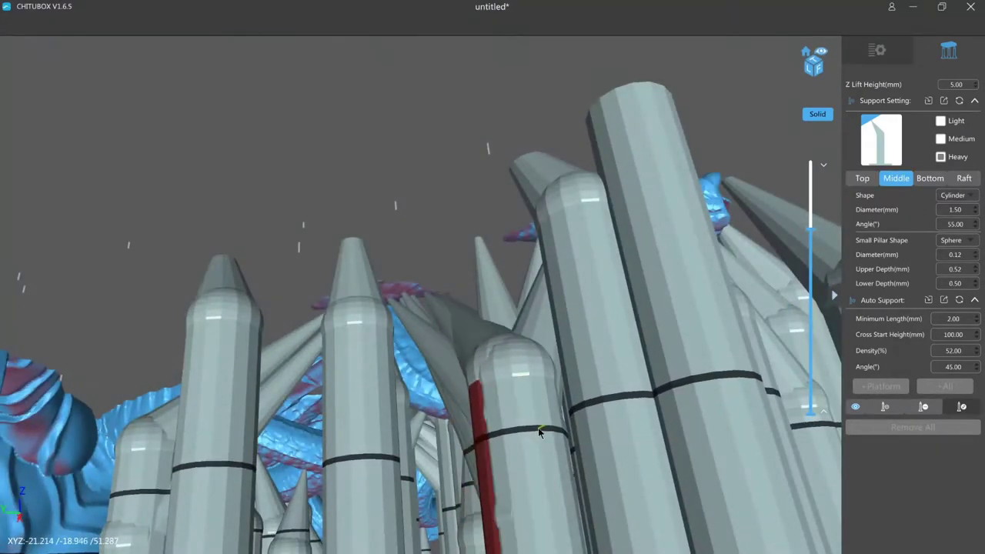
Add a heavy support in front of the coil end and move its tip onto the separate island visible at layer 2820
{"action": "scroll", "coordinate": [536, 354], "scroll_direction": "up", "scroll_amount": 5}
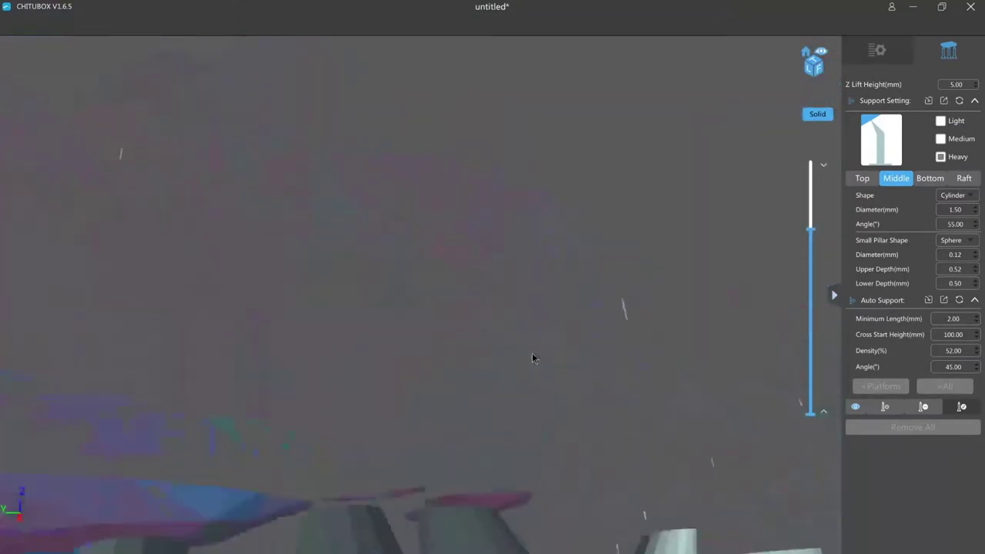
{"action": "scroll", "coordinate": [530, 351], "scroll_direction": "down", "scroll_amount": 3}
{"action": "scroll", "coordinate": [531, 351], "scroll_direction": "up", "scroll_amount": 2}
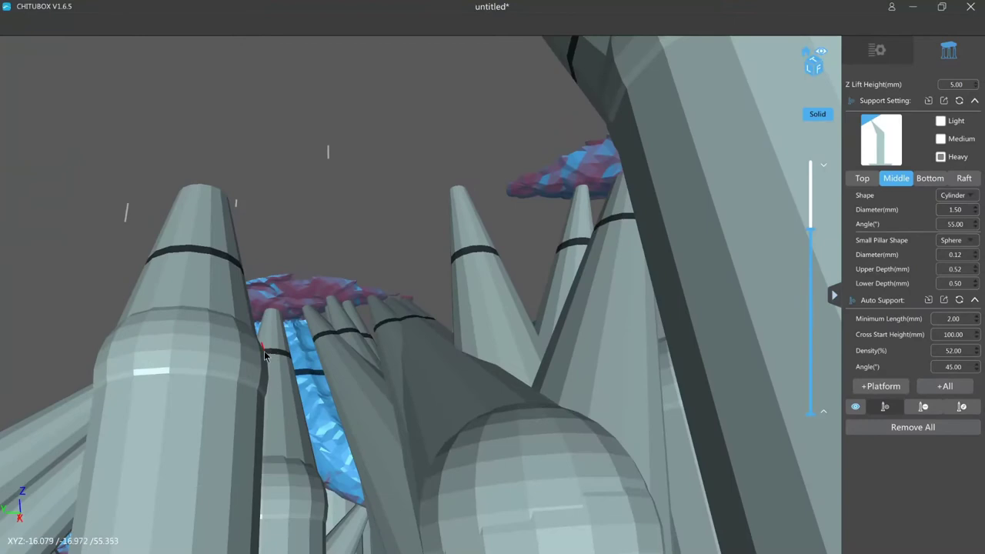
{"action": "left_click", "coordinate": [261, 354]}
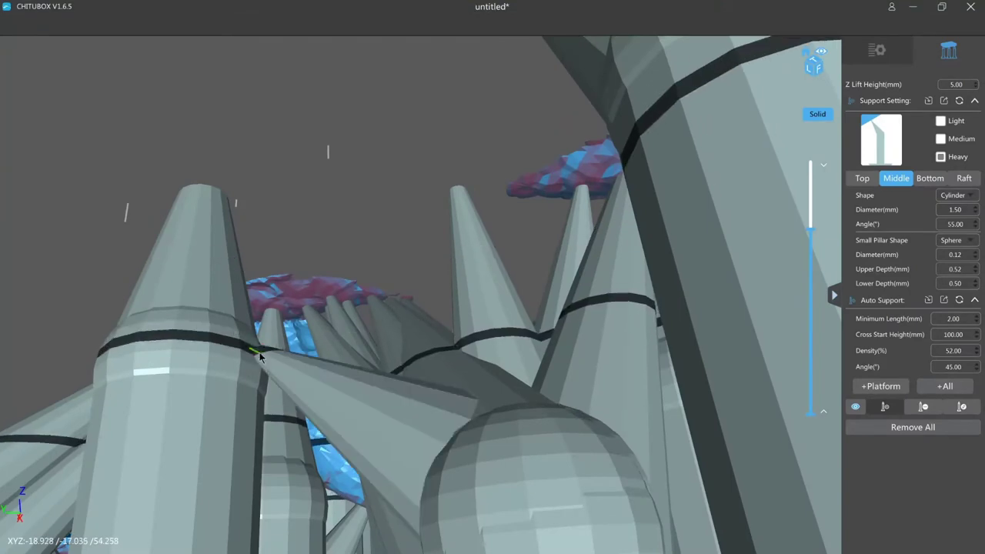
{"action": "key", "text": "ctrl+z"}
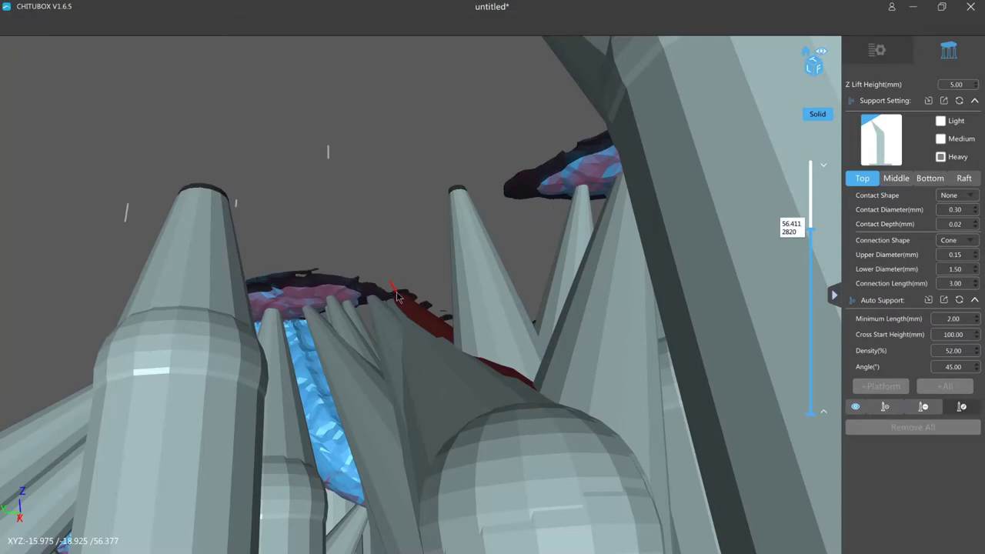
{"action": "left_click", "coordinate": [261, 365]}
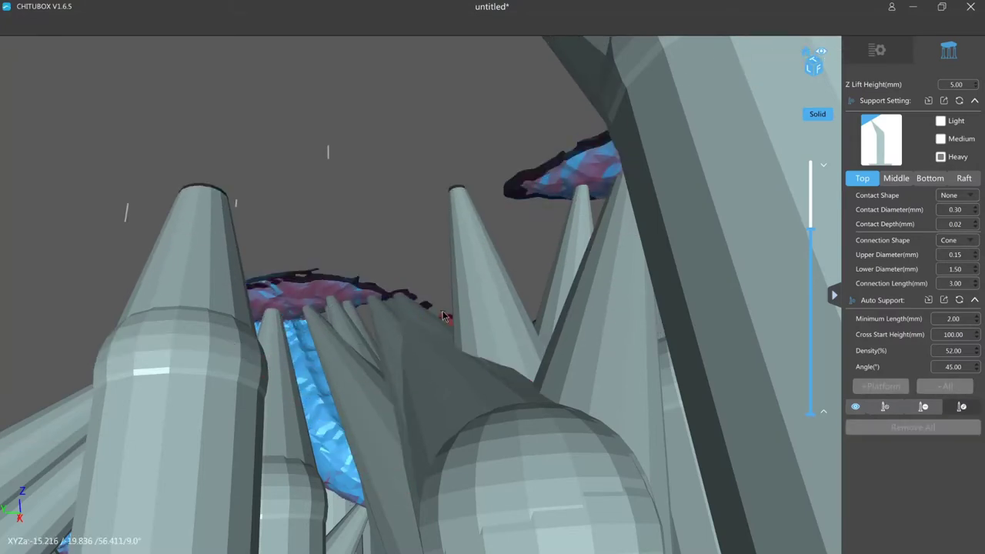
{"action": "scroll", "coordinate": [441, 314], "scroll_direction": "down", "scroll_amount": 5}
{"action": "mouse_move", "coordinate": [433, 327]}
{"action": "right_mouse_down"}
{"action": "mouse_move", "coordinate": [433, 336]}
{"action": "mouse_move", "coordinate": [436, 321]}
{"action": "right_mouse_up"}
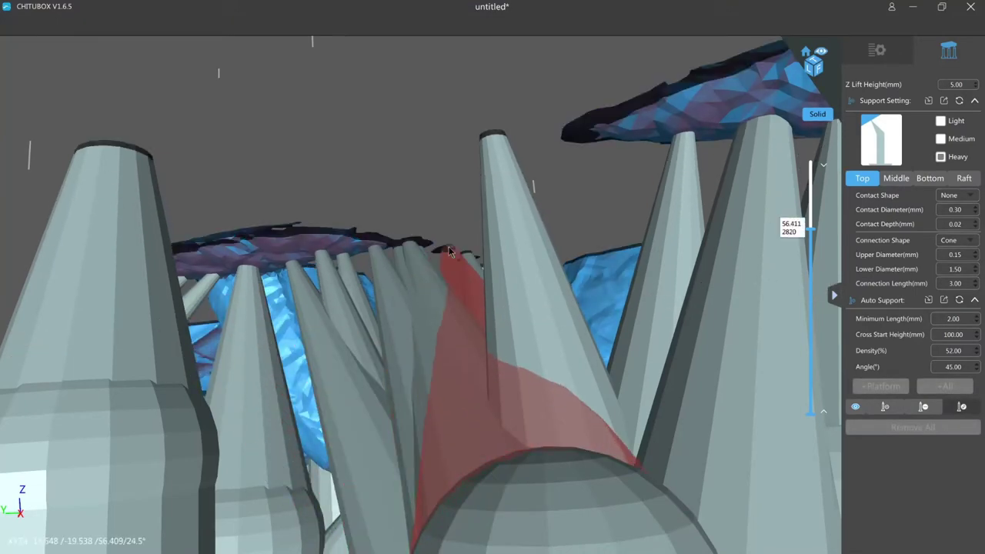
Examine the selected support's tip, the coil and the surrounding pillars from several sides and from above
{"action": "scroll", "coordinate": [446, 280], "scroll_direction": "up", "scroll_amount": 6}
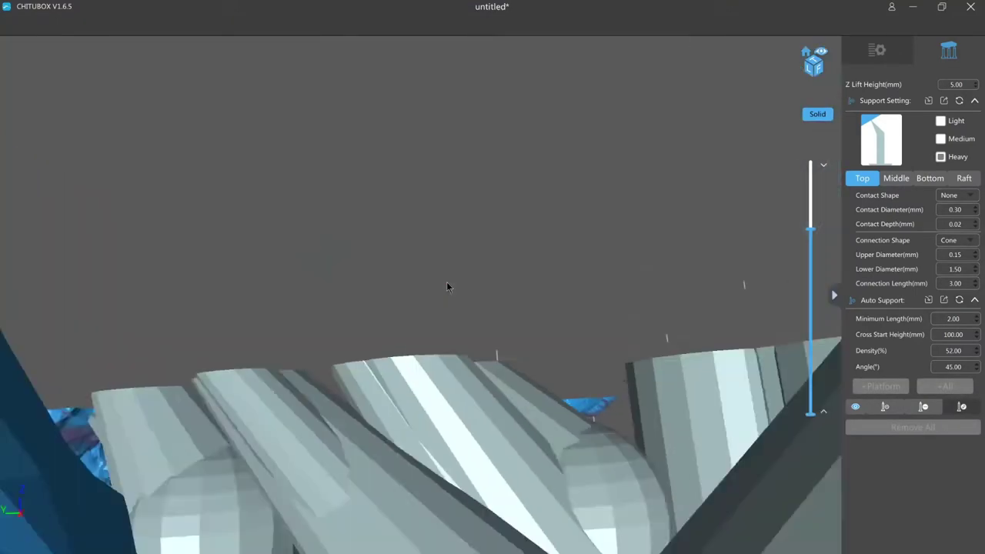
{"action": "scroll", "coordinate": [445, 278], "scroll_direction": "down", "scroll_amount": 3}
{"action": "scroll", "coordinate": [444, 282], "scroll_direction": "up", "scroll_amount": 6}
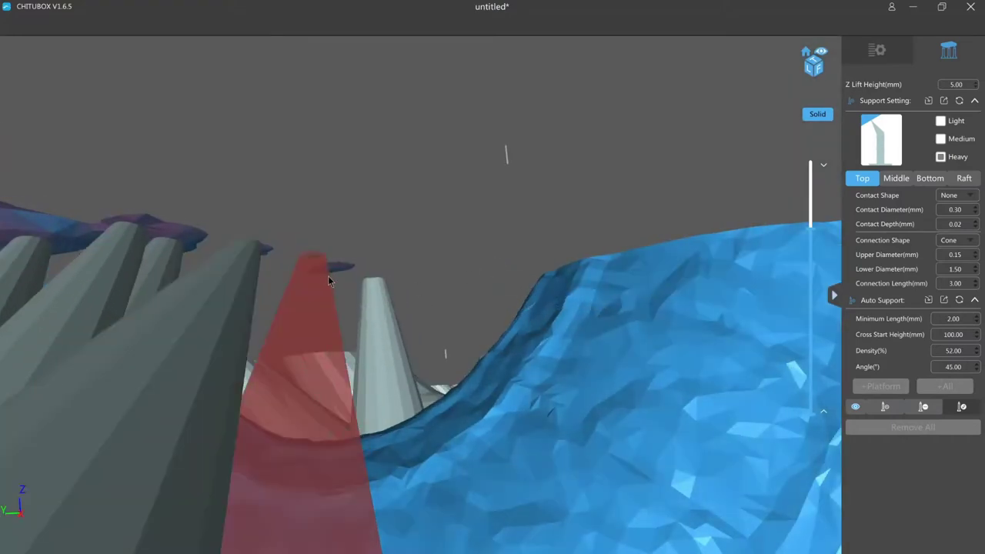
{"action": "scroll", "coordinate": [368, 303], "scroll_direction": "down", "scroll_amount": 6}
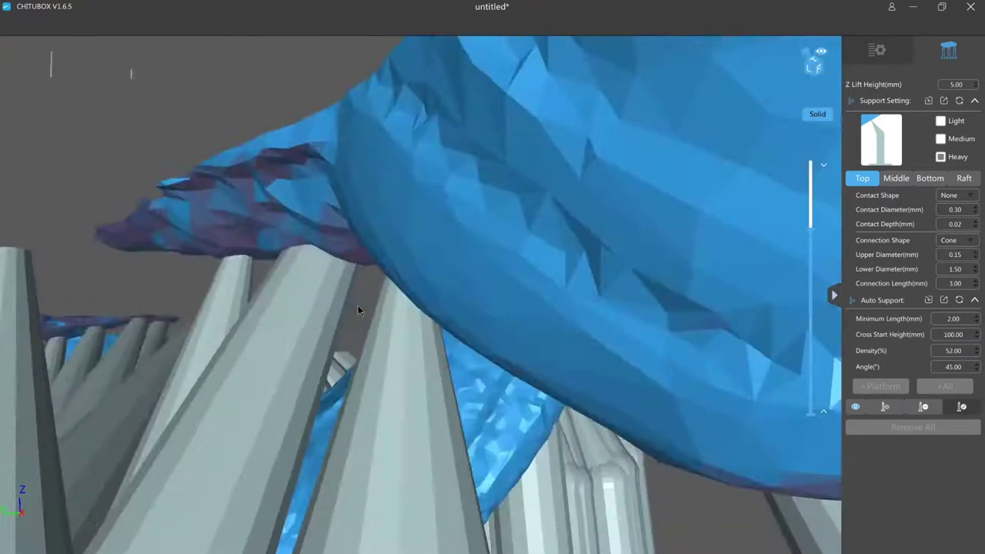
{"action": "scroll", "coordinate": [327, 327], "scroll_direction": "up", "scroll_amount": 5}
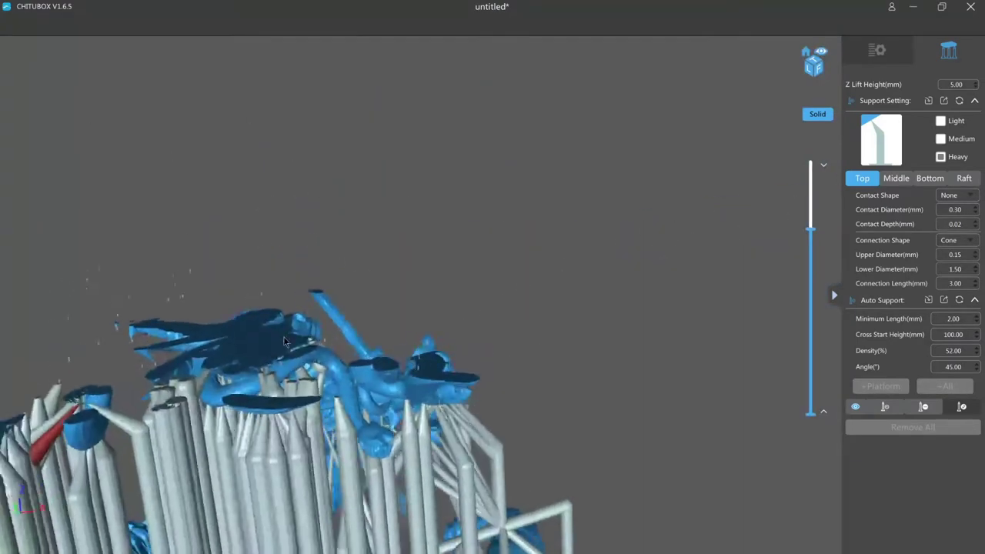
{"action": "scroll", "coordinate": [354, 311], "scroll_direction": "up", "scroll_amount": 5}
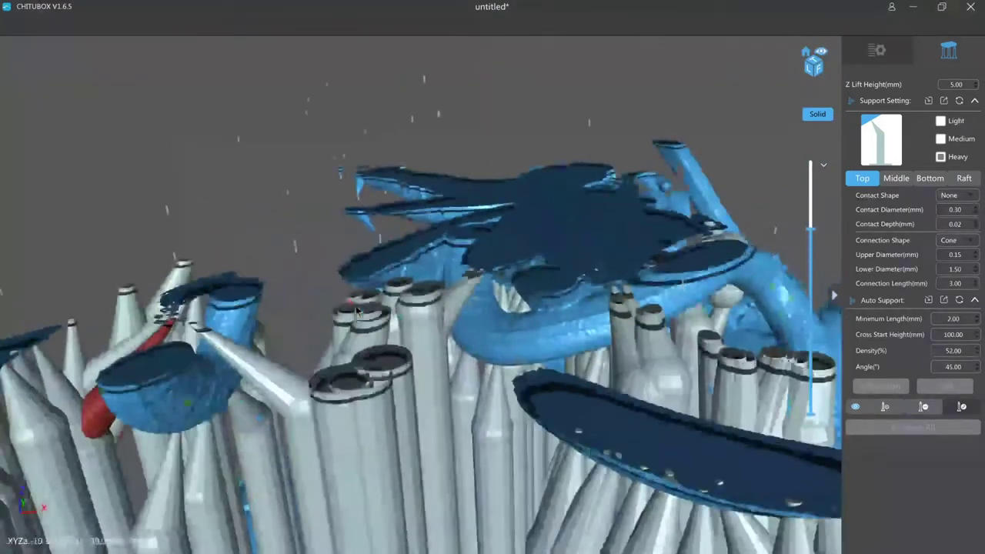
{"action": "scroll", "coordinate": [380, 288], "scroll_direction": "down", "scroll_amount": 5}
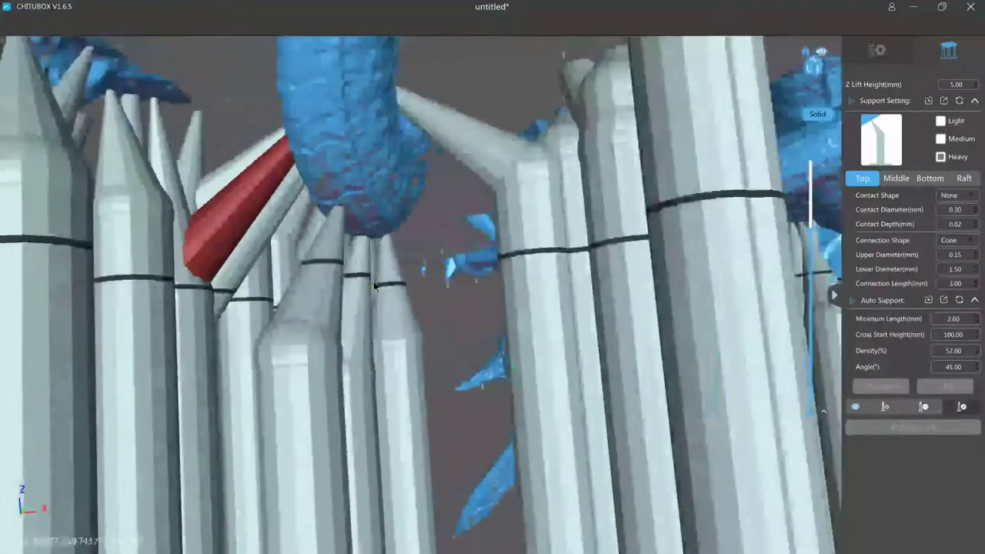
{"action": "scroll", "coordinate": [374, 284], "scroll_direction": "up", "scroll_amount": 5}
{"action": "right_click_drag", "start_coordinate": [373, 284], "coordinate": [374, 290]}
{"action": "scroll", "coordinate": [361, 296], "scroll_direction": "down", "scroll_amount": 3}
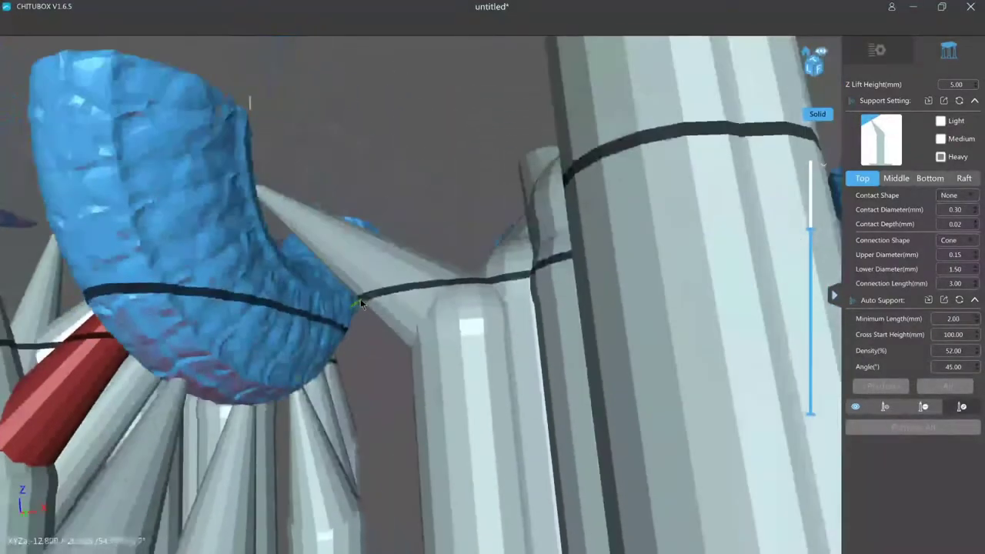
{"action": "scroll", "coordinate": [338, 305], "scroll_direction": "up", "scroll_amount": 3}
{"action": "scroll", "coordinate": [332, 304], "scroll_direction": "up", "scroll_amount": 8}
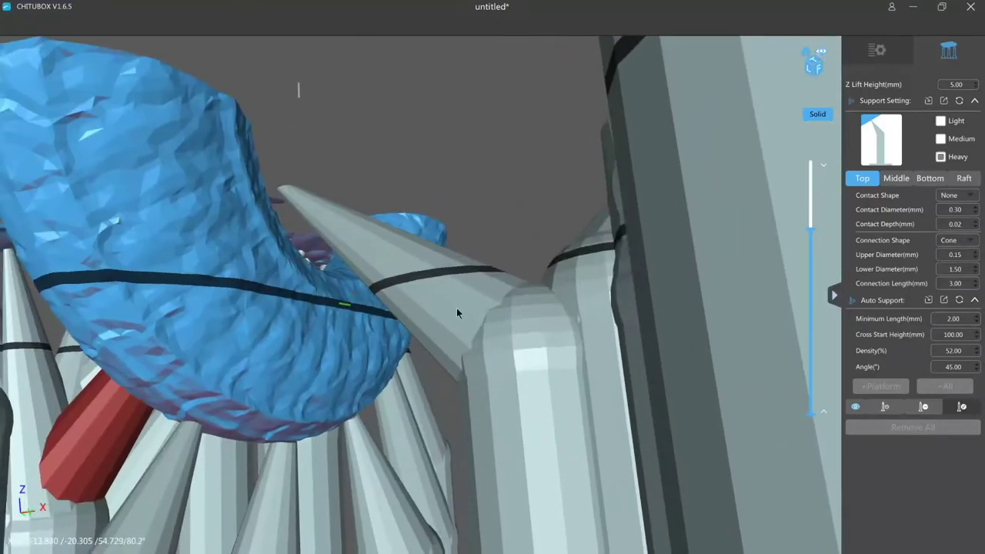
Add a heavy support from the tall pillar beside the coil, move its tip onto the island behind the coil, and shift its pillar against the neighbouring one
{"action": "left_click", "coordinate": [606, 184]}
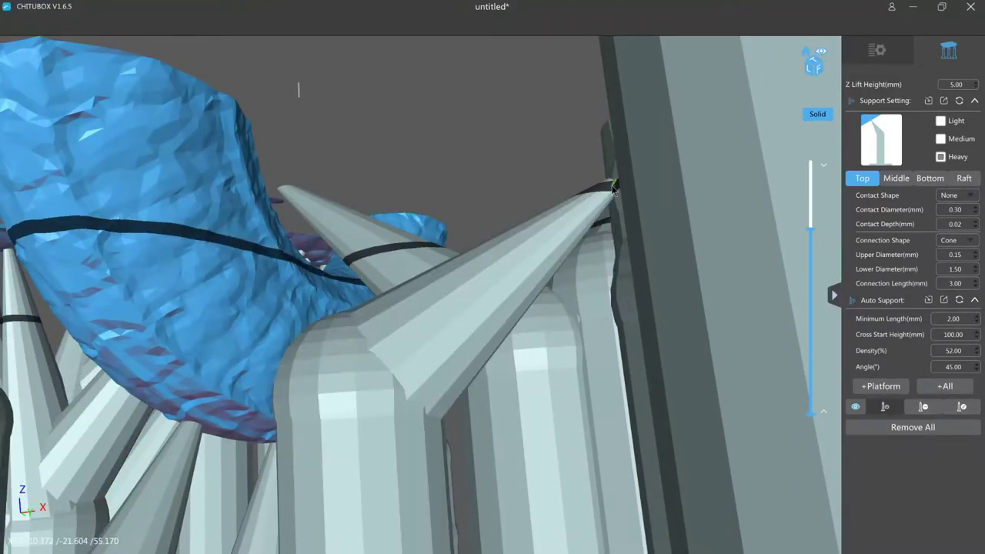
{"action": "key", "text": "e"}
{"action": "left_click_drag", "start_coordinate": [568, 201], "coordinate": [276, 202]}
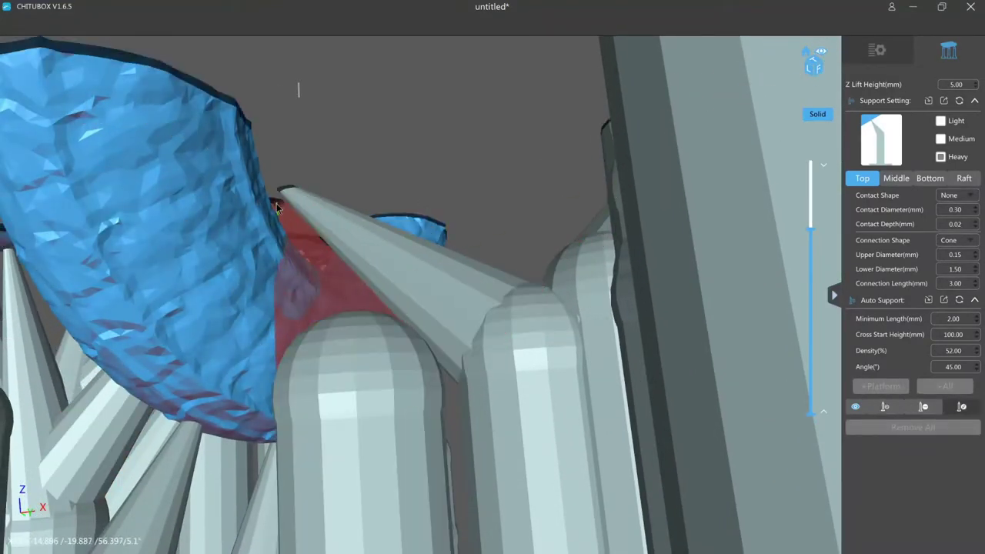
{"action": "left_click_drag", "start_coordinate": [360, 377], "coordinate": [363, 212]}
{"action": "left_click_drag", "start_coordinate": [366, 309], "coordinate": [543, 308]}
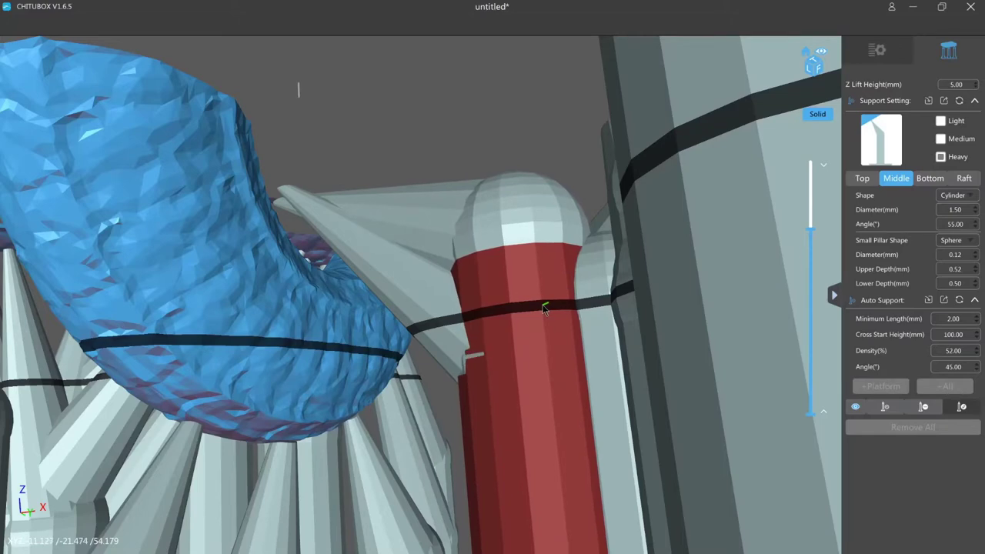
Examine the sliced coil end from above while stepping up to layer 2826 to find new islands
{"action": "scroll", "coordinate": [544, 310], "scroll_direction": "down", "scroll_amount": 5}
{"action": "scroll", "coordinate": [544, 312], "scroll_direction": "up", "scroll_amount": 5}
{"action": "right_click_drag", "start_coordinate": [544, 312], "coordinate": [557, 323]}
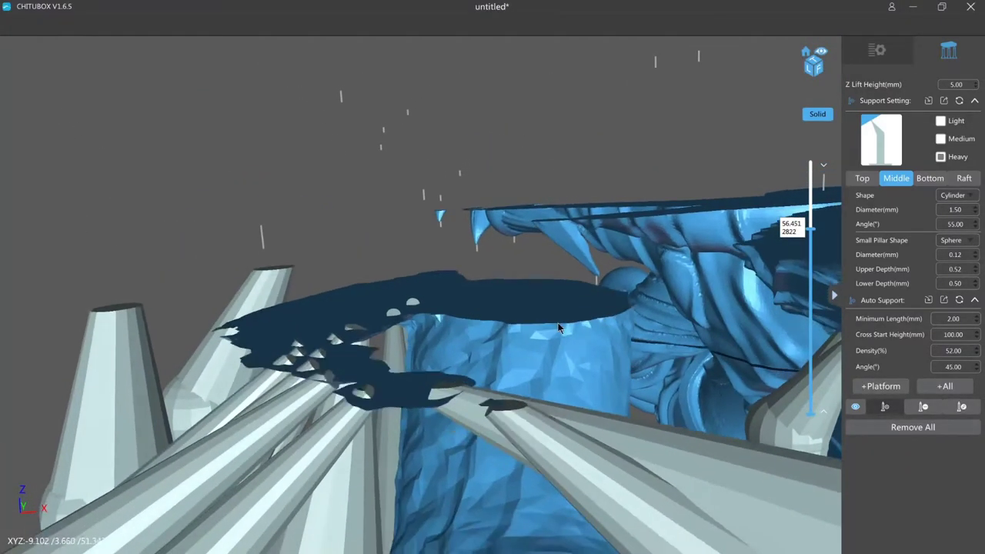
{"action": "key", "text": "Up"}
{"action": "key", "text": "Up"}
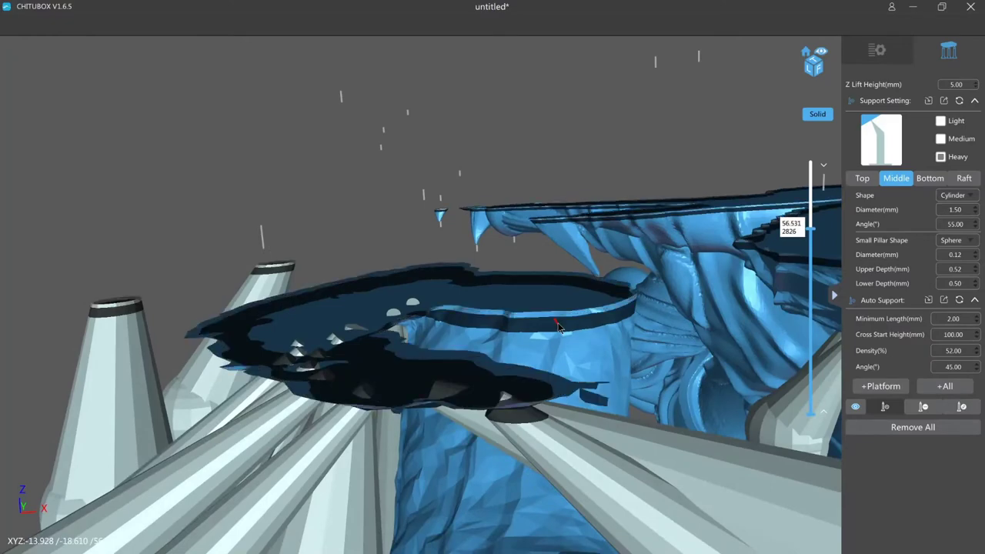
Add another heavy support near the tall pillar, place its tip on the new island beside the coil, and align its pillar with the previous support's
{"action": "scroll", "coordinate": [558, 327], "scroll_direction": "down", "scroll_amount": 5}
{"action": "right_click_drag", "start_coordinate": [558, 324], "coordinate": [542, 316]}
{"action": "scroll", "coordinate": [555, 316], "scroll_direction": "up", "scroll_amount": 3}
{"action": "scroll", "coordinate": [555, 316], "scroll_direction": "up", "scroll_amount": 2}
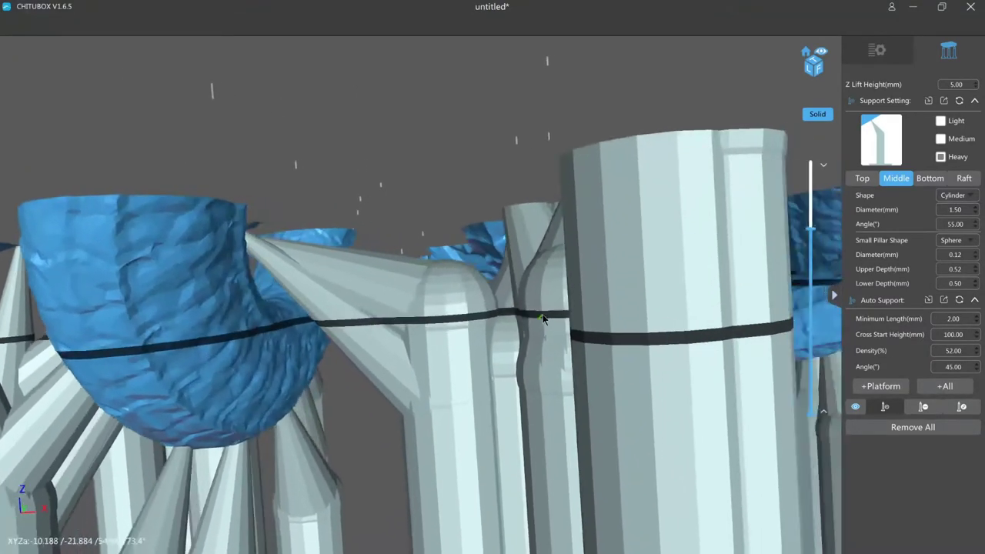
{"action": "left_click_drag", "start_coordinate": [542, 318], "coordinate": [541, 310]}
{"action": "left_click", "coordinate": [540, 310]}
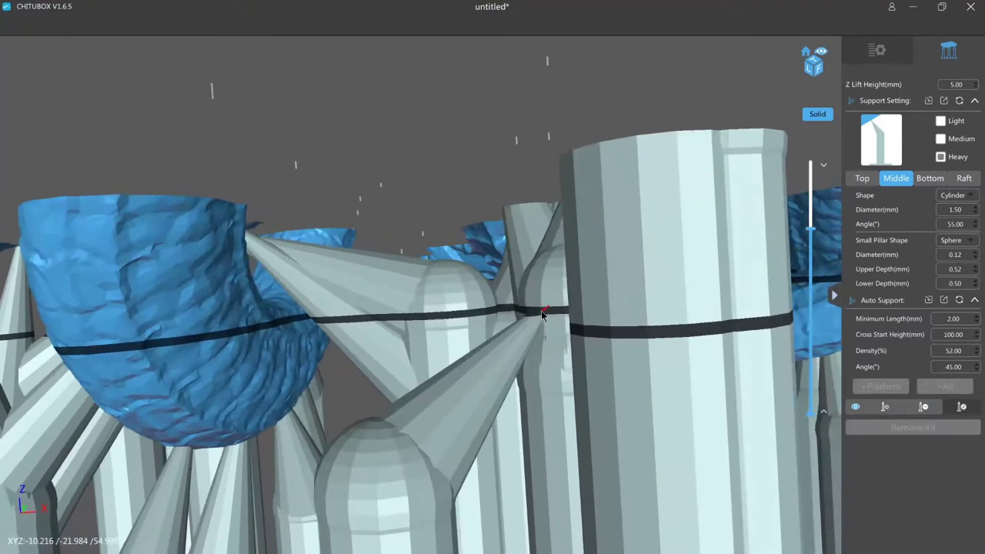
{"action": "left_click", "coordinate": [269, 226]}
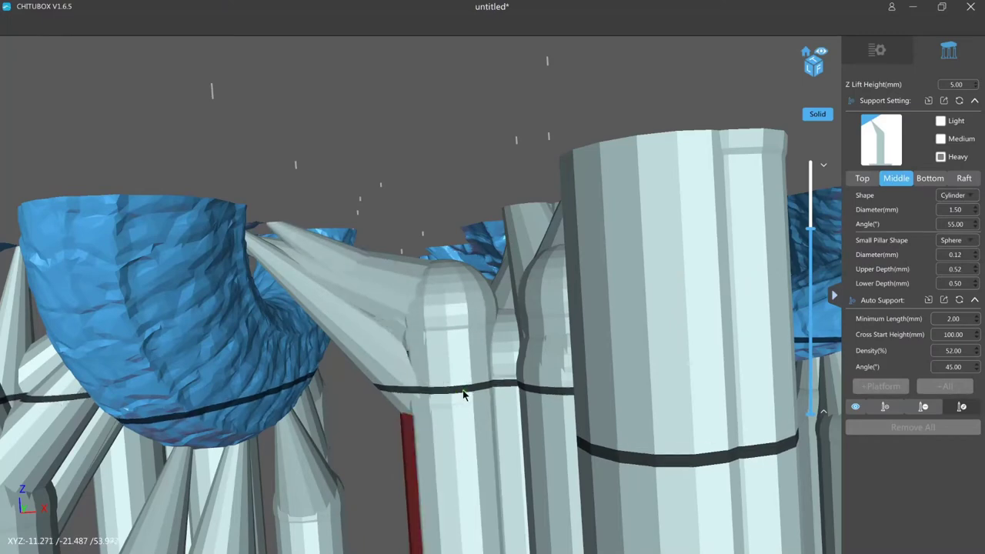
{"action": "scroll", "coordinate": [399, 346], "scroll_direction": "up", "scroll_amount": 3}
{"action": "right_click_drag", "start_coordinate": [398, 341], "coordinate": [405, 338]}
{"action": "scroll", "coordinate": [406, 342], "scroll_direction": "down", "scroll_amount": 4}
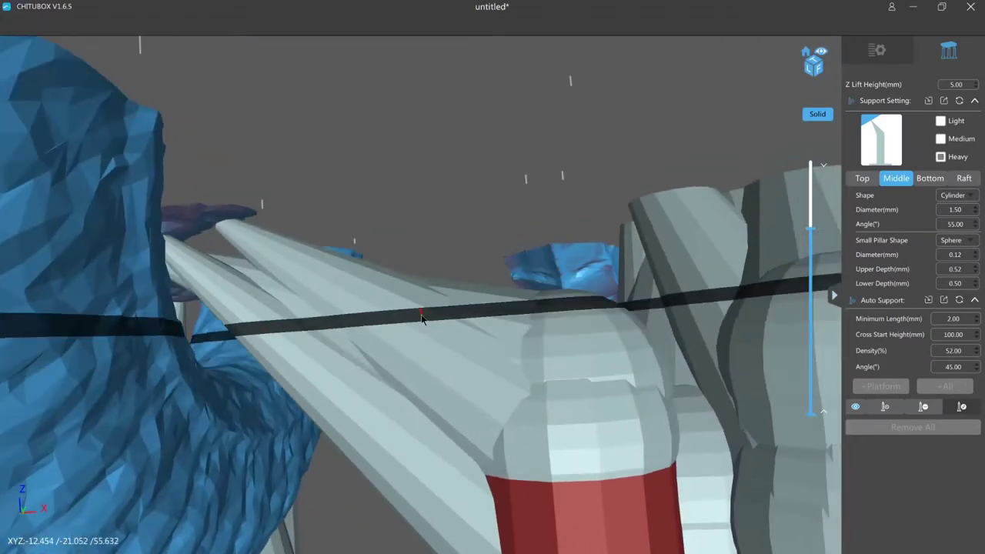
Add a heavy support at the pillars beside the coil, place its tip on the new island behind the coil, and align its pillar with its neighbours
{"action": "scroll", "coordinate": [431, 312], "scroll_direction": "down", "scroll_amount": 3}
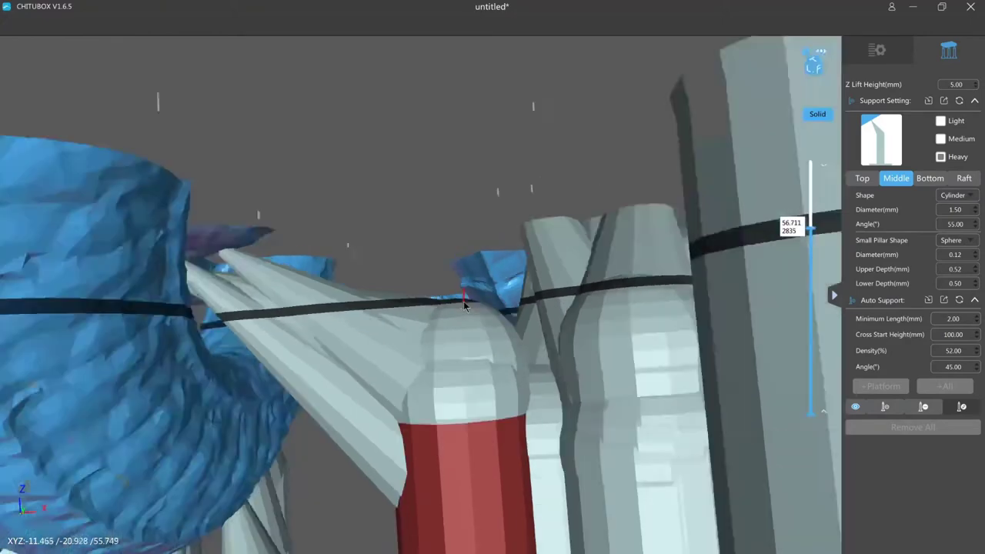
{"action": "scroll", "coordinate": [474, 270], "scroll_direction": "up", "scroll_amount": 3}
{"action": "scroll", "coordinate": [472, 272], "scroll_direction": "down", "scroll_amount": 3}
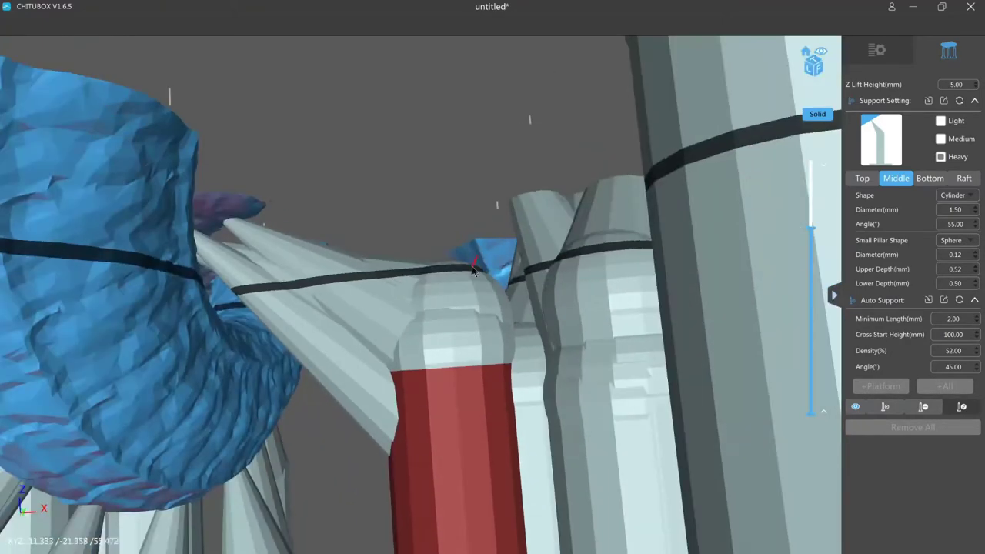
{"action": "left_click", "coordinate": [571, 251], "text": "shift"}
{"action": "left_click", "coordinate": [571, 250]}
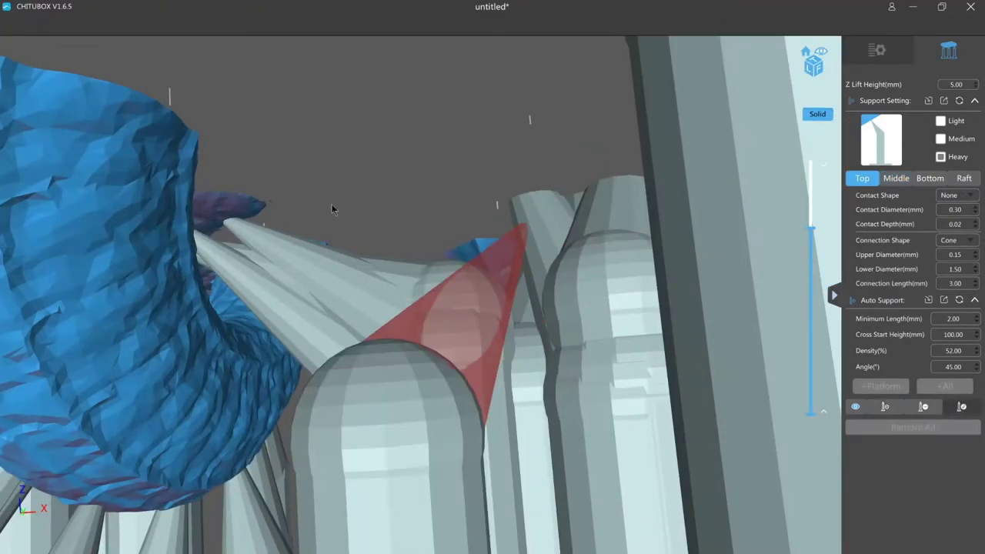
{"action": "left_click_drag", "start_coordinate": [277, 204], "coordinate": [467, 382]}
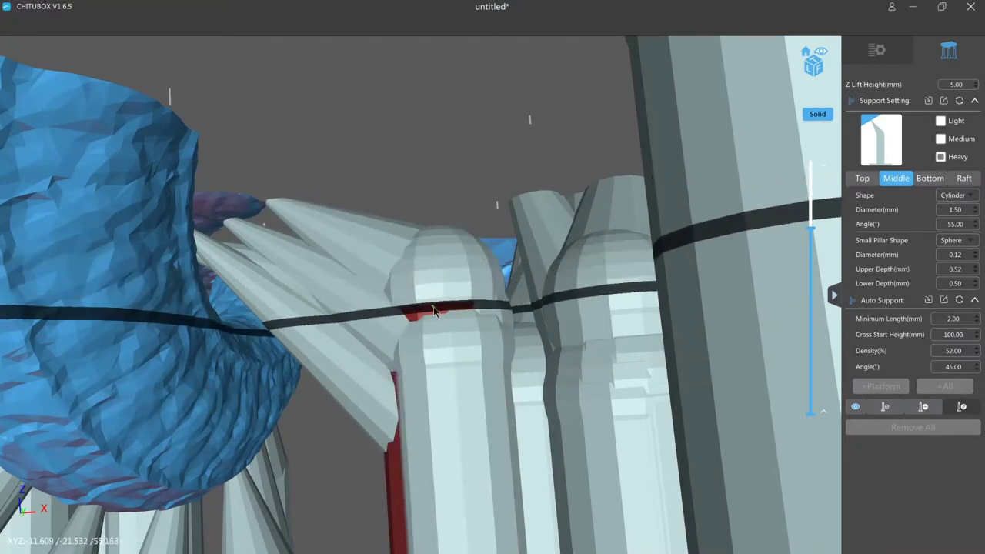
{"action": "left_click", "coordinate": [444, 307]}
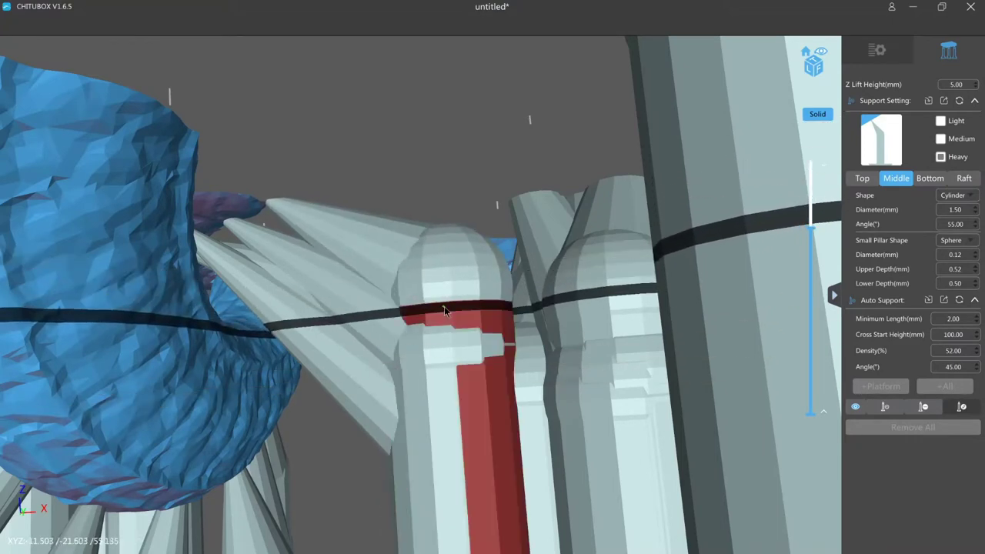
{"action": "left_click", "coordinate": [444, 267]}
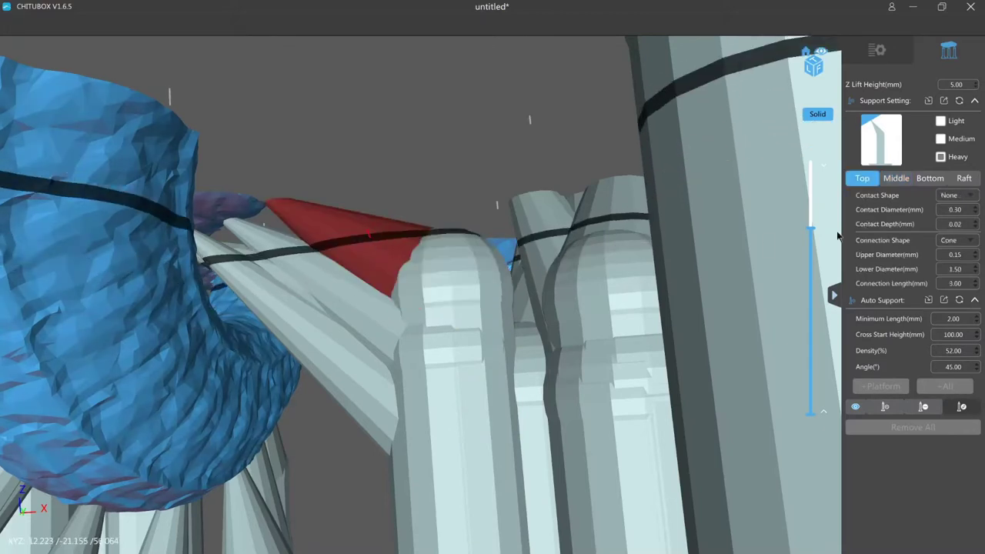
Step the layer view up to 2845 beside the coil and check for new unsupported islands
{"action": "left_click", "coordinate": [419, 143]}
{"action": "key", "text": "Up"}
{"action": "key", "text": "Up"}
{"action": "key", "text": "Up"}
{"action": "key", "text": "Up"}
{"action": "key", "text": "Up"}
{"action": "key", "text": "Up"}
{"action": "key", "text": "Up"}
{"action": "key", "text": "Up"}
{"action": "key", "text": "Up"}
{"action": "key", "text": "Up"}
{"action": "key", "text": "Up"}
{"action": "key", "text": "Up"}
{"action": "key", "text": "Up"}
{"action": "key", "text": "Up"}
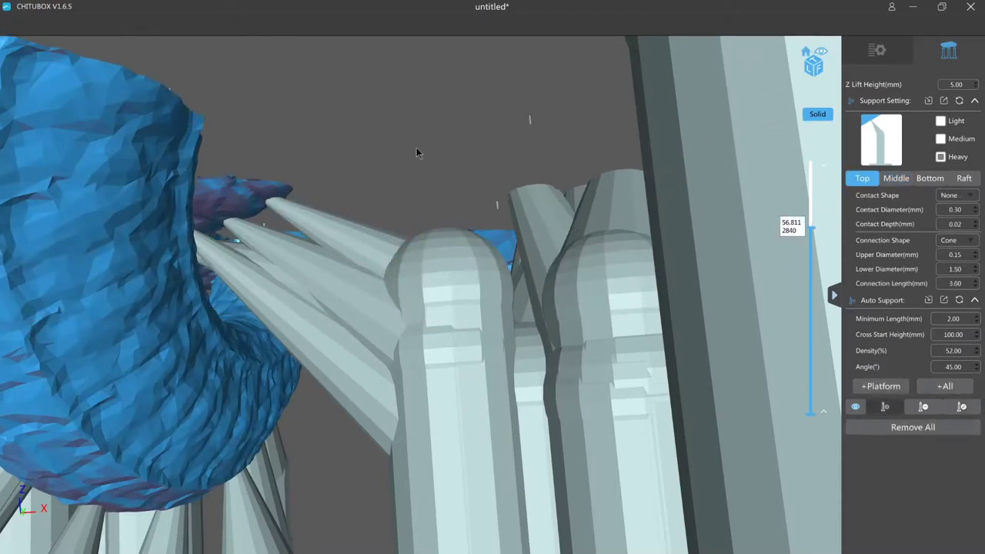
{"action": "key", "text": "Down"}
{"action": "key", "text": "Down"}
{"action": "scroll", "coordinate": [410, 143], "scroll_direction": "down", "scroll_amount": 6}
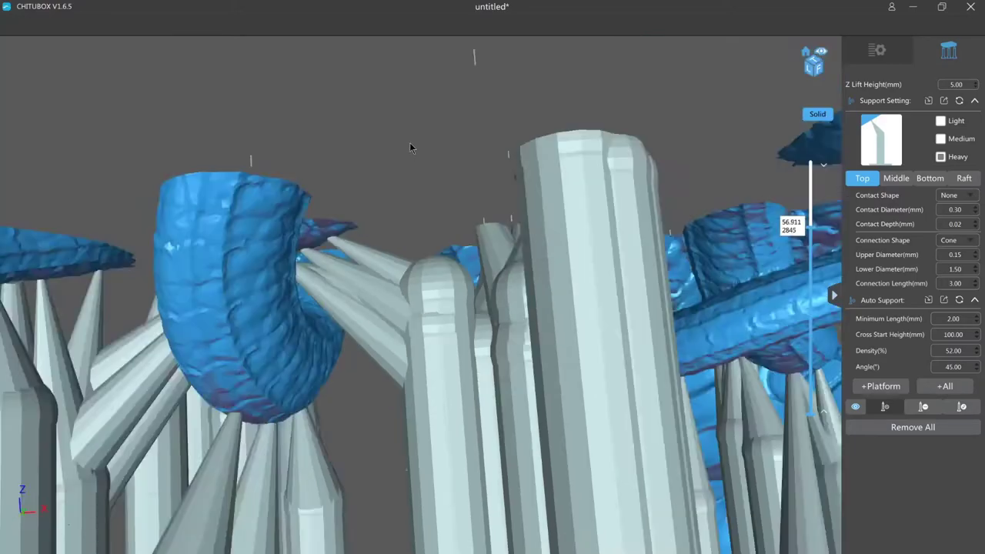
Examine the new supports and the snake body from the other side and from below while lowering the layer view to 2816
{"action": "right_click_drag", "start_coordinate": [409, 143], "coordinate": [401, 192]}
{"action": "left_click_drag", "start_coordinate": [402, 193], "coordinate": [565, 217]}
{"action": "right_click_drag", "start_coordinate": [564, 217], "coordinate": [397, 229]}
{"action": "scroll", "coordinate": [630, 151], "scroll_direction": "up", "scroll_amount": 6}
{"action": "scroll", "coordinate": [399, 214], "scroll_direction": "up", "scroll_amount": 5}
{"action": "scroll", "coordinate": [397, 233], "scroll_direction": "up", "scroll_amount": 4}
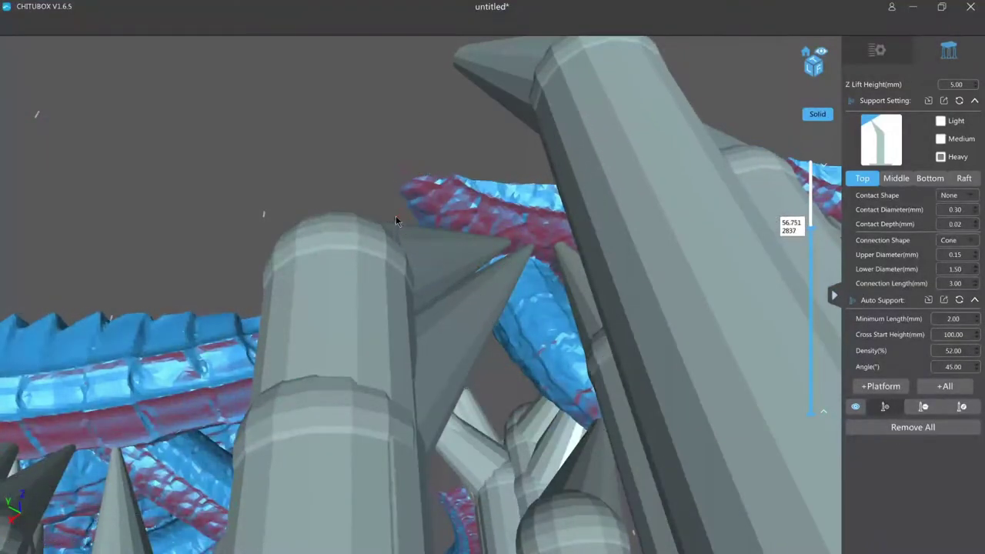
{"action": "scroll", "coordinate": [412, 157], "scroll_direction": "down", "scroll_amount": 3}
{"action": "scroll", "coordinate": [412, 183], "scroll_direction": "up", "scroll_amount": 3}
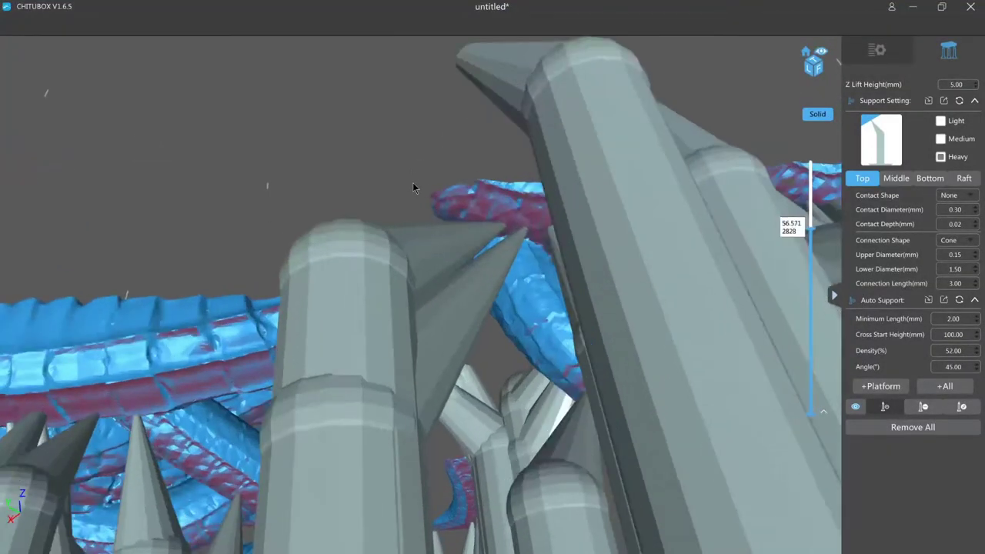
{"action": "scroll", "coordinate": [413, 184], "scroll_direction": "up", "scroll_amount": 3}
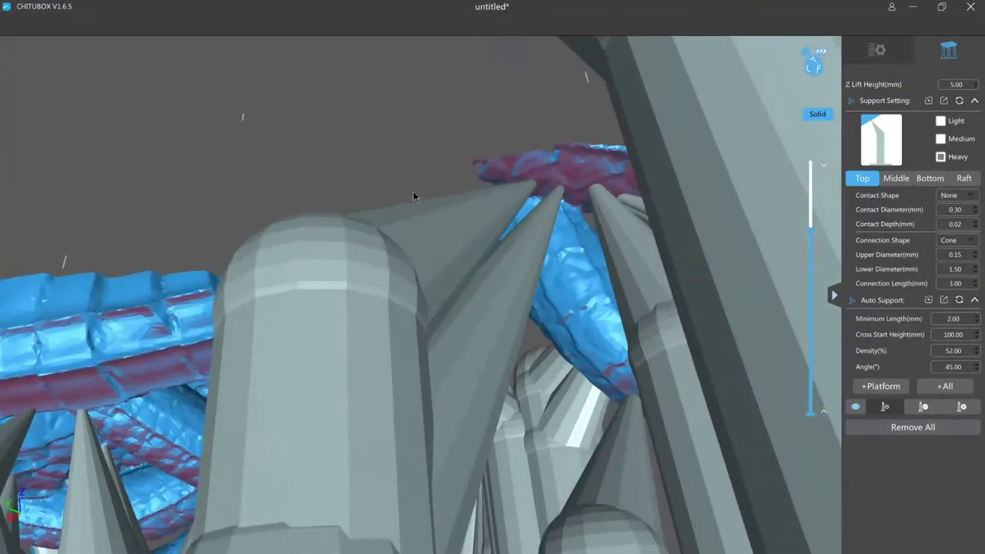
{"action": "scroll", "coordinate": [456, 183], "scroll_direction": "down", "scroll_amount": 3}
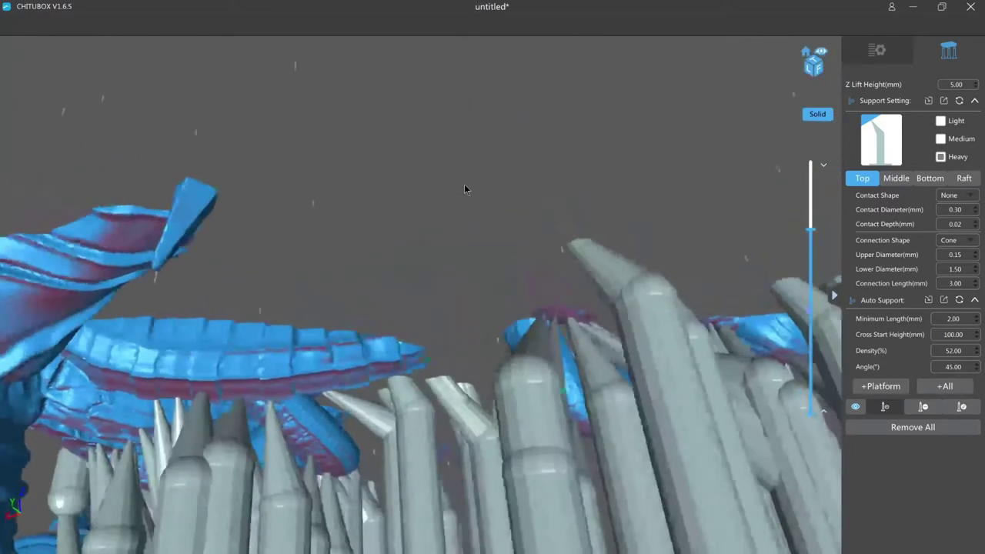
{"action": "scroll", "coordinate": [457, 190], "scroll_direction": "up", "scroll_amount": 3}
{"action": "scroll", "coordinate": [446, 187], "scroll_direction": "up", "scroll_amount": 2}
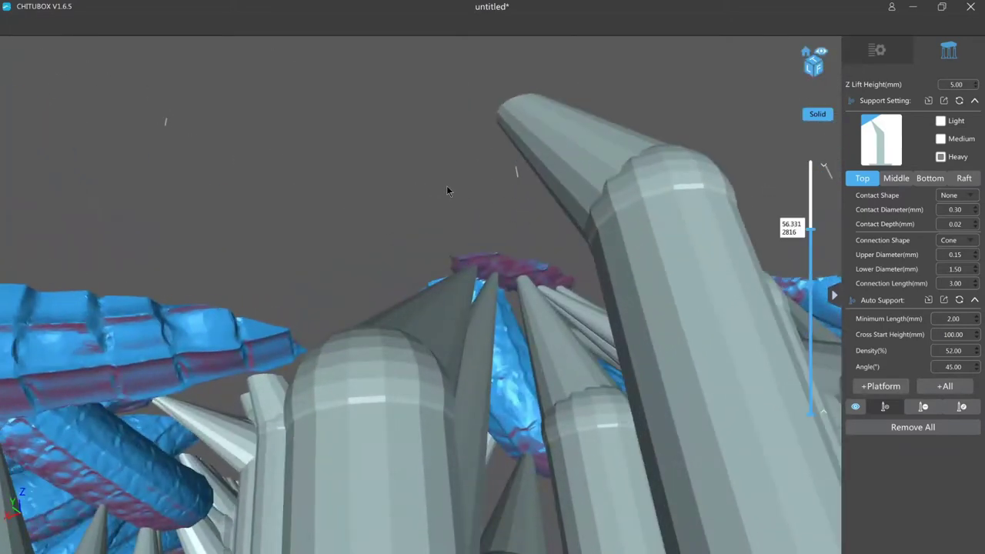
Add a heavy support near the tall pillar, move its tip under the growing end of the snake body, and set its pillar against the neighbouring one
{"action": "key", "text": "Up"}
{"action": "key", "text": "Up"}
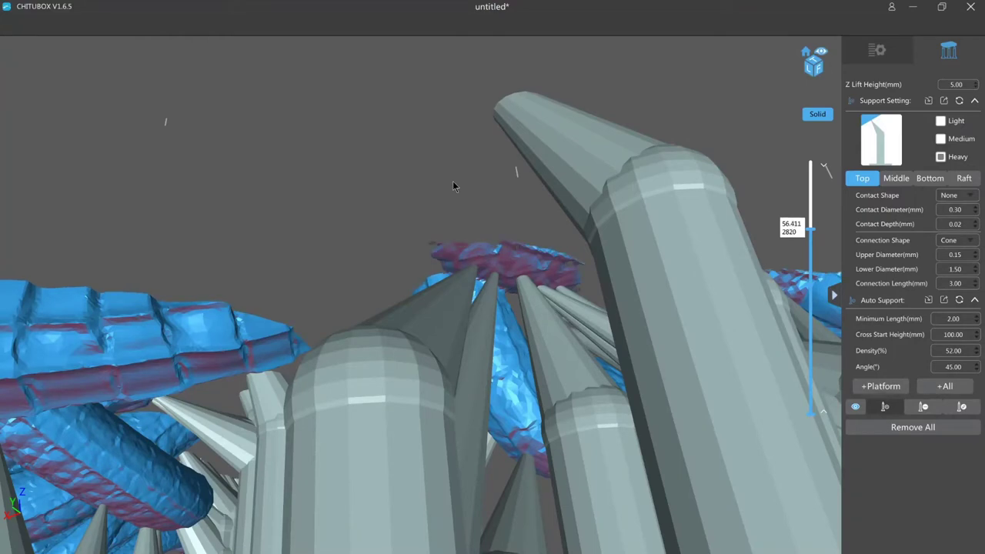
{"action": "left_click", "coordinate": [566, 174]}
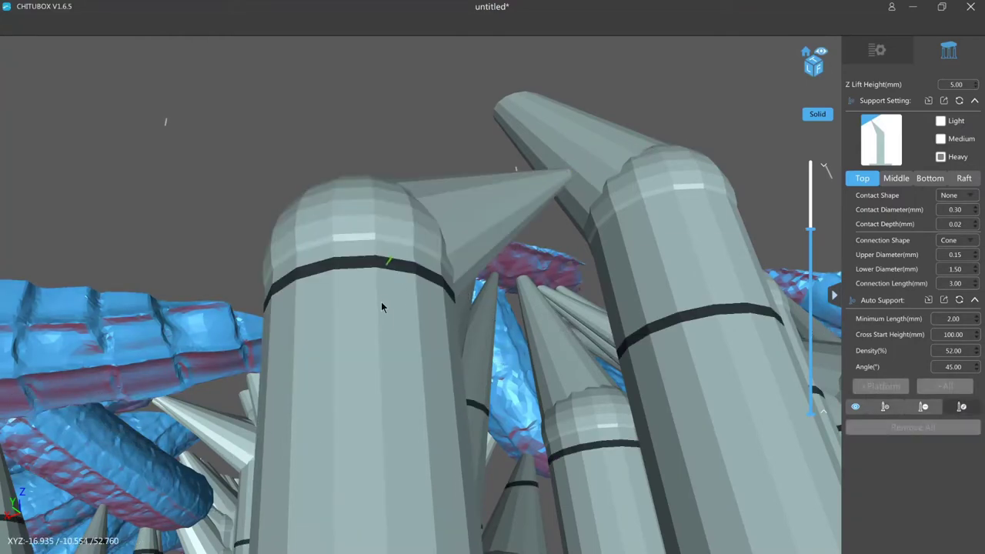
{"action": "mouse_move", "coordinate": [388, 343]}
{"action": "left_mouse_down"}
{"action": "mouse_move", "coordinate": [393, 374]}
{"action": "mouse_move", "coordinate": [386, 362]}
{"action": "left_mouse_up"}
{"action": "left_click_drag", "start_coordinate": [369, 285], "coordinate": [383, 363]}
{"action": "left_click_drag", "start_coordinate": [448, 288], "coordinate": [429, 250]}
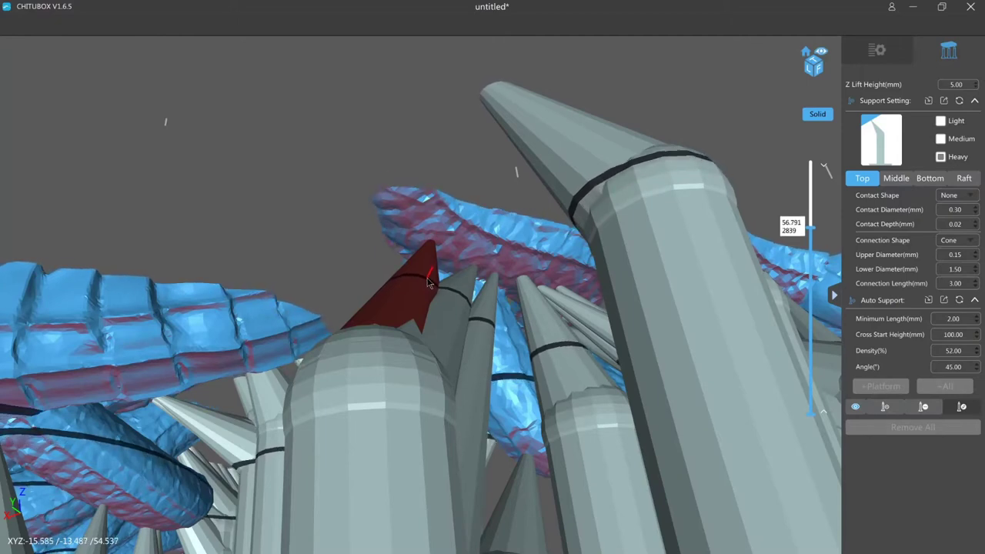
Add another heavy support from the tall pillar's cone, place its tip on the outer end of the snake body, and merge its pillar with the previous one
{"action": "key", "text": "a"}
{"action": "left_click", "coordinate": [532, 166]}
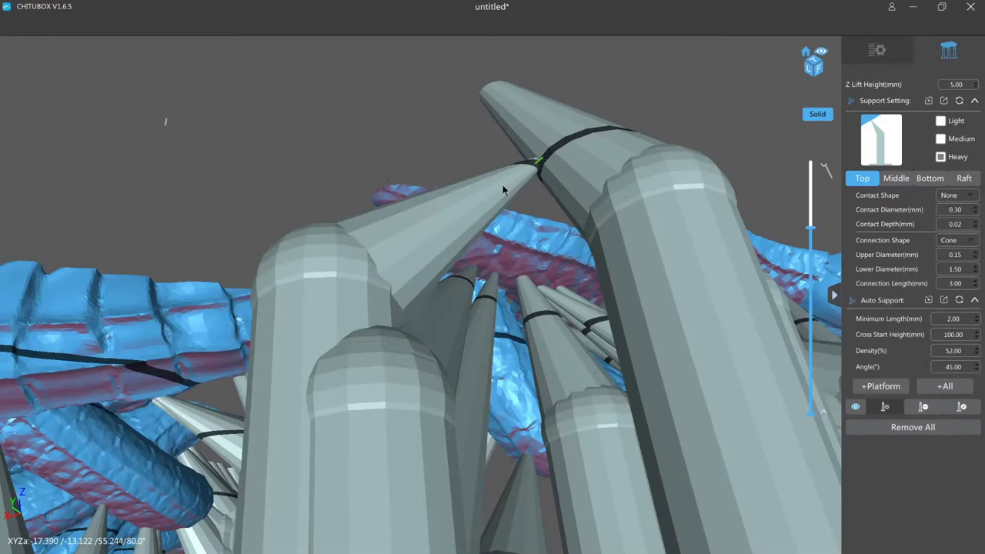
{"action": "left_click_drag", "start_coordinate": [536, 163], "coordinate": [385, 183]}
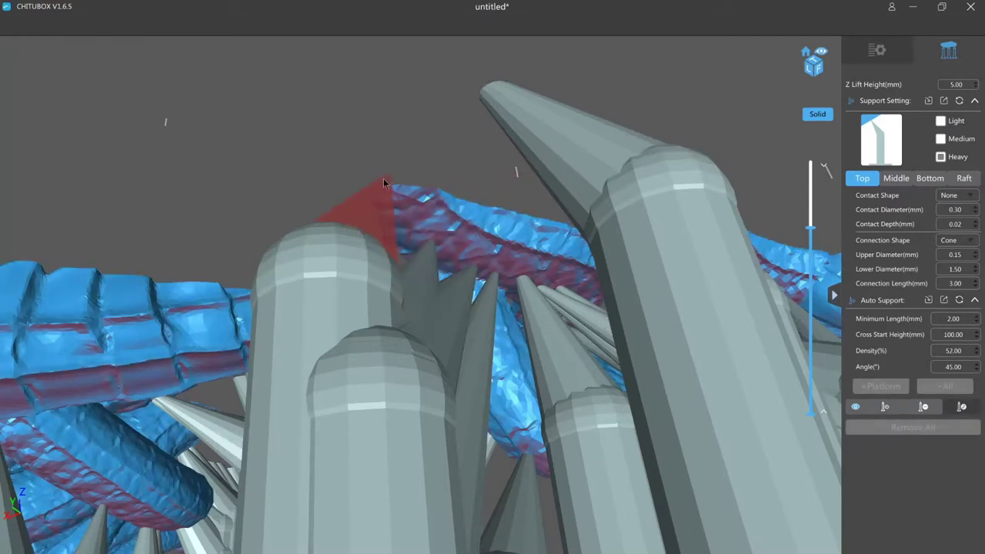
{"action": "left_click_drag", "start_coordinate": [330, 291], "coordinate": [375, 292]}
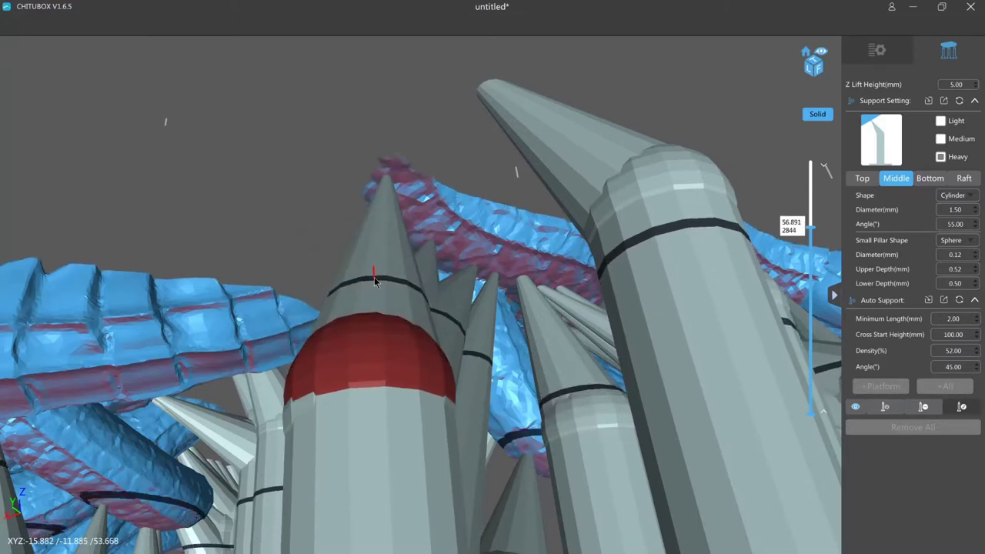
{"action": "key", "text": "Down"}
{"action": "key", "text": "Escape"}
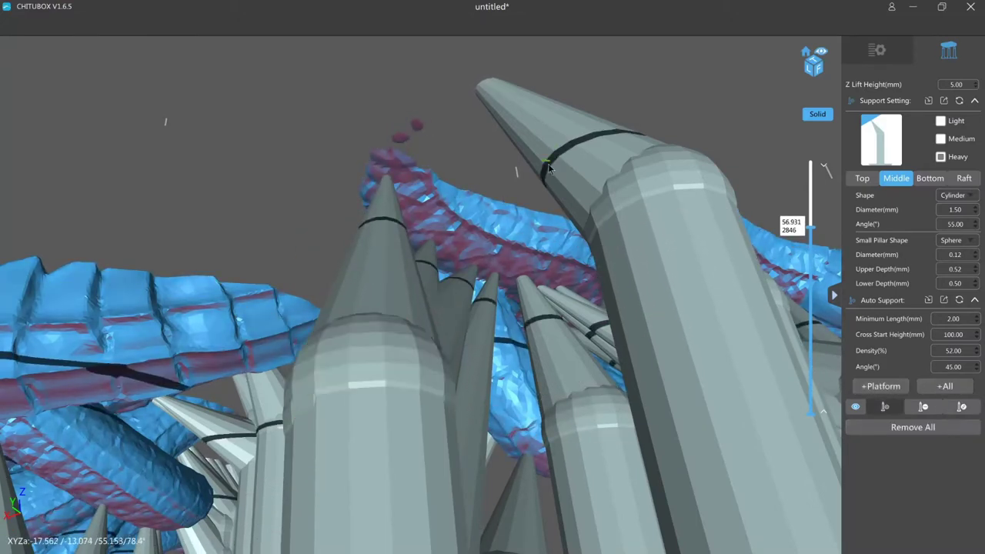
Add heavy supports to the two small islands beyond the snake body's end at layer 2846 and align their pillars with the existing one
{"action": "left_click", "coordinate": [405, 131]}
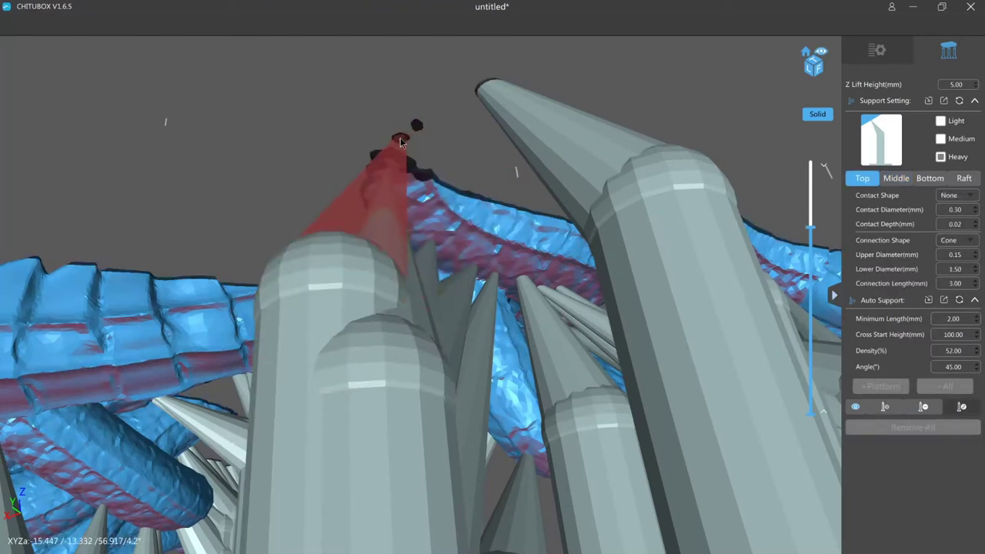
{"action": "left_click", "coordinate": [558, 162]}
{"action": "left_click", "coordinate": [546, 163]}
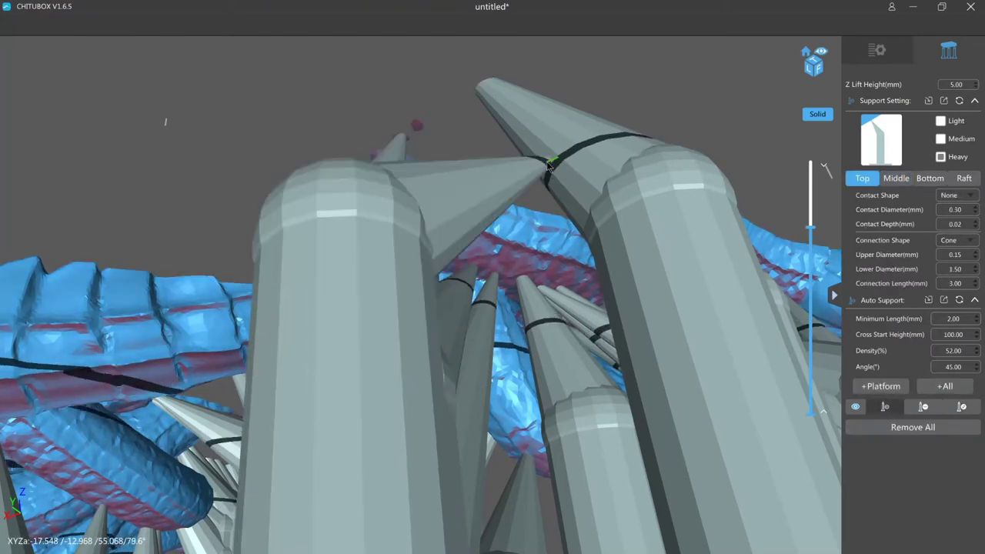
{"action": "left_click_drag", "start_coordinate": [547, 162], "coordinate": [416, 126]}
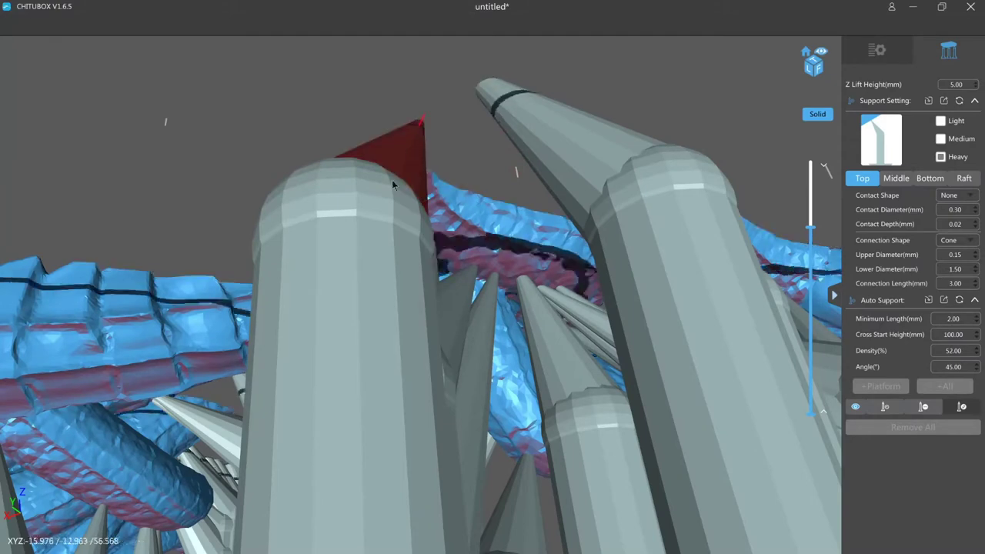
{"action": "left_click", "coordinate": [410, 307]}
{"action": "left_click_drag", "start_coordinate": [381, 340], "coordinate": [386, 339]}
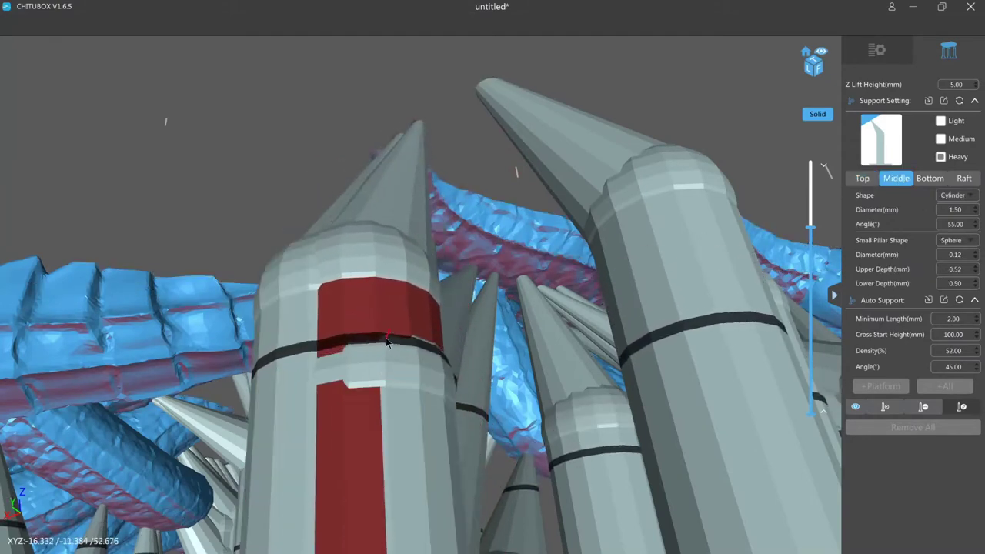
{"action": "left_click_drag", "start_coordinate": [321, 335], "coordinate": [350, 323]}
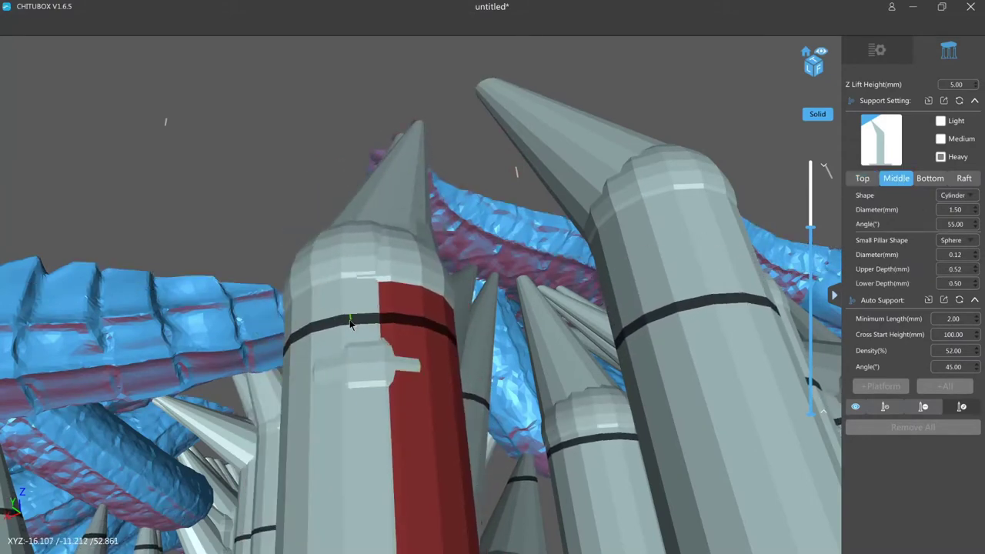
{"action": "key", "text": "Escape"}
{"action": "middle_click_drag", "start_coordinate": [393, 115], "coordinate": [406, 178]}
{"action": "left_click_drag", "start_coordinate": [424, 205], "coordinate": [428, 191]}
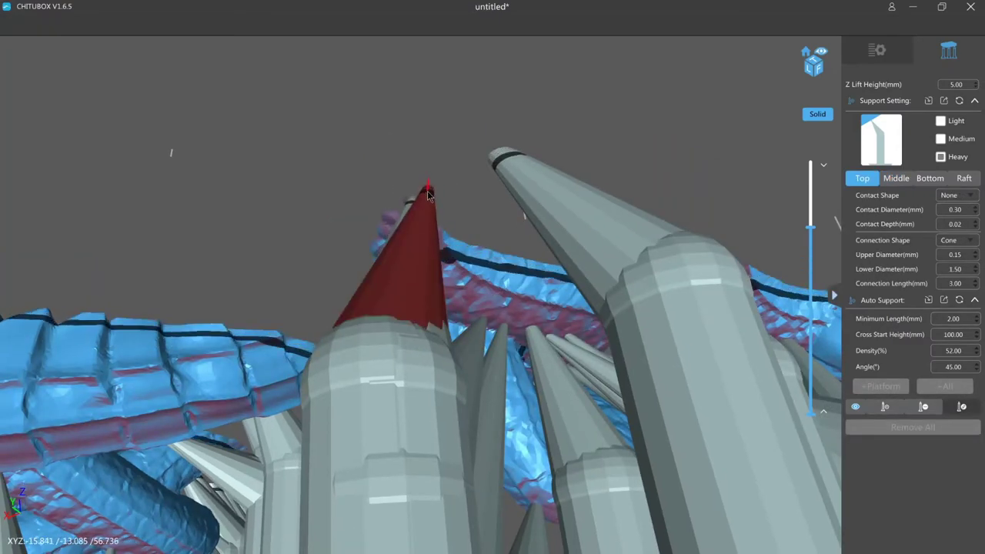
{"action": "left_click", "coordinate": [462, 99]}
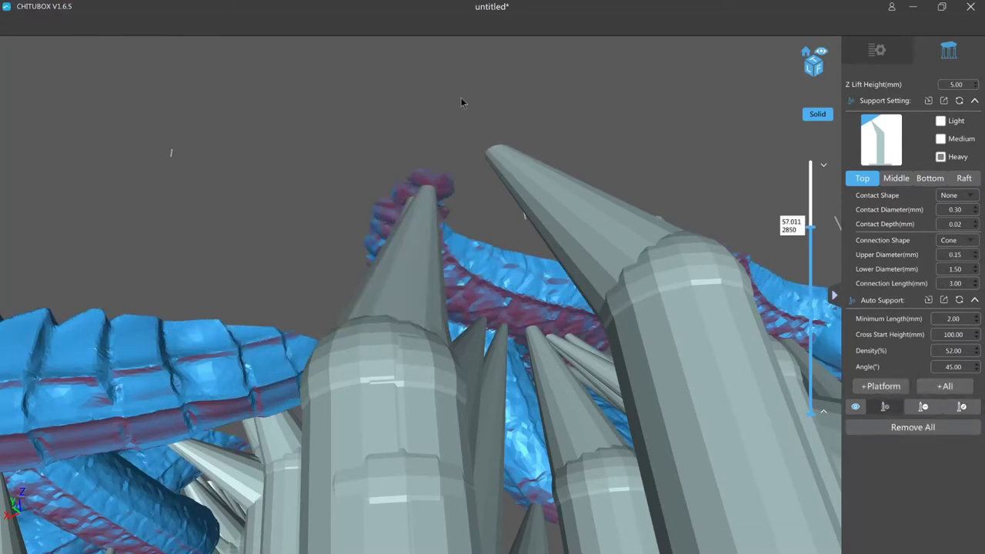
Step the layer view up to 2861 and check how the curled snake end grows over its supports
{"action": "key", "text": "Up"}
{"action": "key", "text": "Up"}
{"action": "key", "text": "Up"}
{"action": "key", "text": "Up"}
{"action": "key", "text": "Up"}
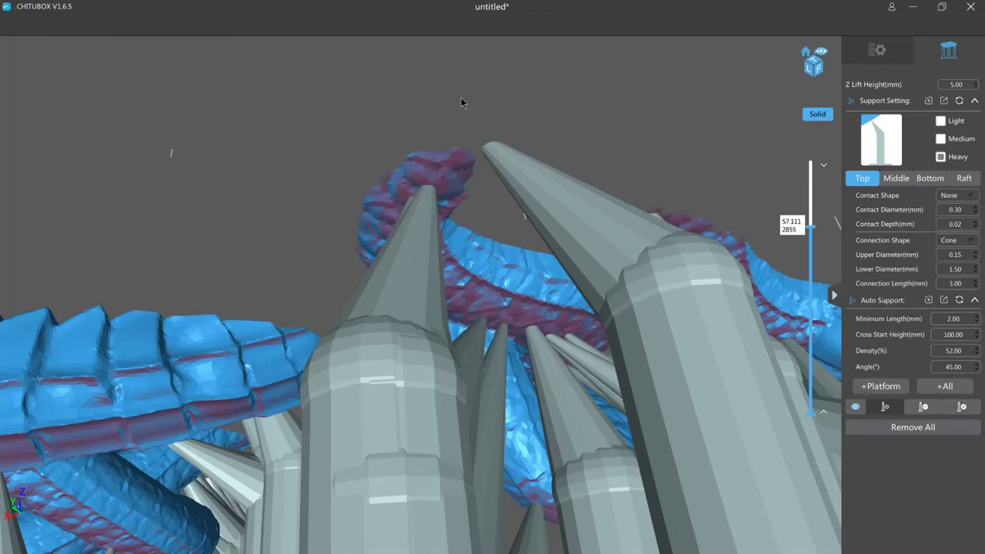
{"action": "key", "text": "Up"}
{"action": "key", "text": "Up"}
{"action": "key", "text": "Up"}
{"action": "key", "text": "Up"}
{"action": "key", "text": "Up"}
{"action": "key", "text": "Up"}
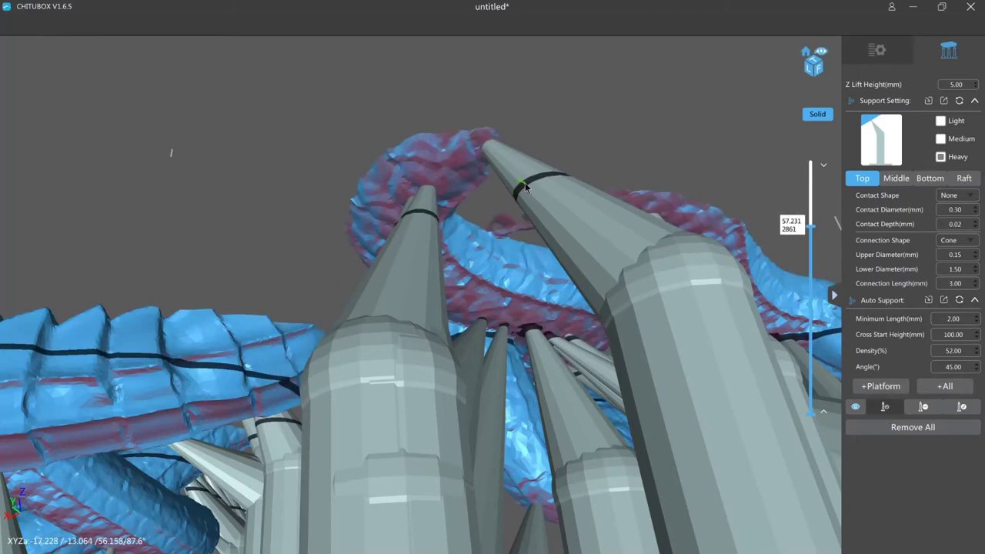
Examine the underside of the snake body and the surrounding pillars up close and from several sides for unsupported areas
{"action": "right_click_drag", "start_coordinate": [524, 234], "coordinate": [530, 182]}
{"action": "scroll", "coordinate": [531, 181], "scroll_direction": "up", "scroll_amount": 1}
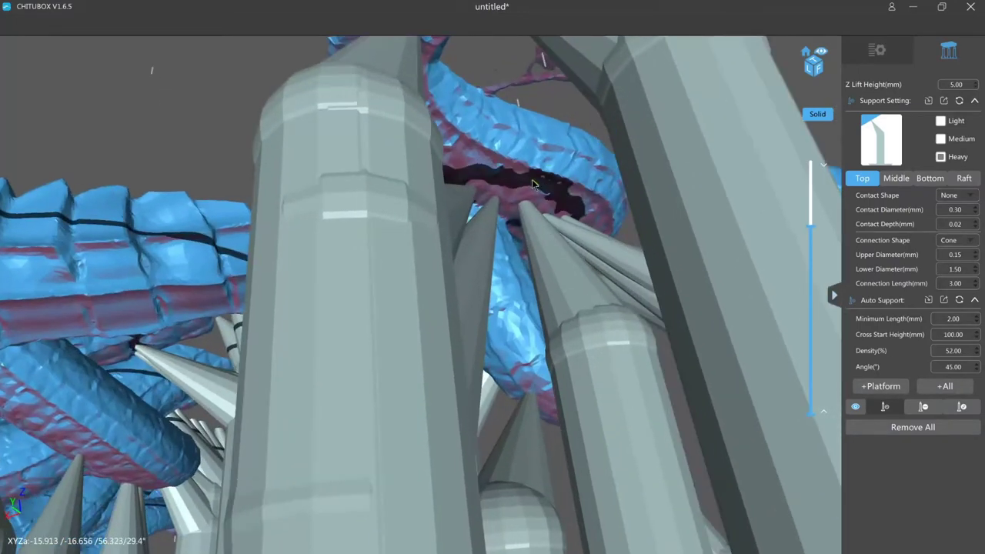
{"action": "scroll", "coordinate": [531, 179], "scroll_direction": "down", "scroll_amount": 8}
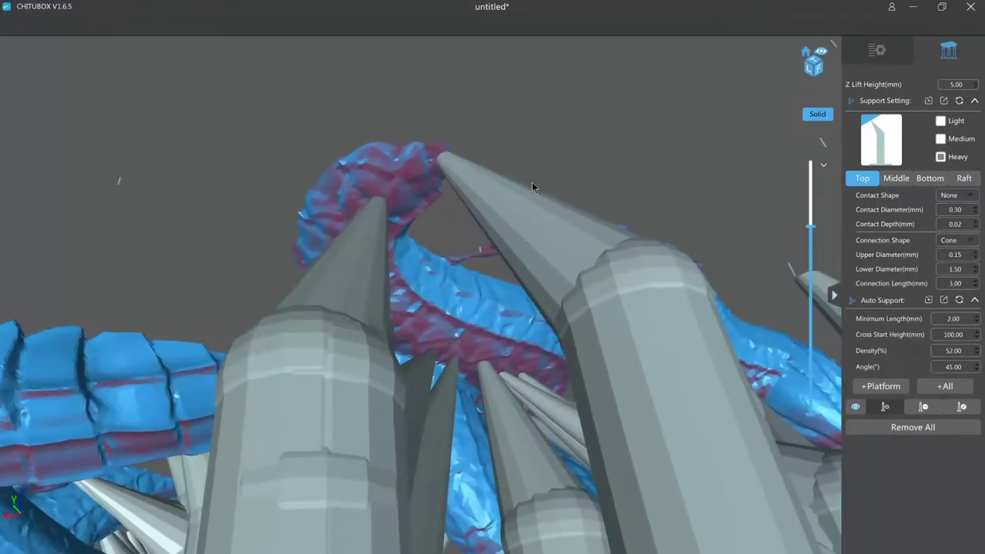
{"action": "scroll", "coordinate": [532, 181], "scroll_direction": "up", "scroll_amount": 8}
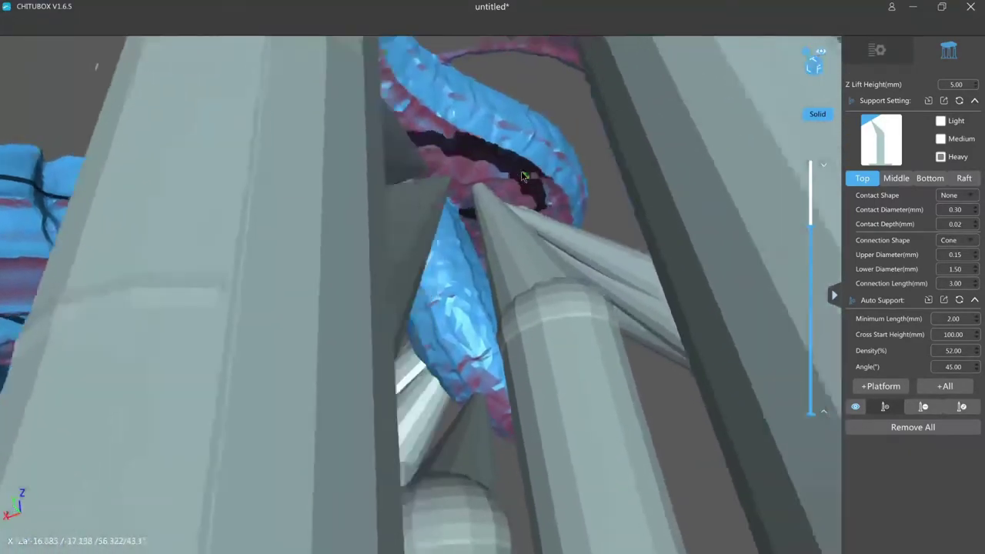
{"action": "scroll", "coordinate": [522, 170], "scroll_direction": "down", "scroll_amount": 8}
{"action": "scroll", "coordinate": [546, 239], "scroll_direction": "up", "scroll_amount": 10}
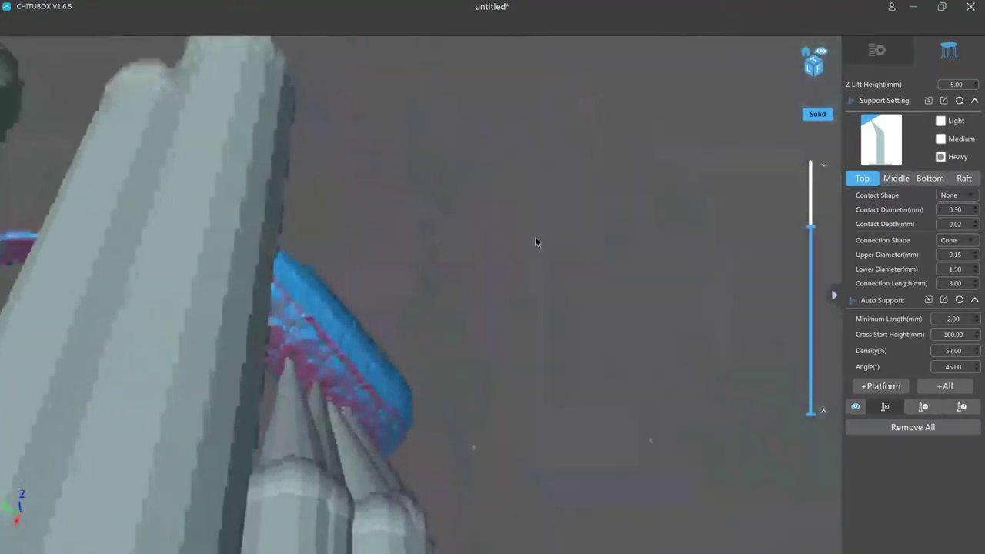
{"action": "scroll", "coordinate": [534, 234], "scroll_direction": "down", "scroll_amount": 5}
{"action": "scroll", "coordinate": [535, 233], "scroll_direction": "up", "scroll_amount": 5}
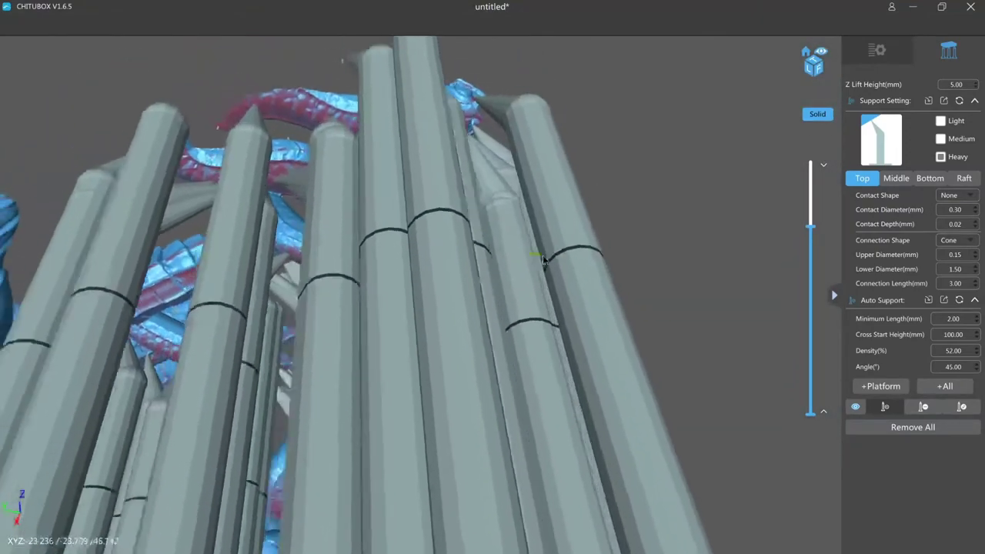
{"action": "scroll", "coordinate": [542, 254], "scroll_direction": "down", "scroll_amount": 4}
{"action": "scroll", "coordinate": [570, 272], "scroll_direction": "up", "scroll_amount": 5}
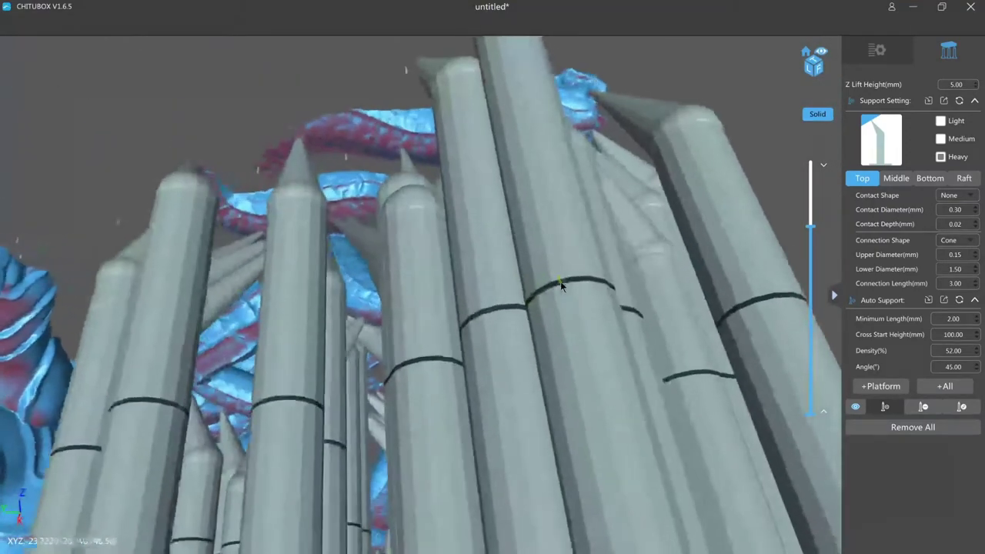
Lower the layer view to 2841 and examine the snake ends and nearby support tips up close for unsupported starting points
{"action": "scroll", "coordinate": [569, 292], "scroll_direction": "down", "scroll_amount": 5}
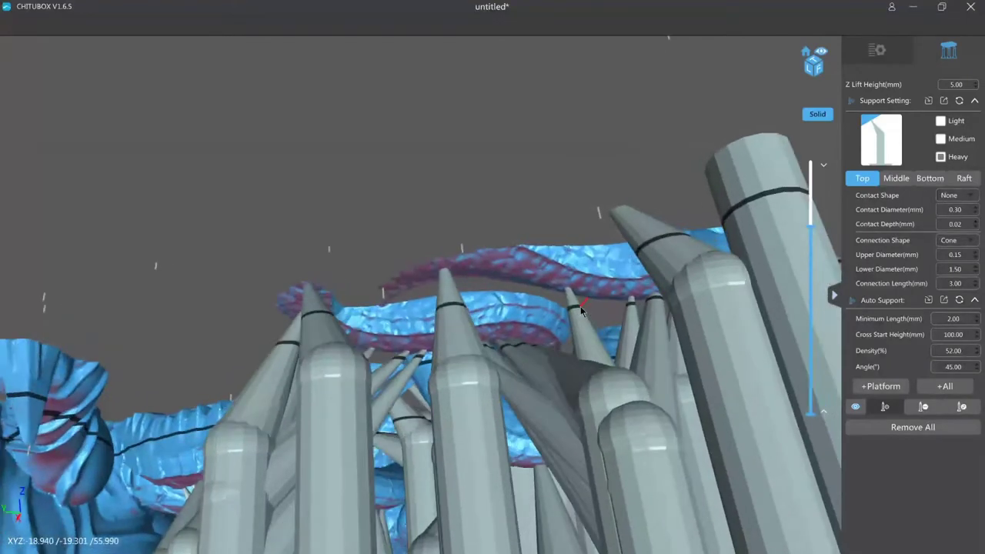
{"action": "scroll", "coordinate": [574, 300], "scroll_direction": "up", "scroll_amount": 5}
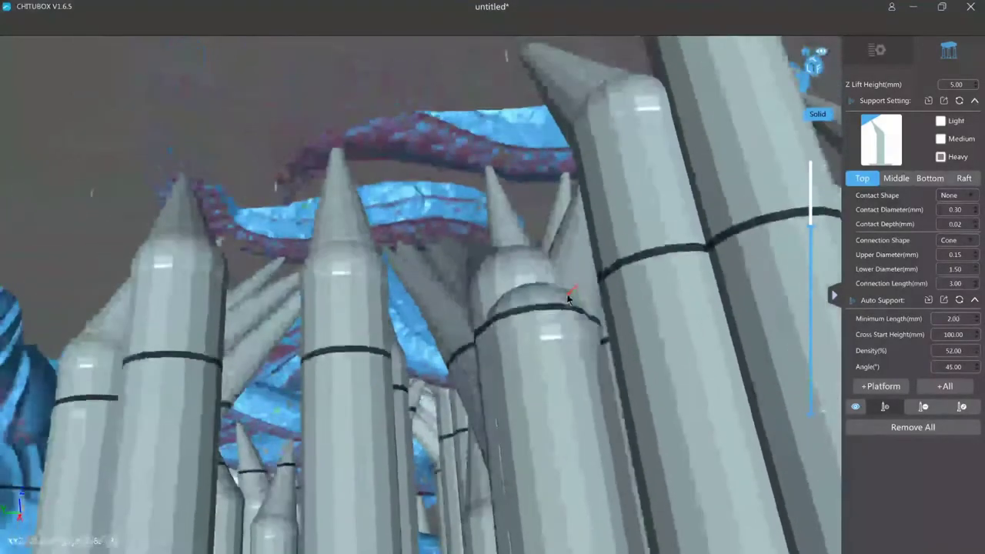
{"action": "scroll", "coordinate": [569, 301], "scroll_direction": "up", "scroll_amount": 5}
{"action": "scroll", "coordinate": [571, 280], "scroll_direction": "down", "scroll_amount": 5}
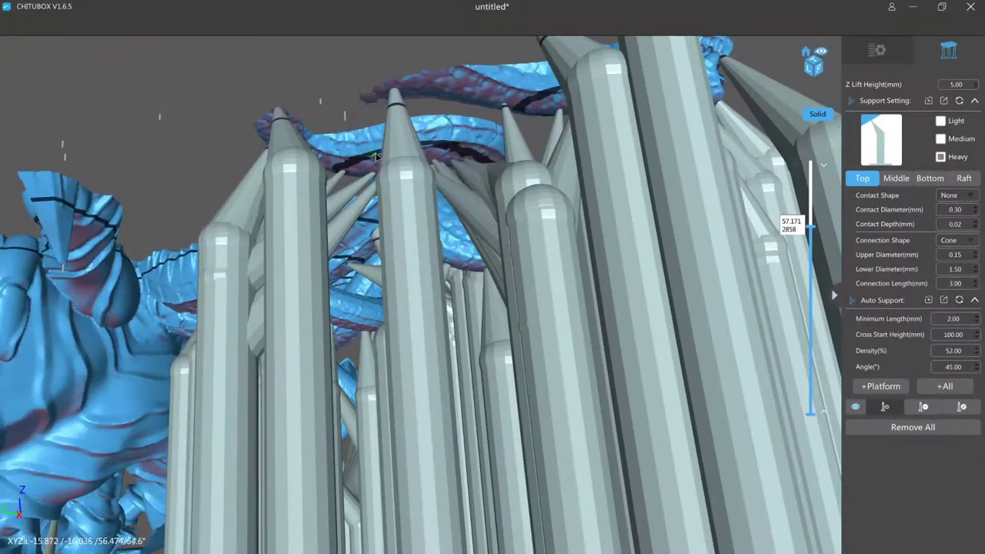
{"action": "left_click_drag", "start_coordinate": [379, 131], "coordinate": [377, 120]}
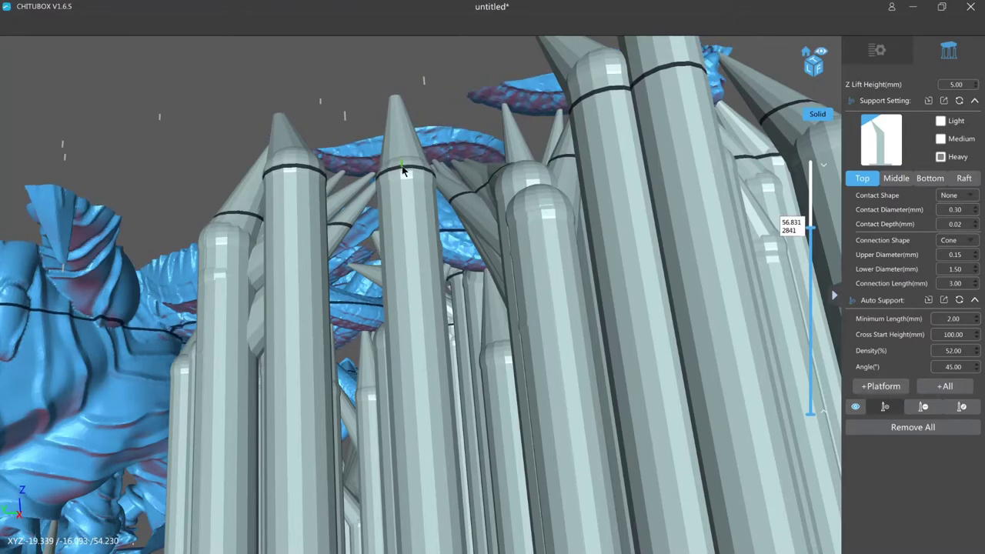
{"action": "scroll", "coordinate": [426, 147], "scroll_direction": "up", "scroll_amount": 2}
{"action": "scroll", "coordinate": [425, 147], "scroll_direction": "down", "scroll_amount": 1}
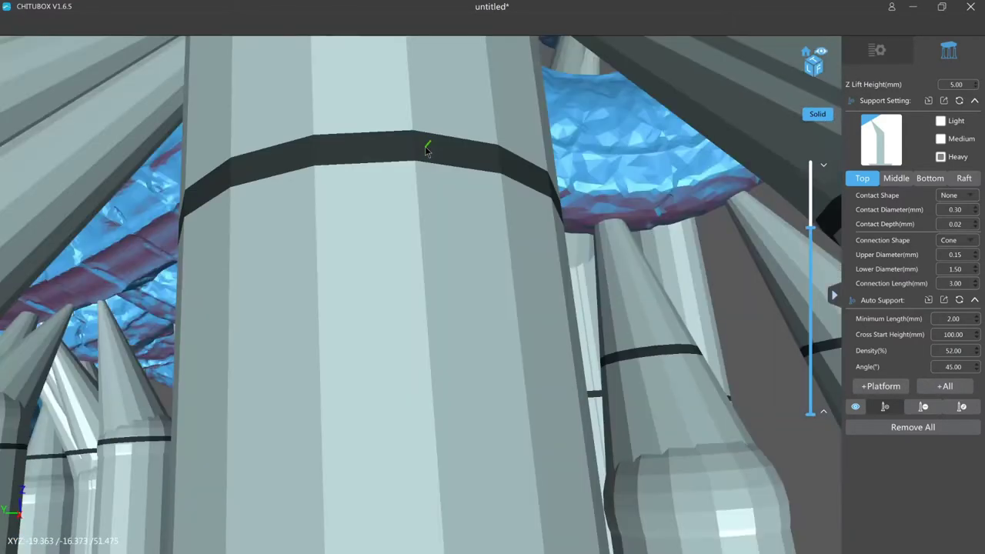
{"action": "right_click_drag", "start_coordinate": [424, 146], "coordinate": [426, 162]}
{"action": "scroll", "coordinate": [427, 164], "scroll_direction": "down", "scroll_amount": 5}
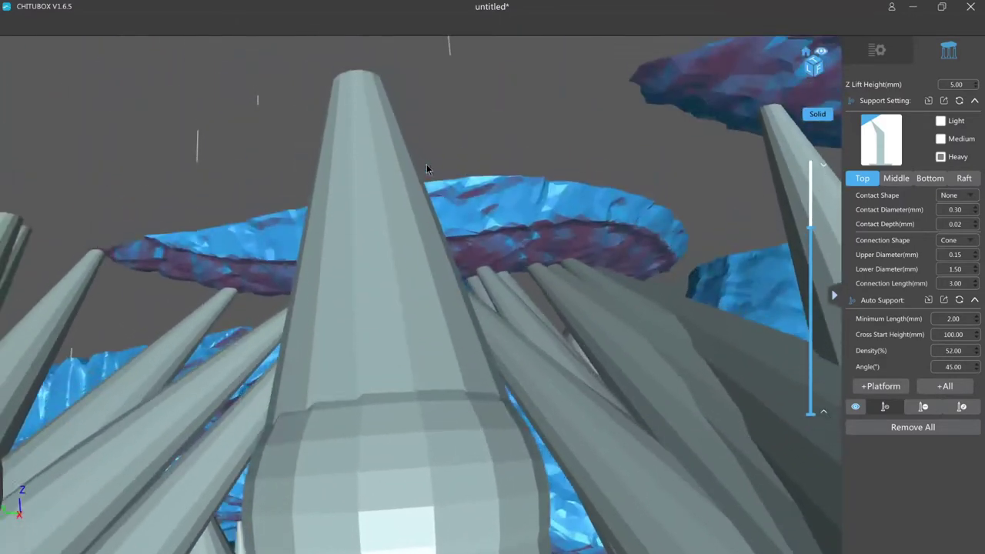
Raise the layer view to 2845, add a heavy support, and place its tip on the small island at the upper snake's outer end
{"action": "key", "text": "Up"}
{"action": "key", "text": "Up"}
{"action": "key", "text": "Up"}
{"action": "key", "text": "Up"}
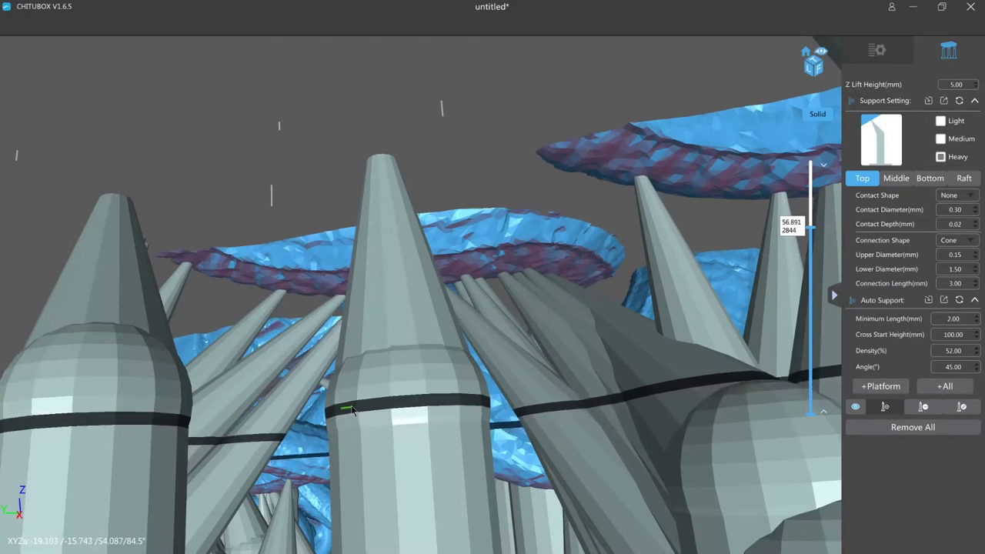
{"action": "left_click_drag", "start_coordinate": [347, 421], "coordinate": [543, 191]}
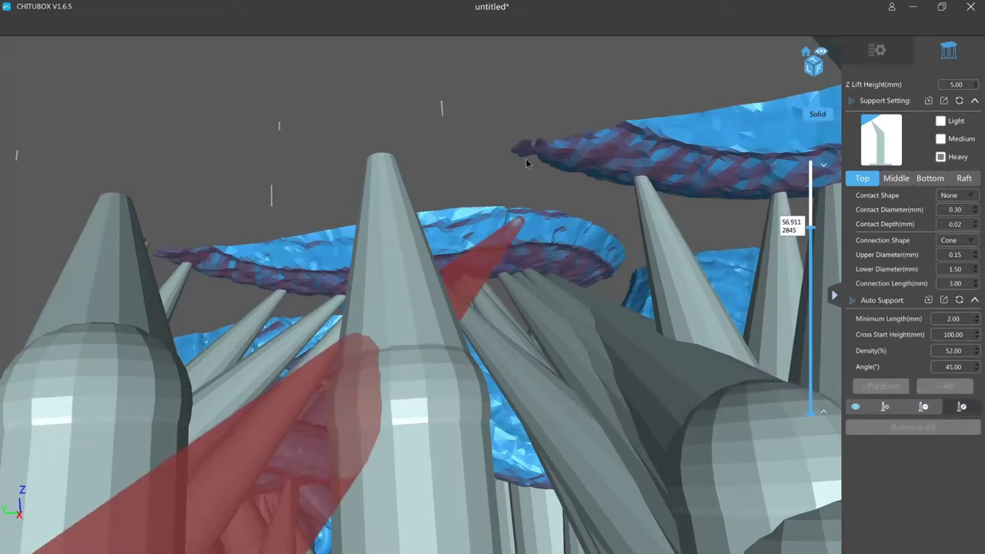
{"action": "left_click", "coordinate": [524, 152]}
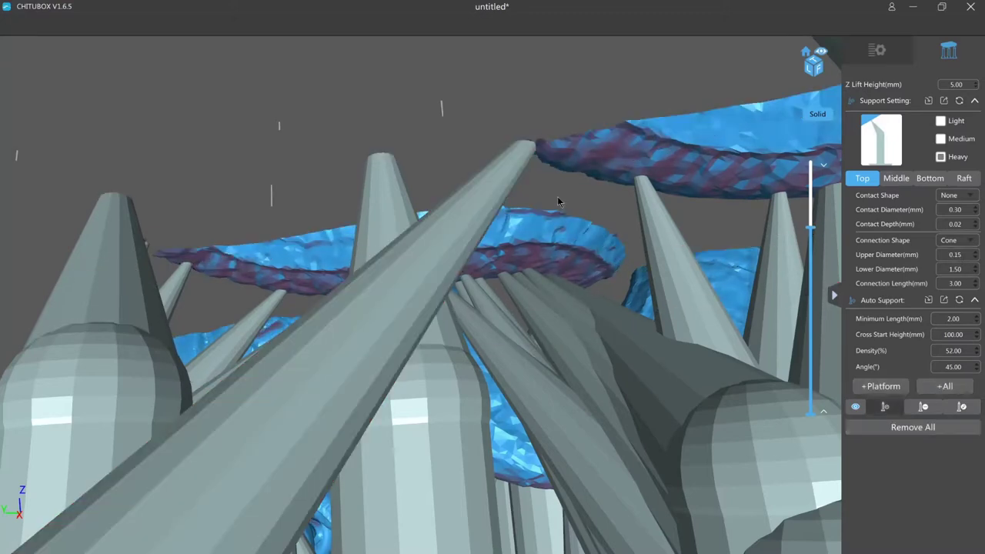
At layer 2849, add heavy support under the snake's advancing tip and align the new pillars with the adjacent one
{"action": "key", "text": "Up"}
{"action": "key", "text": "Up"}
{"action": "key", "text": "Up"}
{"action": "key", "text": "Up"}
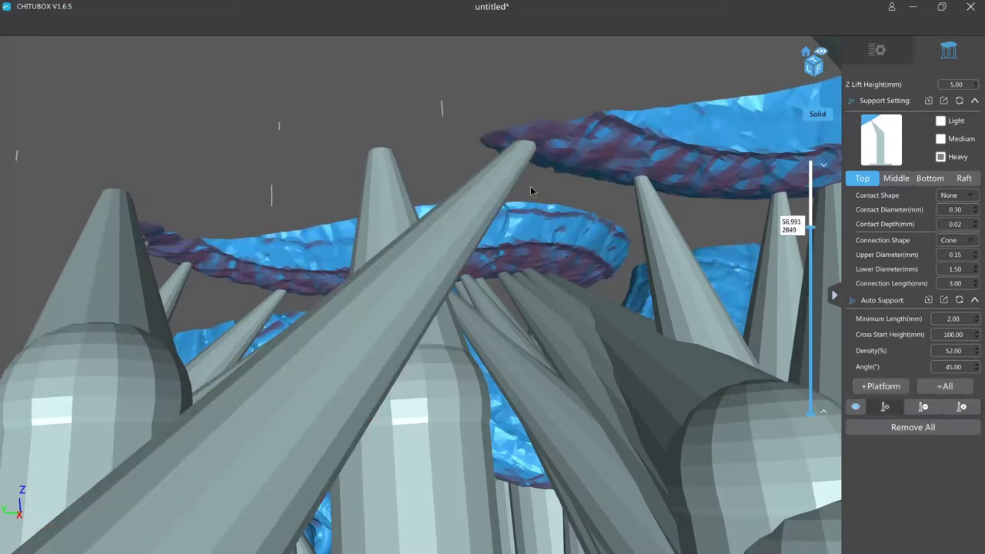
{"action": "left_click", "coordinate": [453, 140]}
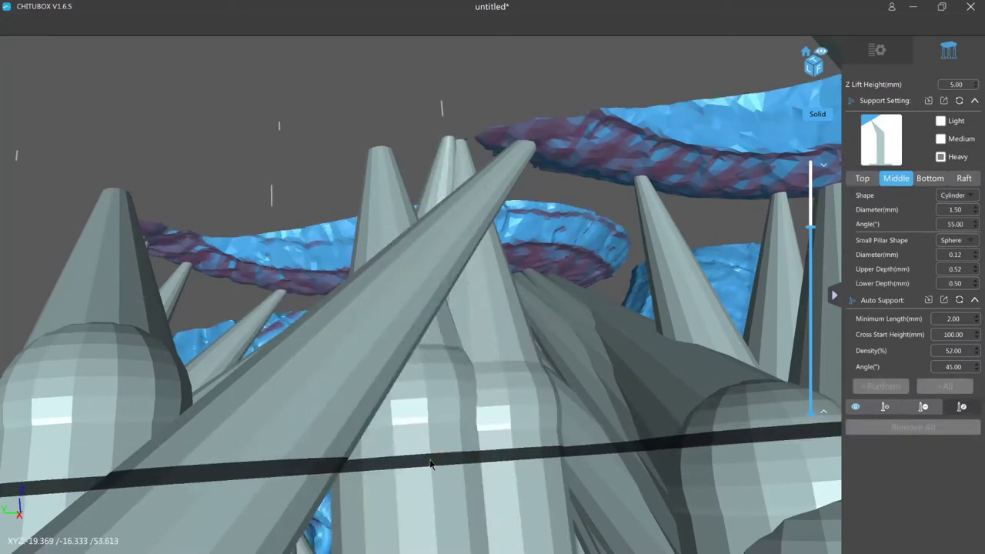
{"action": "left_click_drag", "start_coordinate": [430, 460], "coordinate": [430, 459]}
{"action": "left_click_drag", "start_coordinate": [513, 466], "coordinate": [483, 468]}
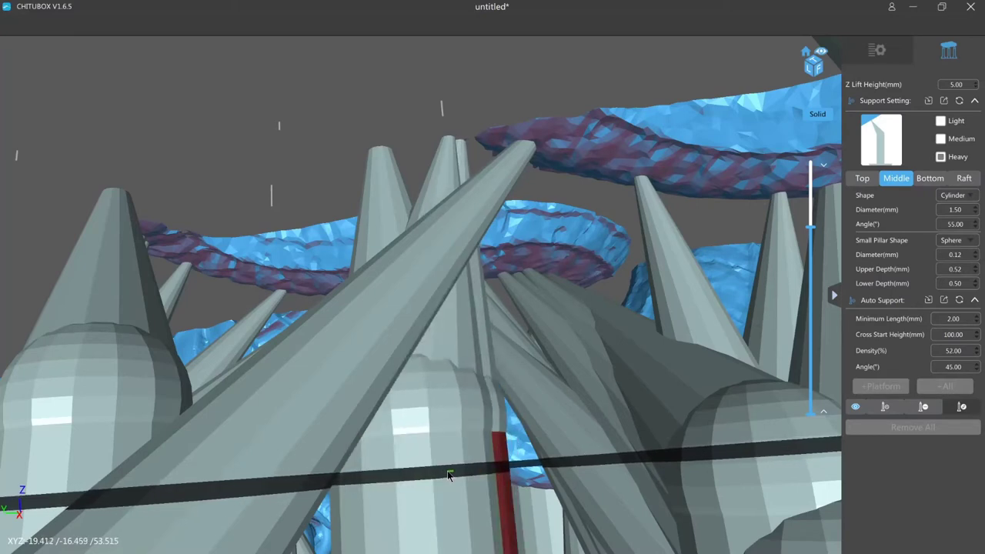
{"action": "left_click_drag", "start_coordinate": [447, 470], "coordinate": [444, 472]}
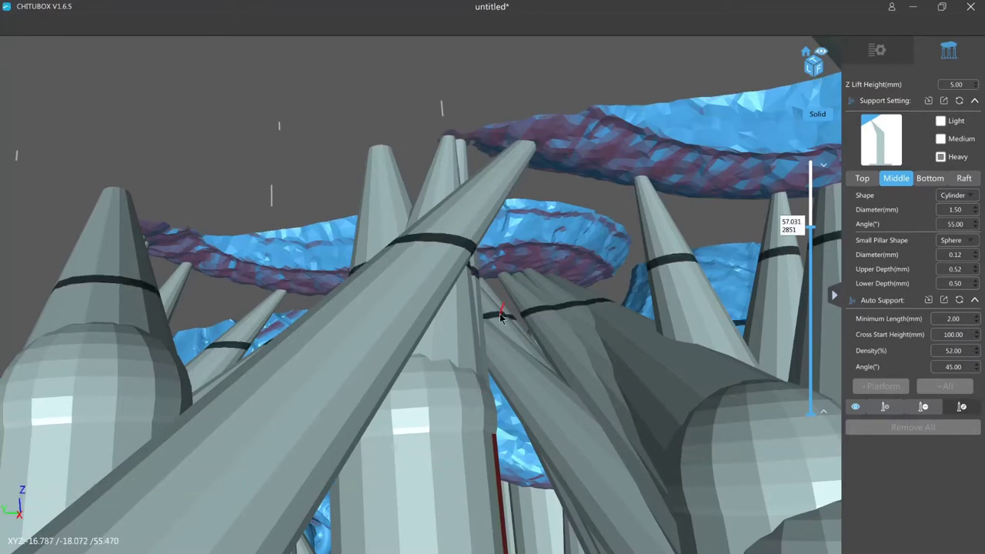
Raise the layer view to 2856 and move the diagonal support's pillar closer to the pillars under the snake's tip
{"action": "key", "text": "Up"}
{"action": "key", "text": "Up"}
{"action": "key", "text": "Up"}
{"action": "key", "text": "Up"}
{"action": "key", "text": "Up"}
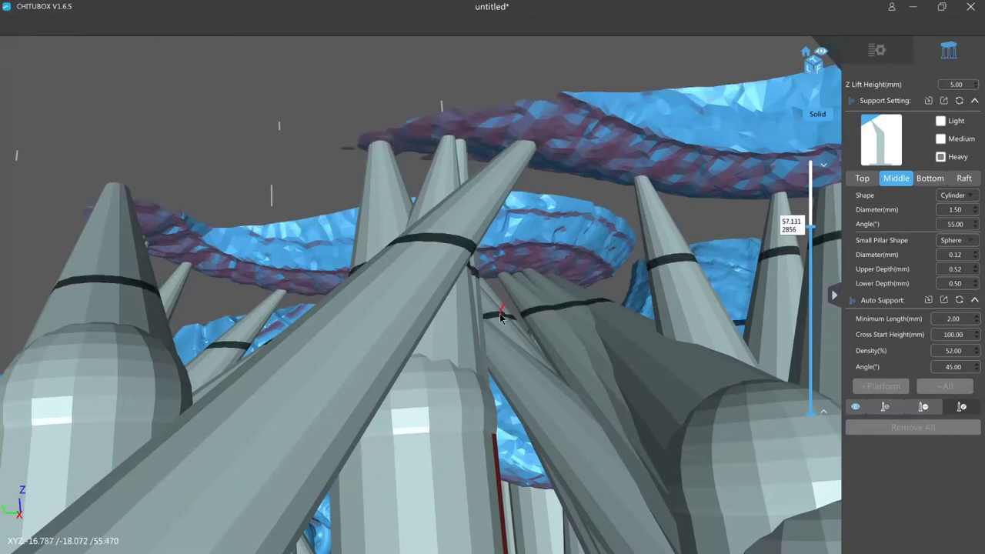
{"action": "key", "text": "a"}
{"action": "middle_click_drag", "start_coordinate": [346, 377], "coordinate": [351, 166]}
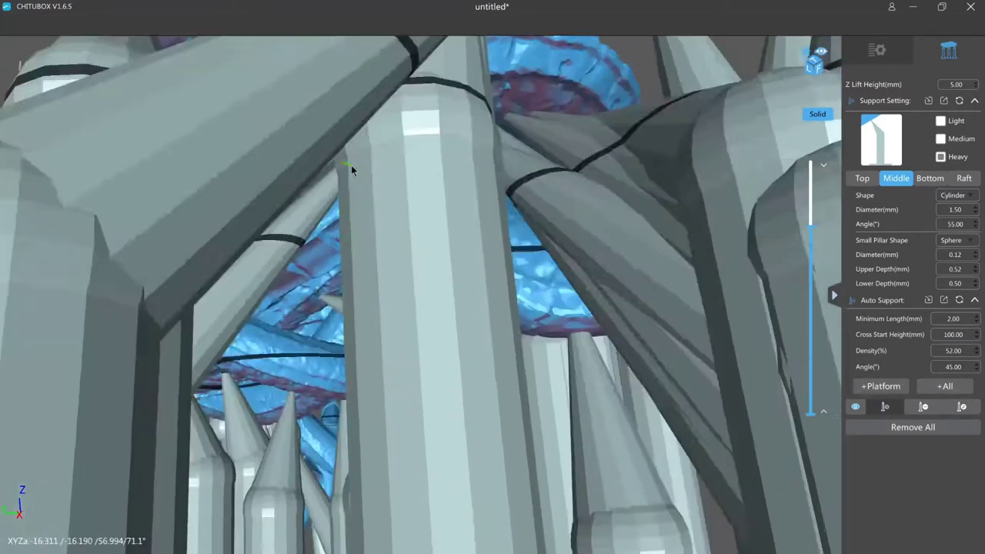
{"action": "scroll", "coordinate": [353, 149], "scroll_direction": "down", "scroll_amount": 6}
{"action": "scroll", "coordinate": [415, 189], "scroll_direction": "up", "scroll_amount": 2}
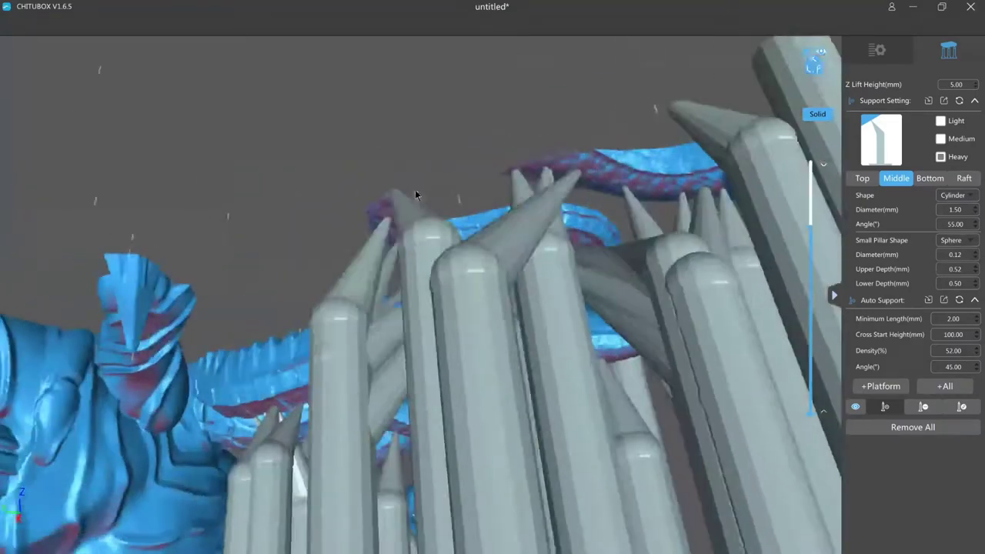
{"action": "right_click_drag", "start_coordinate": [416, 191], "coordinate": [451, 222]}
{"action": "scroll", "coordinate": [463, 228], "scroll_direction": "up", "scroll_amount": 10}
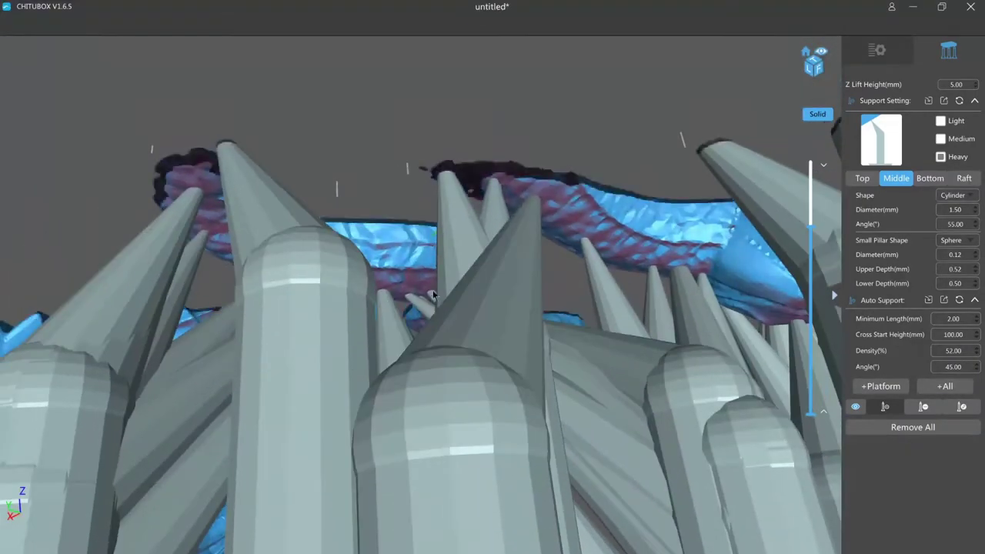
{"action": "left_click", "coordinate": [960, 406]}
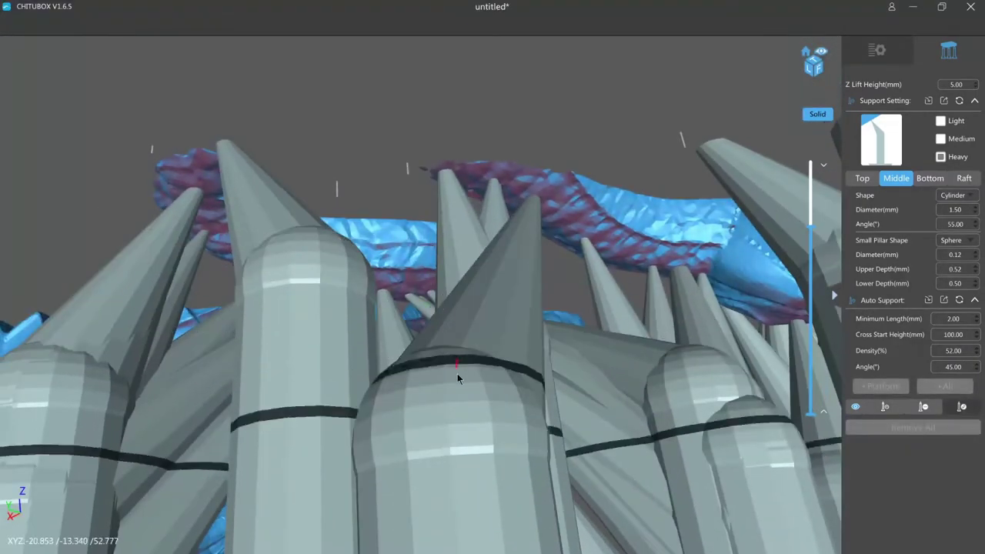
{"action": "left_click_drag", "start_coordinate": [463, 367], "coordinate": [459, 412]}
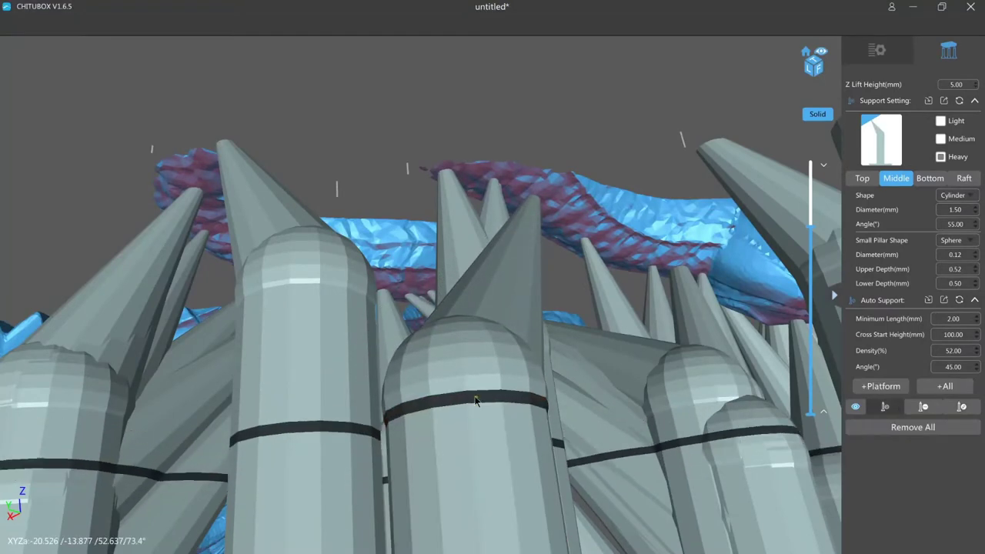
Add heavy supports to the small islands off the snake's tip at layers 2856 and 2857 and merge their pillars with the neighbouring one
{"action": "left_click_drag", "start_coordinate": [425, 169], "coordinate": [425, 169]}
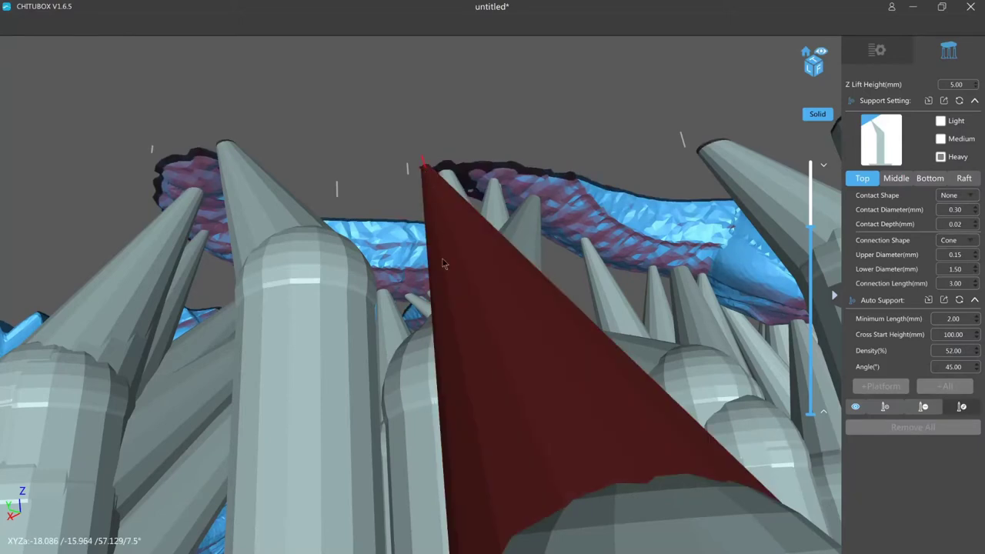
{"action": "scroll", "coordinate": [458, 296], "scroll_direction": "down", "scroll_amount": 2}
{"action": "left_click_drag", "start_coordinate": [494, 393], "coordinate": [495, 225]}
{"action": "left_click_drag", "start_coordinate": [489, 311], "coordinate": [475, 406]}
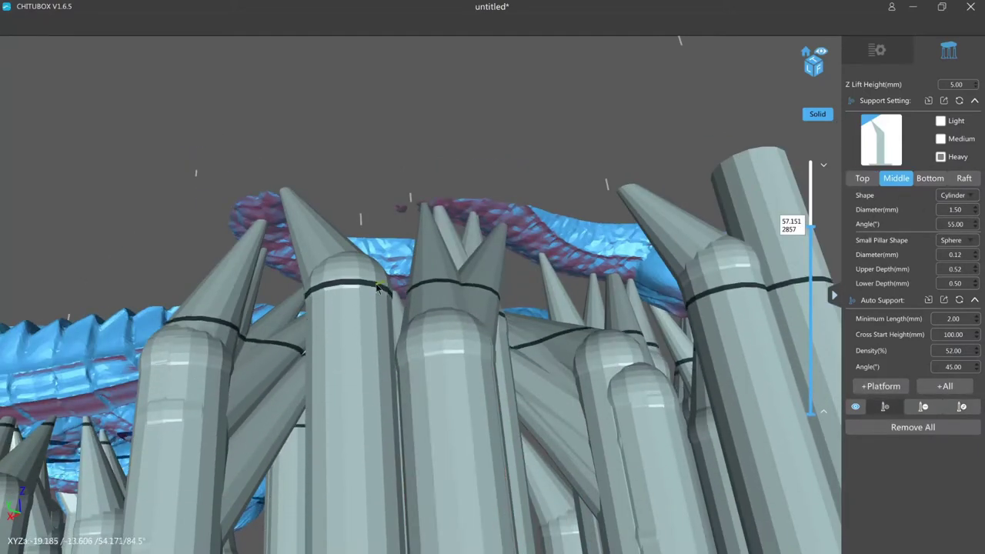
{"action": "left_click_drag", "start_coordinate": [410, 216], "coordinate": [404, 209]}
{"action": "left_click_drag", "start_coordinate": [522, 400], "coordinate": [449, 437]}
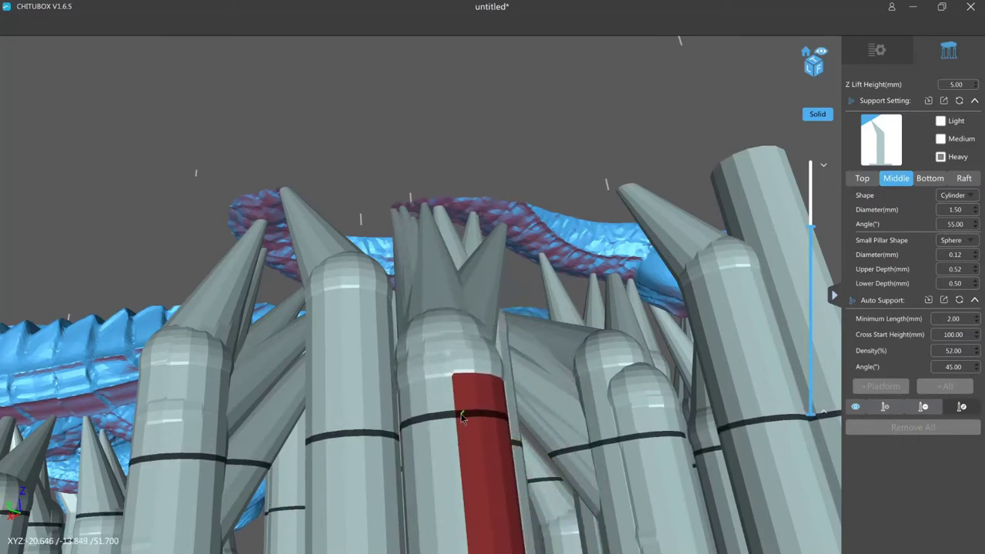
Check the support tips up close, then add another heavy support and place its tip on the small island beyond the snake's outer end
{"action": "scroll", "coordinate": [483, 255], "scroll_direction": "up", "scroll_amount": 3}
{"action": "scroll", "coordinate": [483, 258], "scroll_direction": "up", "scroll_amount": 6}
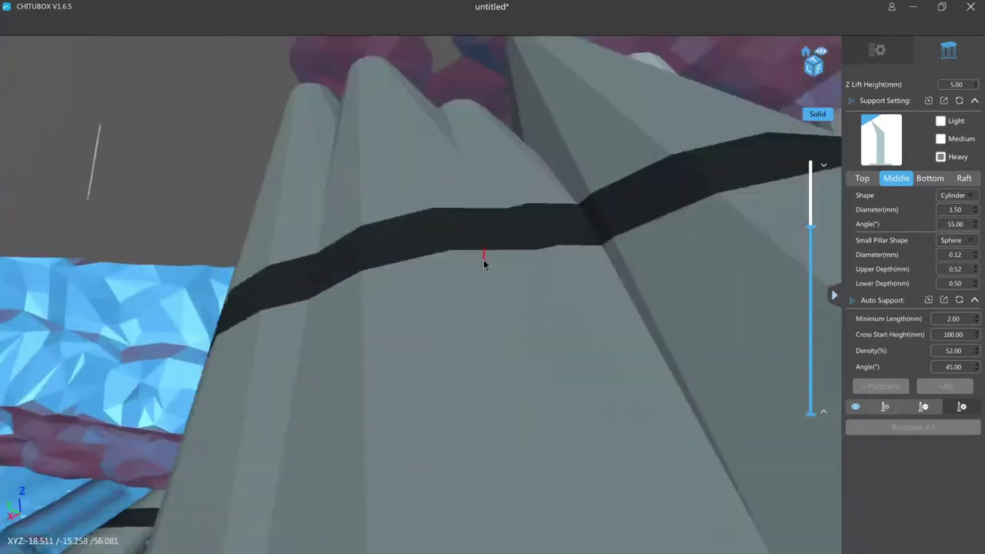
{"action": "scroll", "coordinate": [471, 282], "scroll_direction": "down", "scroll_amount": 3}
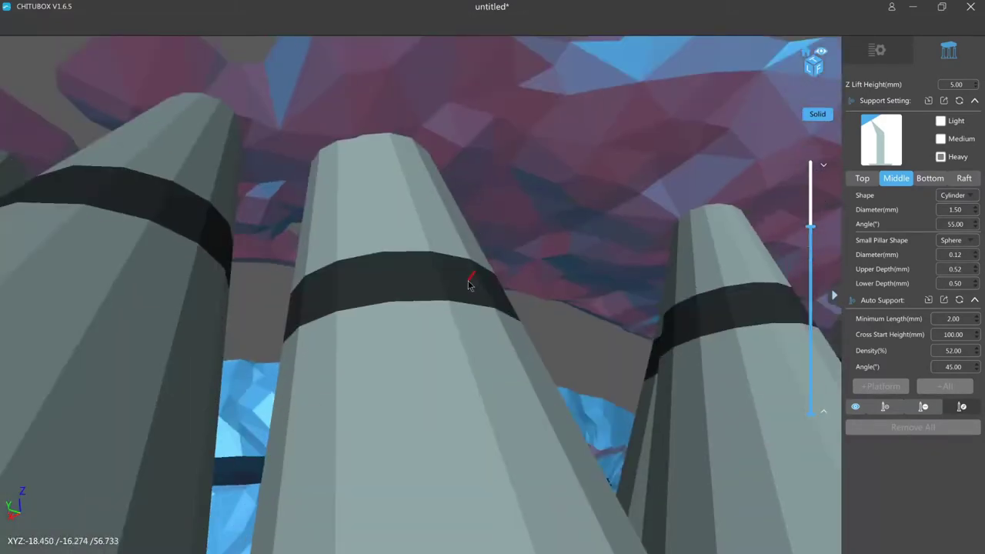
{"action": "scroll", "coordinate": [462, 300], "scroll_direction": "down", "scroll_amount": 5}
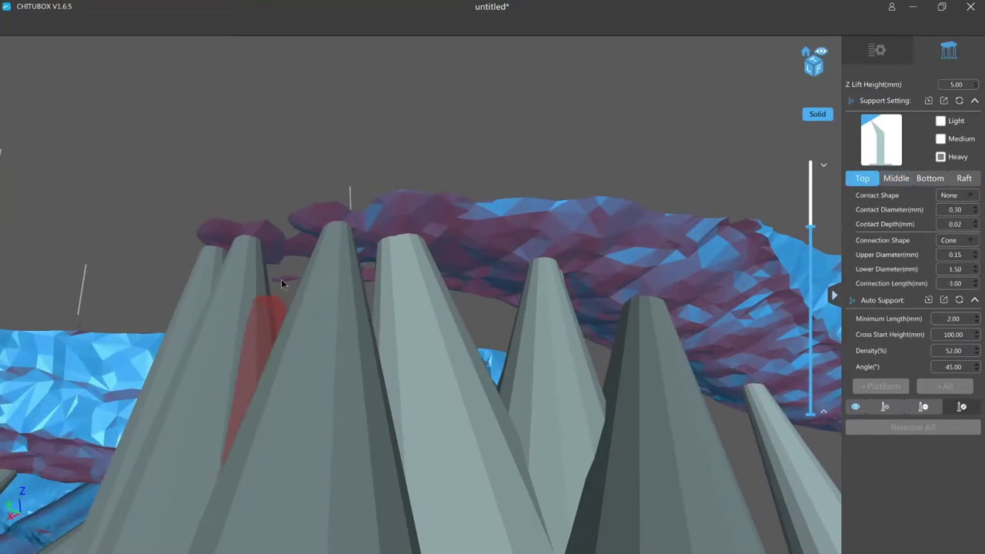
{"action": "scroll", "coordinate": [286, 308], "scroll_direction": "down", "scroll_amount": 5}
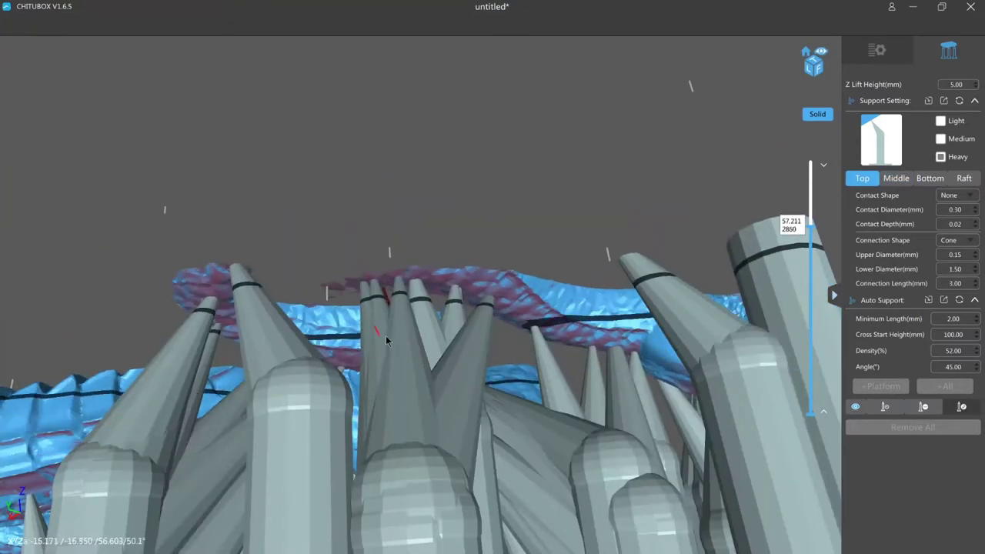
{"action": "left_click", "coordinate": [348, 410]}
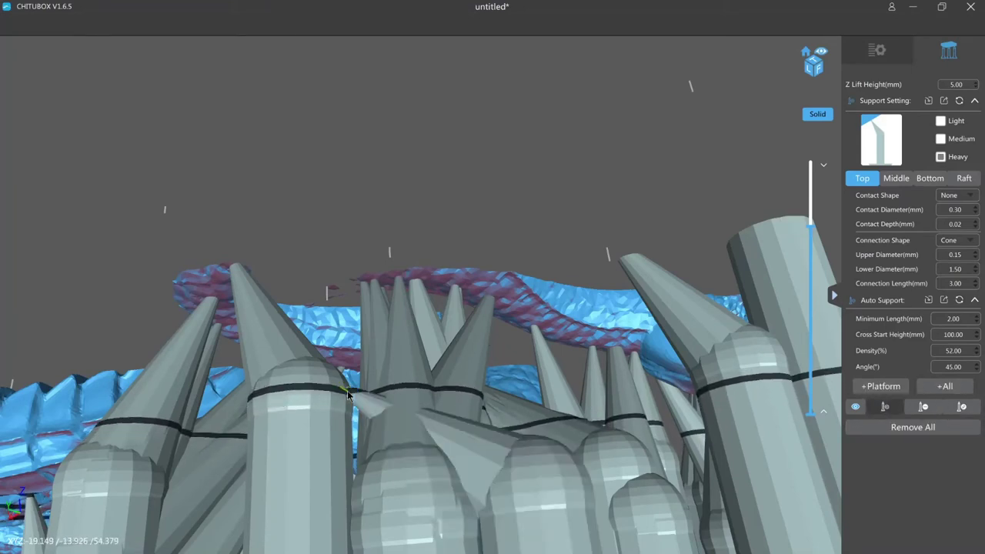
{"action": "left_click", "coordinate": [348, 394]}
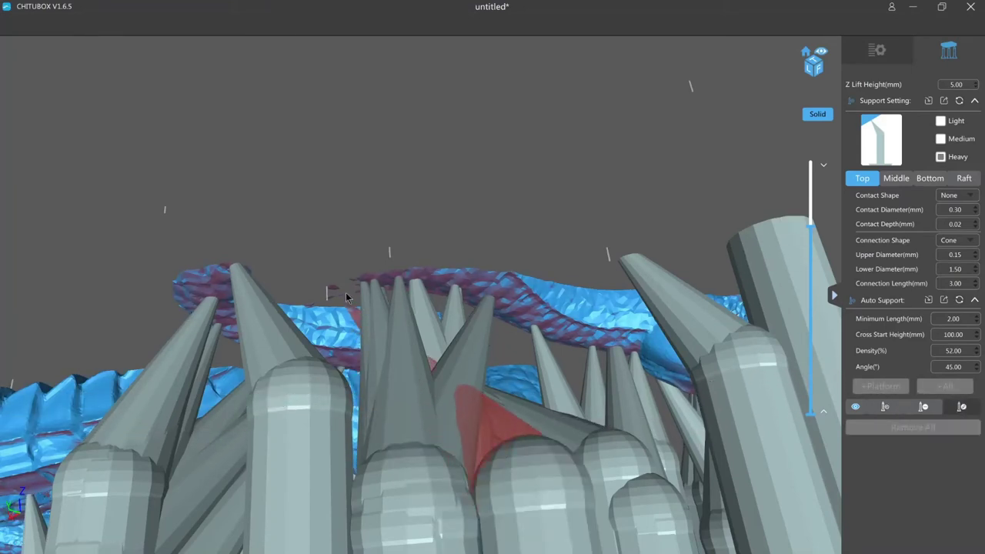
{"action": "left_click_drag", "start_coordinate": [344, 394], "coordinate": [334, 287], "text": "ctrl"}
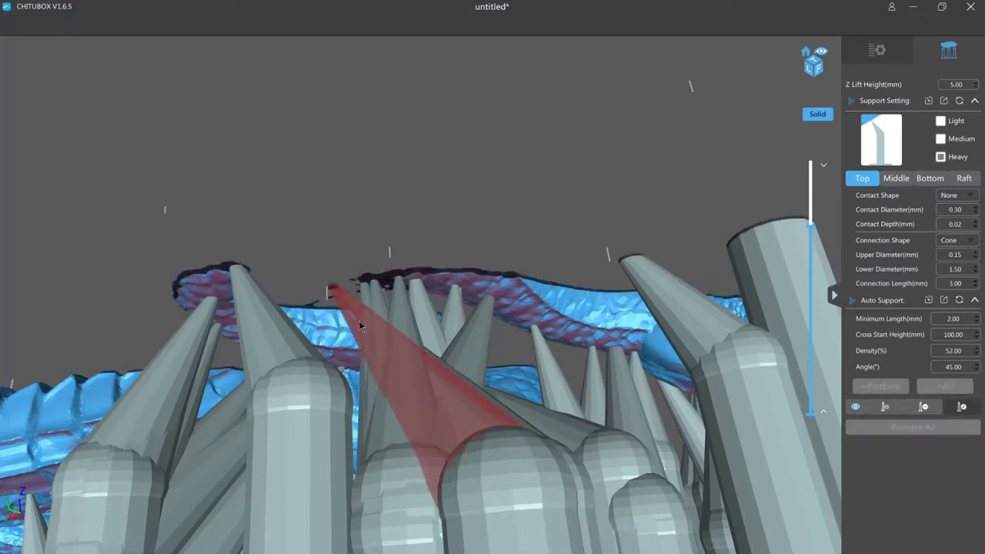
{"action": "left_click_drag", "start_coordinate": [360, 326], "coordinate": [339, 297], "text": "ctrl"}
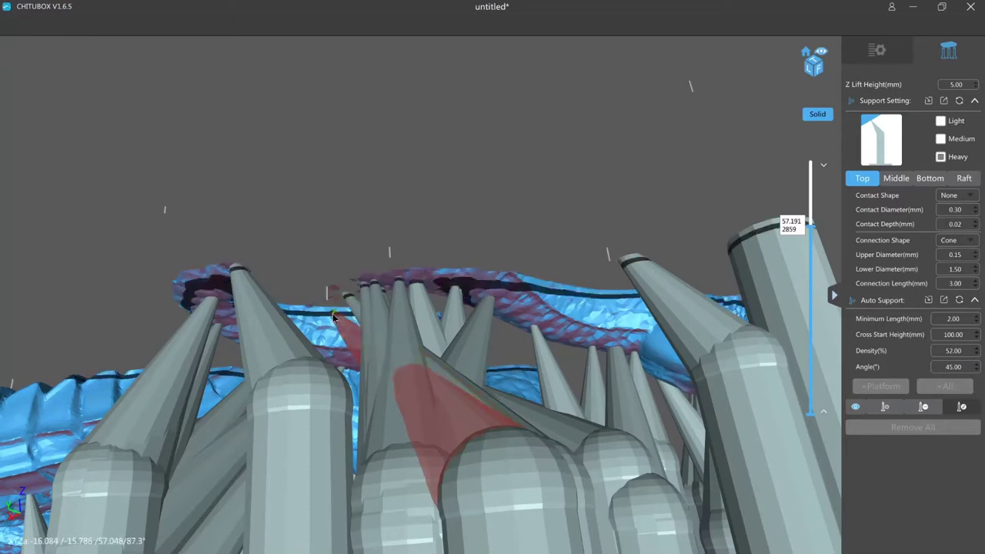
{"action": "left_click", "coordinate": [332, 292], "text": "ctrl"}
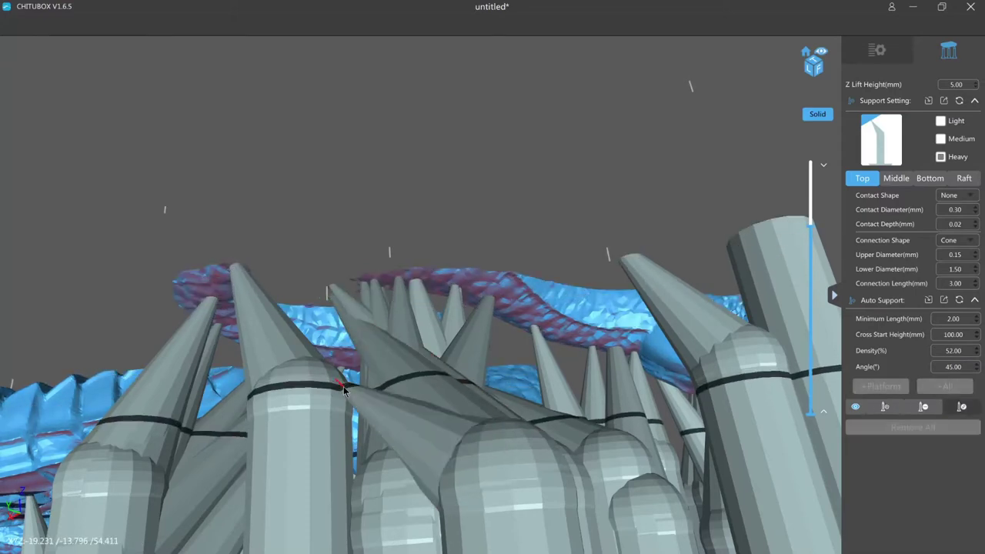
Move the new heavy support's tip onto the small island beyond the snake's outer end and shift its pillar slightly
{"action": "left_click_drag", "start_coordinate": [397, 392], "coordinate": [318, 301], "text": "ctrl"}
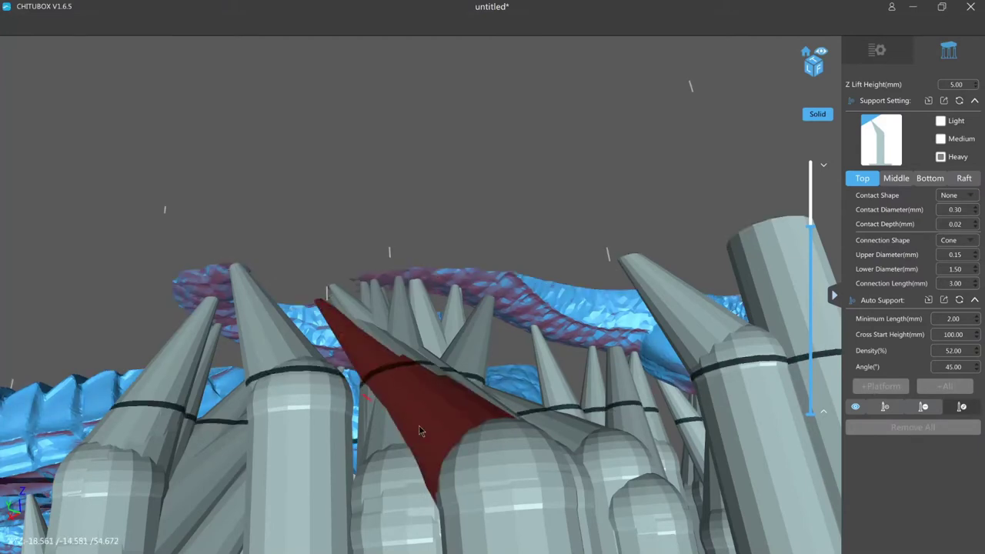
{"action": "mouse_move", "coordinate": [520, 527]}
{"action": "left_mouse_down"}
{"action": "mouse_move", "coordinate": [478, 528]}
{"action": "mouse_move", "coordinate": [505, 526]}
{"action": "left_mouse_up"}
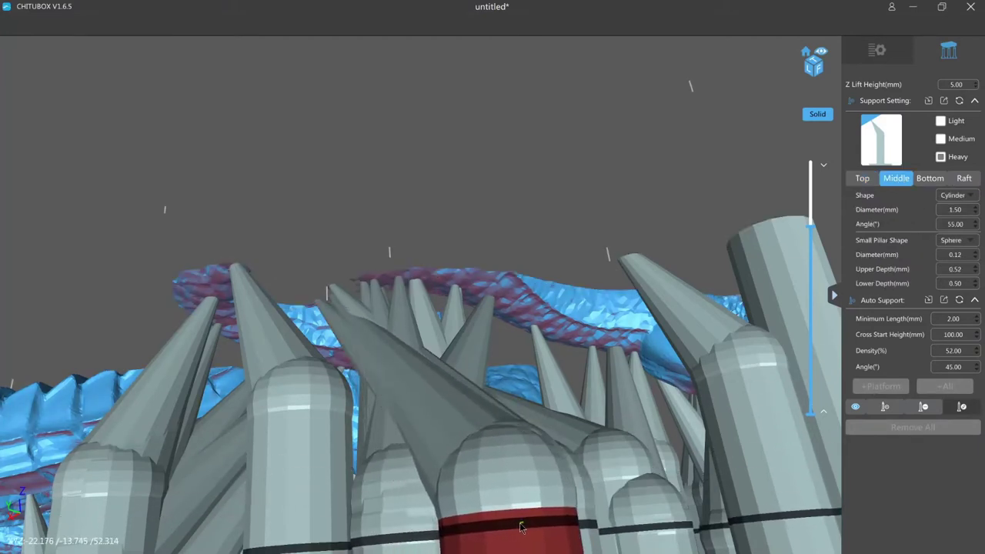
{"action": "middle_click_drag", "start_coordinate": [520, 527], "coordinate": [524, 497]}
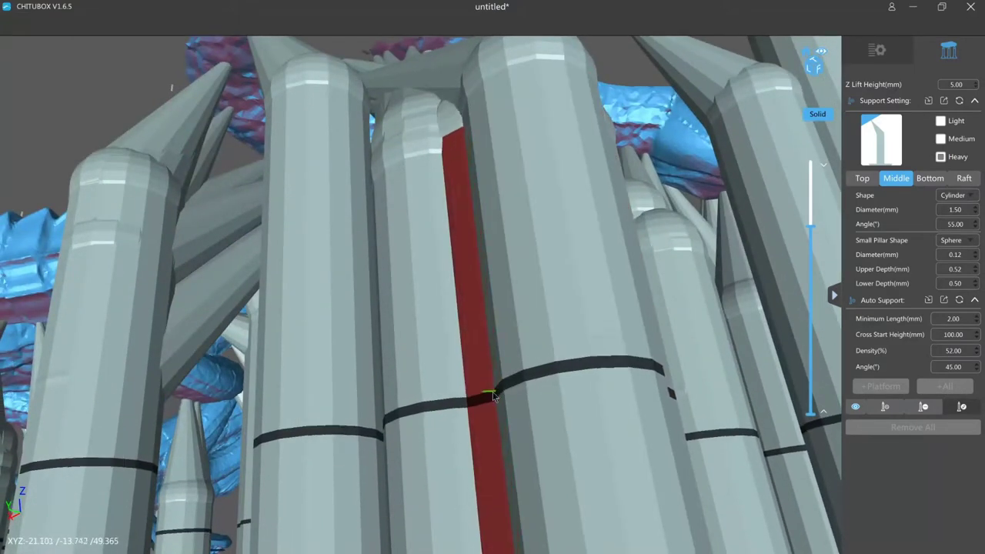
Merge the new heavy support's pillar and its neighbour with the adjacent pillars under the snake's tip
{"action": "left_click", "coordinate": [452, 396]}
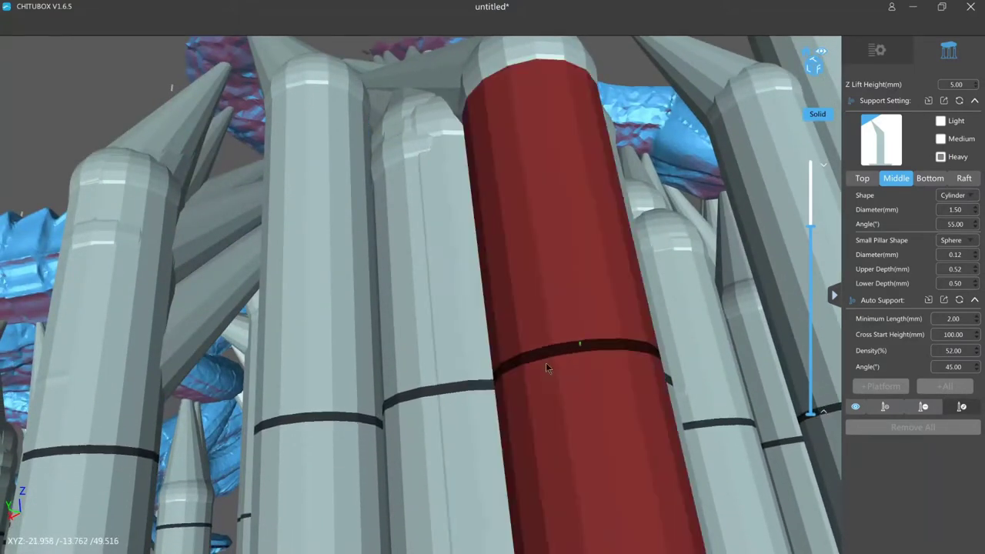
{"action": "left_click", "coordinate": [546, 362]}
{"action": "left_click", "coordinate": [524, 369]}
{"action": "left_click", "coordinate": [486, 381]}
{"action": "left_click", "coordinate": [456, 387]}
{"action": "left_click", "coordinate": [591, 365]}
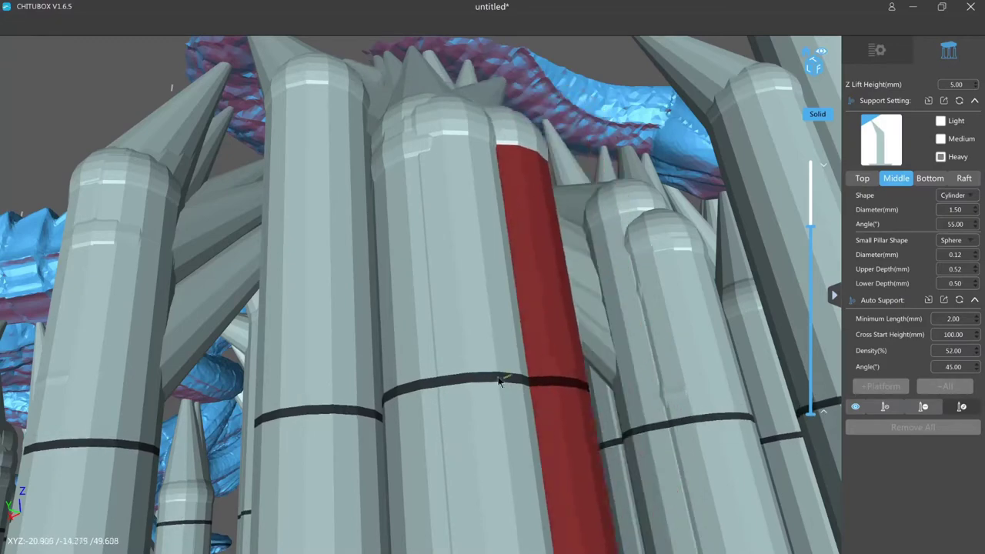
{"action": "left_click", "coordinate": [501, 376]}
{"action": "left_click", "coordinate": [479, 375]}
Check the support tips up to layer 2859 and move the outermost support's tip onto the small island beside it
{"action": "scroll", "coordinate": [450, 377], "scroll_direction": "up", "scroll_amount": 5}
{"action": "scroll", "coordinate": [461, 409], "scroll_direction": "down", "scroll_amount": 4}
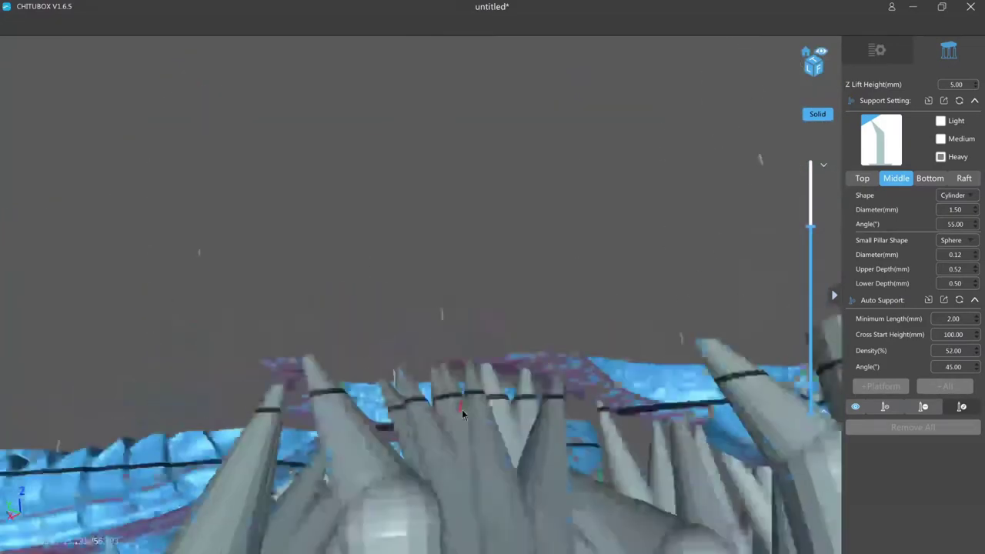
{"action": "scroll", "coordinate": [462, 411], "scroll_direction": "up", "scroll_amount": 2}
{"action": "scroll", "coordinate": [462, 411], "scroll_direction": "up", "scroll_amount": 6}
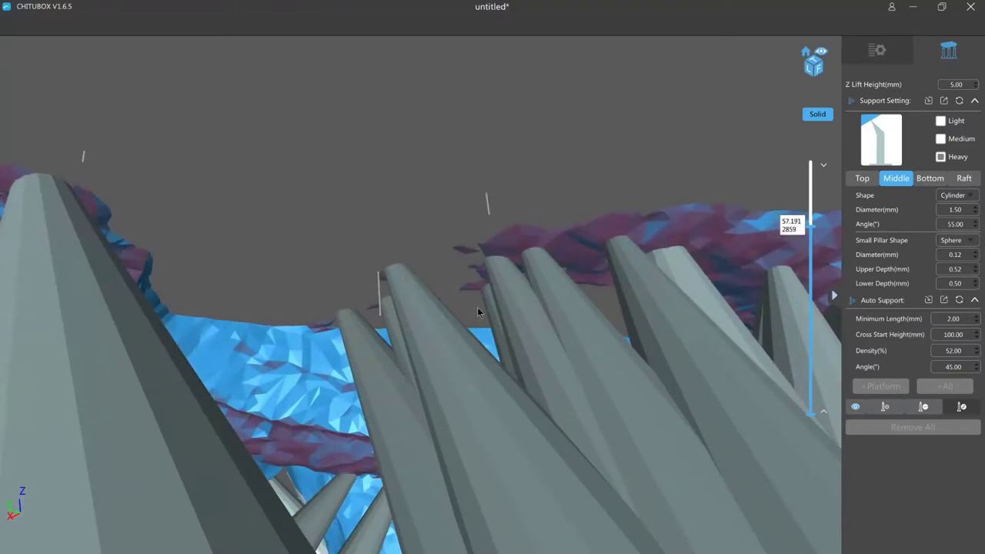
{"action": "left_click", "coordinate": [350, 332]}
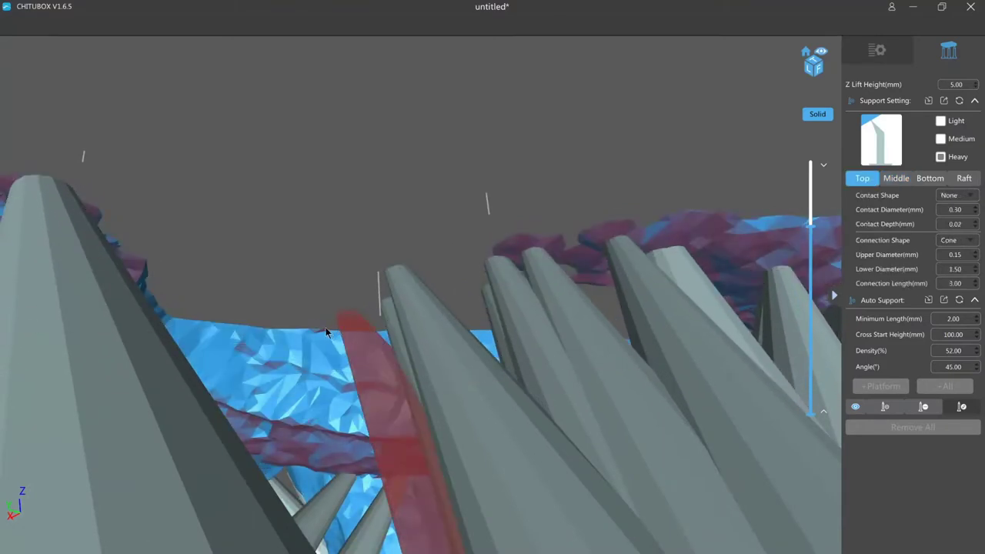
{"action": "left_click", "coordinate": [326, 328]}
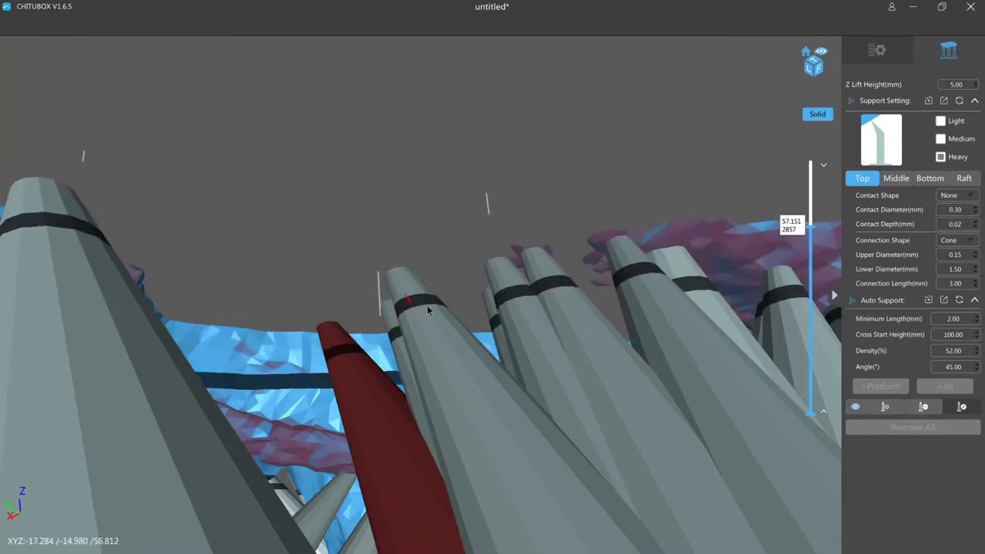
Examine the support tips and snake cross-sections from below and above at layers 2856 and 2857 for unsupported islands
{"action": "scroll", "coordinate": [563, 300], "scroll_direction": "down", "scroll_amount": 2}
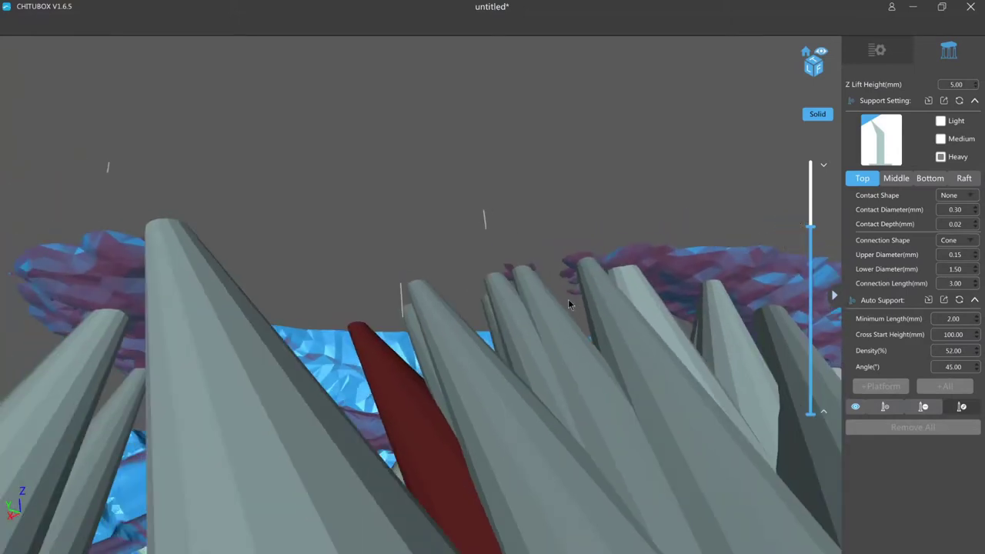
{"action": "scroll", "coordinate": [568, 300], "scroll_direction": "down", "scroll_amount": 2}
{"action": "scroll", "coordinate": [566, 305], "scroll_direction": "up", "scroll_amount": 2}
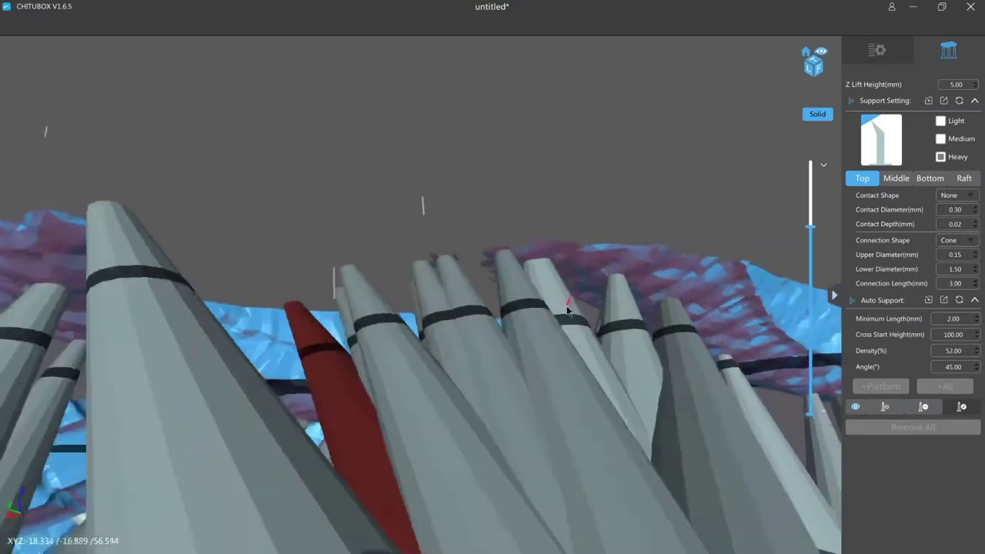
{"action": "right_click_drag", "start_coordinate": [567, 311], "coordinate": [572, 312]}
{"action": "scroll", "coordinate": [579, 325], "scroll_direction": "down", "scroll_amount": 8}
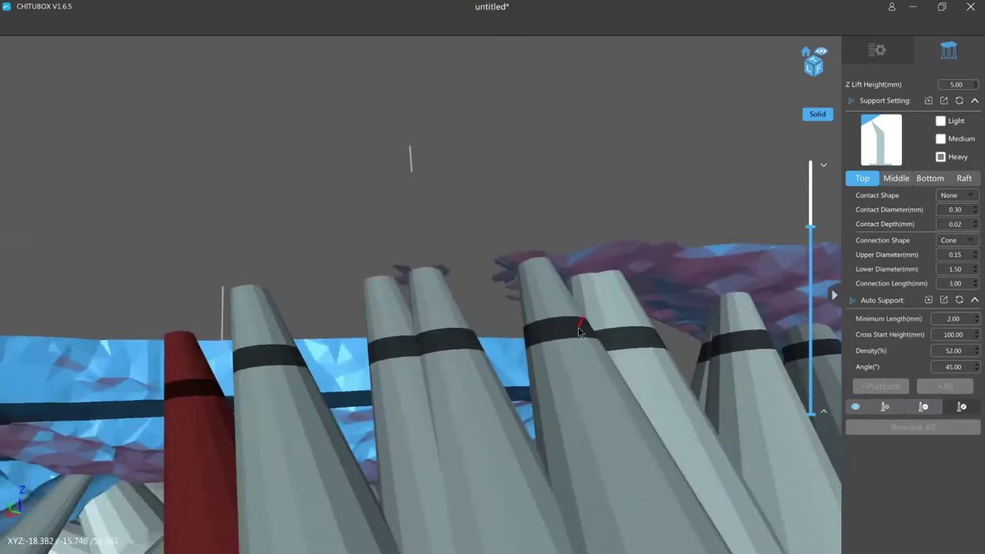
{"action": "scroll", "coordinate": [566, 384], "scroll_direction": "up", "scroll_amount": 8}
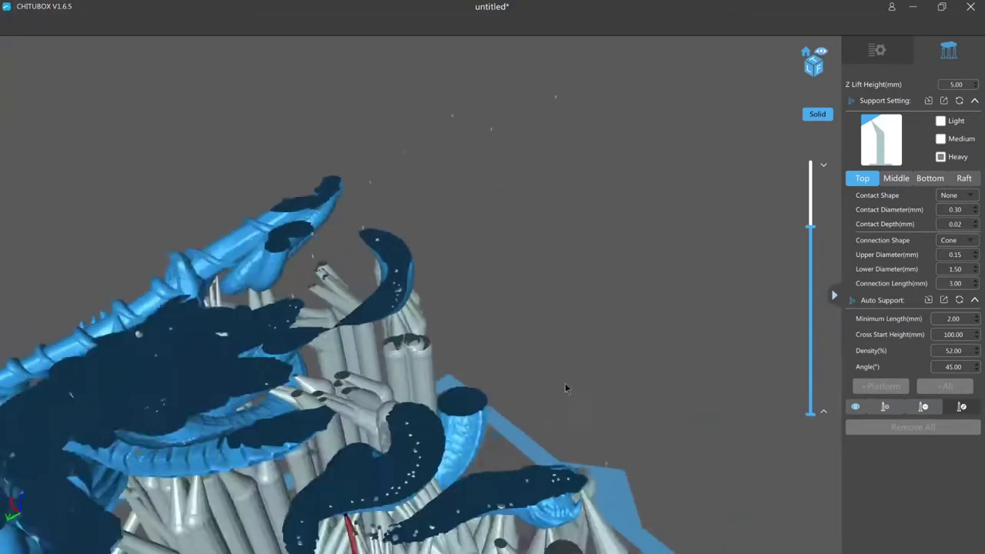
{"action": "scroll", "coordinate": [566, 340], "scroll_direction": "up", "scroll_amount": 5}
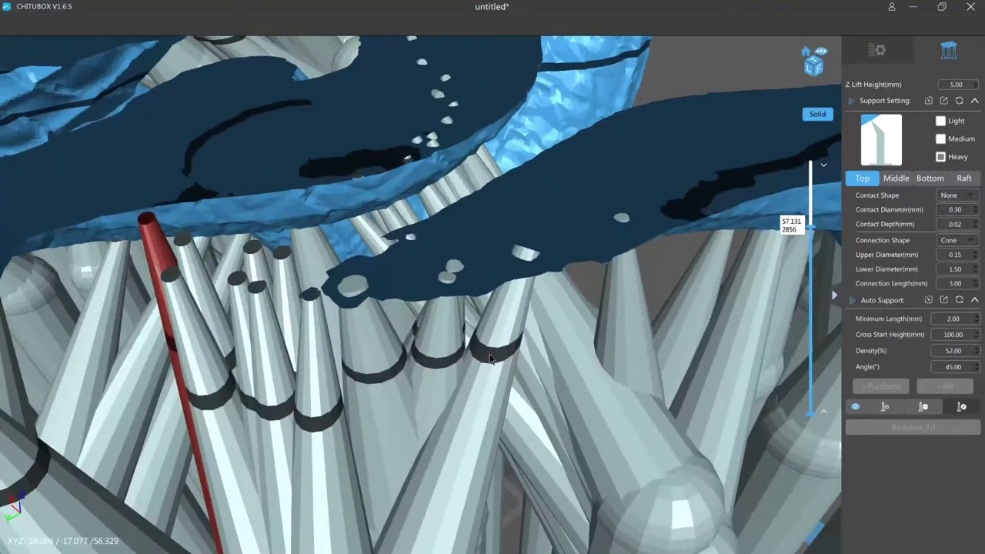
{"action": "key", "text": "Up"}
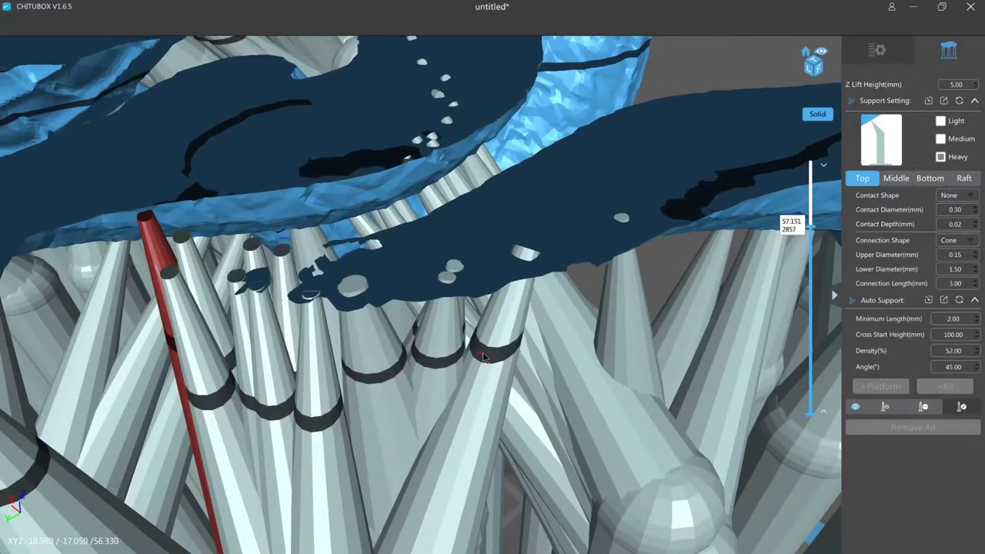
{"action": "right_click_drag", "start_coordinate": [446, 386], "coordinate": [453, 423]}
Move the selected support's pillar closer to the neighbouring heavy pillars and check the gap between them
{"action": "scroll", "coordinate": [454, 425], "scroll_direction": "up", "scroll_amount": 10}
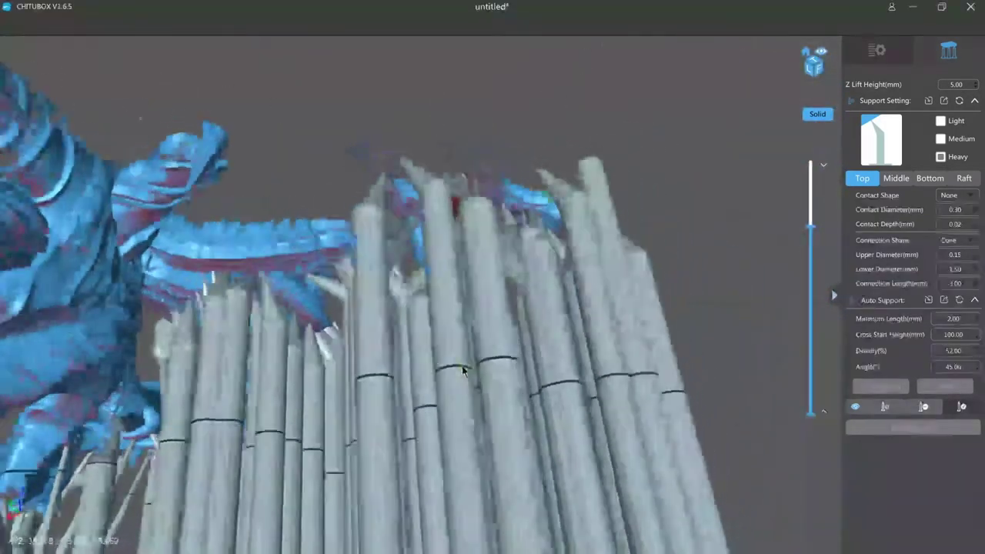
{"action": "scroll", "coordinate": [500, 358], "scroll_direction": "up", "scroll_amount": 10}
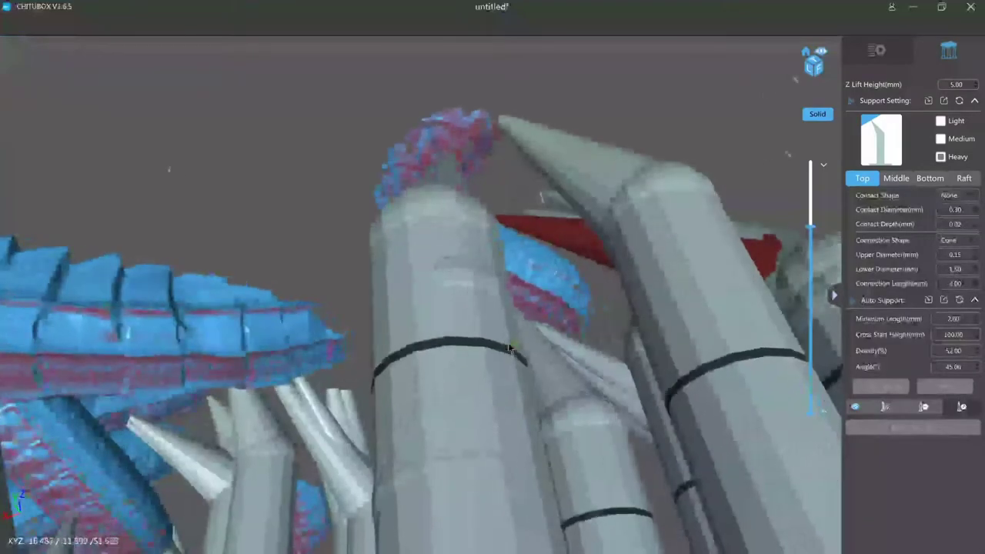
{"action": "scroll", "coordinate": [506, 318], "scroll_direction": "down", "scroll_amount": 5}
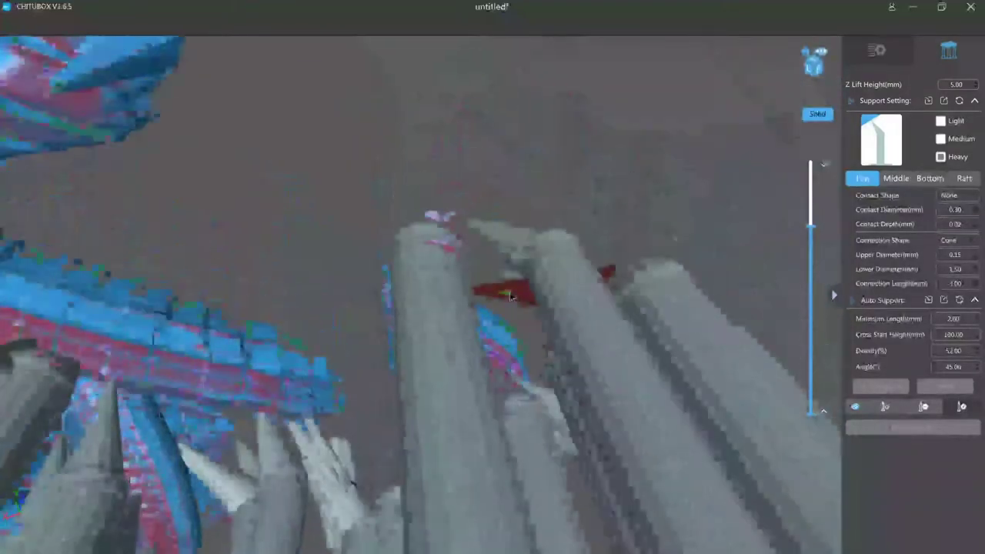
{"action": "left_click_drag", "start_coordinate": [398, 298], "coordinate": [506, 299]}
{"action": "left_click_drag", "start_coordinate": [309, 308], "coordinate": [479, 386]}
{"action": "scroll", "coordinate": [479, 370], "scroll_direction": "up", "scroll_amount": 5}
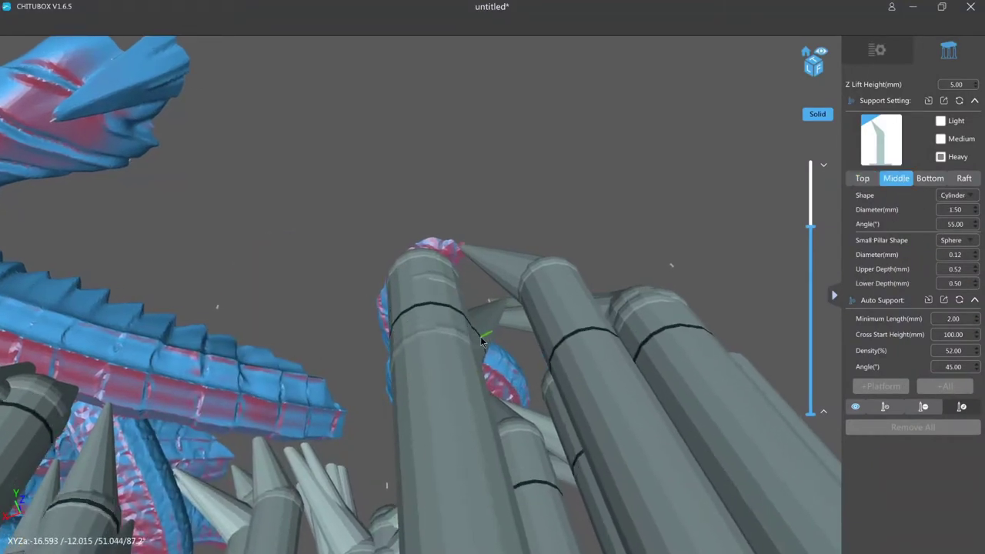
{"action": "scroll", "coordinate": [477, 366], "scroll_direction": "up", "scroll_amount": 5}
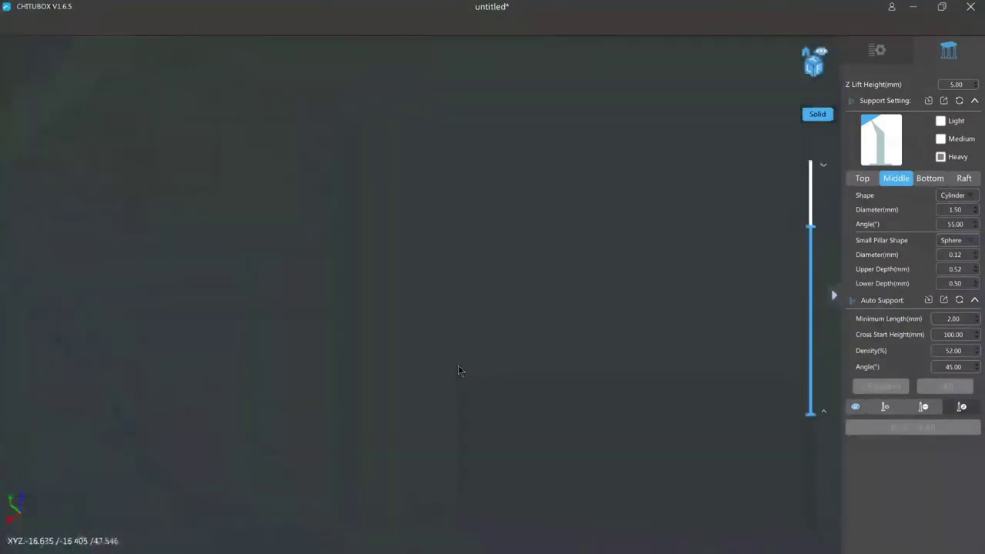
{"action": "scroll", "coordinate": [462, 377], "scroll_direction": "up", "scroll_amount": 5}
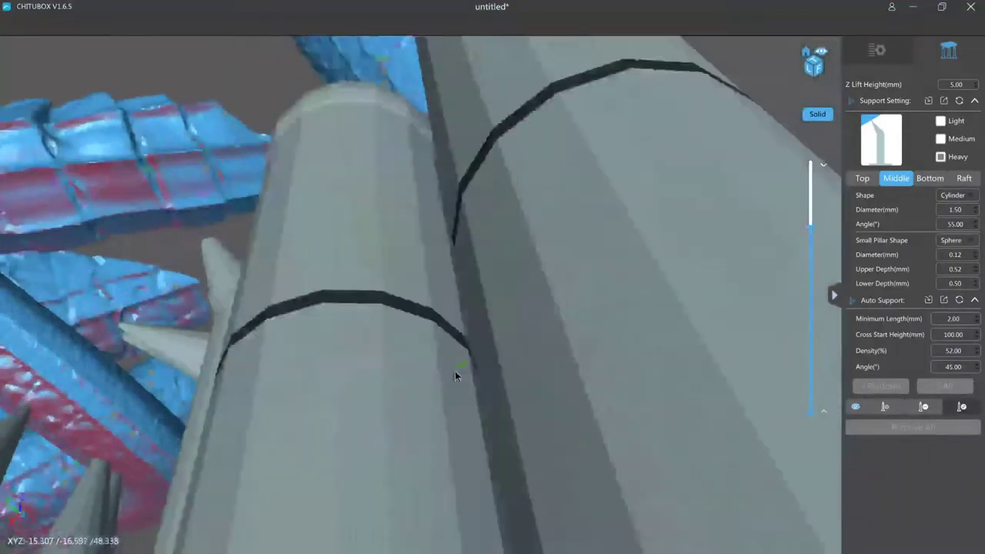
{"action": "scroll", "coordinate": [456, 393], "scroll_direction": "up", "scroll_amount": 5}
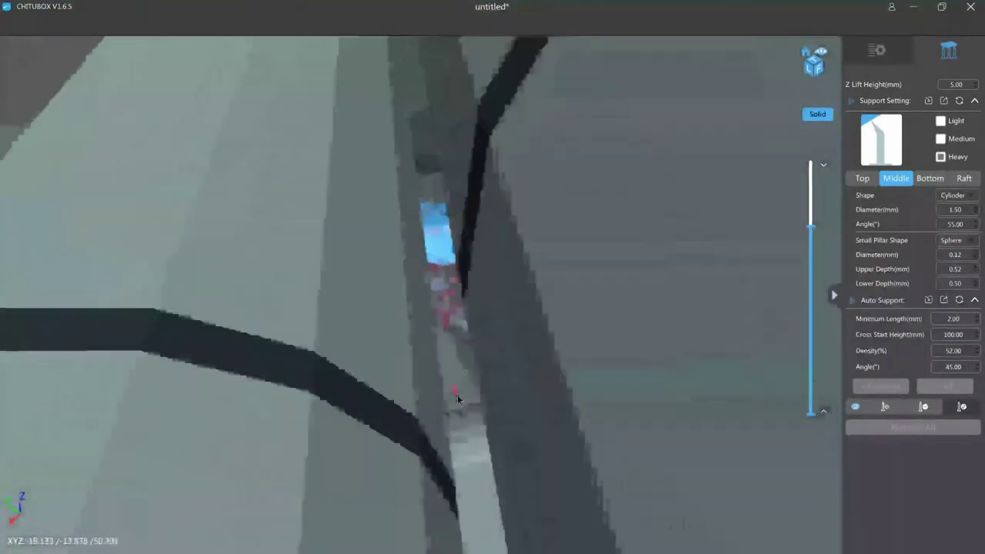
Reposition the tip of a heavy support within the dense support cluster beneath the tentacle
{"action": "scroll", "coordinate": [454, 402], "scroll_direction": "up", "scroll_amount": 5}
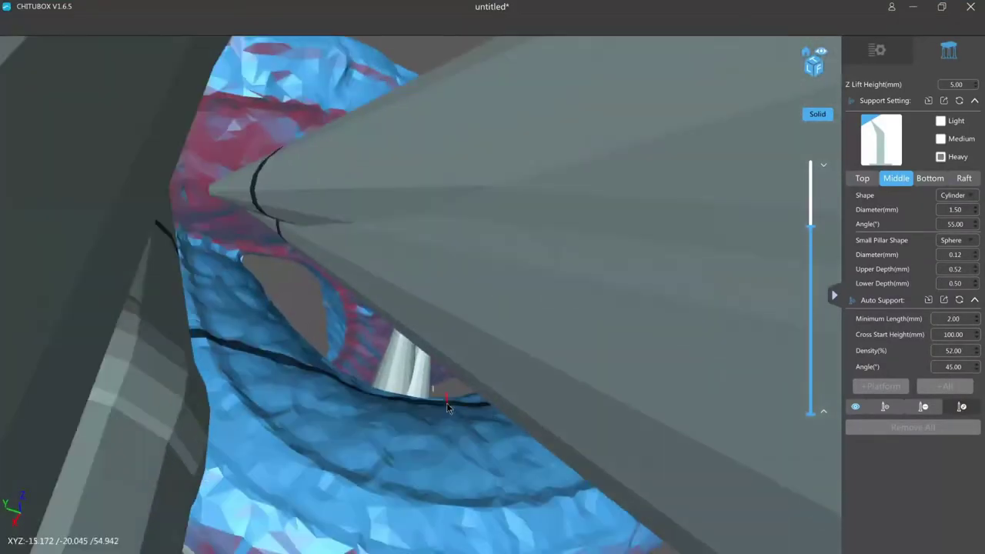
{"action": "scroll", "coordinate": [446, 412], "scroll_direction": "up", "scroll_amount": 5}
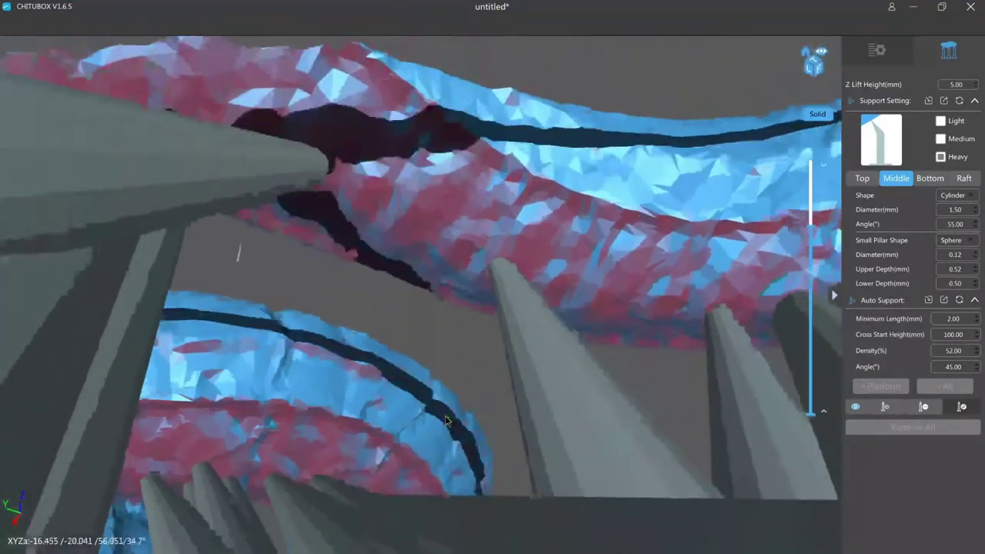
{"action": "scroll", "coordinate": [454, 420], "scroll_direction": "up", "scroll_amount": 5}
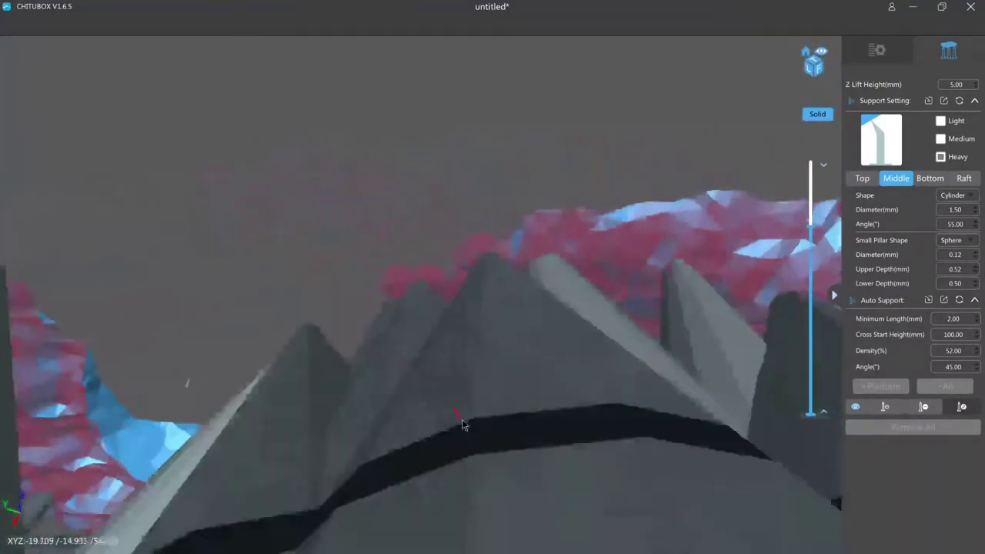
{"action": "scroll", "coordinate": [461, 423], "scroll_direction": "up", "scroll_amount": 5}
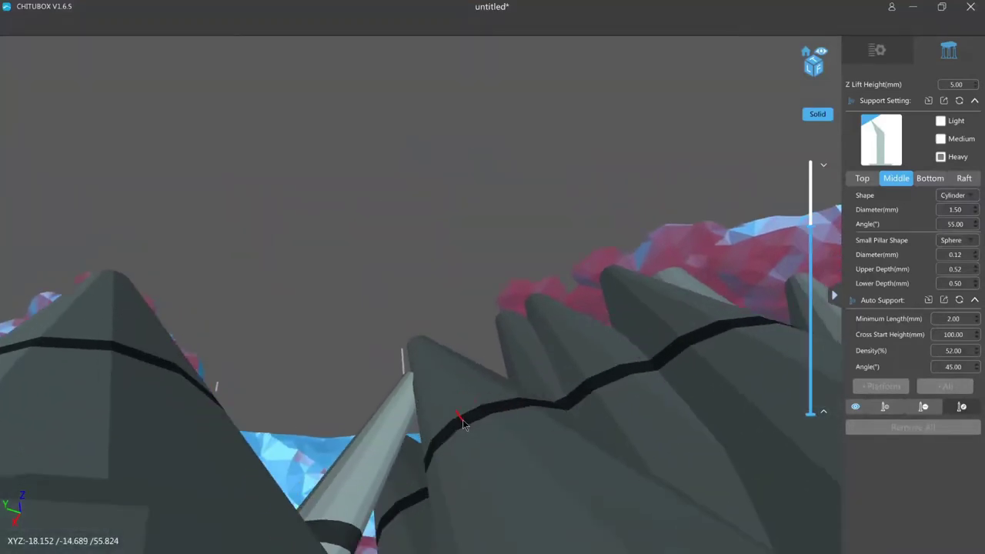
{"action": "scroll", "coordinate": [461, 424], "scroll_direction": "up", "scroll_amount": 5}
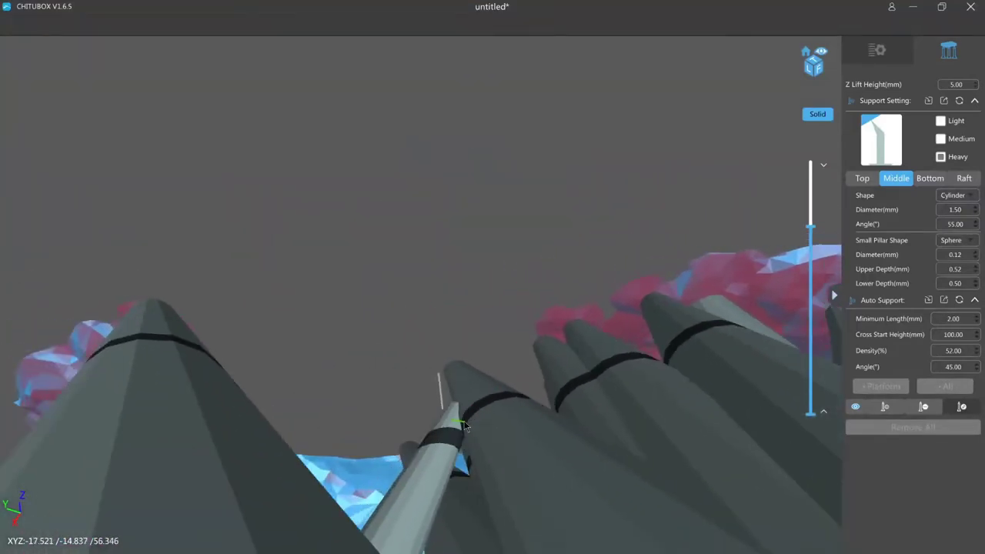
{"action": "scroll", "coordinate": [463, 413], "scroll_direction": "down", "scroll_amount": 3}
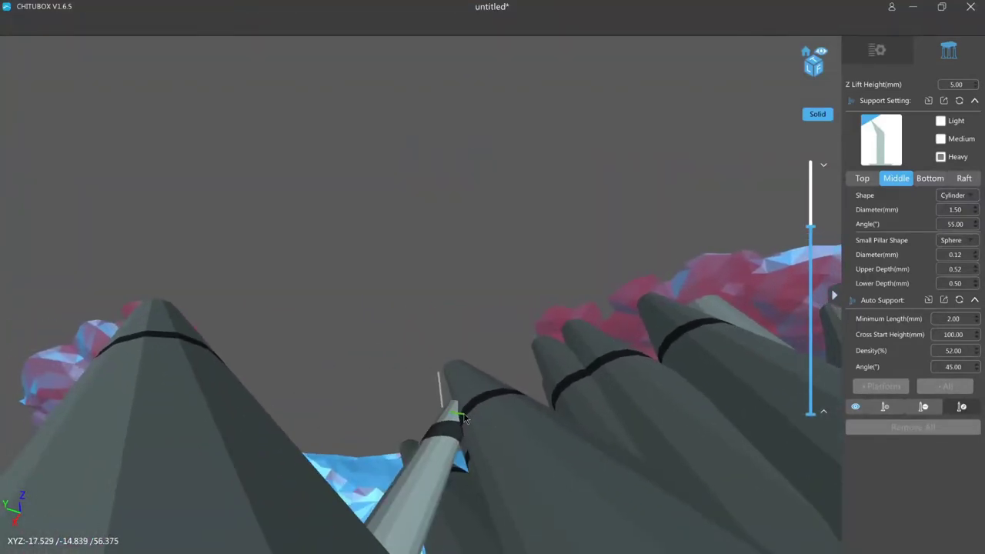
{"action": "scroll", "coordinate": [464, 422], "scroll_direction": "up", "scroll_amount": 8}
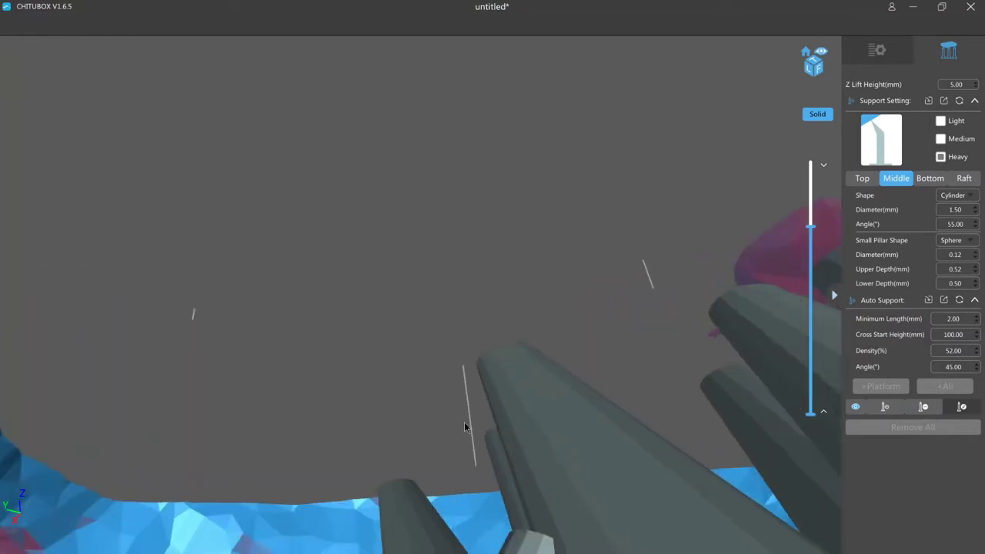
{"action": "left_click_drag", "start_coordinate": [483, 498], "coordinate": [546, 399]}
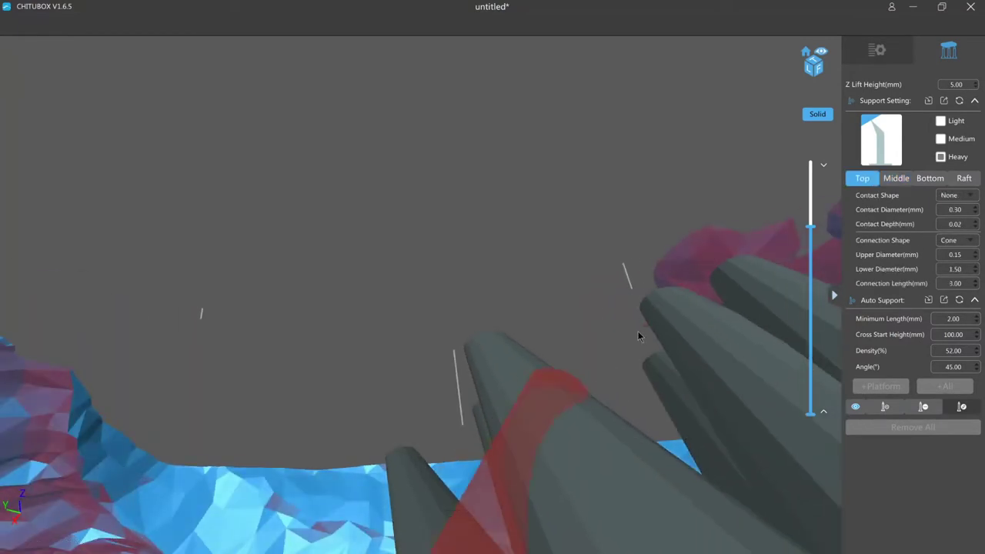
Step the slice view up to layer 2859 at 57.191 mm to examine the unsupported islands around the edited support
{"action": "scroll", "coordinate": [642, 332], "scroll_direction": "down", "scroll_amount": 2}
{"action": "scroll", "coordinate": [646, 330], "scroll_direction": "down", "scroll_amount": 8}
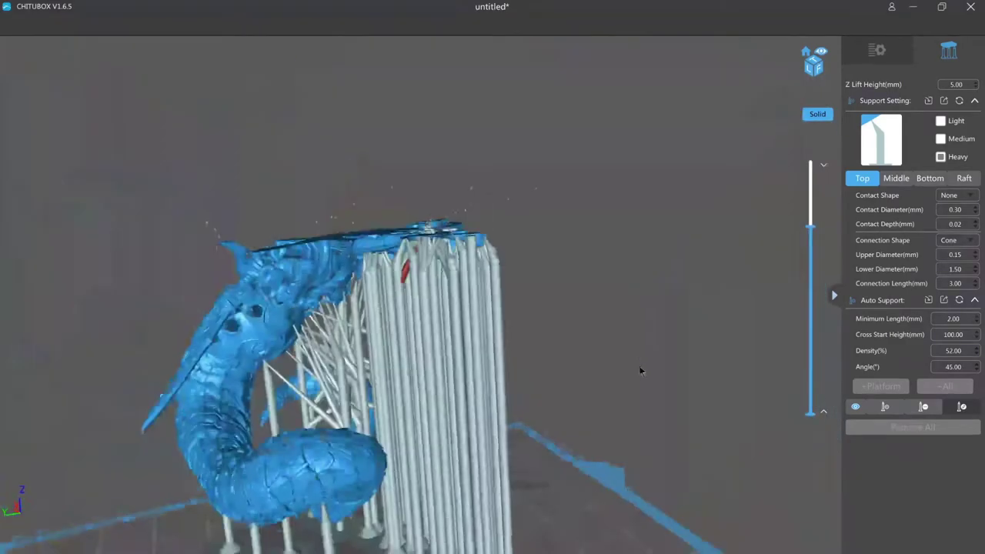
{"action": "scroll", "coordinate": [639, 365], "scroll_direction": "up", "scroll_amount": 10}
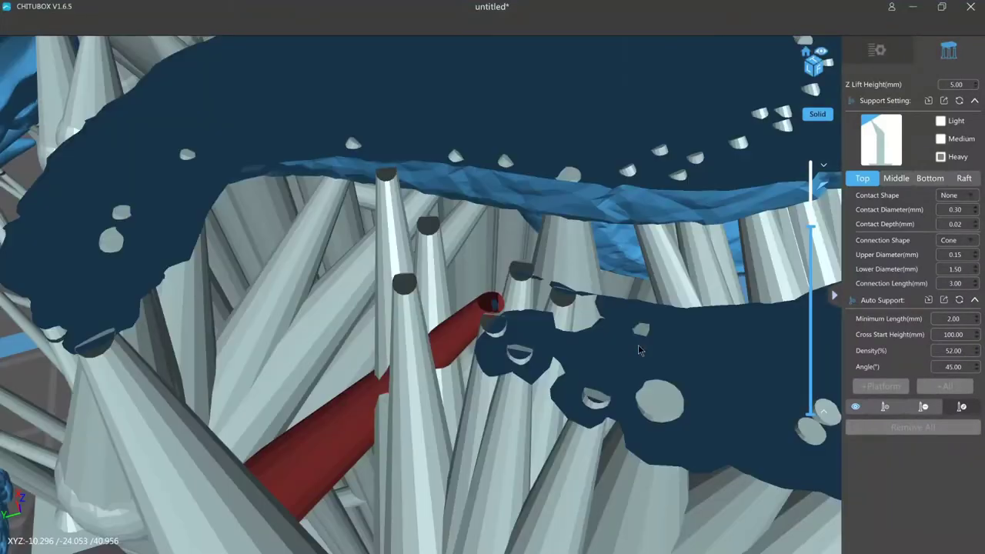
{"action": "left_click", "coordinate": [810, 227]}
{"action": "key", "text": "Up"}
{"action": "key", "text": "Up"}
{"action": "key", "text": "Up"}
{"action": "key", "text": "Up"}
{"action": "key", "text": "Up"}
{"action": "key", "text": "Up"}
{"action": "key", "text": "Up"}
{"action": "key", "text": "Up"}
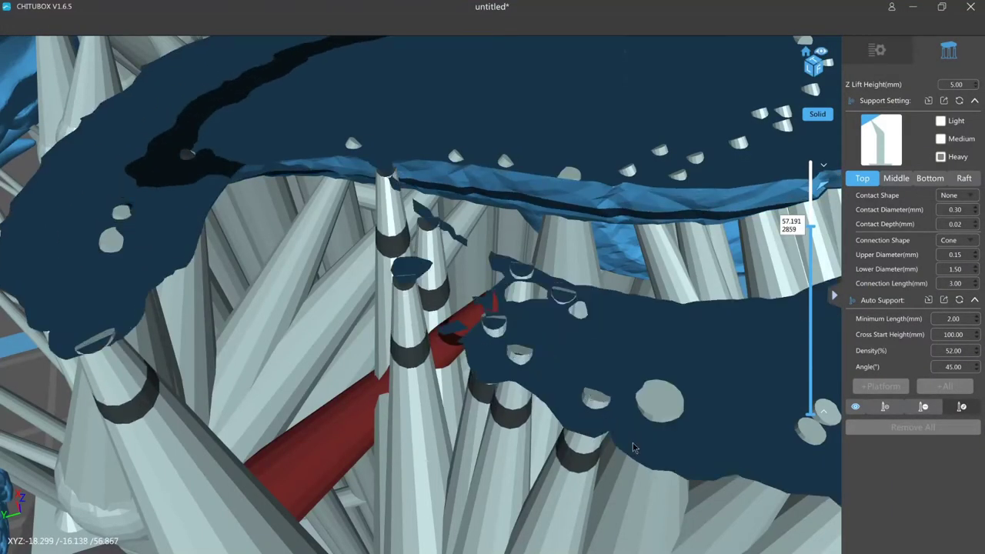
{"action": "key", "text": "Down"}
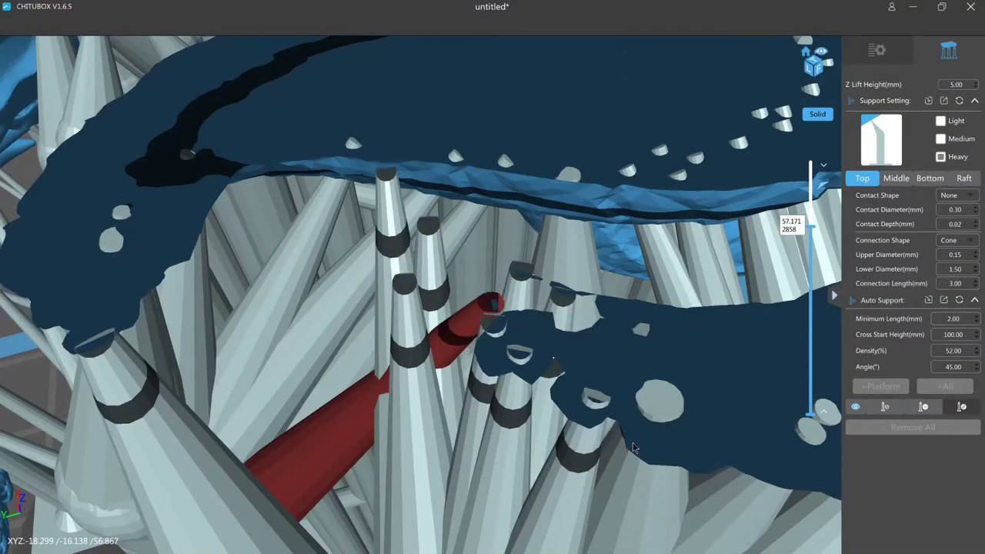
{"action": "key", "text": "Up"}
Move the upper joint of the front support's pillar onto the neighbouring pillar
{"action": "scroll", "coordinate": [526, 406], "scroll_direction": "down", "scroll_amount": 5}
{"action": "mouse_move", "coordinate": [525, 405]}
{"action": "right_mouse_down"}
{"action": "mouse_move", "coordinate": [524, 378]}
{"action": "mouse_move", "coordinate": [511, 407]}
{"action": "right_mouse_up"}
{"action": "scroll", "coordinate": [515, 449], "scroll_direction": "up", "scroll_amount": 6}
{"action": "scroll", "coordinate": [515, 453], "scroll_direction": "down", "scroll_amount": 6}
{"action": "mouse_move", "coordinate": [515, 458]}
{"action": "right_mouse_down"}
{"action": "mouse_move", "coordinate": [518, 429]}
{"action": "mouse_move", "coordinate": [519, 454]}
{"action": "mouse_move", "coordinate": [530, 448]}
{"action": "right_mouse_up"}
{"action": "scroll", "coordinate": [518, 429], "scroll_direction": "up", "scroll_amount": 3}
{"action": "scroll", "coordinate": [530, 448], "scroll_direction": "up", "scroll_amount": 2}
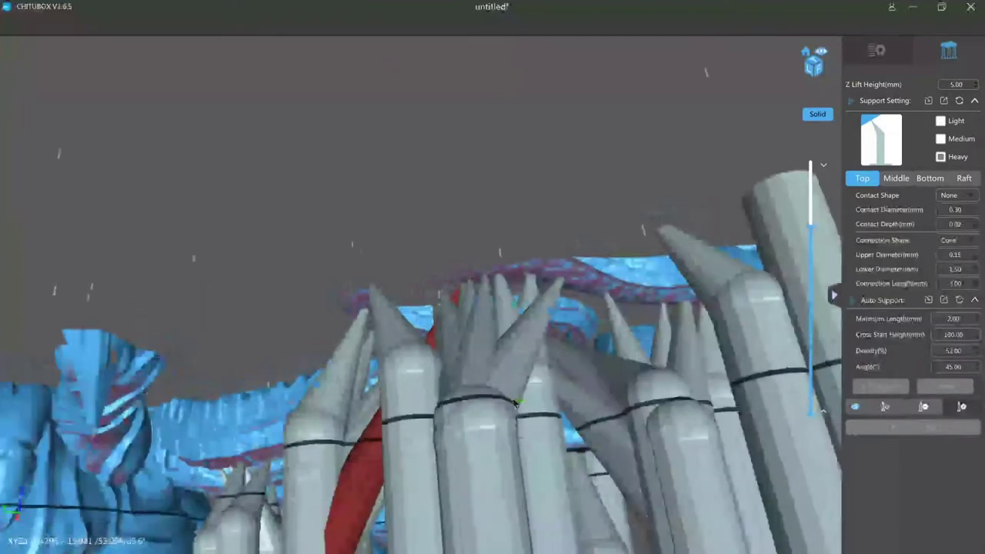
{"action": "key", "text": "Escape"}
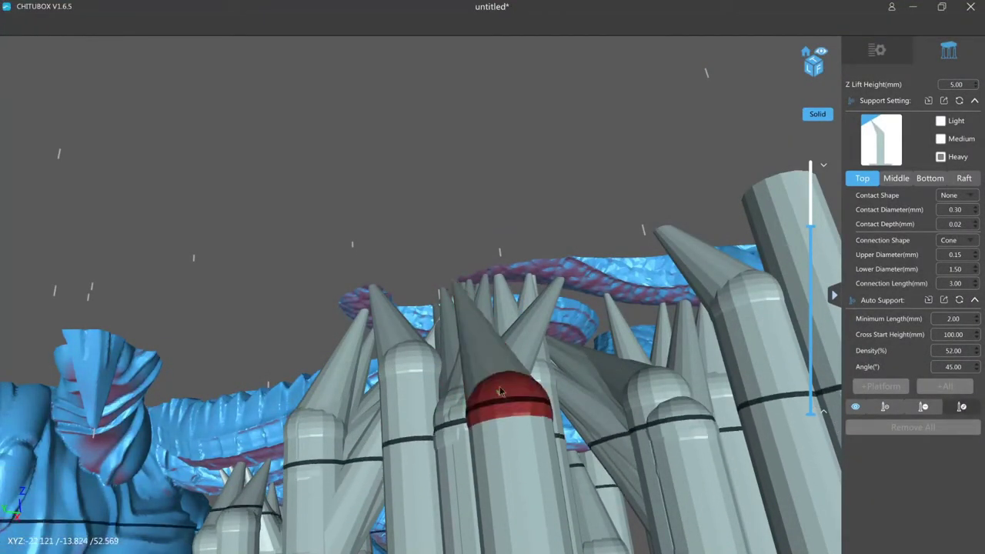
{"action": "left_click_drag", "start_coordinate": [498, 443], "coordinate": [457, 461]}
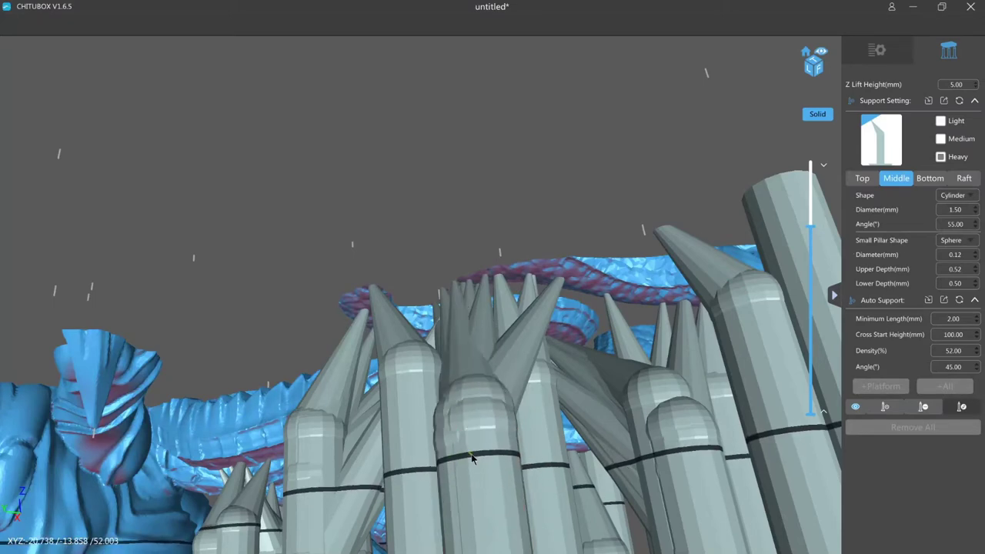
{"action": "scroll", "coordinate": [490, 362], "scroll_direction": "up", "scroll_amount": 3}
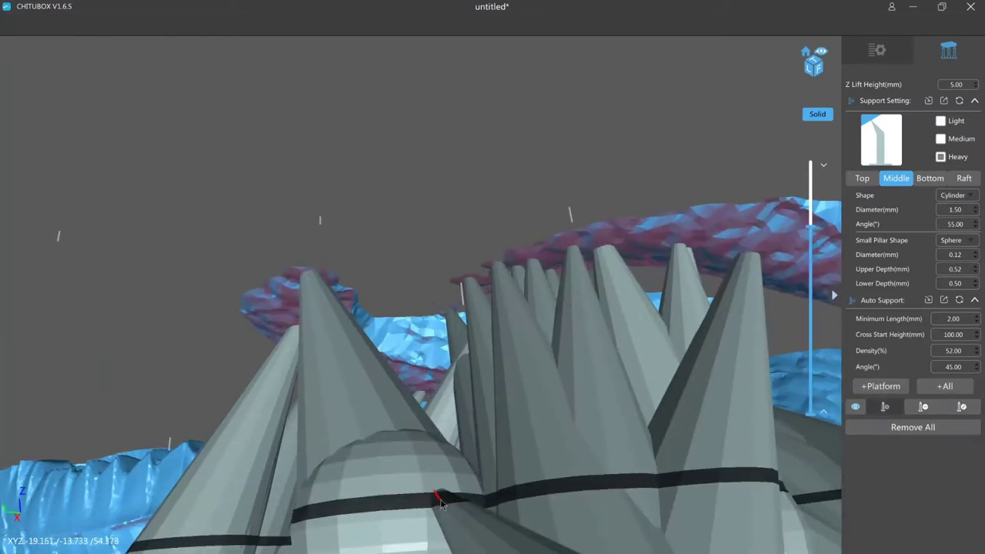
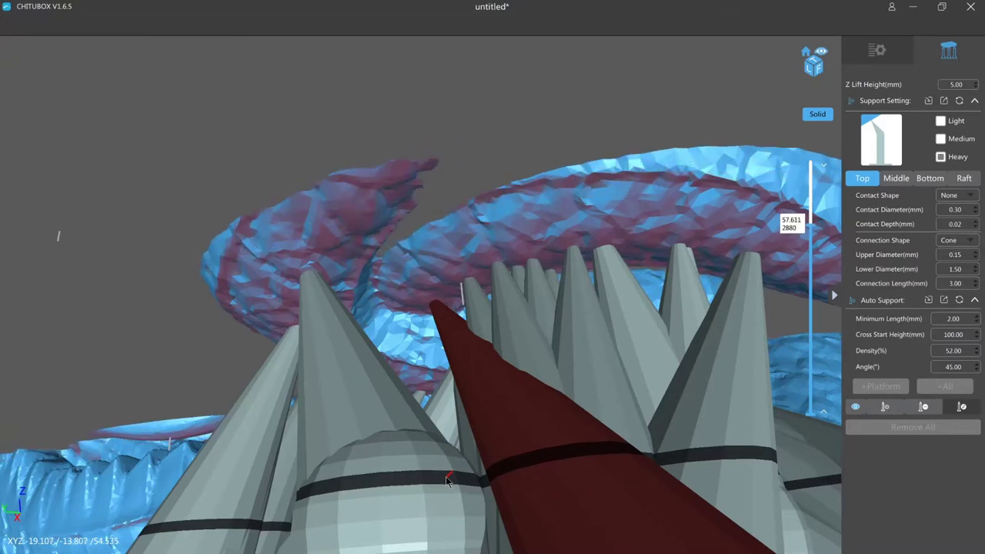
Raise the slice view to layer 2889 at 57.791 mm and attach a heavy support to the curled tentacle's thin tip
{"action": "key", "text": "Up"}
{"action": "key", "text": "Up"}
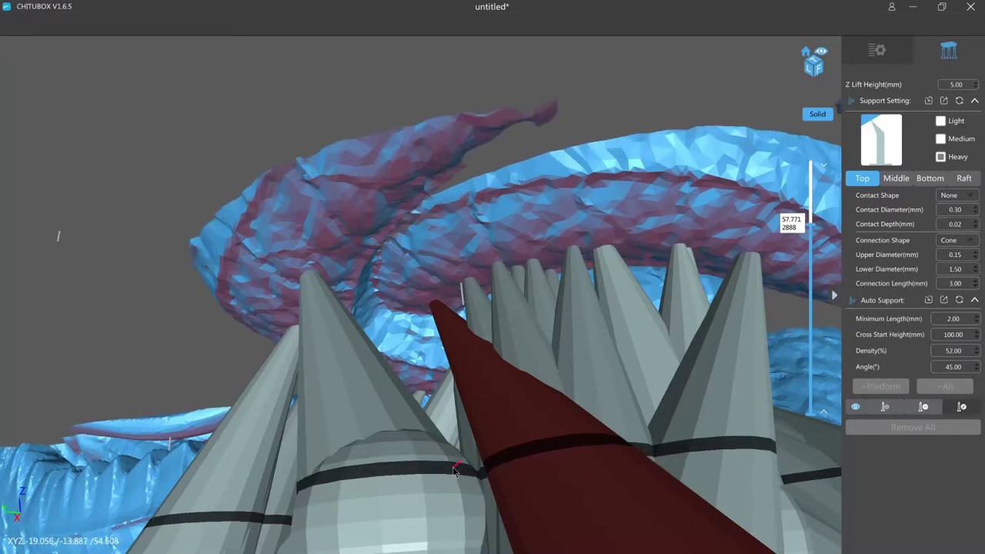
{"action": "left_click_drag", "start_coordinate": [454, 471], "coordinate": [499, 137]}
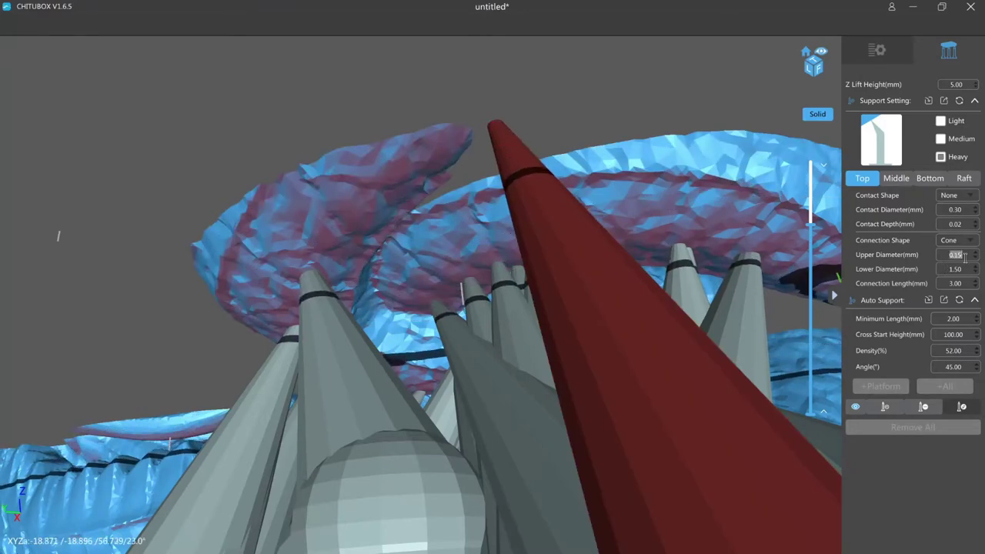
{"action": "left_click", "coordinate": [682, 77]}
{"action": "left_click_drag", "start_coordinate": [810, 225], "coordinate": [810, 223]}
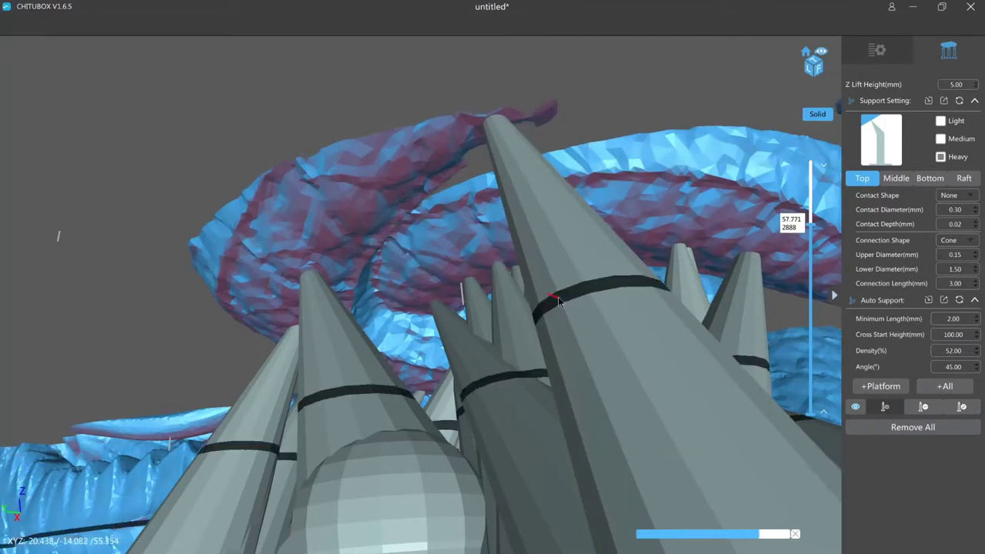
{"action": "scroll", "coordinate": [460, 431], "scroll_direction": "down", "scroll_amount": 3}
{"action": "scroll", "coordinate": [460, 429], "scroll_direction": "up", "scroll_amount": 2}
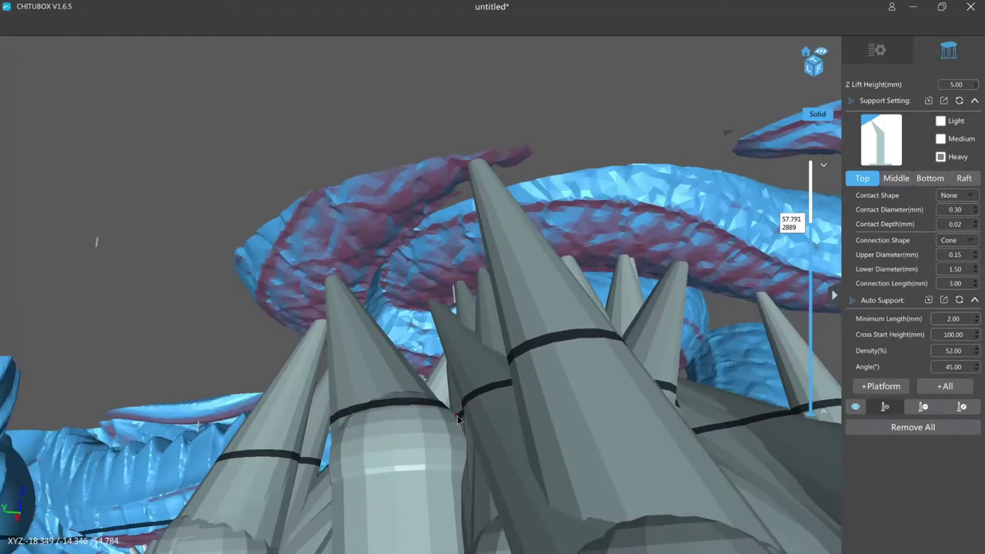
Add three heavy supports to the small separate islands that continue the tentacle's edge
{"action": "left_click", "coordinate": [435, 452]}
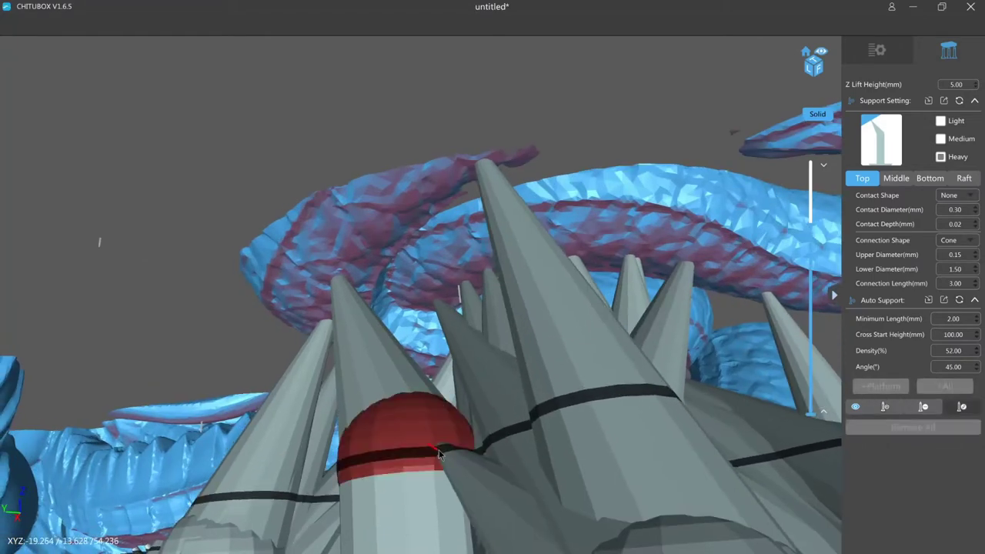
{"action": "left_click", "coordinate": [735, 135]}
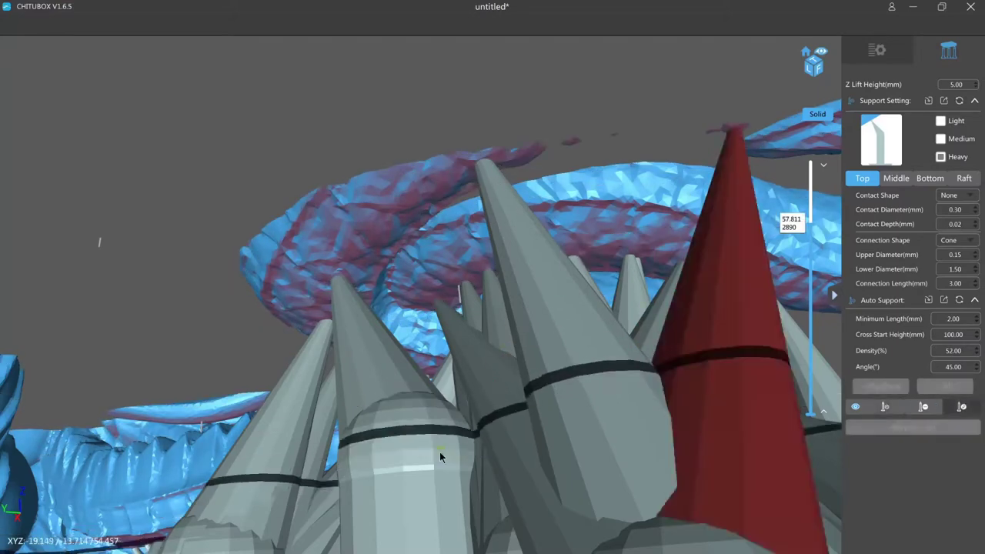
{"action": "left_click", "coordinate": [572, 147]}
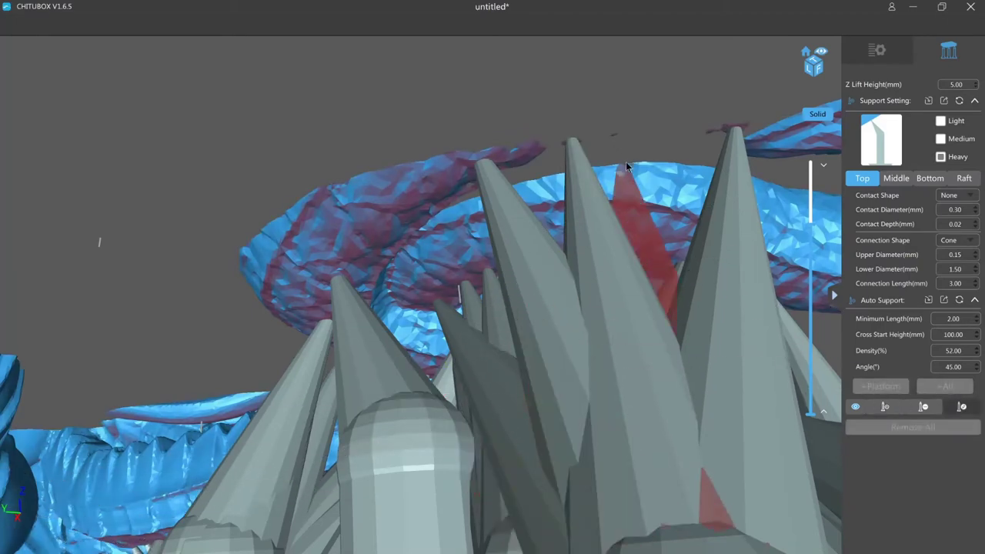
{"action": "left_click", "coordinate": [616, 136]}
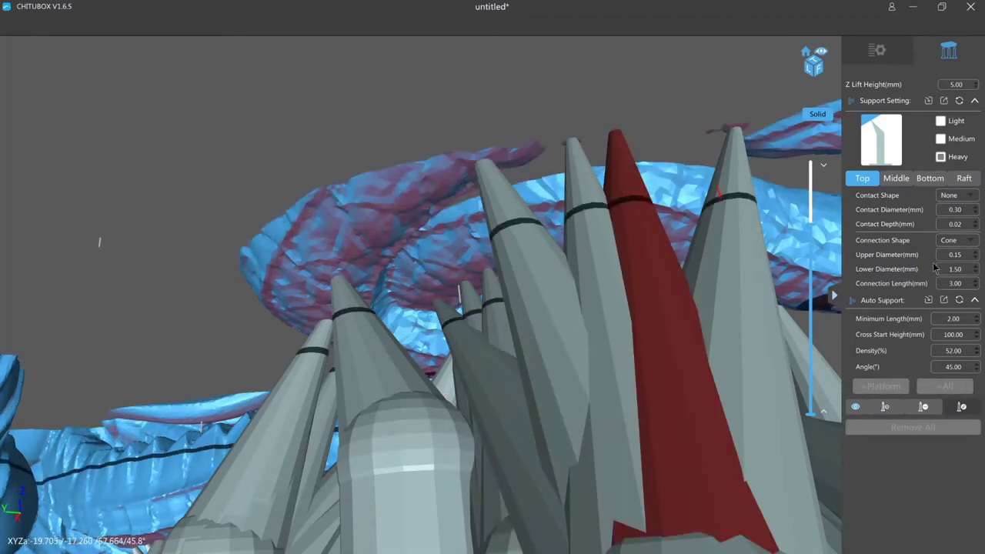
Widen the middle island support's upper diameter and add two more heavy supports along the same tentacle edge
{"action": "left_click", "coordinate": [976, 253]}
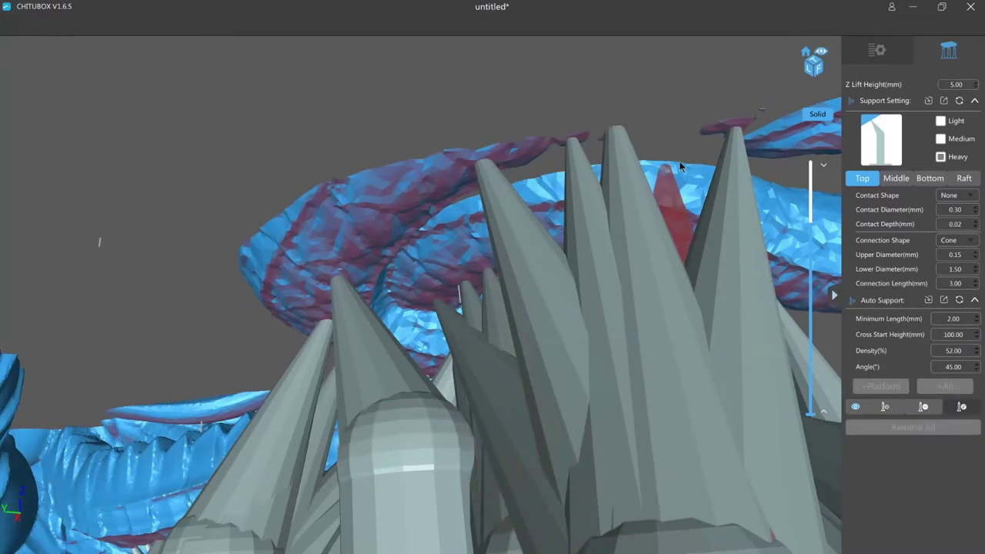
{"action": "left_click", "coordinate": [762, 115]}
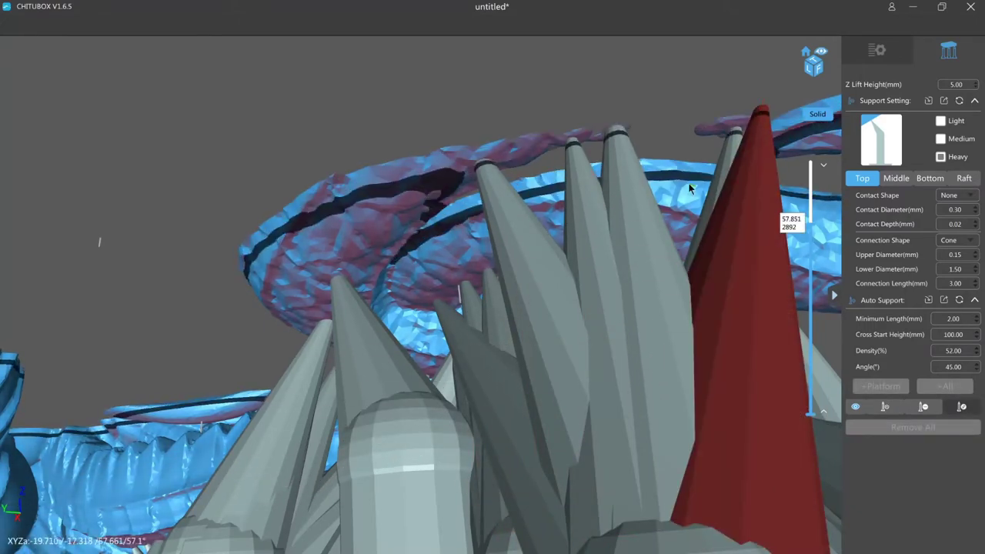
{"action": "key", "text": "Delete"}
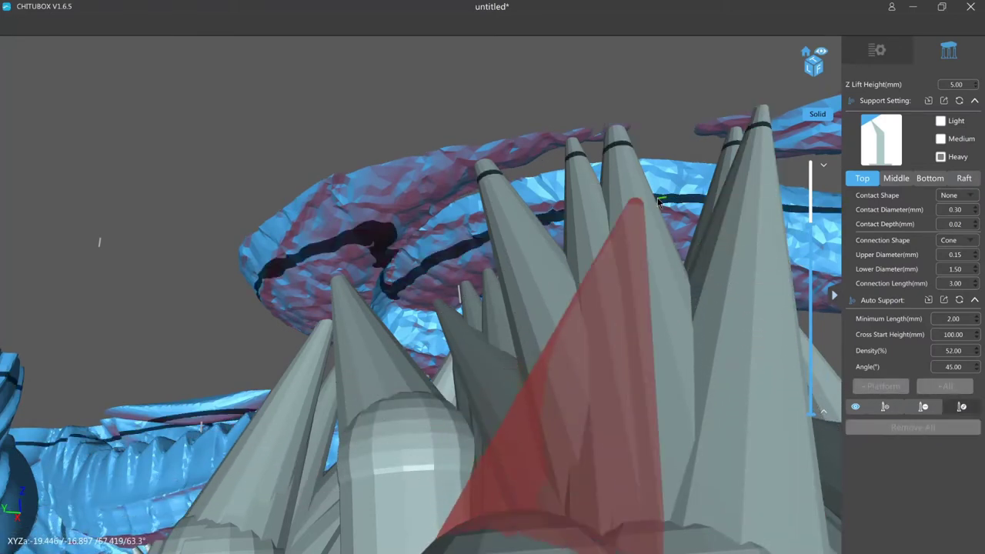
{"action": "left_click_drag", "start_coordinate": [659, 202], "coordinate": [671, 128]}
{"action": "scroll", "coordinate": [602, 351], "scroll_direction": "down", "scroll_amount": 3}
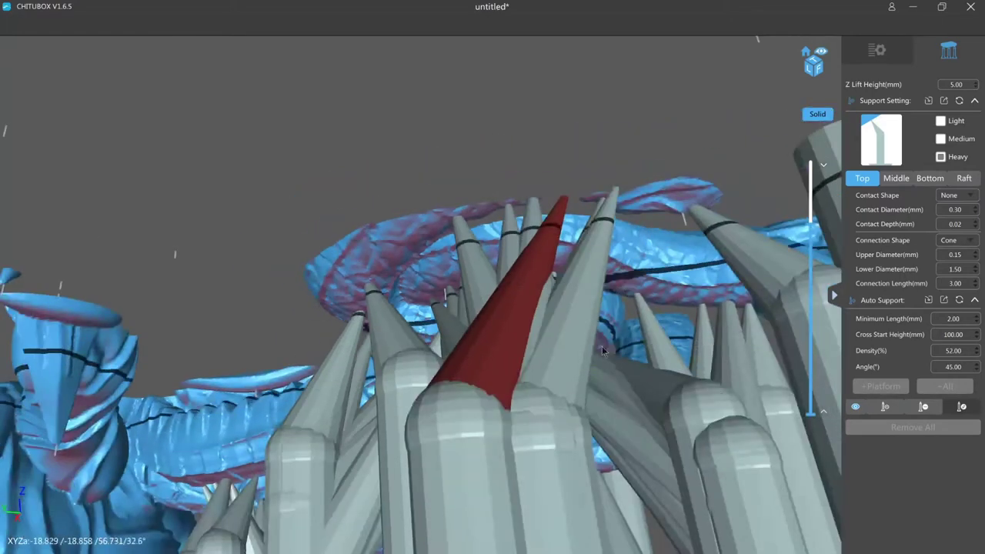
Move the newest support's upper joint onto the neighbouring pillar and select its tip for editing
{"action": "left_click", "coordinate": [481, 468]}
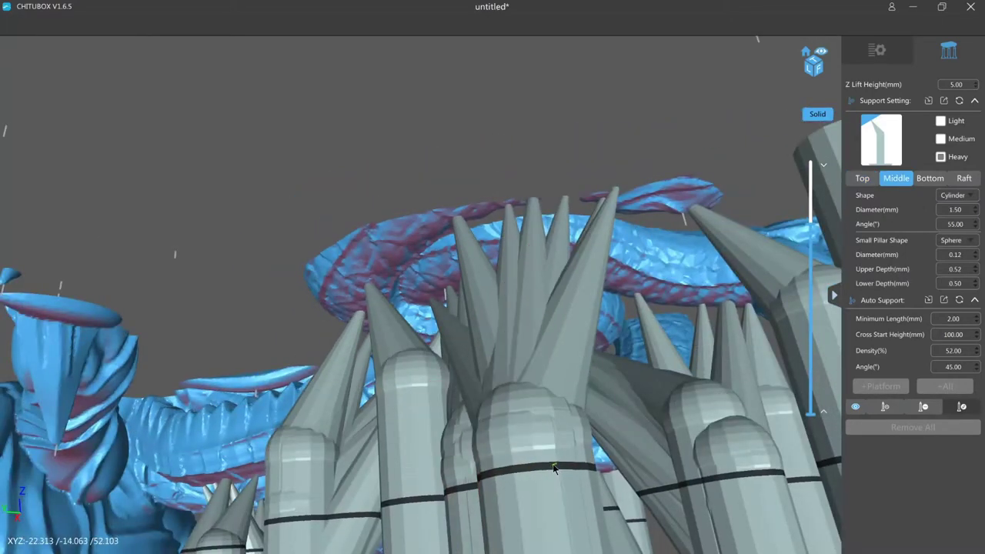
{"action": "left_click", "coordinate": [555, 467]}
{"action": "scroll", "coordinate": [585, 352], "scroll_direction": "up", "scroll_amount": 3}
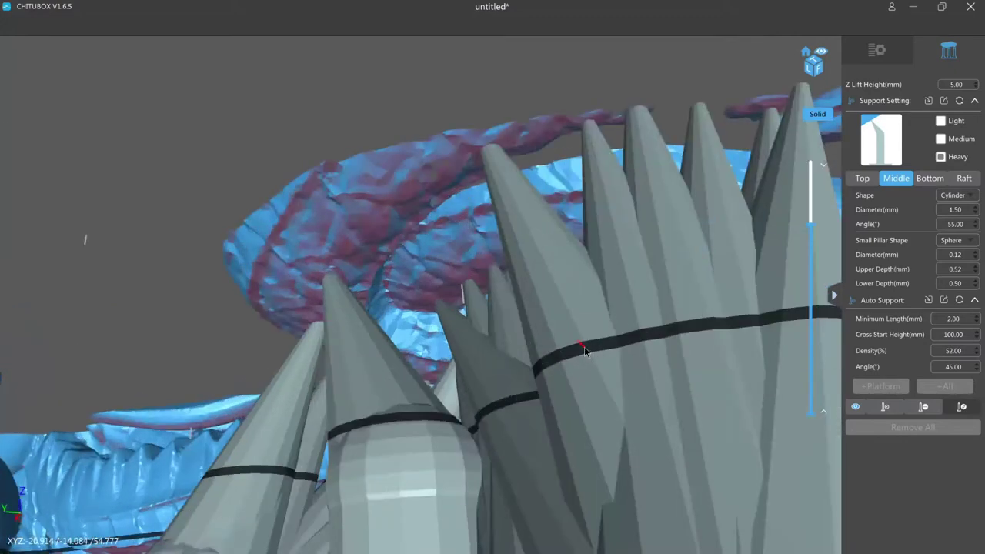
{"action": "left_click", "coordinate": [711, 177]}
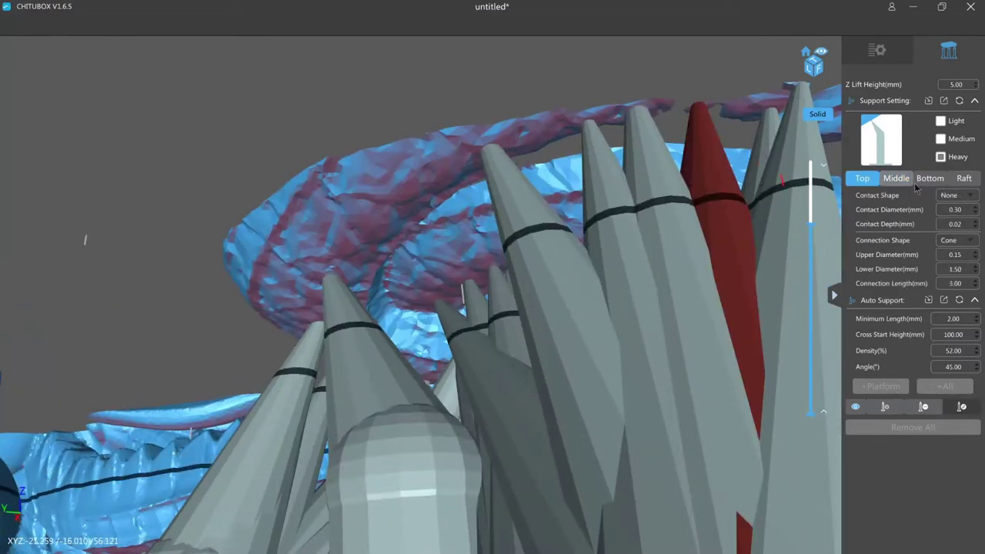
{"action": "key", "text": "Return"}
{"action": "key", "text": "ctrl+s"}
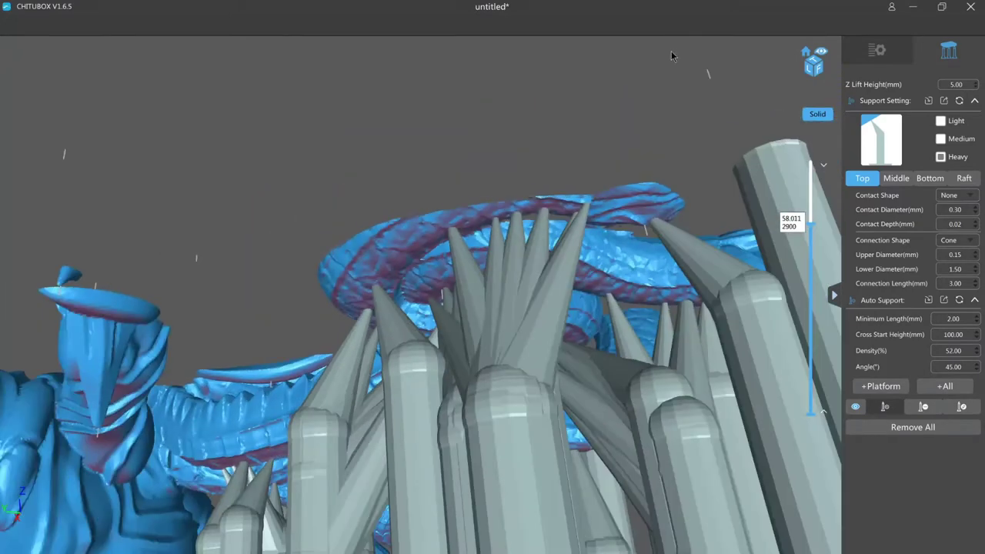
Step the slice view up to layer 2922 at 58.451 mm to check how the tentacle grows over its new supports
{"action": "key", "text": "Up"}
{"action": "key", "text": "Up"}
{"action": "key", "text": "Up"}
{"action": "key", "text": "Up"}
{"action": "key", "text": "Up"}
{"action": "key", "text": "Up"}
{"action": "key", "text": "Up"}
{"action": "key", "text": "Up"}
{"action": "key", "text": "Up"}
{"action": "key", "text": "Up"}
{"action": "key", "text": "Up"}
{"action": "key", "text": "Up"}
{"action": "key", "text": "Up"}
{"action": "key", "text": "Up"}
{"action": "key", "text": "Up"}
{"action": "key", "text": "Up"}
{"action": "key", "text": "Up"}
{"action": "key", "text": "Up"}
{"action": "key", "text": "Up"}
{"action": "key", "text": "Up"}
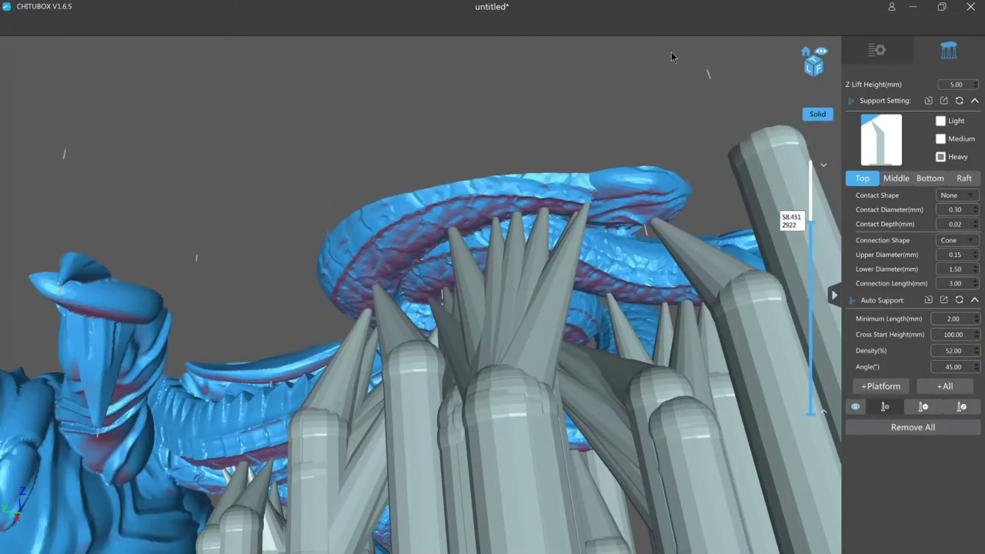
Step the slice view down to layer 2894 and back up to 2904 to check the curled tentacle's underside above its supports
{"action": "scroll", "coordinate": [671, 52], "scroll_direction": "down", "scroll_amount": 8}
{"action": "right_click_drag", "start_coordinate": [671, 52], "coordinate": [644, 112]}
{"action": "scroll", "coordinate": [662, 119], "scroll_direction": "up", "scroll_amount": 5}
{"action": "left_click_drag", "start_coordinate": [644, 112], "coordinate": [412, 170]}
{"action": "left_click_drag", "start_coordinate": [388, 208], "coordinate": [414, 171]}
{"action": "key", "text": "Down"}
{"action": "key", "text": "Down"}
{"action": "key", "text": "Down"}
{"action": "key", "text": "Down"}
{"action": "key", "text": "Down"}
{"action": "key", "text": "Down"}
{"action": "key", "text": "Down"}
{"action": "key", "text": "Down"}
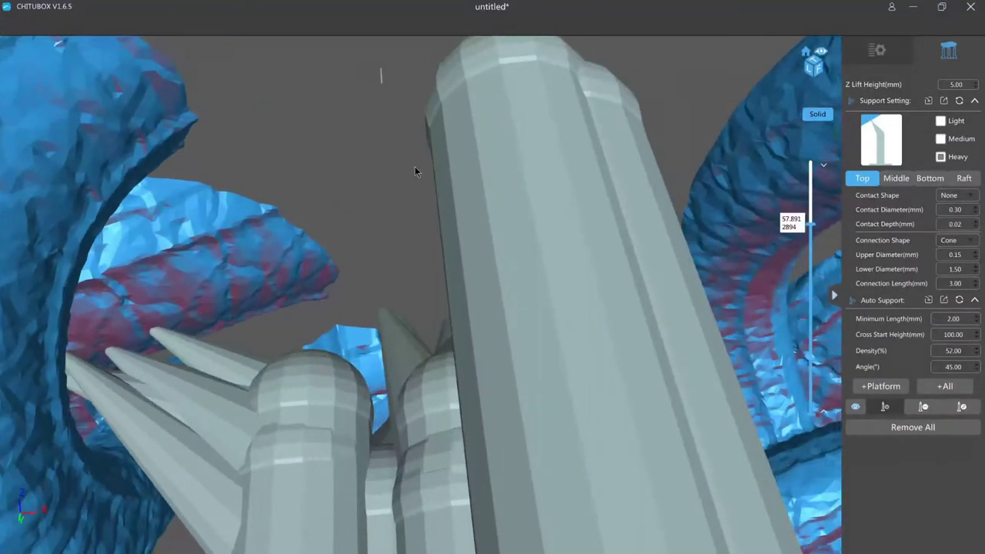
{"action": "key", "text": "Up"}
{"action": "key", "text": "Up"}
{"action": "key", "text": "Up"}
{"action": "key", "text": "Up"}
{"action": "key", "text": "Up"}
{"action": "key", "text": "Up"}
{"action": "key", "text": "Up"}
{"action": "key", "text": "Up"}
{"action": "key", "text": "Up"}
{"action": "key", "text": "Up"}
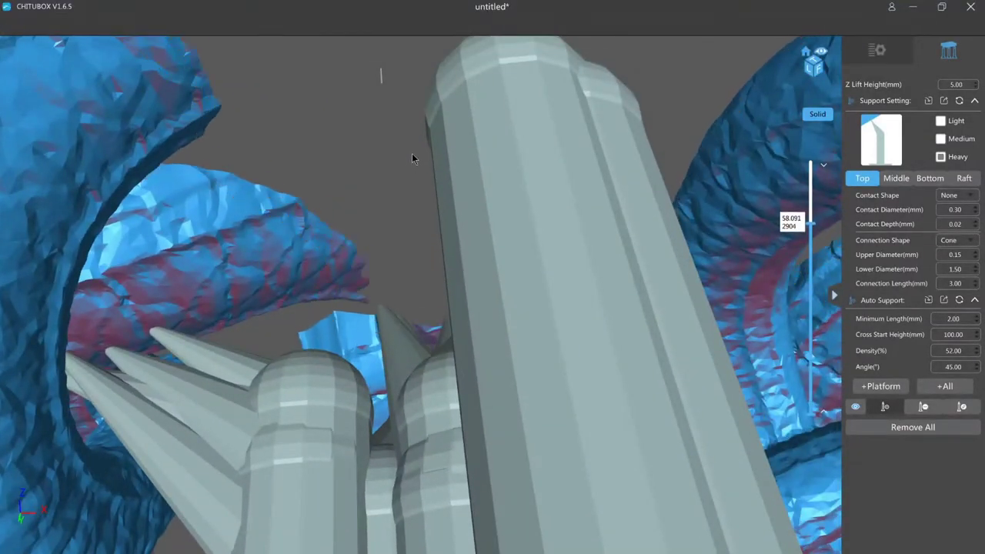
{"action": "scroll", "coordinate": [411, 157], "scroll_direction": "down", "scroll_amount": 3}
{"action": "right_click_drag", "start_coordinate": [411, 157], "coordinate": [434, 160]}
{"action": "scroll", "coordinate": [434, 160], "scroll_direction": "up", "scroll_amount": 2}
{"action": "scroll", "coordinate": [434, 160], "scroll_direction": "up", "scroll_amount": 3}
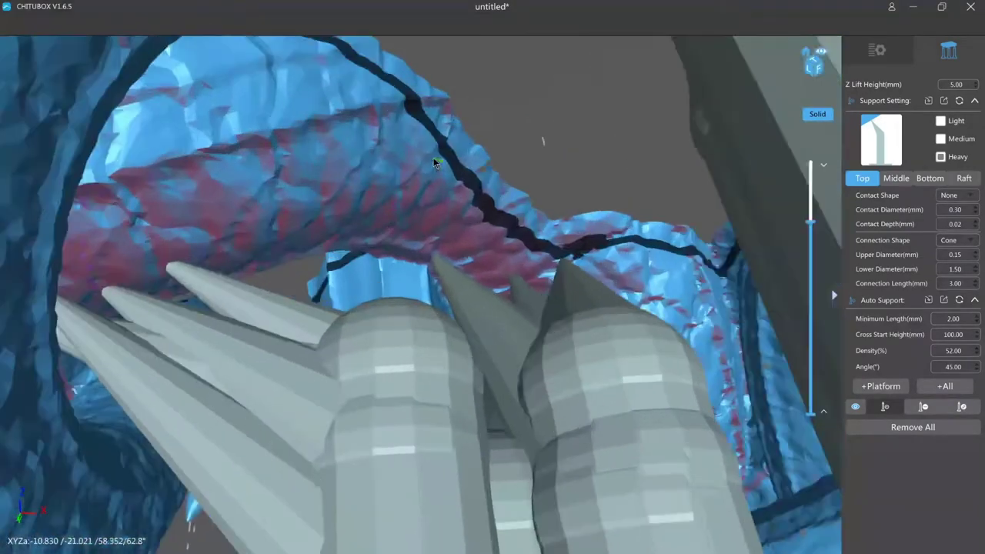
Set the upper diameter to 0.25 mm on the narrow support tips between the curled tentacle and the pillars
{"action": "key", "text": "e"}
{"action": "left_click", "coordinate": [527, 297]}
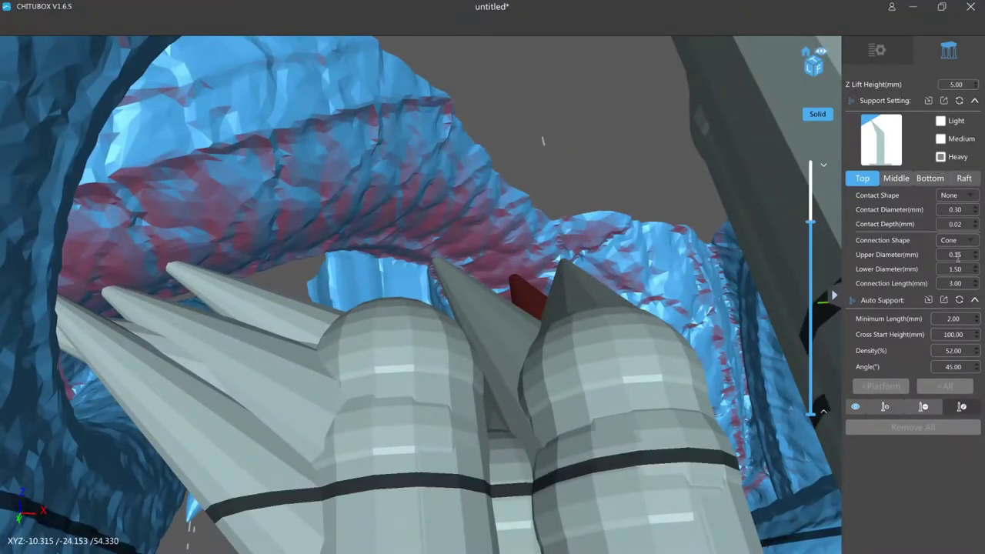
{"action": "left_click", "coordinate": [246, 352]}
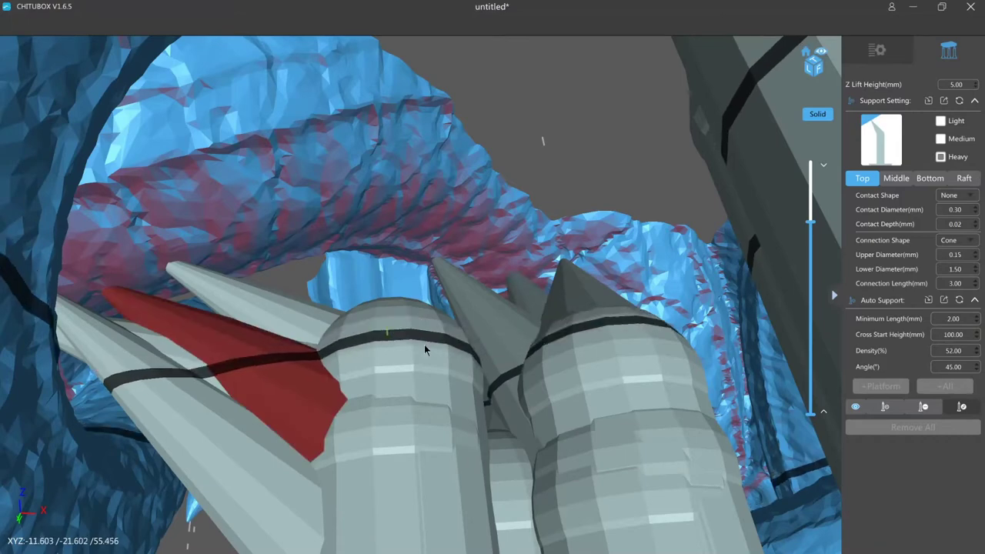
{"action": "type", "text": "0.25"}
{"action": "key", "text": "Return"}
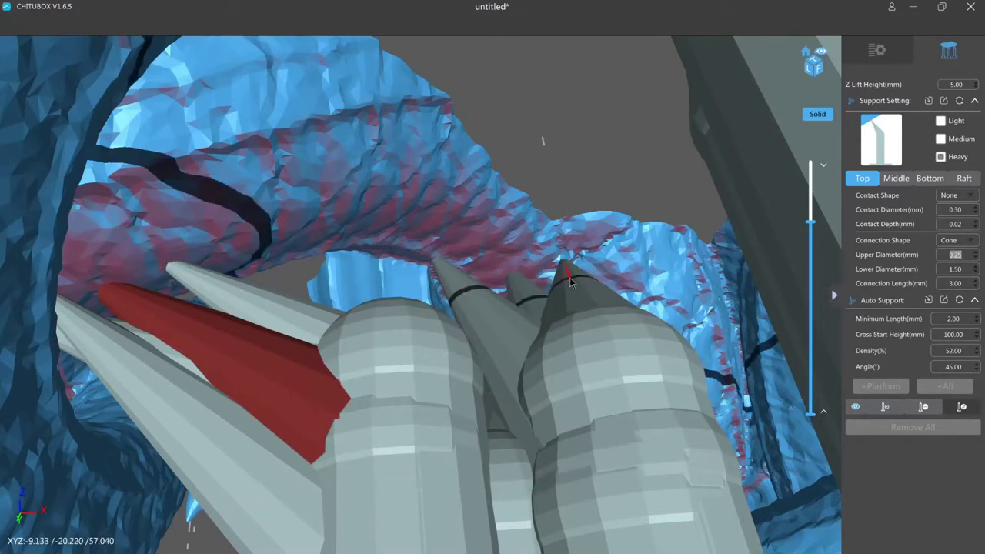
{"action": "left_click", "coordinate": [569, 277]}
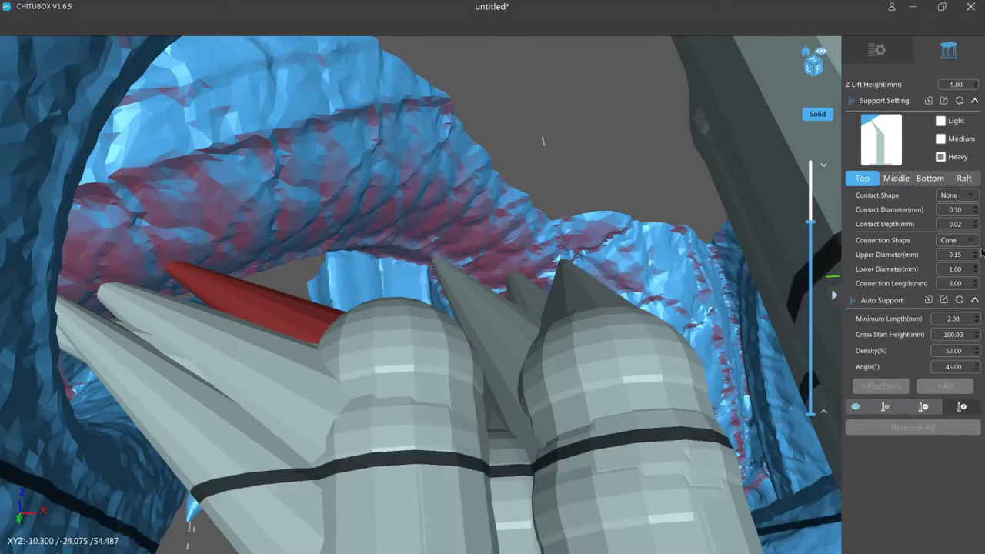
{"action": "scroll", "coordinate": [969, 254], "scroll_direction": "up", "scroll_amount": 1}
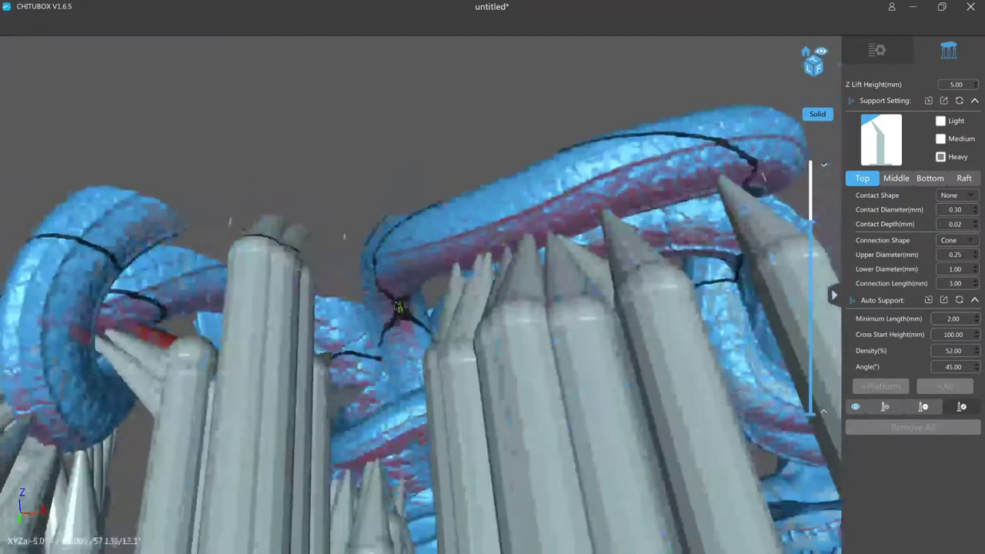
Widen the upper diameter of the narrow support tips under the long looping tentacle to 0.25 mm
{"action": "middle_click_drag", "start_coordinate": [398, 307], "coordinate": [127, 350]}
{"action": "scroll", "coordinate": [372, 302], "scroll_direction": "up", "scroll_amount": 8}
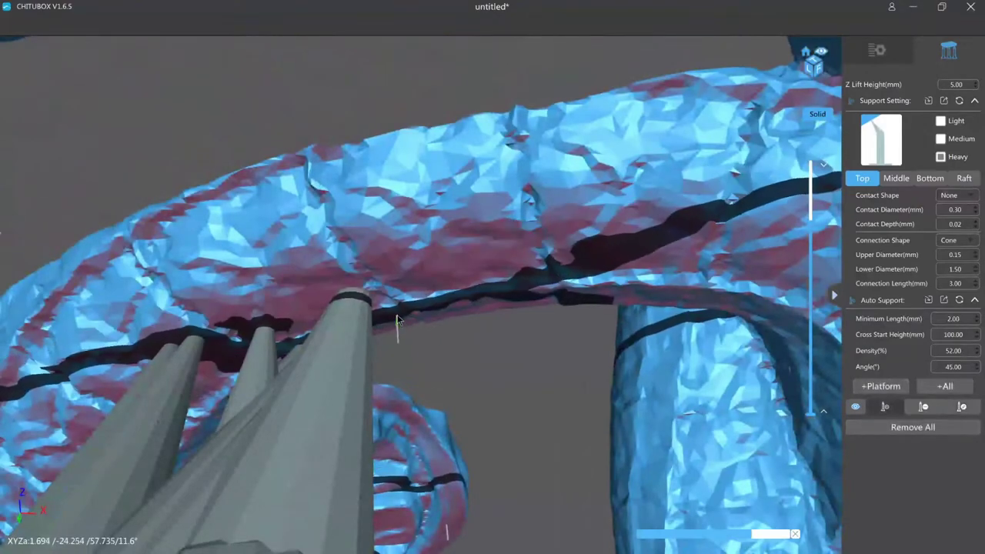
{"action": "scroll", "coordinate": [398, 319], "scroll_direction": "down", "scroll_amount": 5}
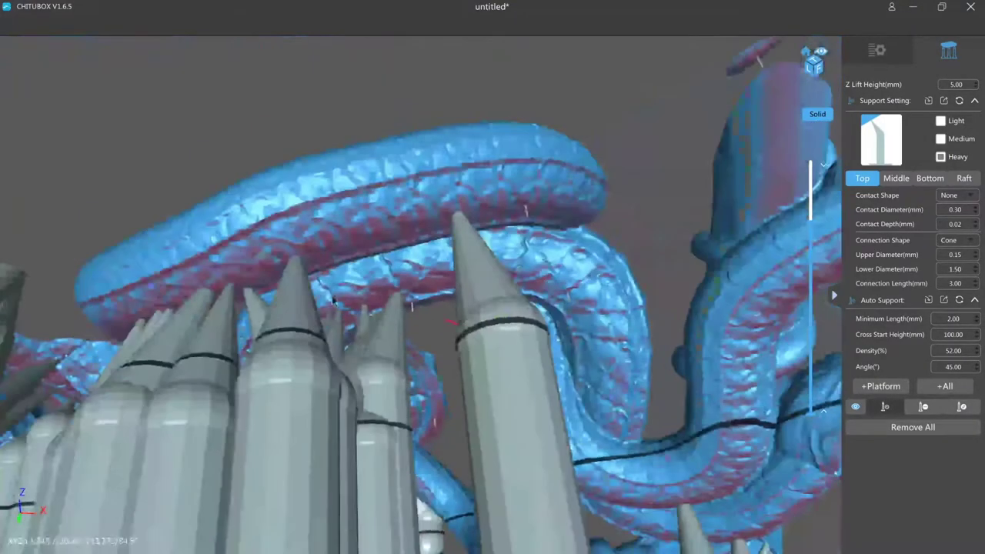
{"action": "right_click_drag", "start_coordinate": [299, 296], "coordinate": [391, 326]}
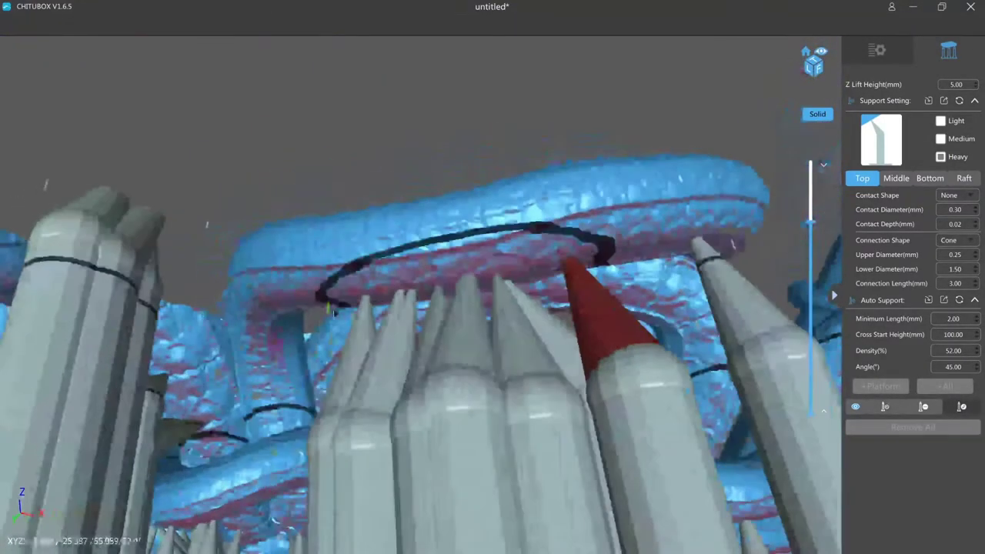
{"action": "scroll", "coordinate": [391, 326], "scroll_direction": "up", "scroll_amount": 4}
{"action": "left_click", "coordinate": [406, 329]}
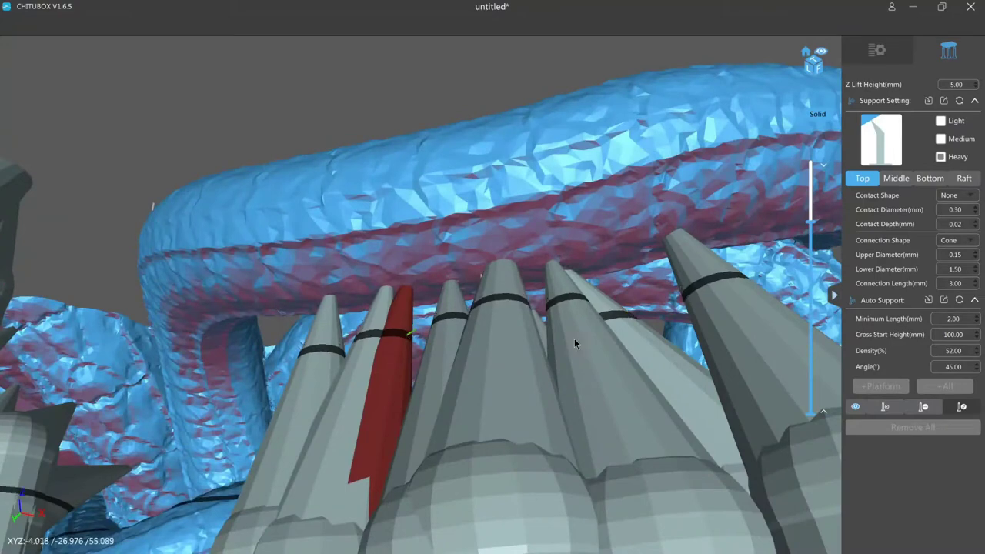
{"action": "left_click", "coordinate": [317, 341]}
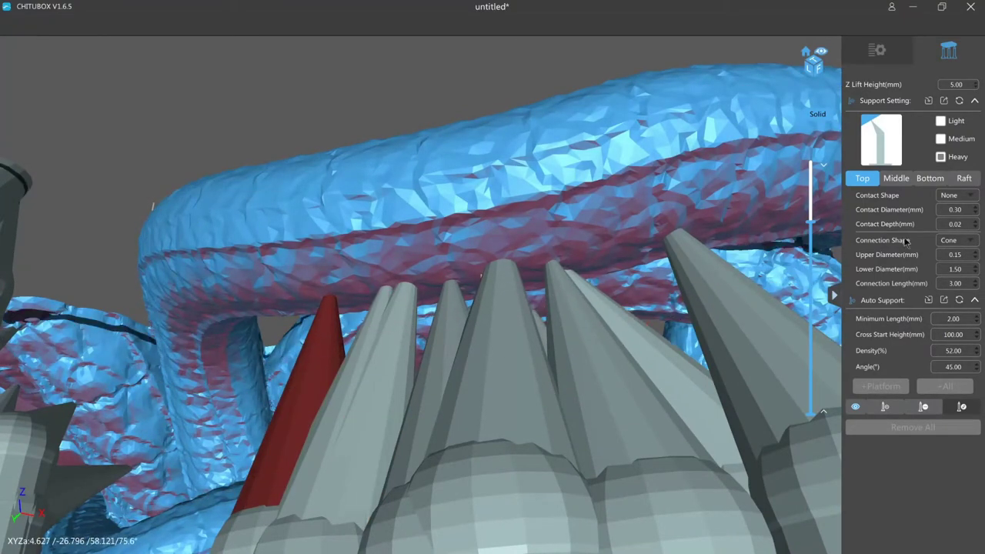
{"action": "double_click", "coordinate": [964, 257]}
{"action": "left_click", "coordinate": [332, 99]}
Lower the slice view to layer 2798 and step it up past layer 2831 to check the parts growing behind the inner tentacle
{"action": "right_click_drag", "start_coordinate": [332, 99], "coordinate": [351, 82]}
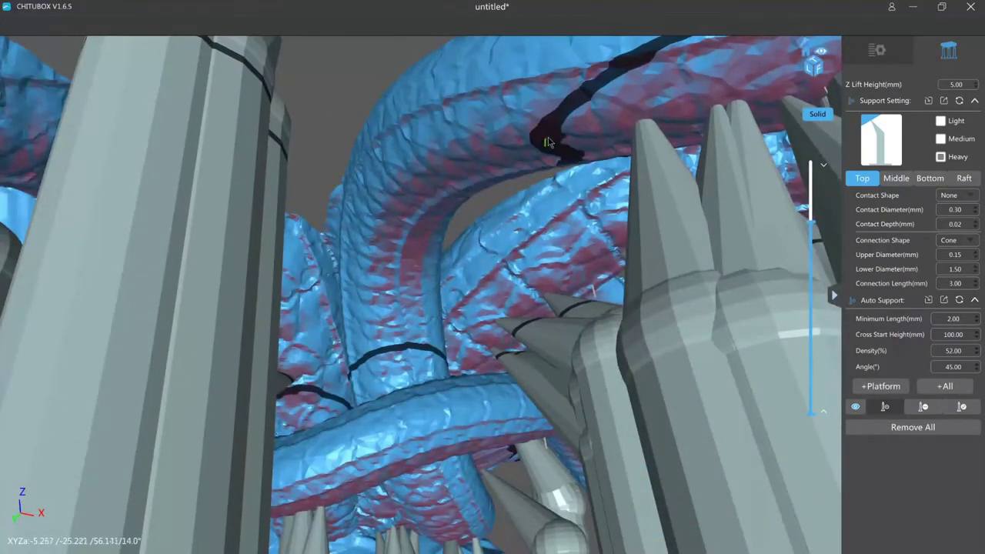
{"action": "right_click_drag", "start_coordinate": [412, 266], "coordinate": [412, 327]}
{"action": "scroll", "coordinate": [416, 330], "scroll_direction": "up", "scroll_amount": 5}
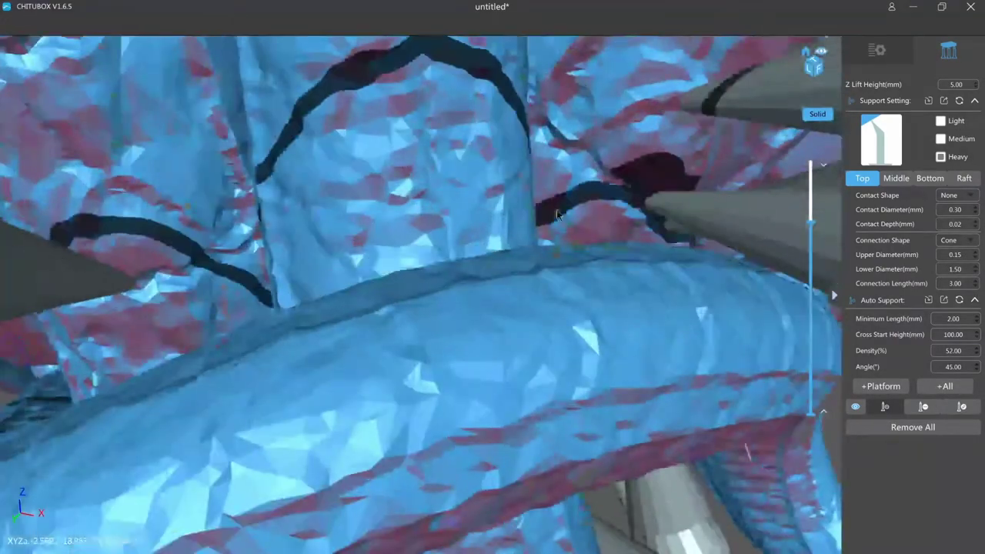
{"action": "scroll", "coordinate": [666, 194], "scroll_direction": "down", "scroll_amount": 3}
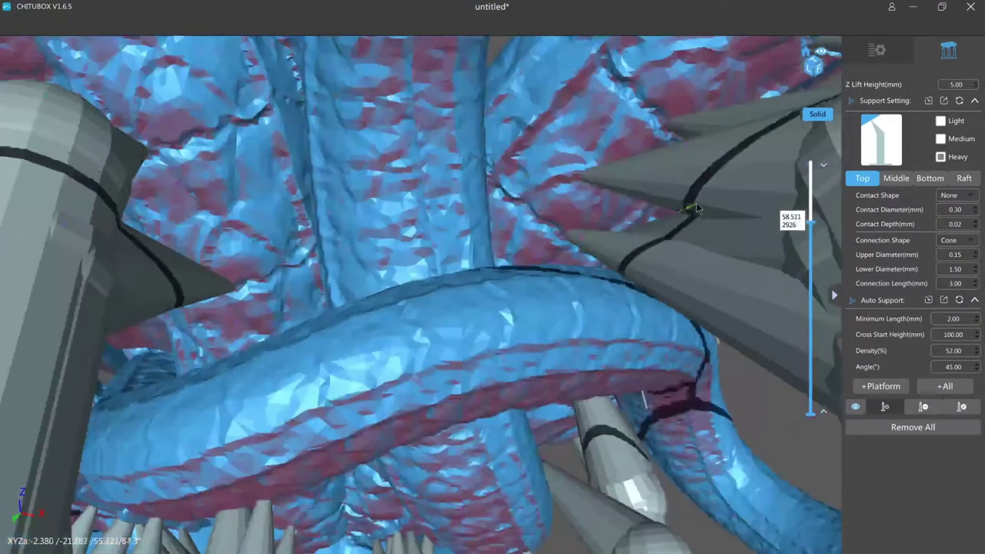
{"action": "left_click_drag", "start_coordinate": [810, 223], "coordinate": [811, 235]}
{"action": "key", "text": "Up"}
{"action": "key", "text": "Up"}
{"action": "key", "text": "Up"}
{"action": "key", "text": "Up"}
{"action": "key", "text": "Up"}
{"action": "key", "text": "Up"}
{"action": "key", "text": "Up"}
{"action": "key", "text": "Up"}
{"action": "key", "text": "Up"}
{"action": "key", "text": "Up"}
{"action": "key", "text": "Up"}
{"action": "key", "text": "Up"}
{"action": "key", "text": "Up"}
{"action": "key", "text": "Up"}
{"action": "key", "text": "Up"}
{"action": "key", "text": "Up"}
{"action": "key", "text": "Up"}
{"action": "key", "text": "Up"}
{"action": "key", "text": "Up"}
{"action": "key", "text": "Up"}
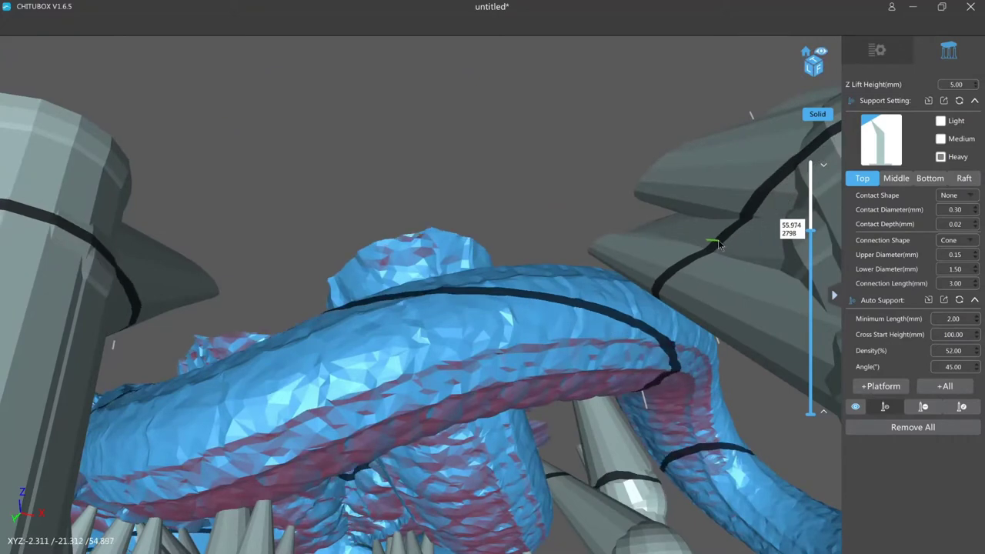
{"action": "left_click_drag", "start_coordinate": [716, 238], "coordinate": [669, 235]}
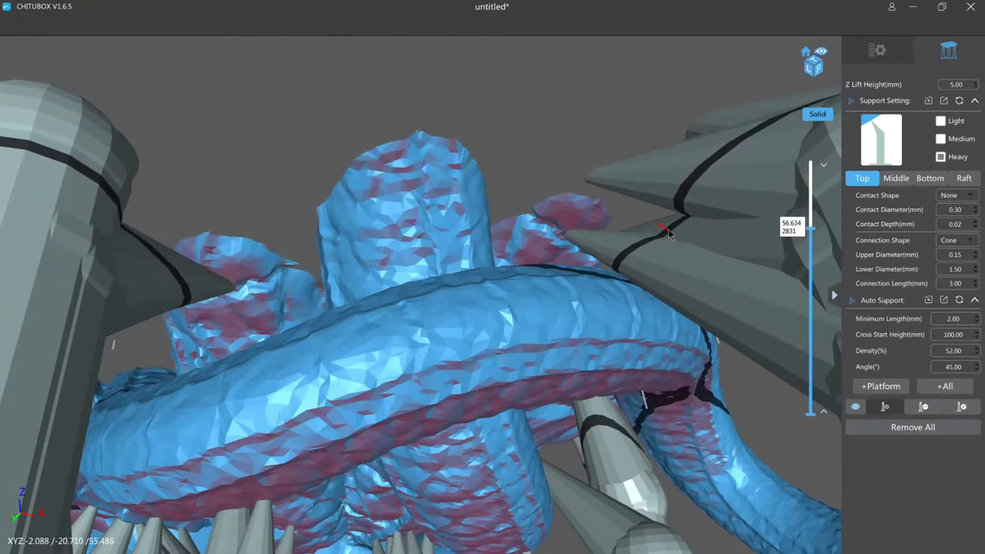
{"action": "key", "text": "Up"}
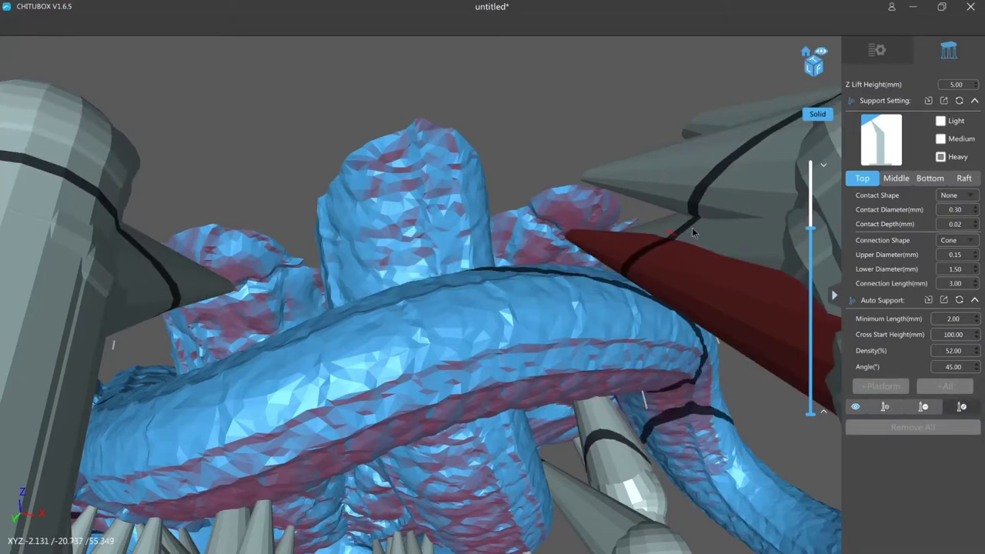
Edit the sideways supports behind the inner tentacle, giving the rear one an upper diameter of 0.35 mm
{"action": "left_click", "coordinate": [693, 228]}
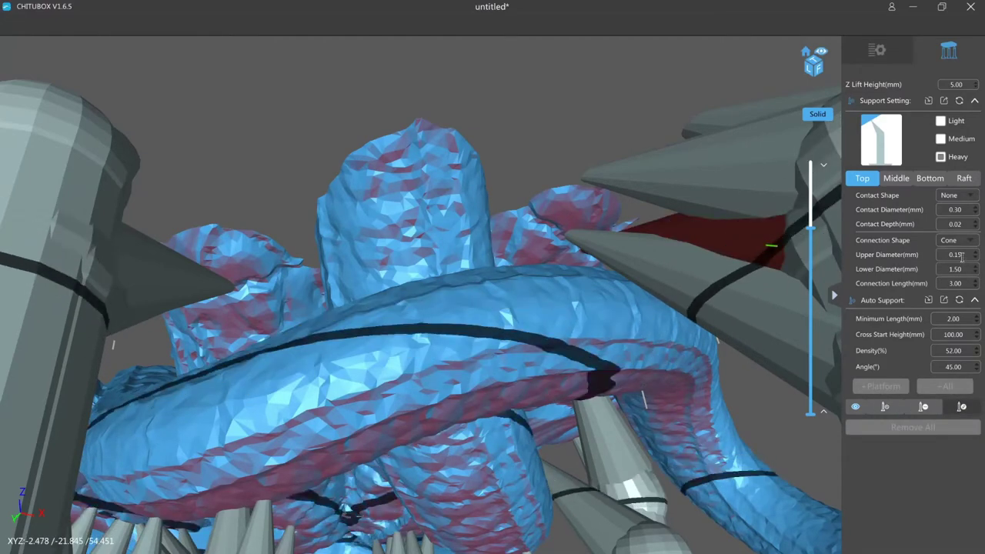
{"action": "left_click", "coordinate": [542, 92]}
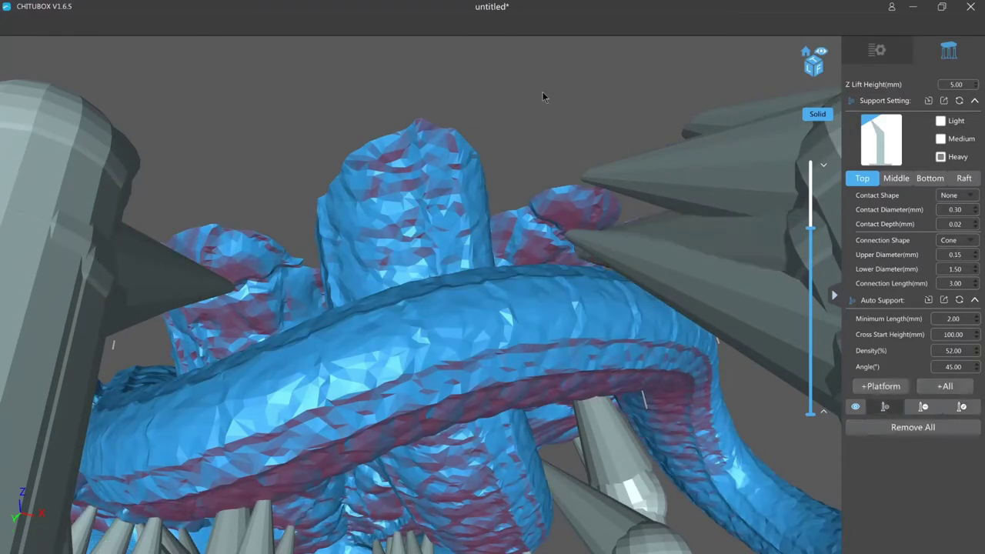
{"action": "scroll", "coordinate": [542, 92], "scroll_direction": "down", "scroll_amount": 4}
{"action": "left_click_drag", "start_coordinate": [543, 92], "coordinate": [541, 195]}
{"action": "scroll", "coordinate": [540, 194], "scroll_direction": "up", "scroll_amount": 5}
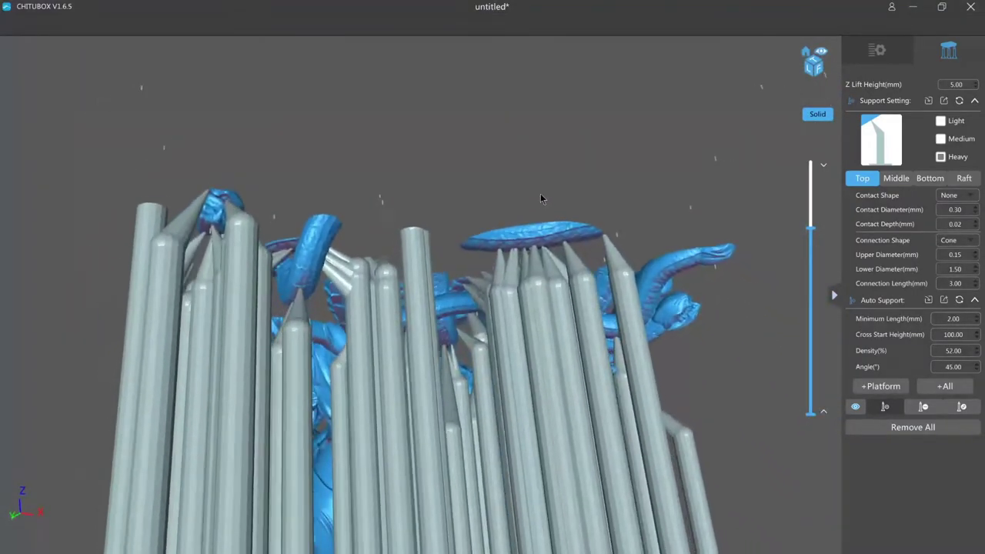
{"action": "right_click_drag", "start_coordinate": [537, 204], "coordinate": [530, 207]}
{"action": "scroll", "coordinate": [525, 218], "scroll_direction": "up", "scroll_amount": 6}
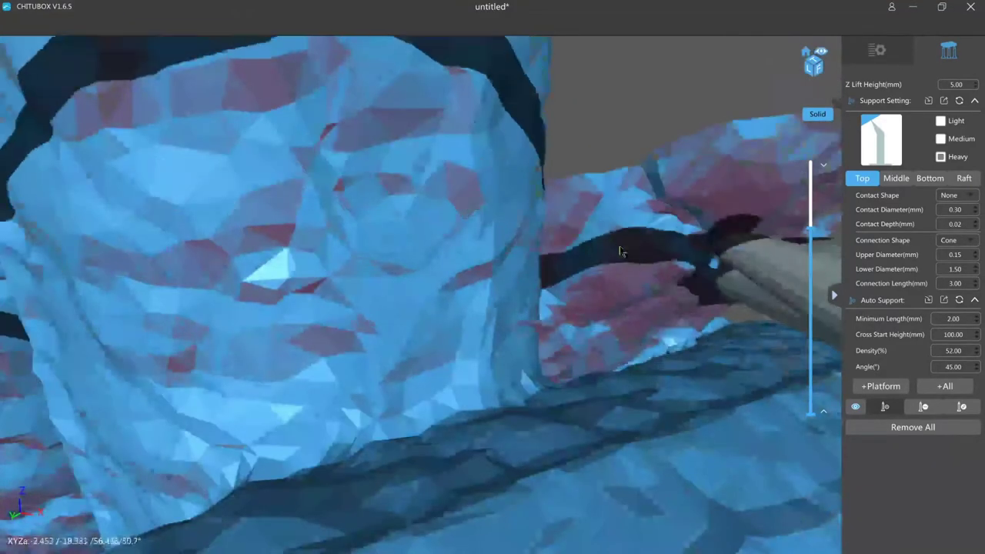
{"action": "scroll", "coordinate": [621, 252], "scroll_direction": "down", "scroll_amount": 2}
{"action": "key", "text": "e"}
{"action": "left_click", "coordinate": [718, 277]}
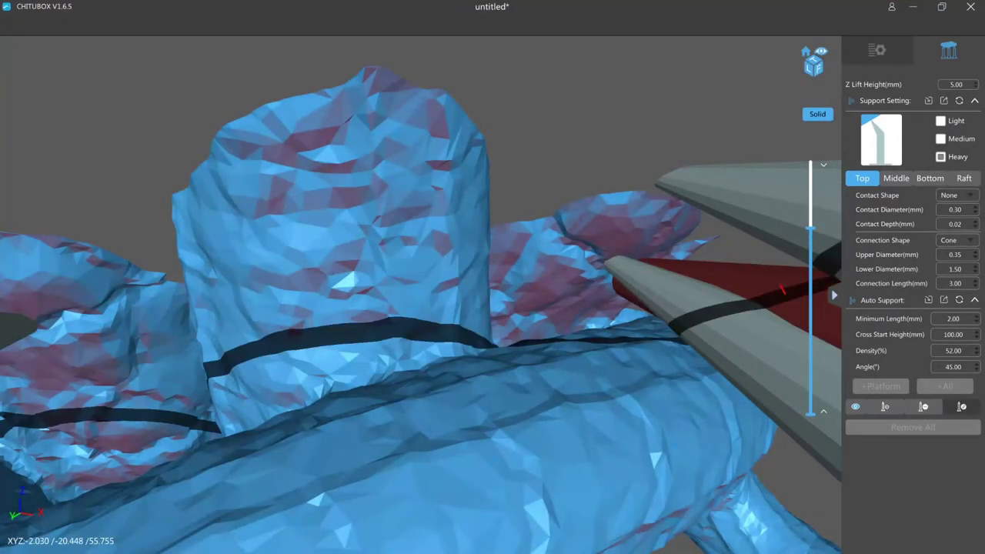
{"action": "left_click", "coordinate": [631, 106]}
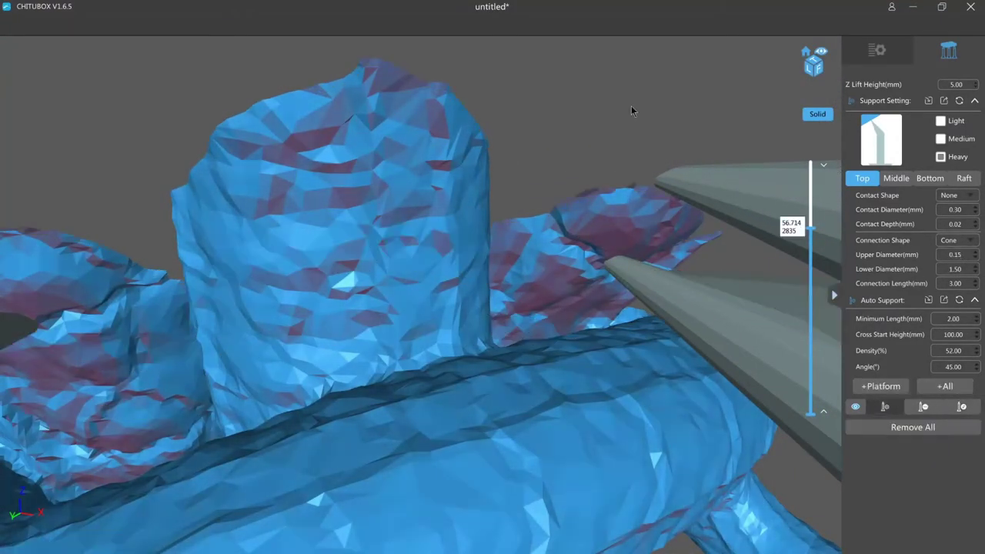
Step the slice view up to layer 2850 to check how the part behind the inner tentacle meets its supports
{"action": "scroll", "coordinate": [631, 106], "scroll_direction": "down", "scroll_amount": 1}
{"action": "key", "text": "Up"}
{"action": "key", "text": "Up"}
{"action": "key", "text": "Up"}
{"action": "key", "text": "Up"}
{"action": "key", "text": "Up"}
{"action": "key", "text": "Up"}
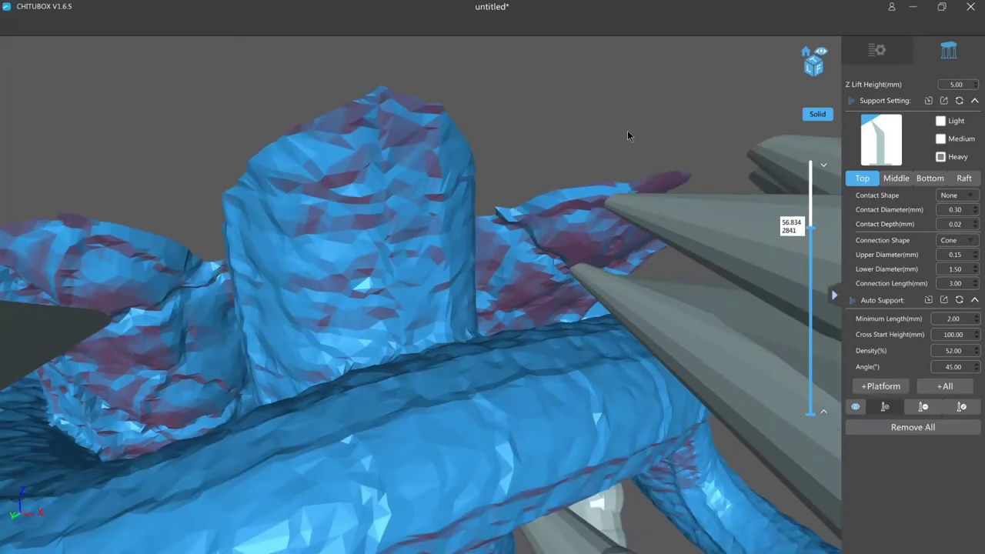
{"action": "key", "text": "Up"}
{"action": "key", "text": "Up"}
{"action": "key", "text": "Up"}
{"action": "key", "text": "Up"}
{"action": "key", "text": "Up"}
{"action": "key", "text": "Up"}
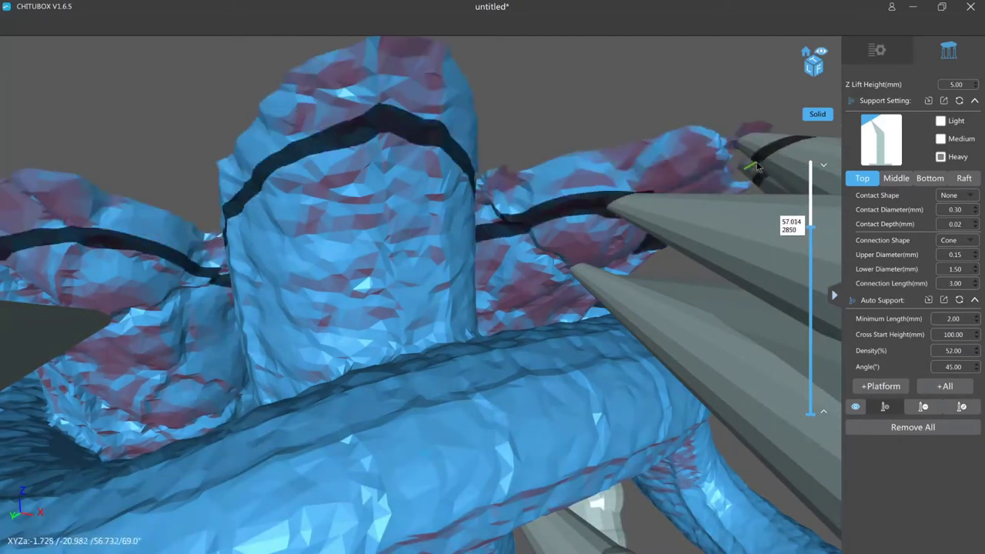
Widen the upper diameter of the two support tips at the outer end of the part behind the inner tentacle
{"action": "left_click", "coordinate": [757, 159]}
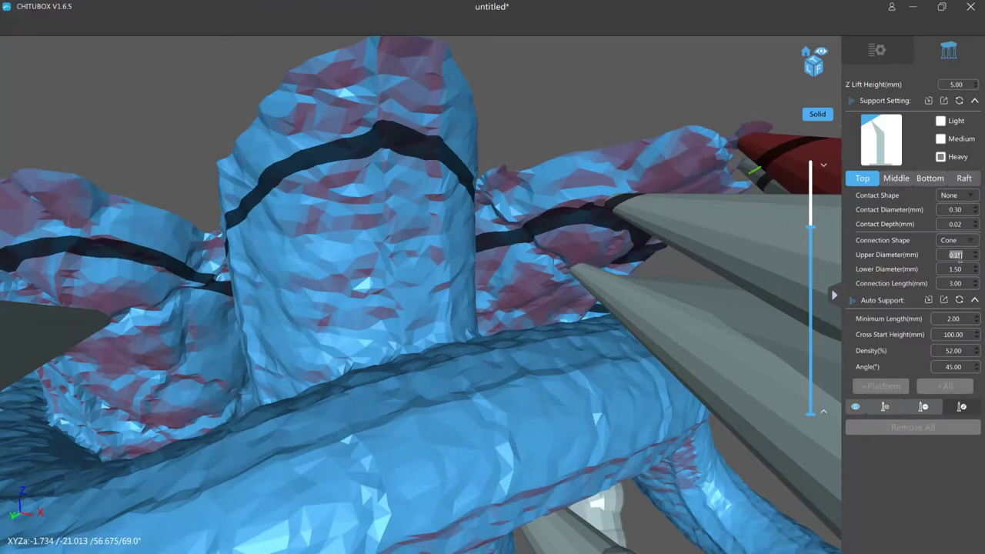
{"action": "left_click", "coordinate": [761, 180]}
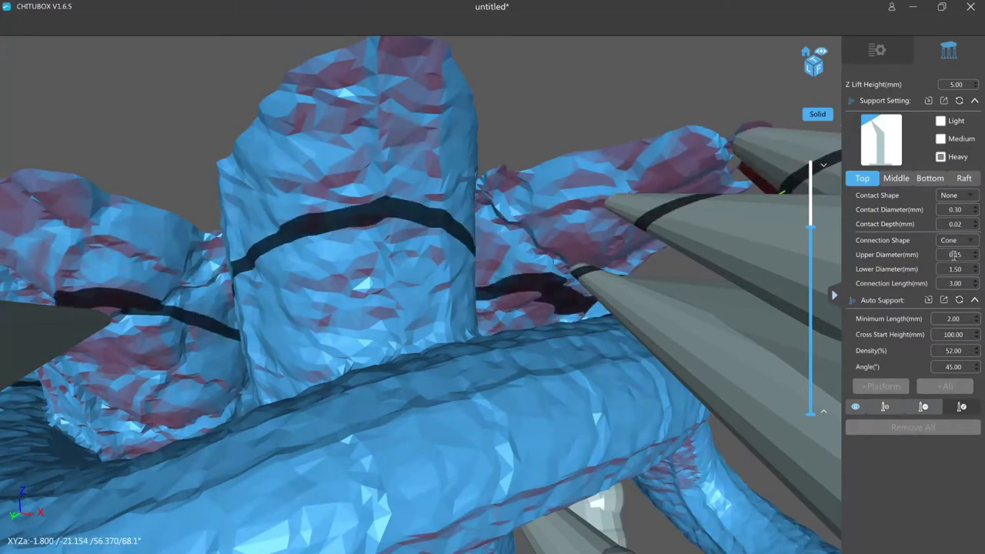
{"action": "double_click", "coordinate": [954, 255]}
{"action": "left_click", "coordinate": [624, 64]}
Step the slice view up past layer 2863 and back to 2857 to inspect the outer supports beside the inner part's edge
{"action": "scroll", "coordinate": [624, 64], "scroll_direction": "down", "scroll_amount": 5}
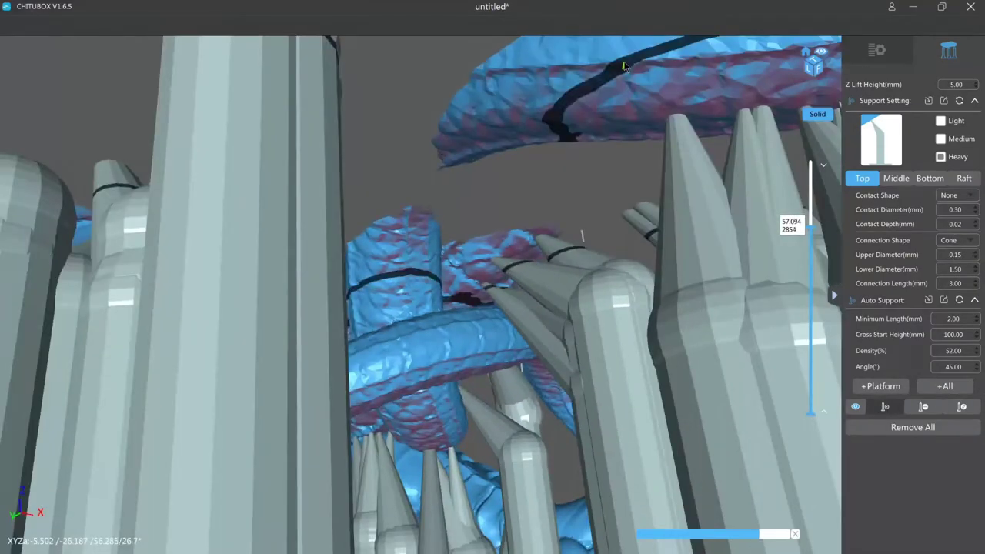
{"action": "key", "text": "Up"}
{"action": "key", "text": "Up"}
{"action": "key", "text": "Up"}
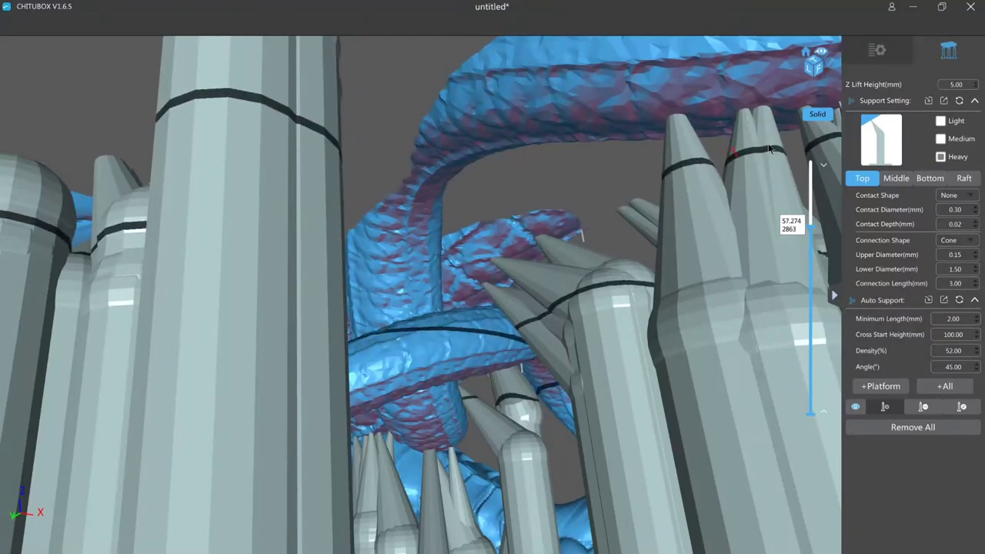
{"action": "key", "text": "Up"}
{"action": "scroll", "coordinate": [767, 151], "scroll_direction": "up", "scroll_amount": 8}
{"action": "key", "text": "Down"}
{"action": "key", "text": "Down"}
{"action": "key", "text": "Down"}
{"action": "key", "text": "Down"}
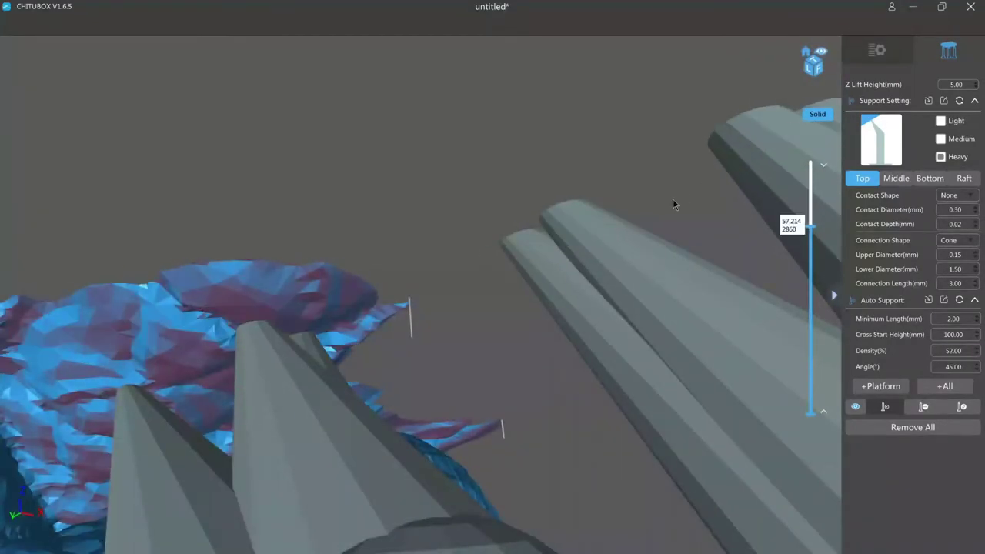
{"action": "key", "text": "Down"}
{"action": "key", "text": "Down"}
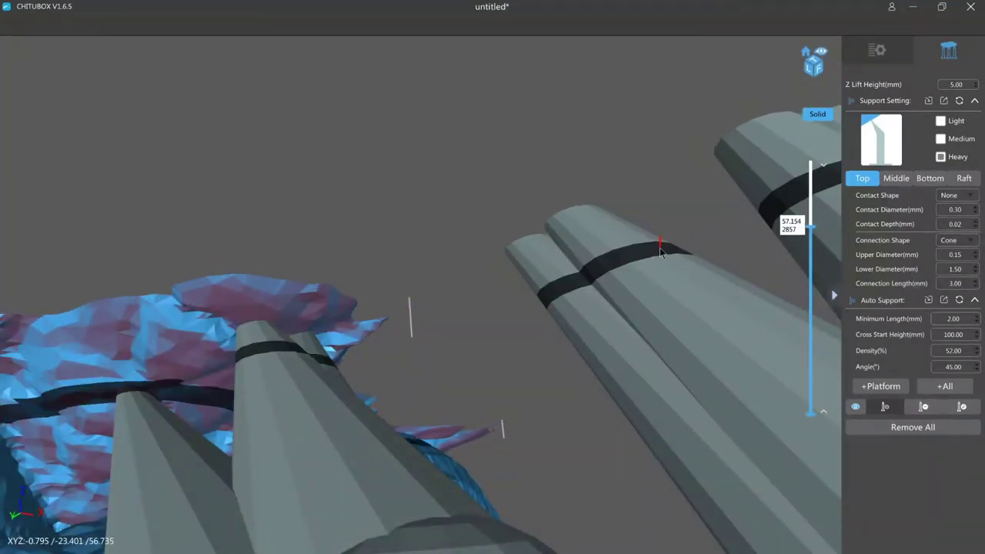
Step the slice view up to layer 2878 and back to 2872 to look for new islands near the two outer supports
{"action": "key", "text": "Up"}
{"action": "key", "text": "Up"}
{"action": "key", "text": "Up"}
{"action": "key", "text": "Up"}
{"action": "key", "text": "Up"}
{"action": "key", "text": "Up"}
{"action": "key", "text": "Up"}
{"action": "key", "text": "Up"}
{"action": "key", "text": "Up"}
{"action": "key", "text": "Up"}
{"action": "key", "text": "Up"}
{"action": "key", "text": "Up"}
{"action": "key", "text": "Up"}
{"action": "key", "text": "Up"}
{"action": "key", "text": "Up"}
{"action": "key", "text": "Up"}
{"action": "key", "text": "Up"}
{"action": "key", "text": "Up"}
{"action": "key", "text": "Up"}
{"action": "key", "text": "Up"}
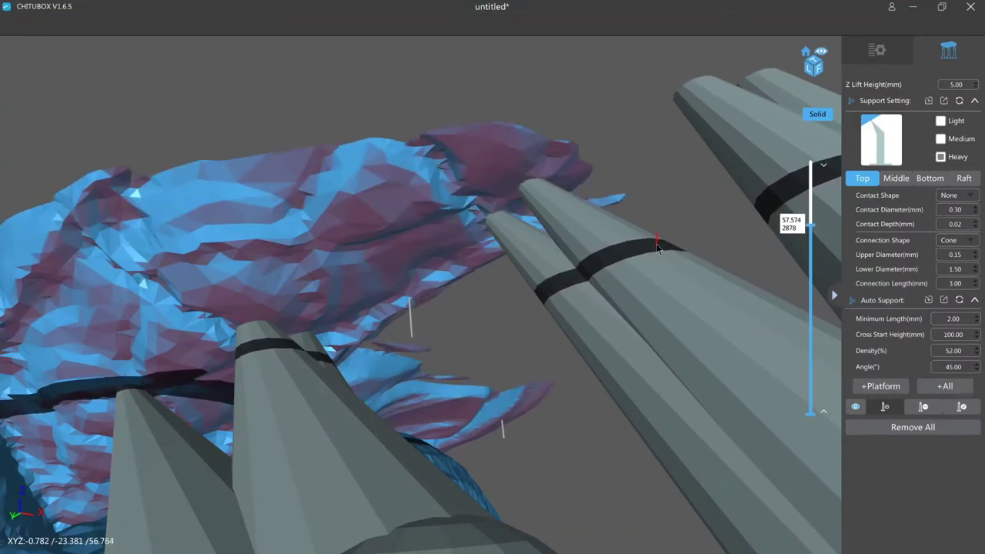
{"action": "key", "text": "Down"}
{"action": "key", "text": "Down"}
{"action": "key", "text": "Down"}
{"action": "key", "text": "Down"}
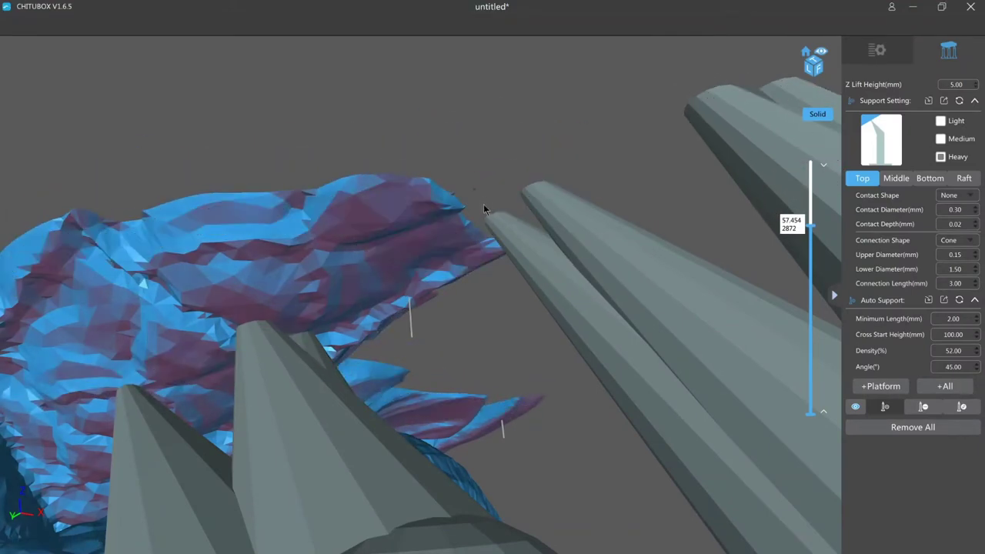
Add a heavy support beside the outer end of the inner part and move its tip to the part's edge at layer 2872
{"action": "scroll", "coordinate": [475, 190], "scroll_direction": "down", "scroll_amount": 1}
{"action": "scroll", "coordinate": [475, 193], "scroll_direction": "up", "scroll_amount": 2}
{"action": "scroll", "coordinate": [483, 289], "scroll_direction": "down", "scroll_amount": 2}
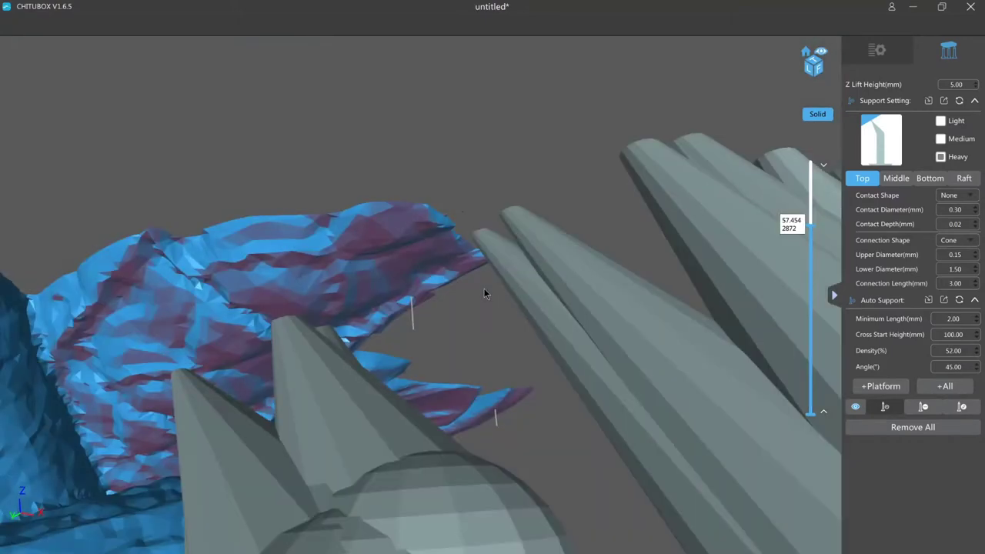
{"action": "left_click", "coordinate": [452, 255]}
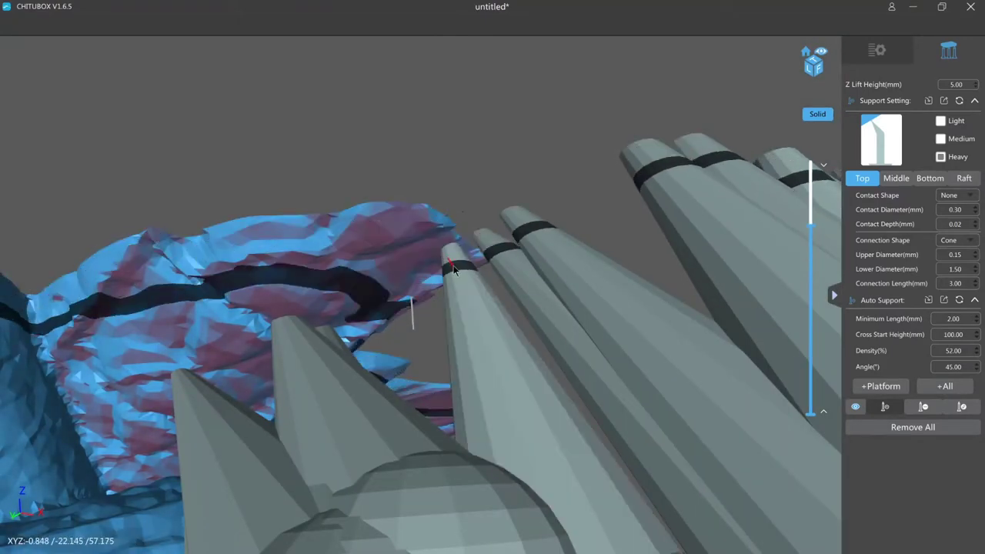
{"action": "left_click", "coordinate": [454, 261]}
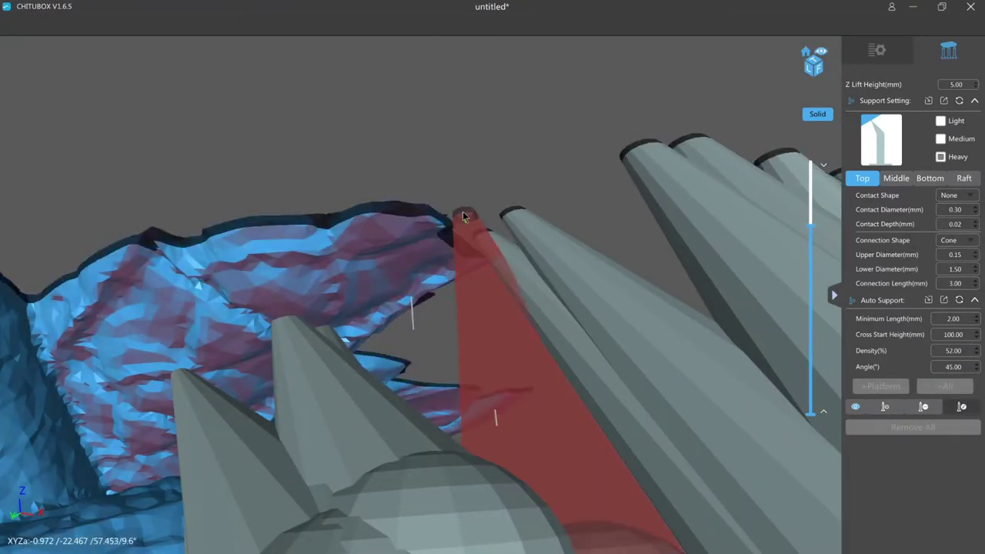
Edit the pillar of the newly added support and check its placement against the neighbouring pillars and tentacles
{"action": "scroll", "coordinate": [466, 247], "scroll_direction": "up", "scroll_amount": 5}
{"action": "scroll", "coordinate": [469, 274], "scroll_direction": "down", "scroll_amount": 3}
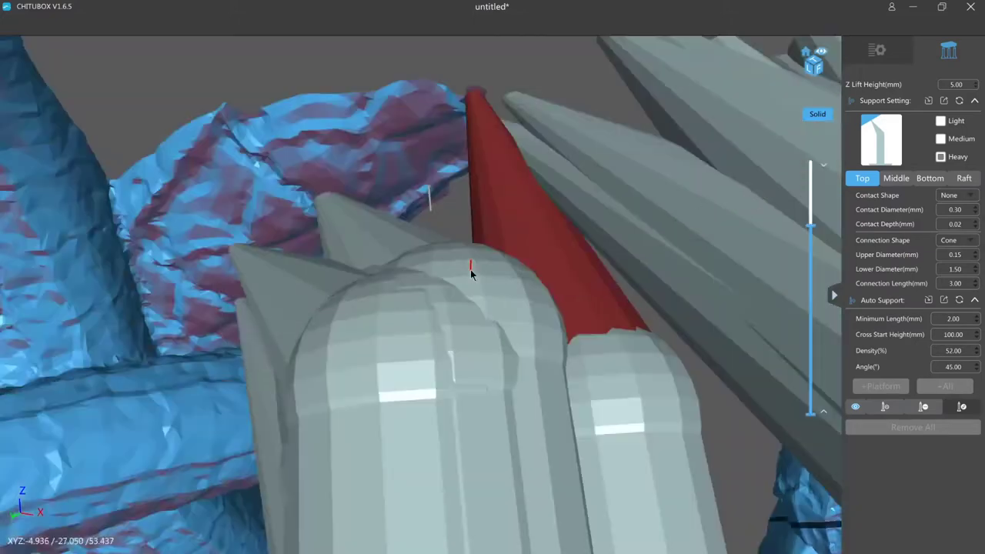
{"action": "scroll", "coordinate": [469, 271], "scroll_direction": "up", "scroll_amount": 3}
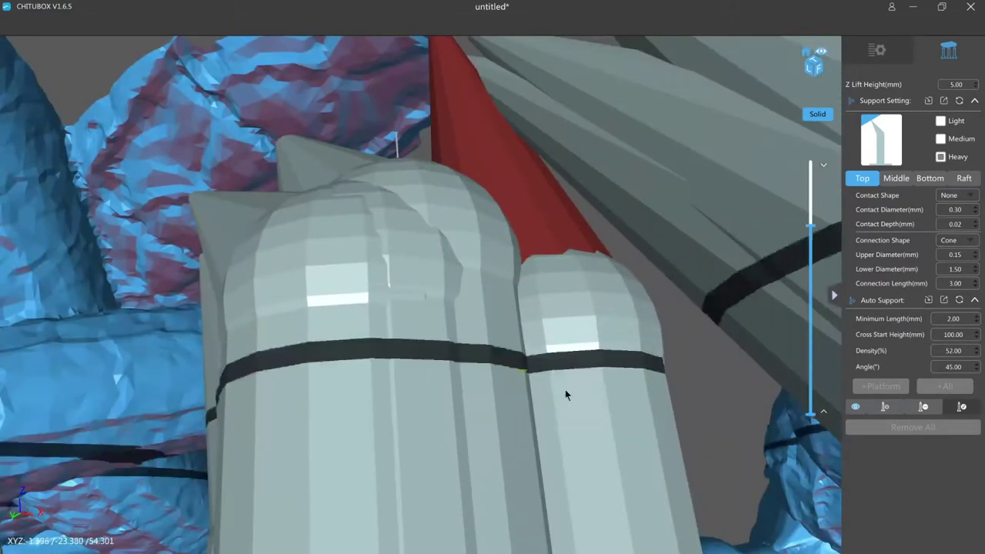
{"action": "left_click", "coordinate": [565, 393]}
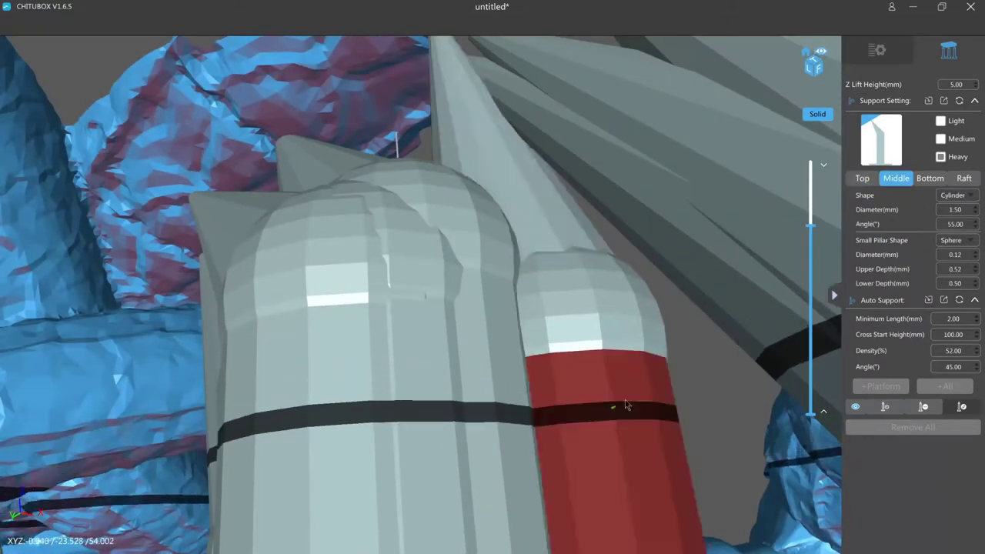
{"action": "scroll", "coordinate": [693, 388], "scroll_direction": "up", "scroll_amount": 5}
{"action": "scroll", "coordinate": [700, 405], "scroll_direction": "down", "scroll_amount": 3}
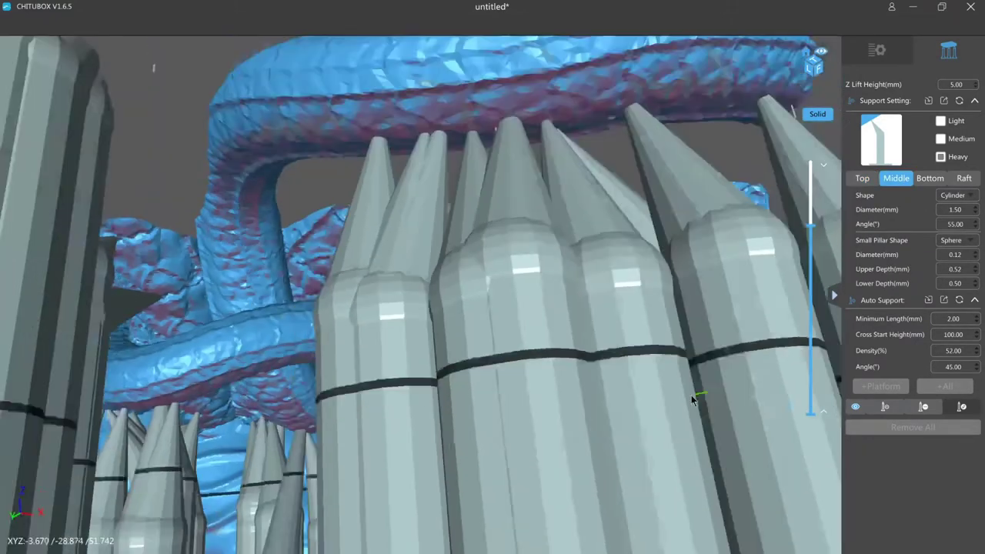
{"action": "scroll", "coordinate": [649, 407], "scroll_direction": "up", "scroll_amount": 6}
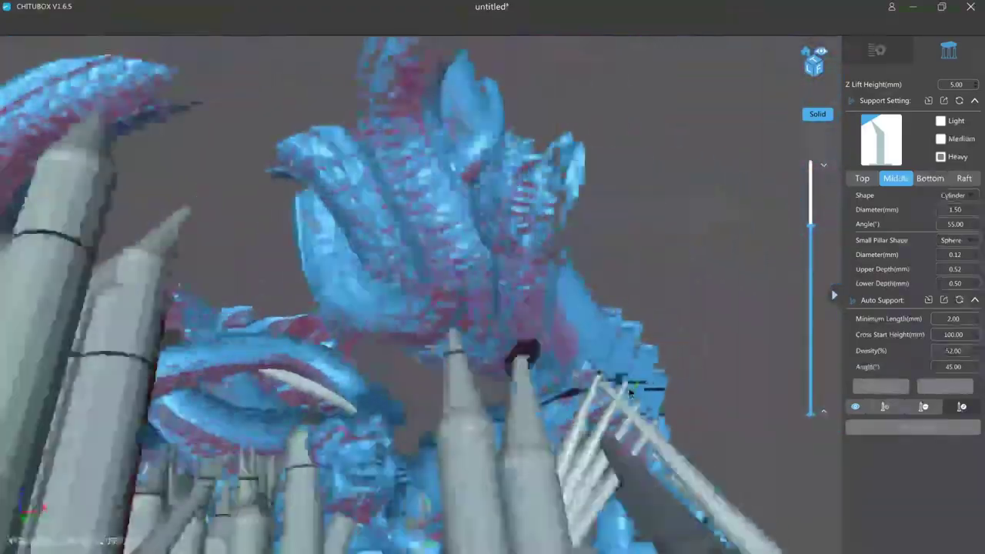
{"action": "right_click_drag", "start_coordinate": [630, 393], "coordinate": [442, 359]}
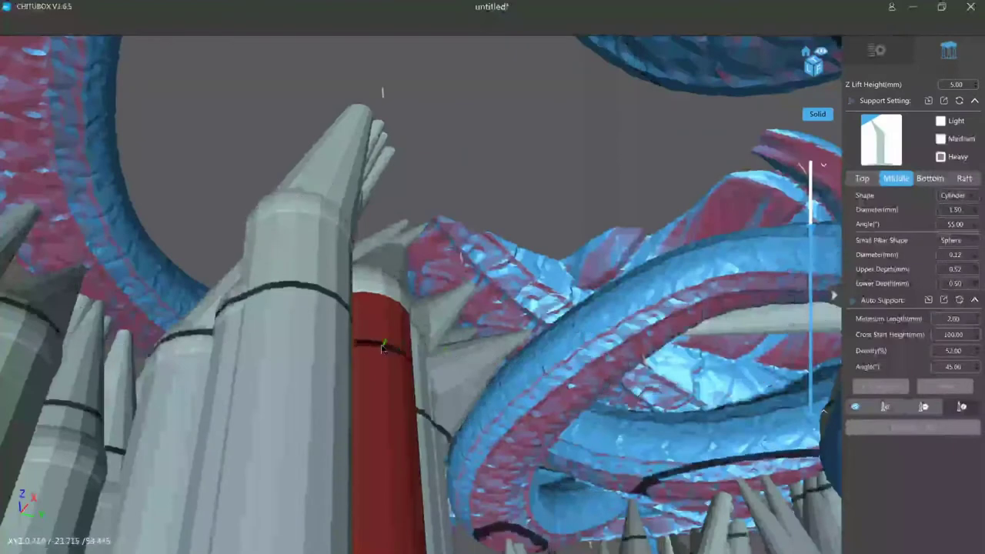
Step the slice view up to layer 2886 to look for new islands around the outer support tips
{"action": "right_click_drag", "start_coordinate": [225, 331], "coordinate": [254, 311]}
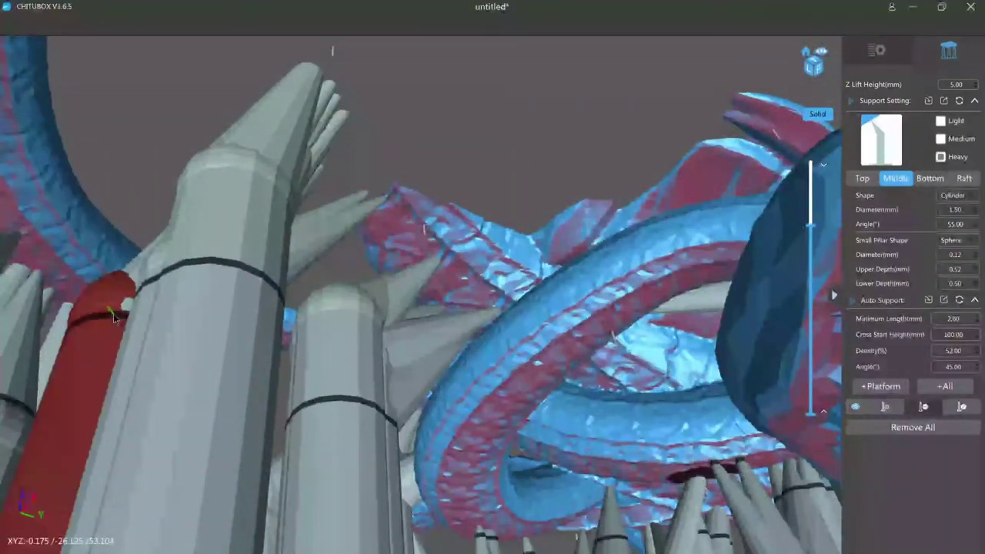
{"action": "right_click_drag", "start_coordinate": [113, 313], "coordinate": [259, 352]}
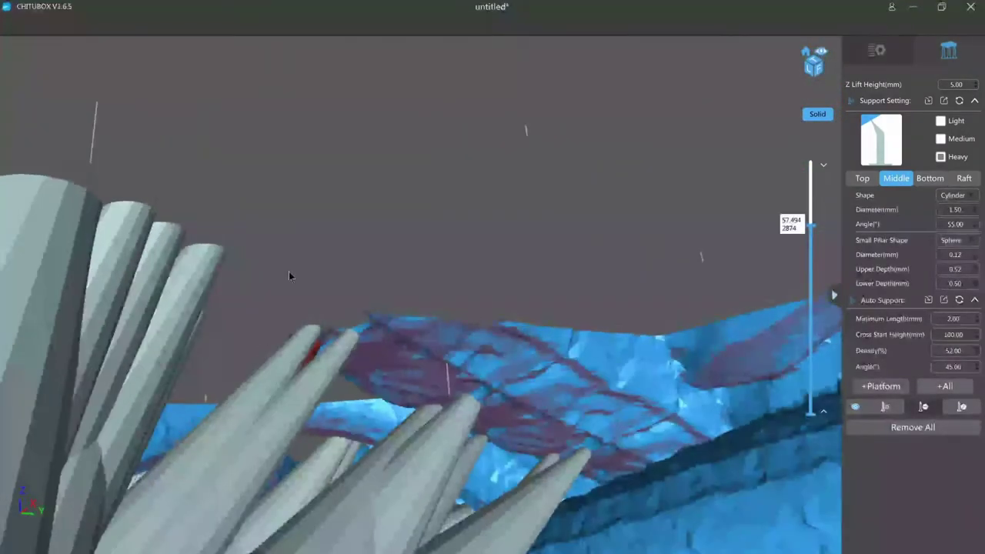
{"action": "right_click_drag", "start_coordinate": [290, 275], "coordinate": [334, 247]}
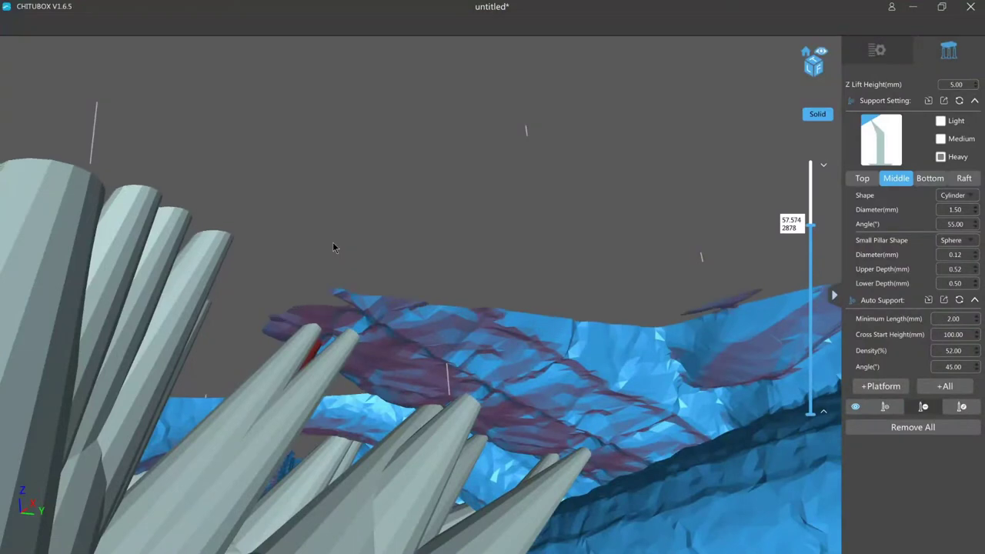
{"action": "key", "text": "Up"}
{"action": "key", "text": "Up"}
{"action": "key", "text": "Up"}
{"action": "key", "text": "Up"}
{"action": "key", "text": "Up"}
{"action": "key", "text": "Up"}
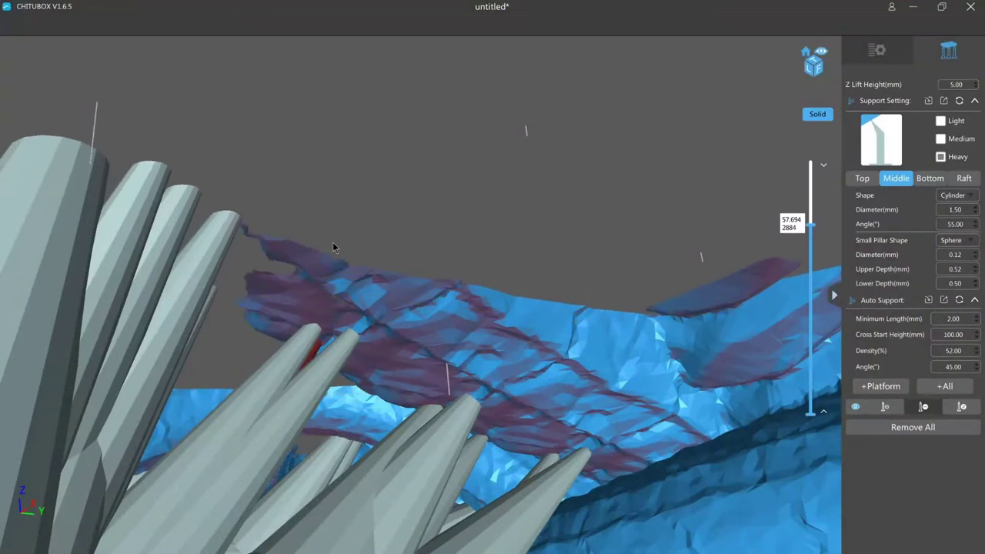
{"action": "key", "text": "Up"}
{"action": "key", "text": "Up"}
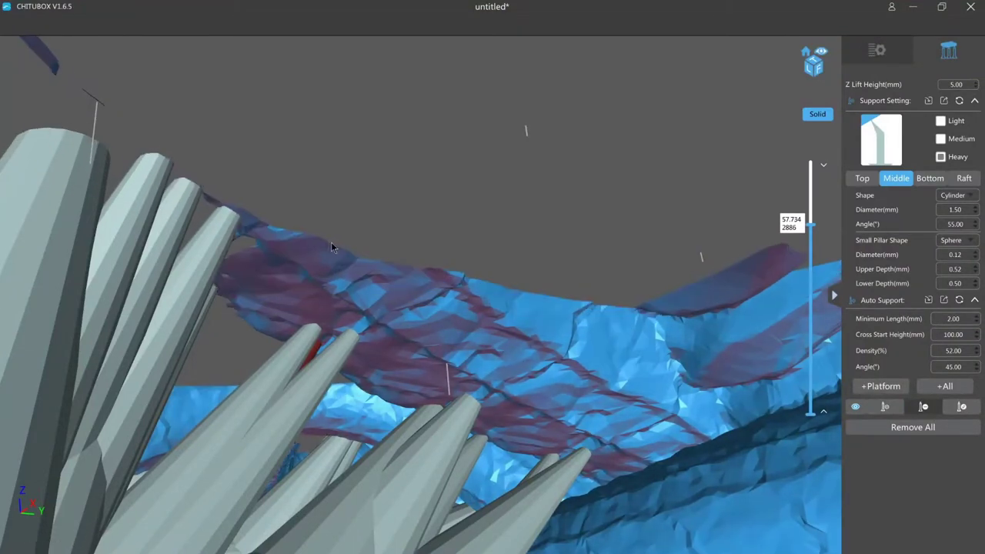
Add a heavy support under the new thin island beyond the outer row of support tips
{"action": "right_click_drag", "start_coordinate": [331, 242], "coordinate": [173, 159]}
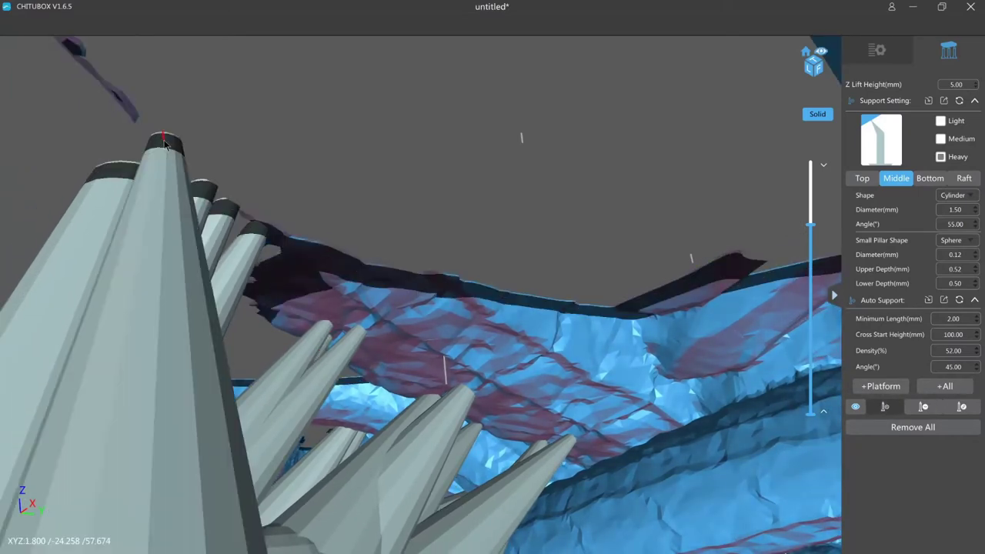
{"action": "scroll", "coordinate": [164, 144], "scroll_direction": "down", "scroll_amount": 1}
{"action": "scroll", "coordinate": [165, 140], "scroll_direction": "down", "scroll_amount": 1}
{"action": "key", "text": "Down"}
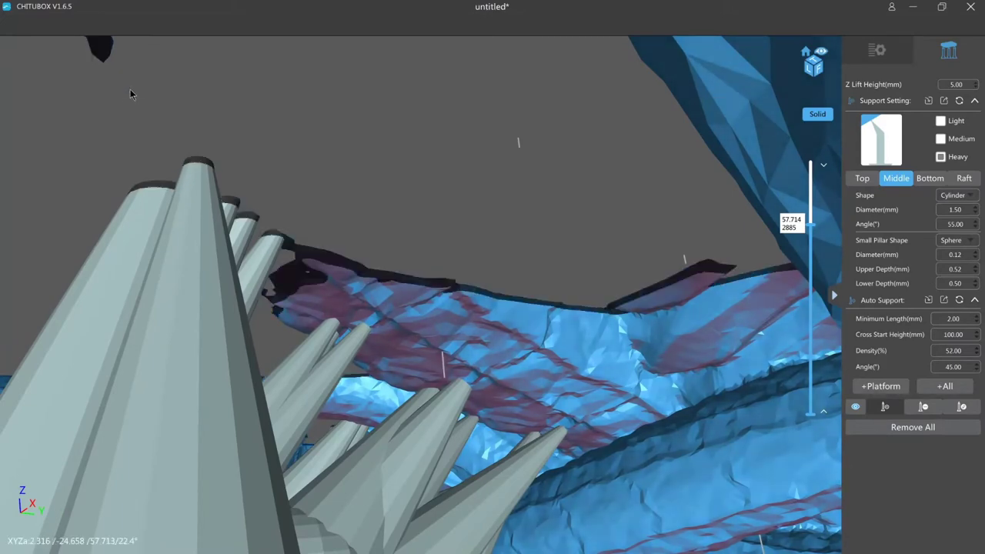
{"action": "left_click", "coordinate": [130, 89]}
Step the slice view down to layer 2880 and up to 2890 to check how the hanging part meets its new support
{"action": "scroll", "coordinate": [130, 90], "scroll_direction": "down", "scroll_amount": 3}
{"action": "scroll", "coordinate": [130, 89], "scroll_direction": "down", "scroll_amount": 1}
{"action": "key", "text": "Down"}
{"action": "key", "text": "Down"}
{"action": "key", "text": "Down"}
{"action": "key", "text": "Down"}
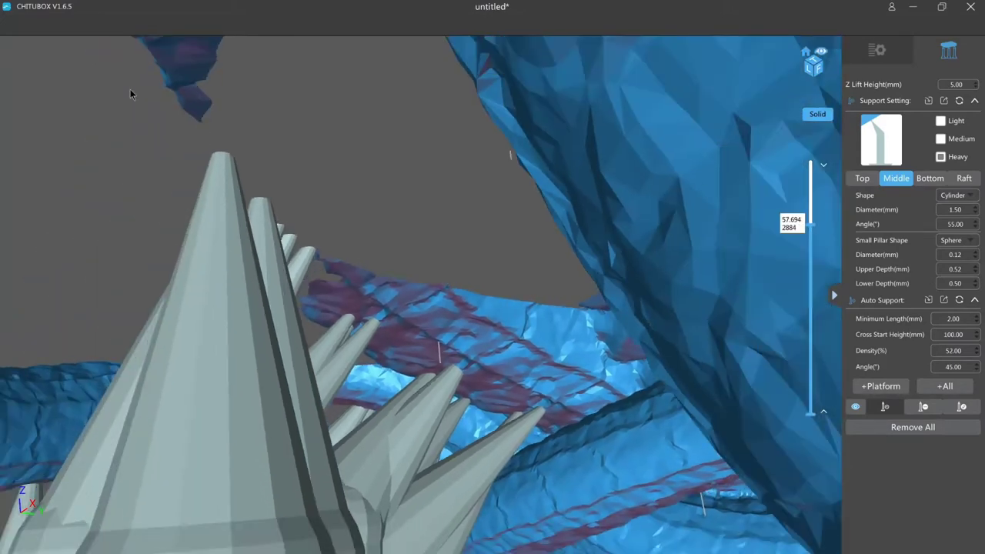
{"action": "scroll", "coordinate": [129, 87], "scroll_direction": "down", "scroll_amount": 2}
{"action": "key", "text": "Down"}
{"action": "key", "text": "Down"}
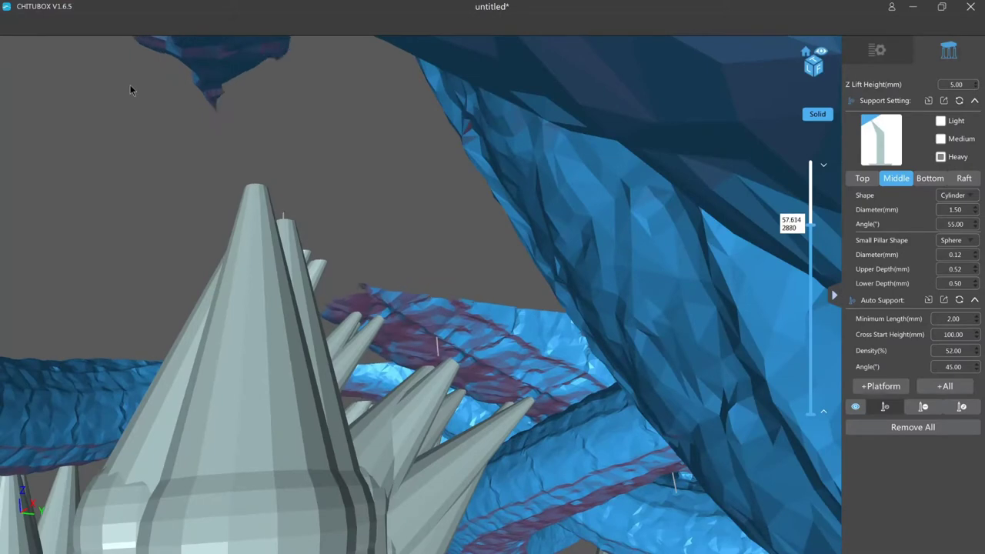
{"action": "key", "text": "Up"}
{"action": "key", "text": "Up"}
{"action": "key", "text": "Up"}
{"action": "key", "text": "Up"}
{"action": "key", "text": "Up"}
{"action": "scroll", "coordinate": [130, 83], "scroll_direction": "down", "scroll_amount": 2}
{"action": "key", "text": "Up"}
{"action": "key", "text": "Up"}
{"action": "key", "text": "Up"}
{"action": "key", "text": "Up"}
{"action": "key", "text": "Up"}
{"action": "key", "text": "Up"}
{"action": "key", "text": "Up"}
{"action": "key", "text": "Up"}
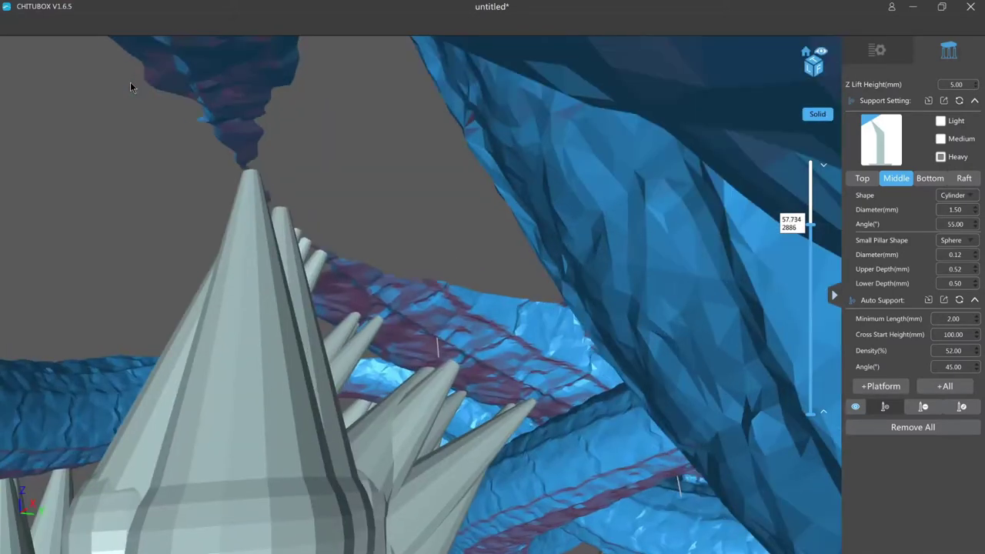
{"action": "key", "text": "Down"}
{"action": "key", "text": "Down"}
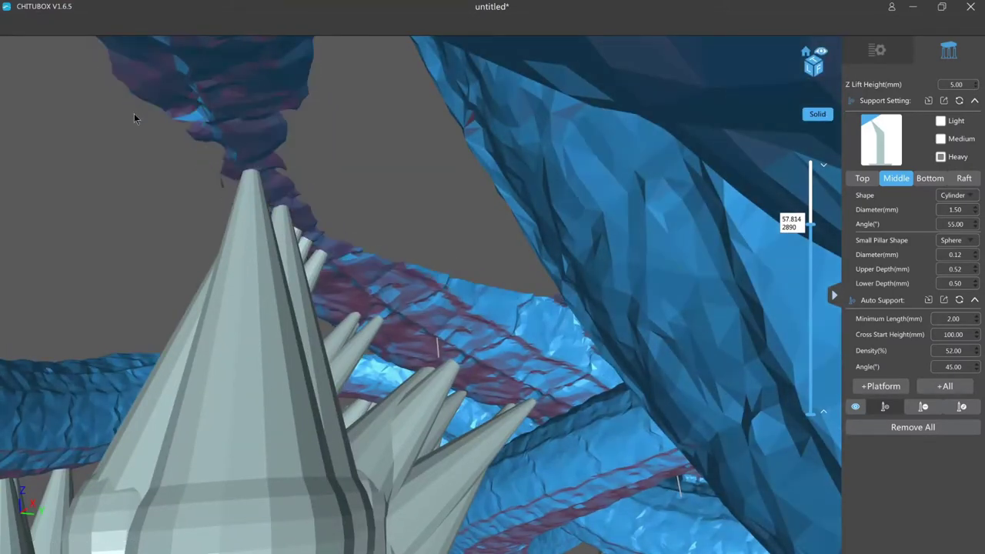
Add two more heavy supports under the hanging part, one on each side of the existing support tip
{"action": "left_click", "coordinate": [223, 188]}
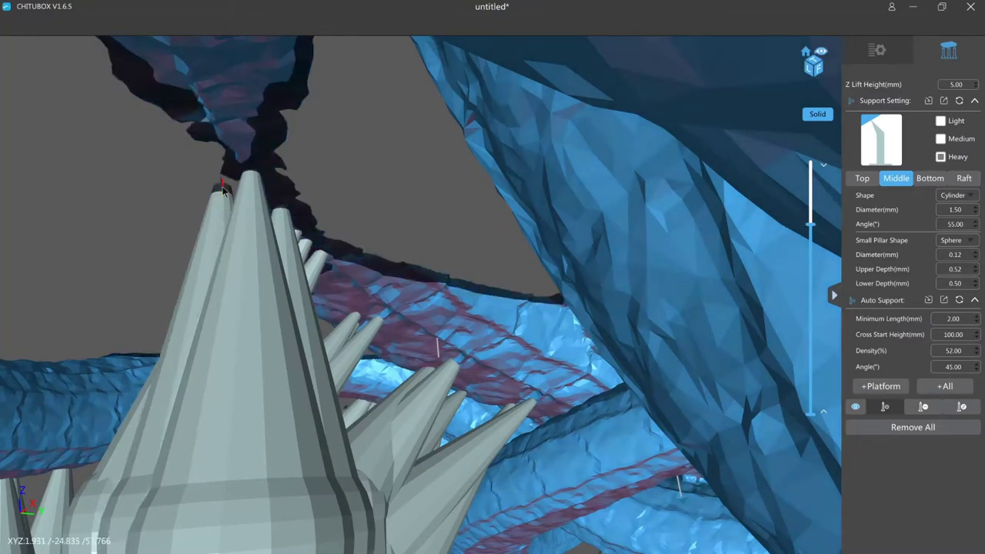
{"action": "key", "text": "Up"}
{"action": "left_click", "coordinate": [306, 153]}
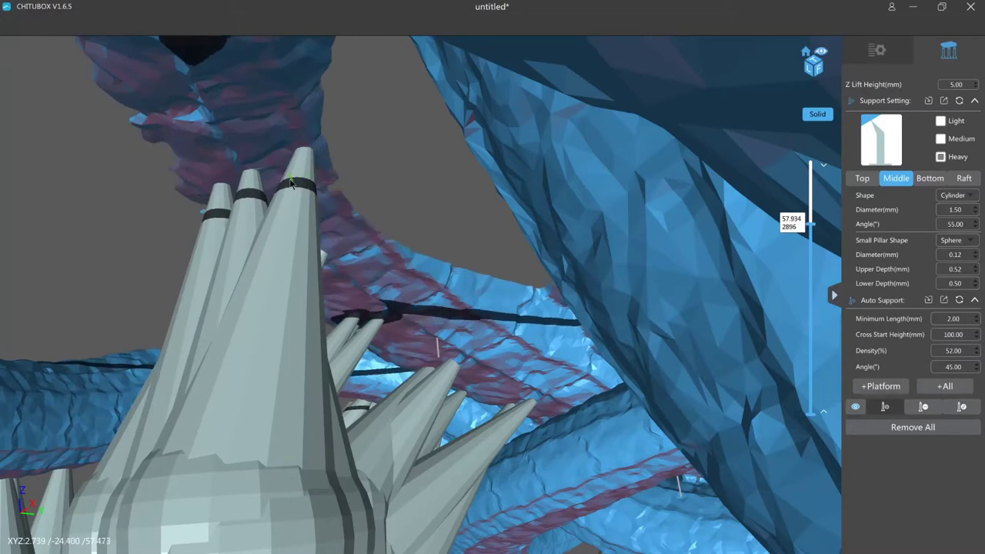
Step the slice view up past layer 2906 to check how the supports join the hanging part
{"action": "key", "text": "Up"}
{"action": "key", "text": "Up"}
{"action": "key", "text": "Up"}
{"action": "key", "text": "Up"}
{"action": "key", "text": "Up"}
{"action": "key", "text": "Up"}
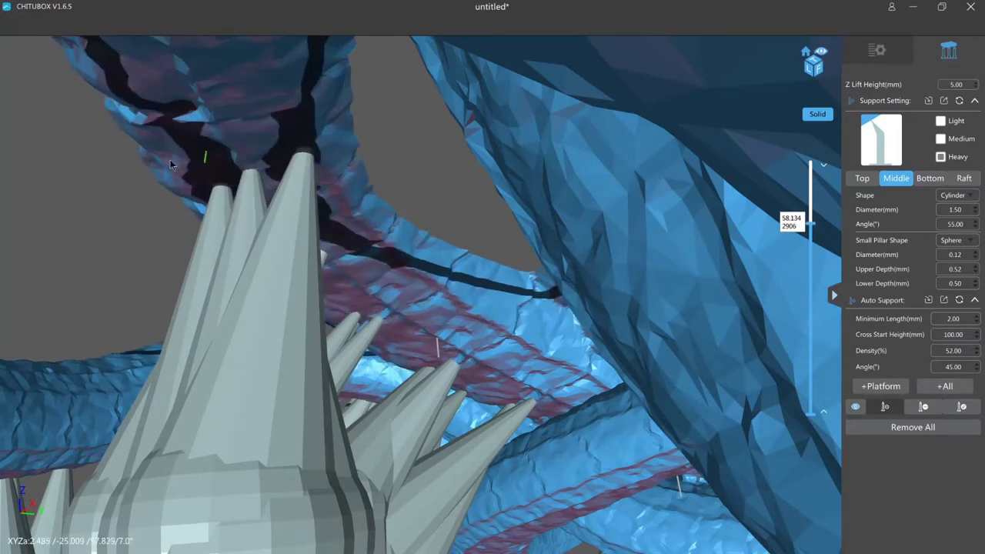
{"action": "key", "text": "Up"}
{"action": "key", "text": "Up"}
{"action": "key", "text": "Up"}
{"action": "key", "text": "Up"}
{"action": "key", "text": "Up"}
{"action": "key", "text": "Up"}
Open the settings of a new support's tip beneath the hanging part, then close the selection
{"action": "mouse_move", "coordinate": [186, 169]}
{"action": "right_mouse_down"}
{"action": "mouse_move", "coordinate": [223, 183]}
{"action": "mouse_move", "coordinate": [266, 165]}
{"action": "mouse_move", "coordinate": [298, 194]}
{"action": "right_mouse_up"}
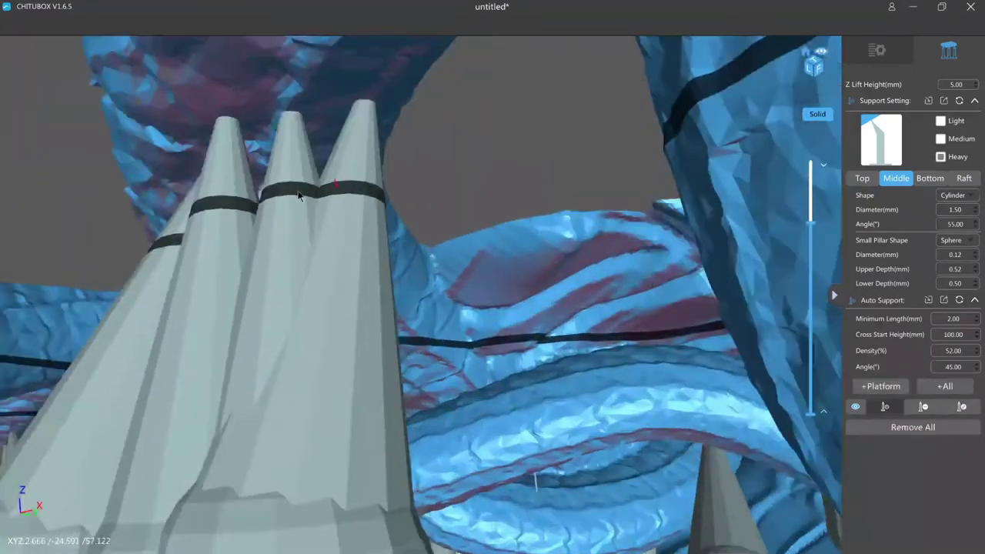
{"action": "key", "text": "e"}
{"action": "left_click", "coordinate": [229, 175]}
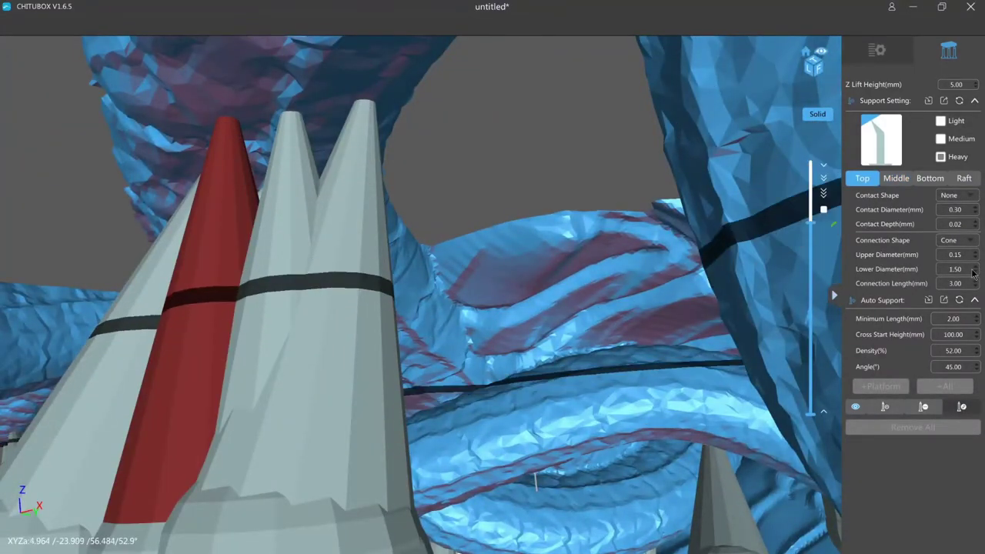
{"action": "left_click", "coordinate": [482, 148]}
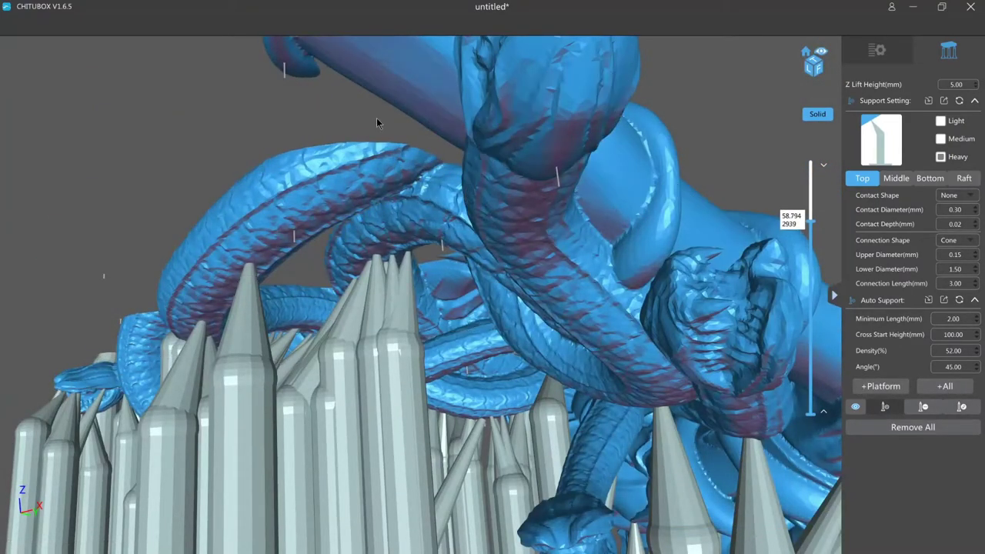
Add a heavy support under the small island beside the end of the smooth shaft and select its tip for editing
{"action": "scroll", "coordinate": [364, 115], "scroll_direction": "up", "scroll_amount": 2}
{"action": "scroll", "coordinate": [365, 109], "scroll_direction": "down", "scroll_amount": 1}
{"action": "right_click_drag", "start_coordinate": [365, 108], "coordinate": [367, 92]}
{"action": "scroll", "coordinate": [370, 79], "scroll_direction": "up", "scroll_amount": 2}
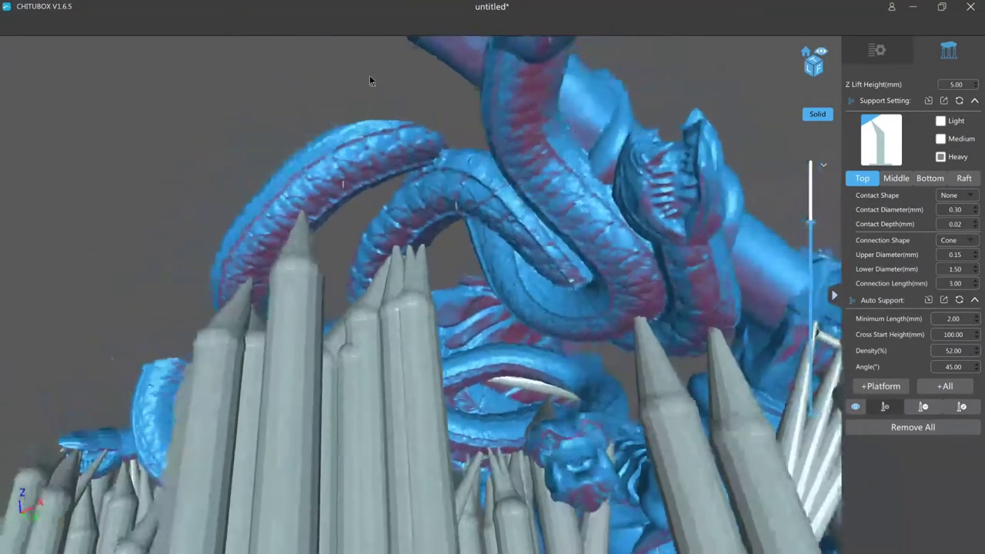
{"action": "scroll", "coordinate": [371, 138], "scroll_direction": "up", "scroll_amount": 3}
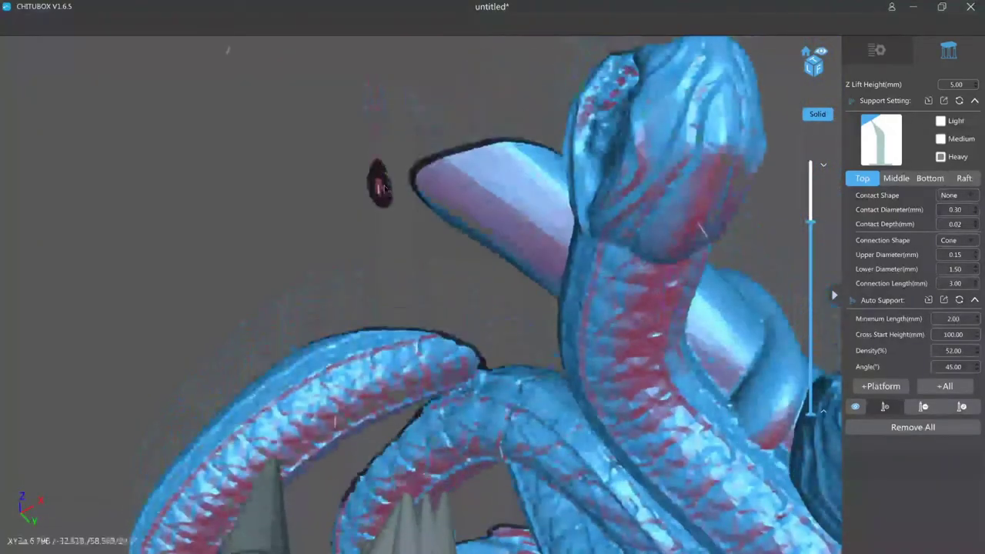
{"action": "left_click", "coordinate": [377, 181]}
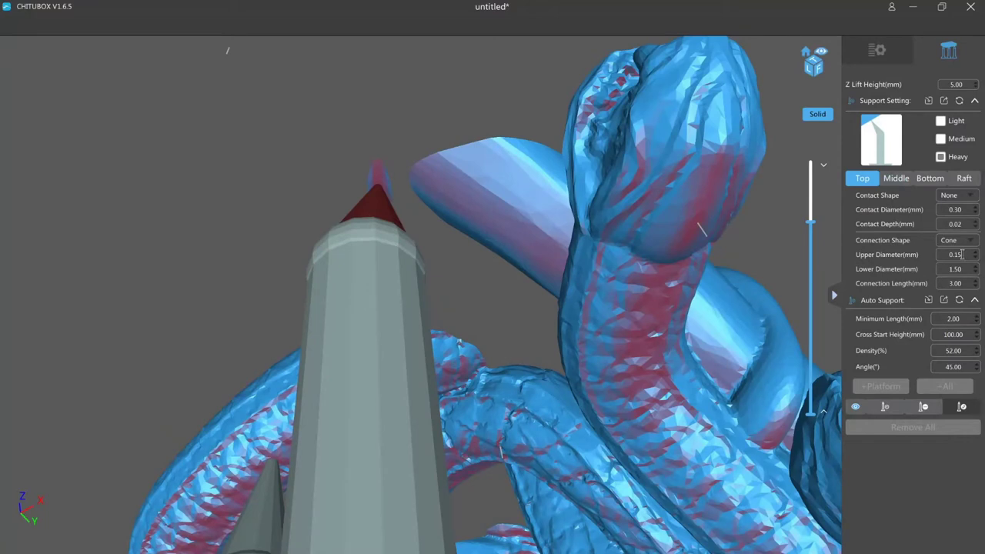
Step the slice view up to layer 3010 to check how the ring around the smooth shaft grows from its new support
{"action": "key", "text": "Up"}
{"action": "key", "text": "Up"}
{"action": "key", "text": "Up"}
{"action": "key", "text": "Up"}
{"action": "key", "text": "Up"}
{"action": "key", "text": "Up"}
{"action": "key", "text": "Up"}
{"action": "key", "text": "Up"}
{"action": "key", "text": "Up"}
{"action": "key", "text": "Up"}
{"action": "key", "text": "Up"}
{"action": "key", "text": "Up"}
{"action": "key", "text": "Up"}
{"action": "key", "text": "Up"}
{"action": "key", "text": "Up"}
{"action": "key", "text": "Up"}
{"action": "key", "text": "Up"}
{"action": "key", "text": "Up"}
{"action": "key", "text": "Up"}
{"action": "key", "text": "Up"}
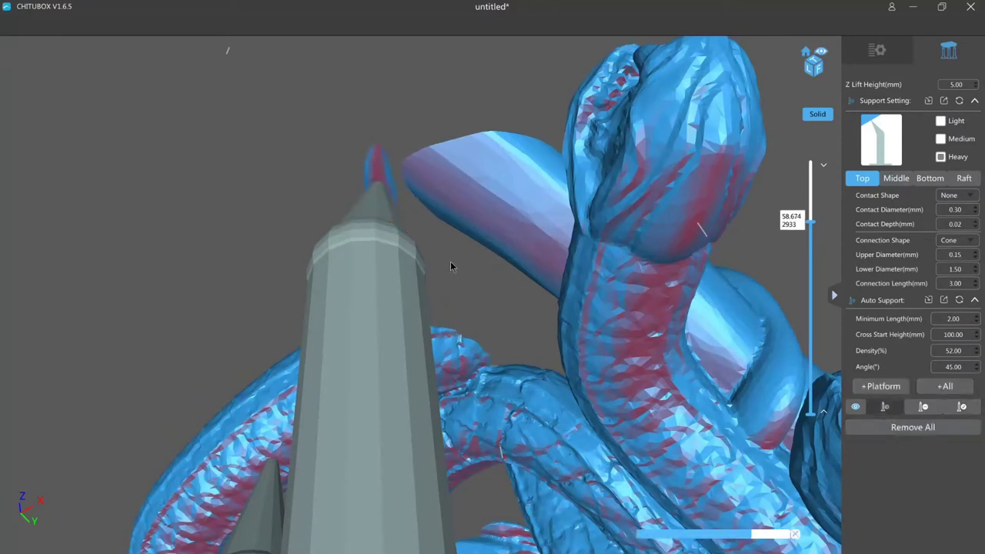
{"action": "key", "text": "Up"}
{"action": "key", "text": "Up"}
{"action": "key", "text": "Up"}
{"action": "key", "text": "Up"}
{"action": "key", "text": "Up"}
{"action": "key", "text": "Up"}
{"action": "key", "text": "Up"}
{"action": "key", "text": "Up"}
{"action": "key", "text": "Up"}
{"action": "key", "text": "Up"}
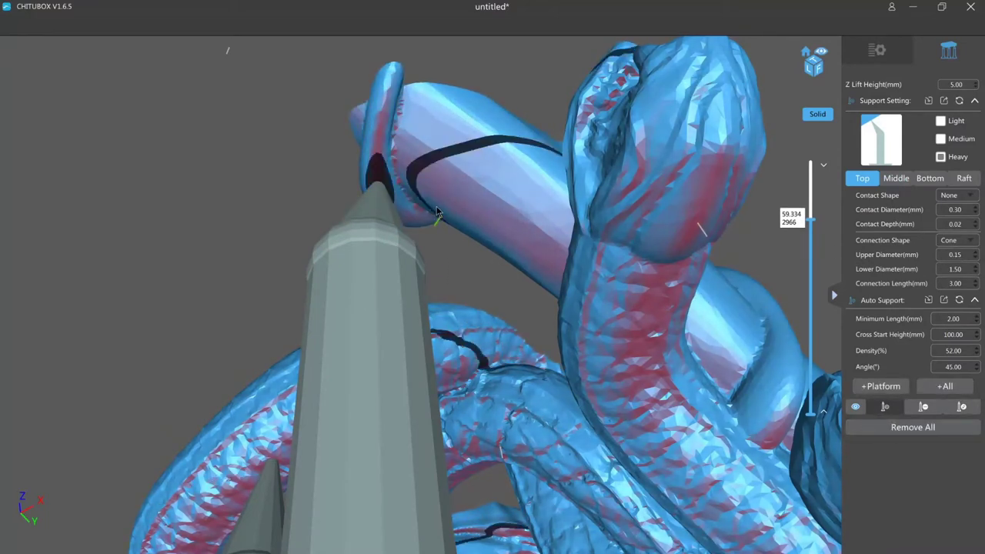
{"action": "key", "text": "Up"}
{"action": "key", "text": "Up"}
{"action": "key", "text": "Up"}
{"action": "key", "text": "Up"}
{"action": "key", "text": "Up"}
{"action": "key", "text": "Up"}
{"action": "key", "text": "Up"}
{"action": "key", "text": "Up"}
{"action": "key", "text": "Up"}
{"action": "key", "text": "Up"}
{"action": "key", "text": "Up"}
{"action": "key", "text": "Up"}
{"action": "key", "text": "Up"}
{"action": "key", "text": "Up"}
{"action": "key", "text": "Up"}
{"action": "key", "text": "Up"}
{"action": "key", "text": "Up"}
{"action": "key", "text": "Up"}
{"action": "key", "text": "Up"}
{"action": "key", "text": "Up"}
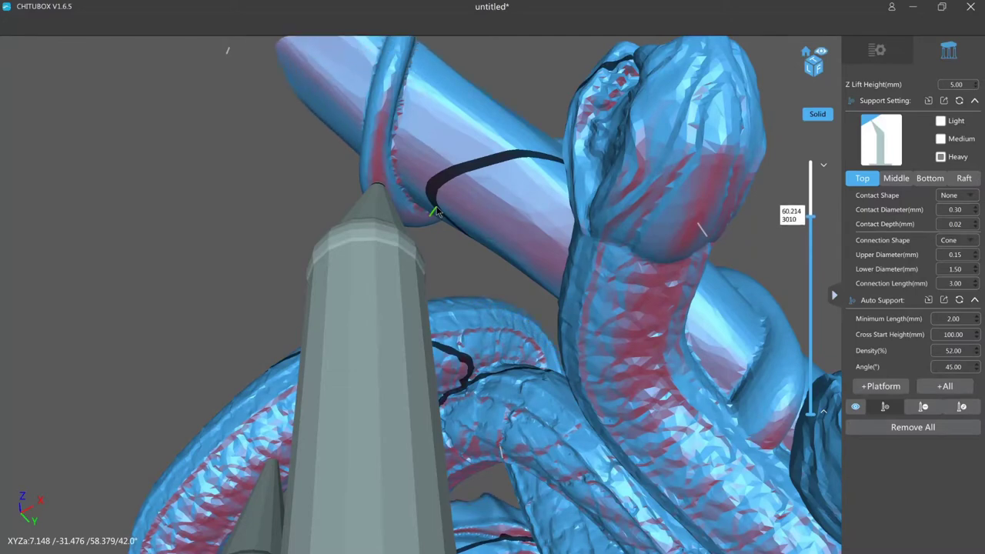
Locate the new island beyond the shaft's end around layer 3016 and add a heavy support under it
{"action": "scroll", "coordinate": [439, 214], "scroll_direction": "down", "scroll_amount": 5}
{"action": "scroll", "coordinate": [355, 221], "scroll_direction": "up", "scroll_amount": 5}
{"action": "key", "text": "Down"}
{"action": "key", "text": "Down"}
{"action": "key", "text": "Down"}
{"action": "key", "text": "Down"}
{"action": "key", "text": "Down"}
{"action": "key", "text": "Down"}
{"action": "key", "text": "Down"}
{"action": "key", "text": "Down"}
{"action": "key", "text": "Down"}
{"action": "key", "text": "Down"}
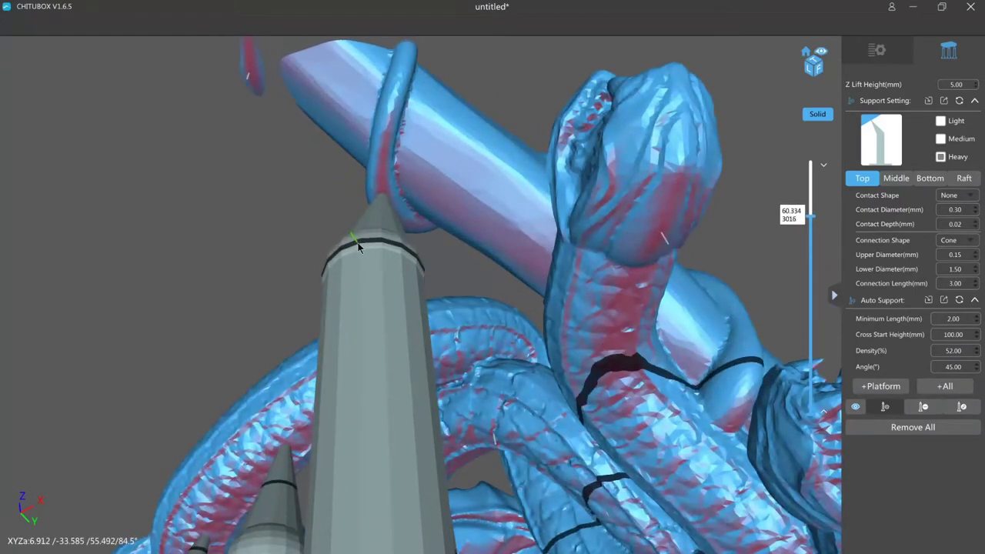
{"action": "middle_click_drag", "start_coordinate": [358, 242], "coordinate": [380, 258]}
{"action": "left_click", "coordinate": [386, 159]}
{"action": "key", "text": "e"}
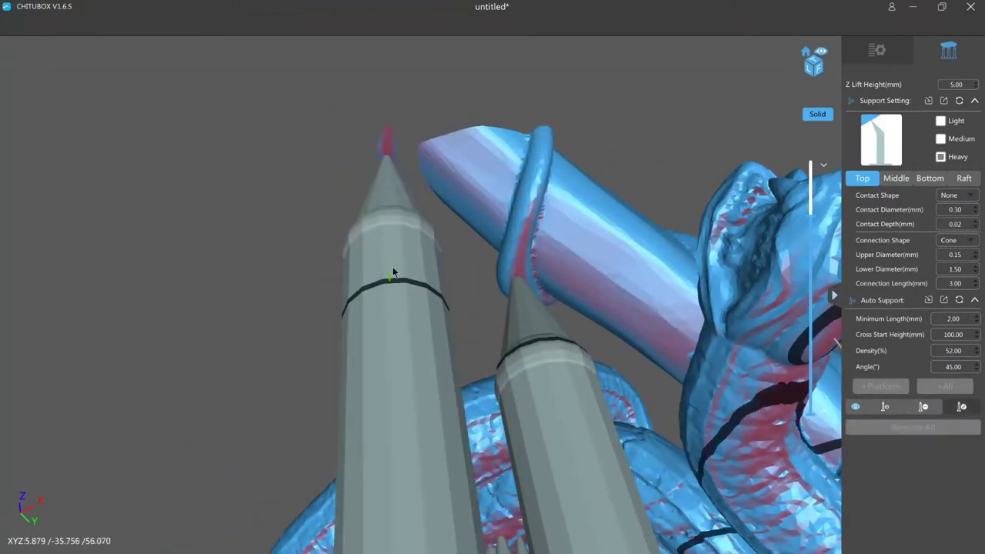
Reposition the pillar of the new support under the small island beyond the shaft's end, then select its tip and clear the selection
{"action": "left_click", "coordinate": [391, 266]}
{"action": "middle_click_drag", "start_coordinate": [391, 131], "coordinate": [370, 334]}
{"action": "left_click", "coordinate": [373, 402]}
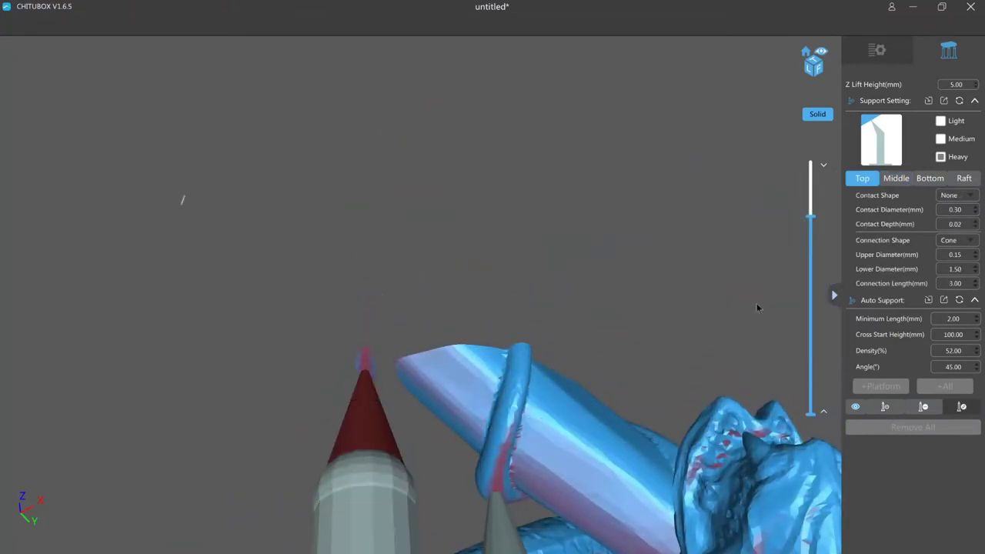
{"action": "left_click", "coordinate": [462, 248]}
Bring the support pillar closer to the underside of the growing island beyond the shaft, select its tip, and close the edit
{"action": "left_click_drag", "start_coordinate": [462, 248], "coordinate": [334, 280]}
{"action": "left_click", "coordinate": [404, 180]}
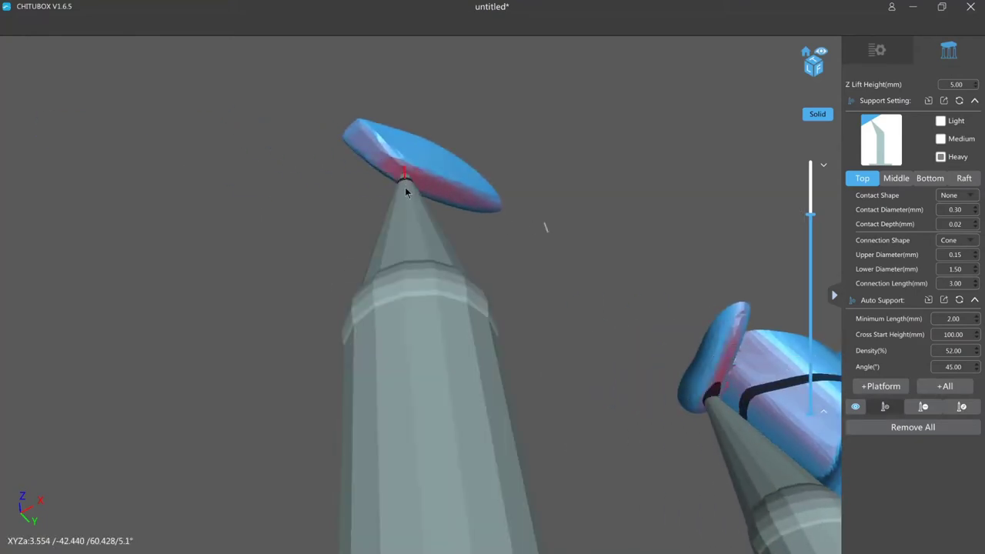
{"action": "left_click", "coordinate": [418, 337]}
{"action": "left_click", "coordinate": [419, 219]}
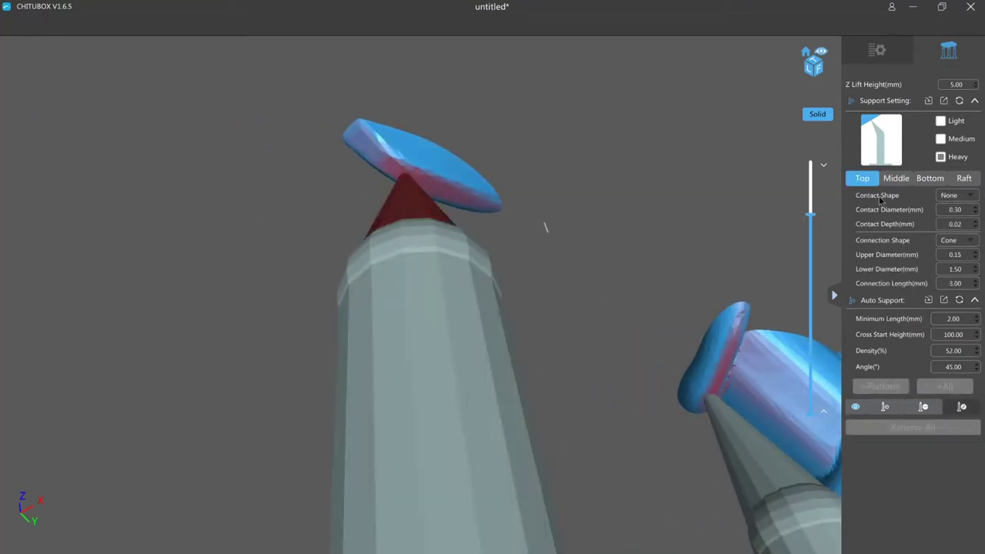
{"action": "left_click", "coordinate": [637, 211]}
Step the slice view up past layer 3045, add a heavy support under the island's shaft-side end, and move its contact to the outer edge
{"action": "key", "text": "Up"}
{"action": "key", "text": "Up"}
{"action": "key", "text": "Up"}
{"action": "key", "text": "Up"}
{"action": "key", "text": "Up"}
{"action": "key", "text": "Up"}
{"action": "key", "text": "Up"}
{"action": "key", "text": "Up"}
{"action": "key", "text": "Up"}
{"action": "key", "text": "Up"}
{"action": "key", "text": "Up"}
{"action": "key", "text": "Up"}
{"action": "key", "text": "Up"}
{"action": "key", "text": "Up"}
{"action": "key", "text": "Up"}
{"action": "key", "text": "Up"}
{"action": "key", "text": "Up"}
{"action": "key", "text": "Up"}
{"action": "key", "text": "Up"}
{"action": "key", "text": "Up"}
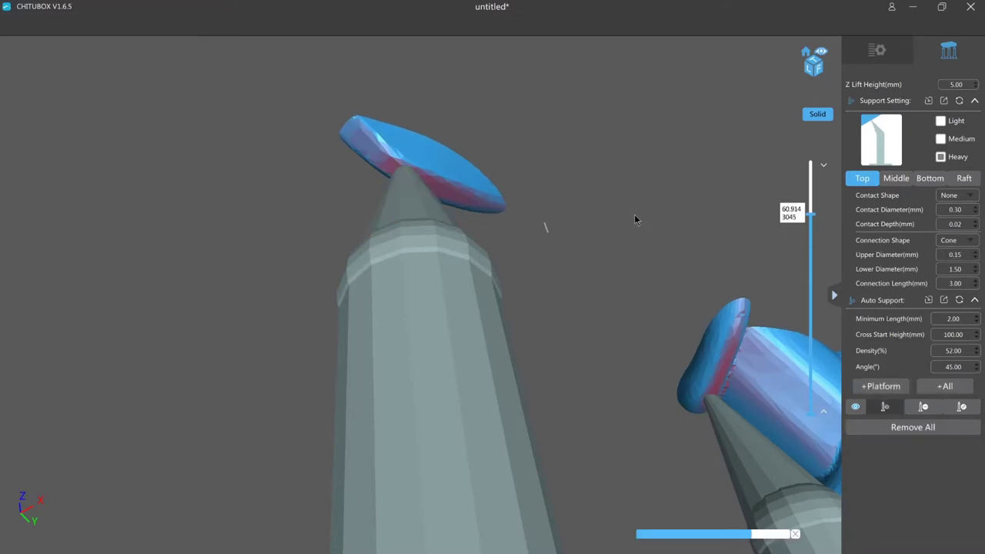
{"action": "left_click", "coordinate": [494, 209]}
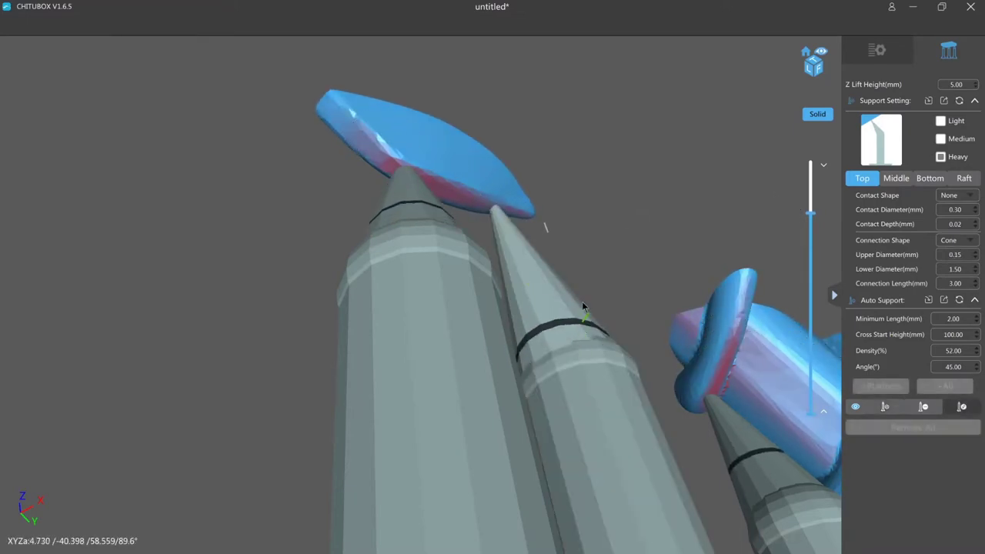
{"action": "left_click", "coordinate": [532, 217]}
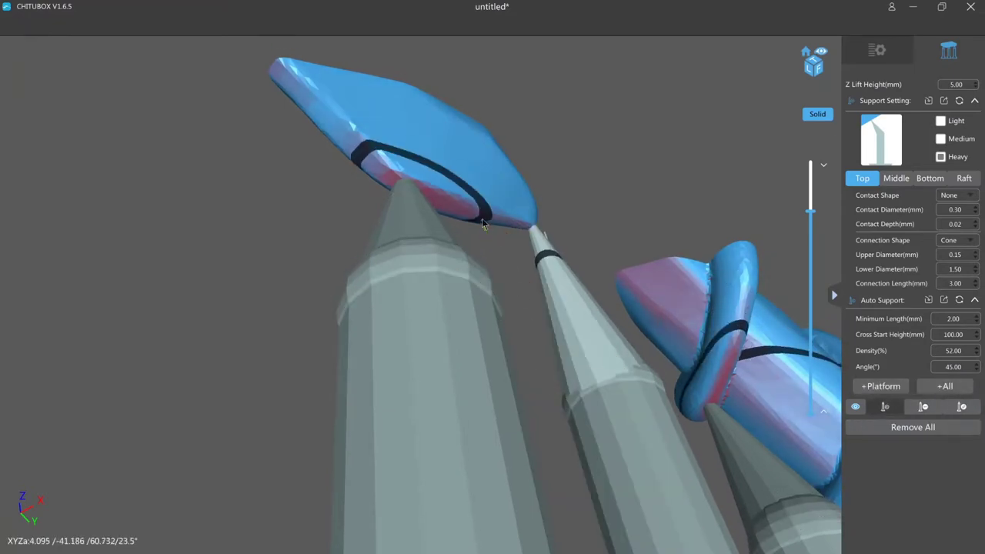
Add a heavy support between the two under the blade-like island, then adjust the contact point and pillar of the outer one
{"action": "left_click", "coordinate": [479, 215]}
{"action": "left_click", "coordinate": [573, 397]}
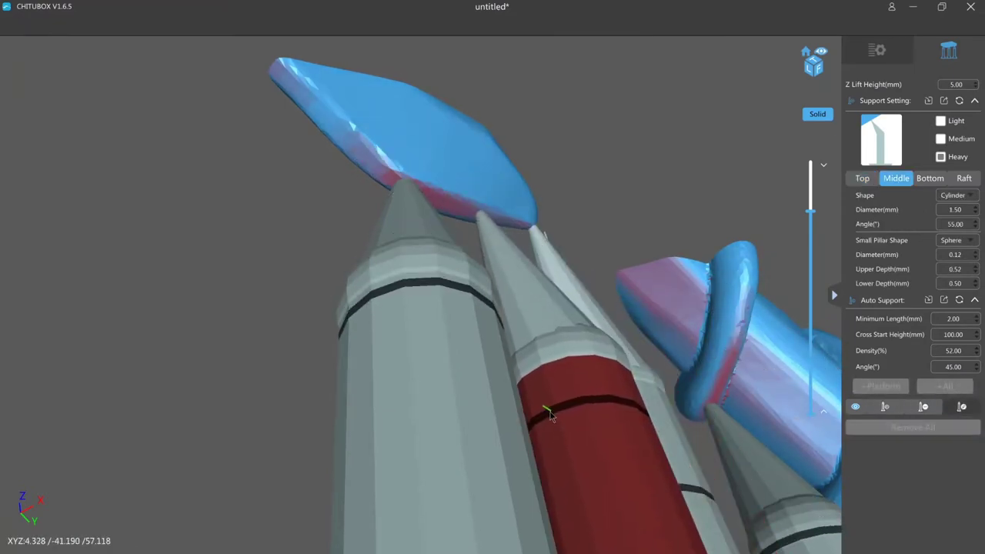
{"action": "left_click", "coordinate": [529, 226]}
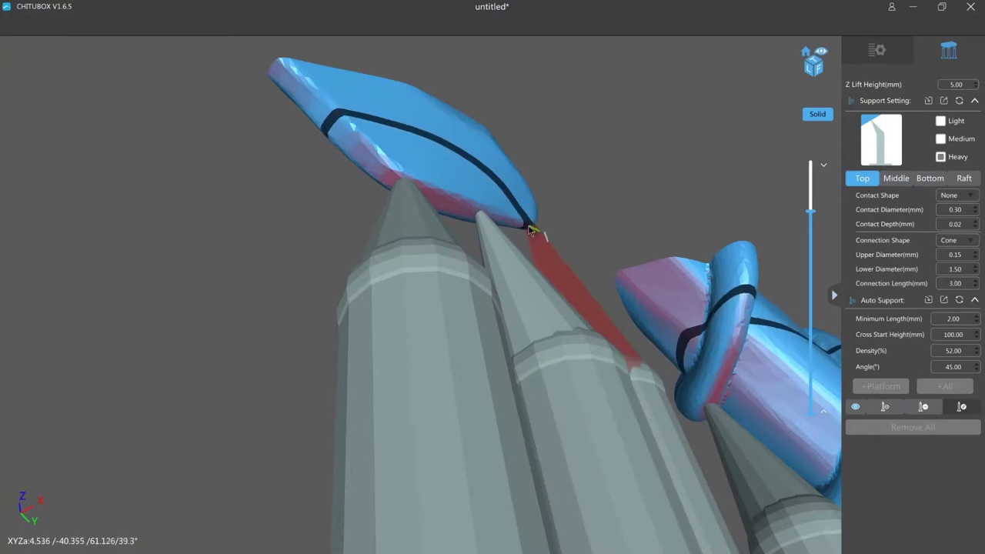
{"action": "left_click", "coordinate": [642, 405]}
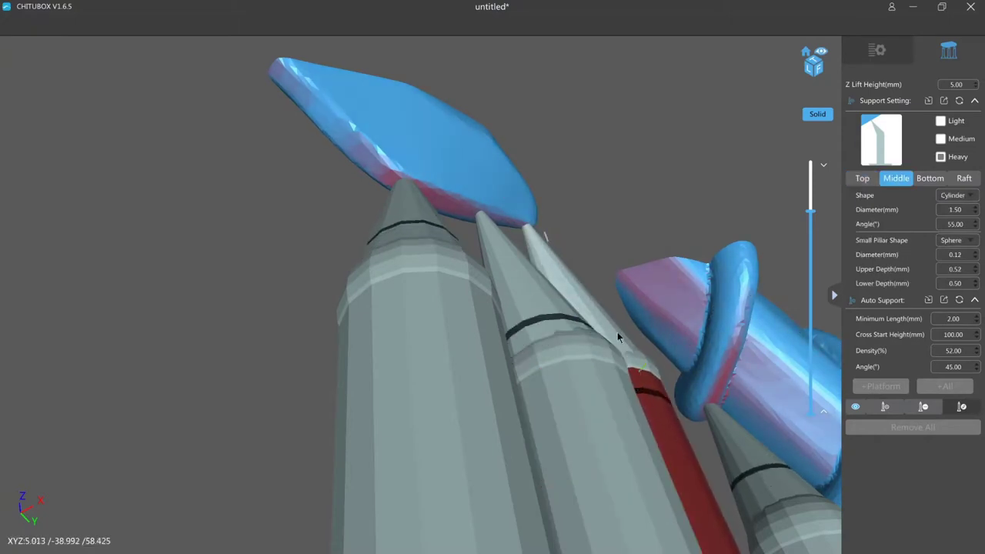
Set the upper diameter of the outer support's tip to 0.25 mm and select the middle support's tip for editing
{"action": "left_click", "coordinate": [573, 285]}
{"action": "scroll", "coordinate": [949, 255], "scroll_direction": "up", "scroll_amount": 1}
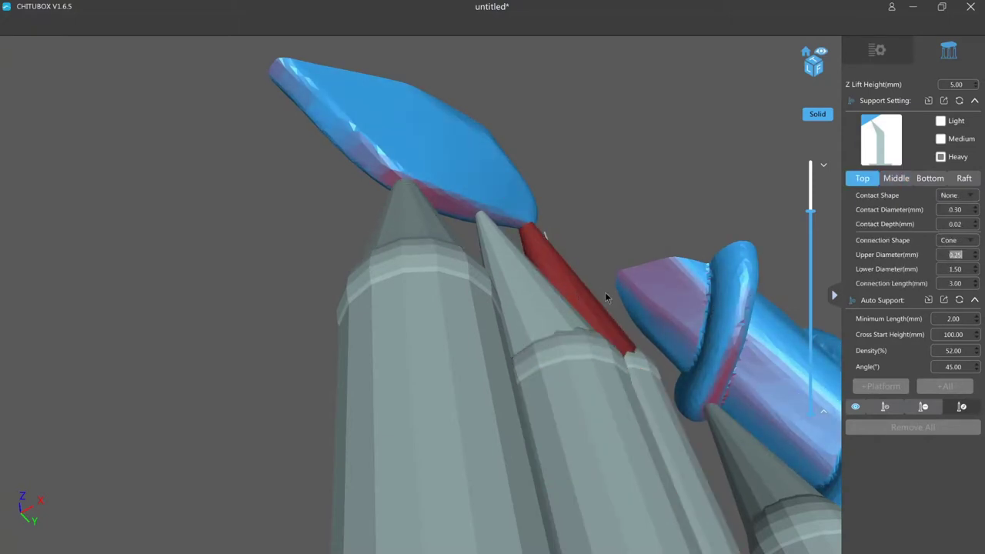
{"action": "left_click", "coordinate": [534, 309]}
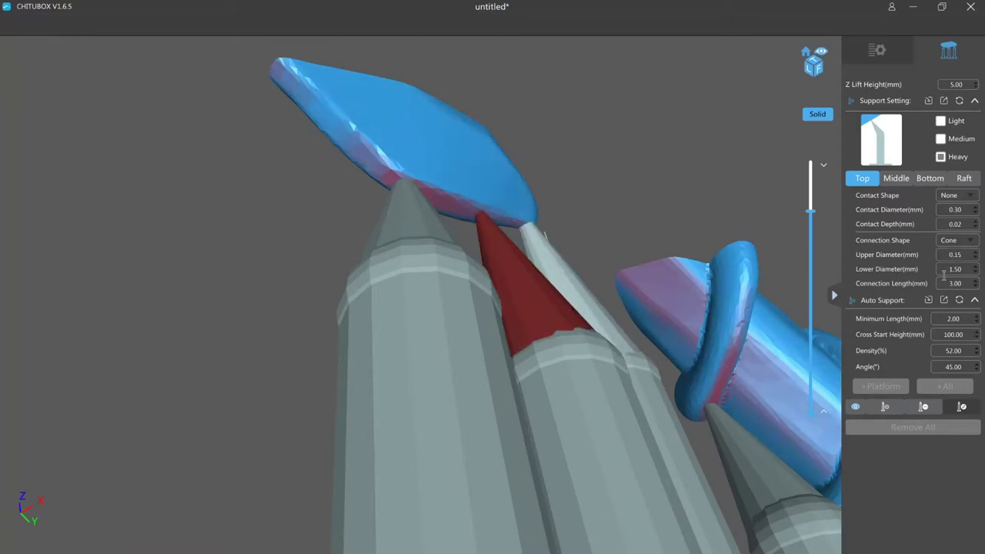
Add two heavy supports along the rising lower edge of the blade-like part, on the side away from the shaft
{"action": "right_click_drag", "start_coordinate": [652, 416], "coordinate": [491, 381]}
{"action": "left_click_drag", "start_coordinate": [435, 493], "coordinate": [342, 482]}
{"action": "key", "text": "a"}
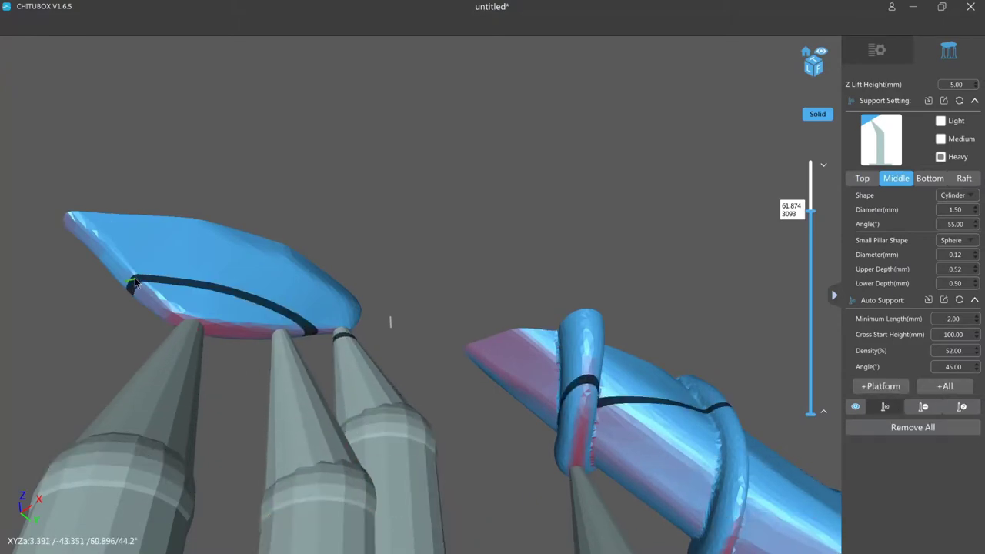
{"action": "left_click", "coordinate": [128, 285]}
{"action": "left_click", "coordinate": [69, 218]}
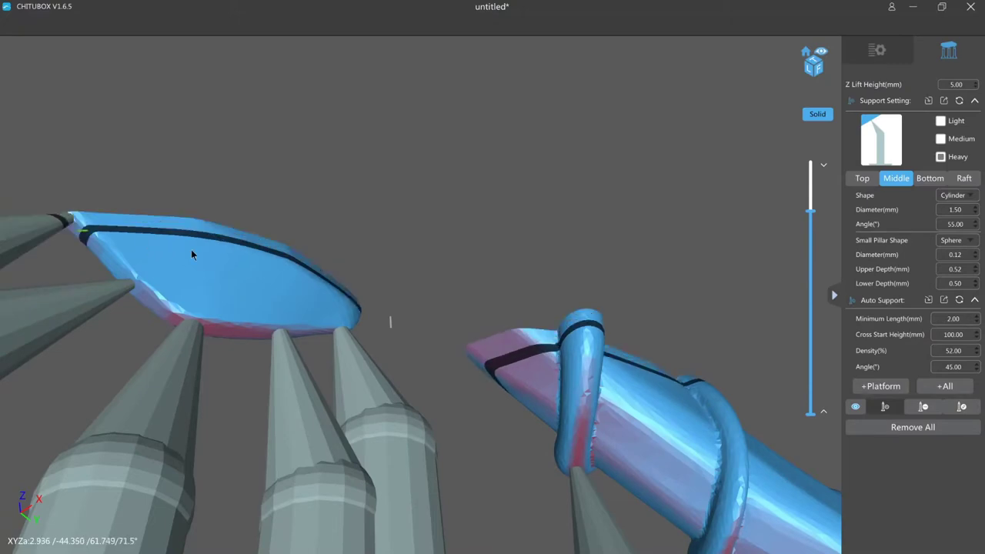
Add a heavy support under the small island near layer 3120 between blade and shaft, position its pillar, and open its tip's upper diameter
{"action": "key", "text": "Up"}
{"action": "key", "text": "Up"}
{"action": "key", "text": "Up"}
{"action": "key", "text": "Up"}
{"action": "key", "text": "Up"}
{"action": "key", "text": "Up"}
{"action": "key", "text": "Up"}
{"action": "key", "text": "Up"}
{"action": "key", "text": "Up"}
{"action": "key", "text": "Up"}
{"action": "key", "text": "Up"}
{"action": "key", "text": "Up"}
{"action": "key", "text": "Up"}
{"action": "key", "text": "Up"}
{"action": "key", "text": "Up"}
{"action": "key", "text": "Up"}
{"action": "key", "text": "Up"}
{"action": "key", "text": "Up"}
{"action": "key", "text": "Up"}
{"action": "key", "text": "Up"}
{"action": "key", "text": "Up"}
{"action": "key", "text": "Up"}
{"action": "key", "text": "Up"}
{"action": "key", "text": "Up"}
{"action": "key", "text": "Up"}
{"action": "key", "text": "Up"}
{"action": "key", "text": "Up"}
{"action": "key", "text": "Up"}
{"action": "key", "text": "Up"}
{"action": "key", "text": "Up"}
{"action": "scroll", "coordinate": [171, 276], "scroll_direction": "down", "scroll_amount": 2}
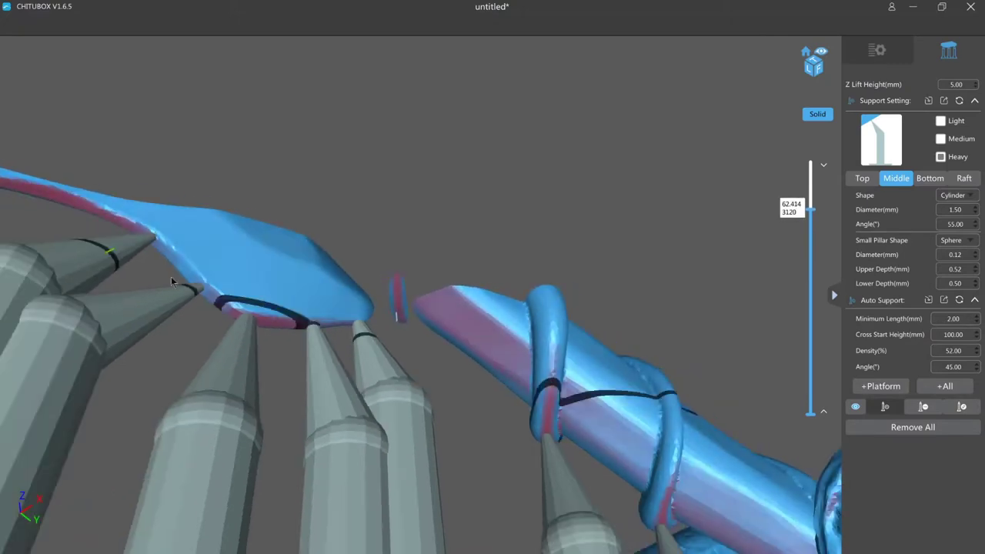
{"action": "left_click", "coordinate": [393, 308]}
{"action": "left_click_drag", "start_coordinate": [446, 448], "coordinate": [457, 432]}
{"action": "left_click", "coordinate": [423, 352]}
{"action": "left_click", "coordinate": [972, 251]}
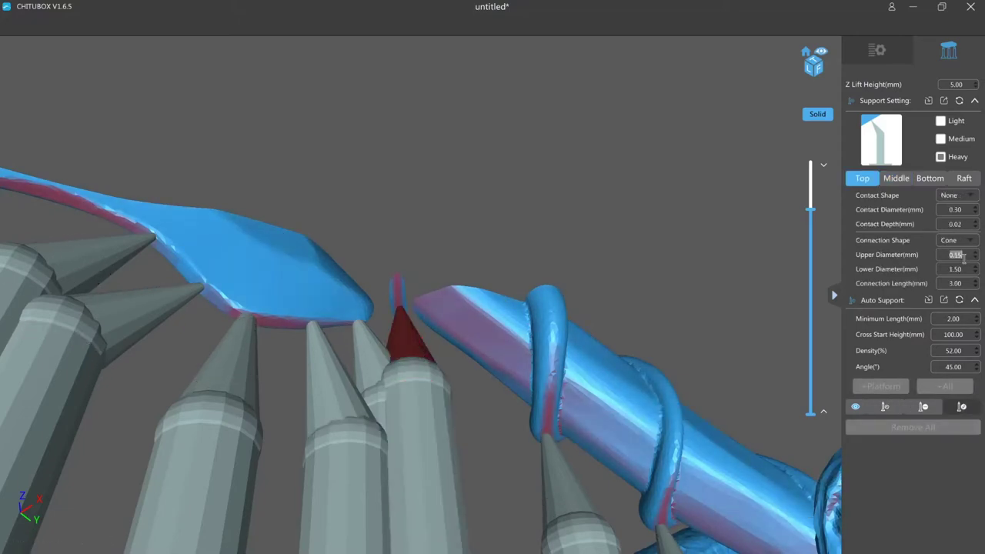
Check the upper diameter of the tips on the two supports beneath the shaft's rings, then clear the selection
{"action": "left_click", "coordinate": [558, 471]}
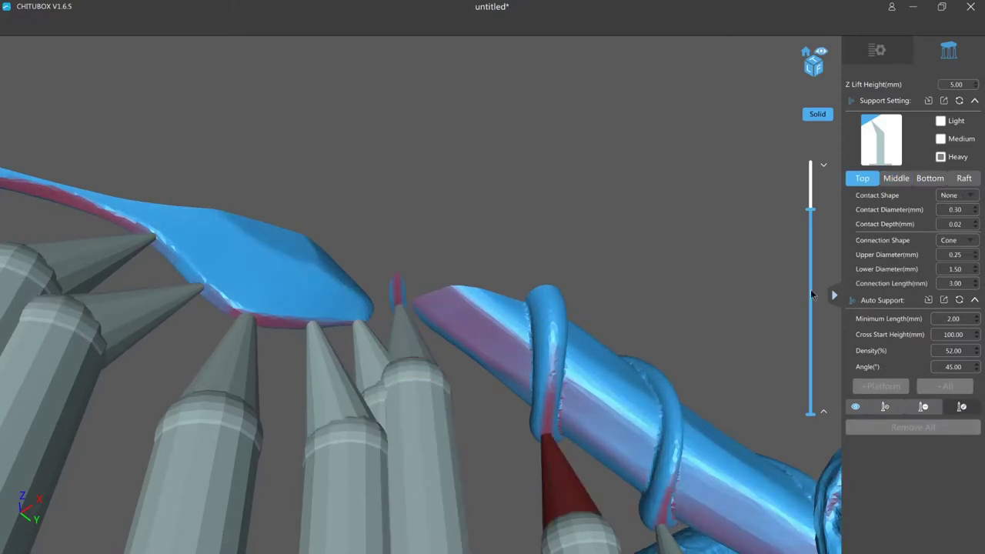
{"action": "left_click", "coordinate": [663, 533]}
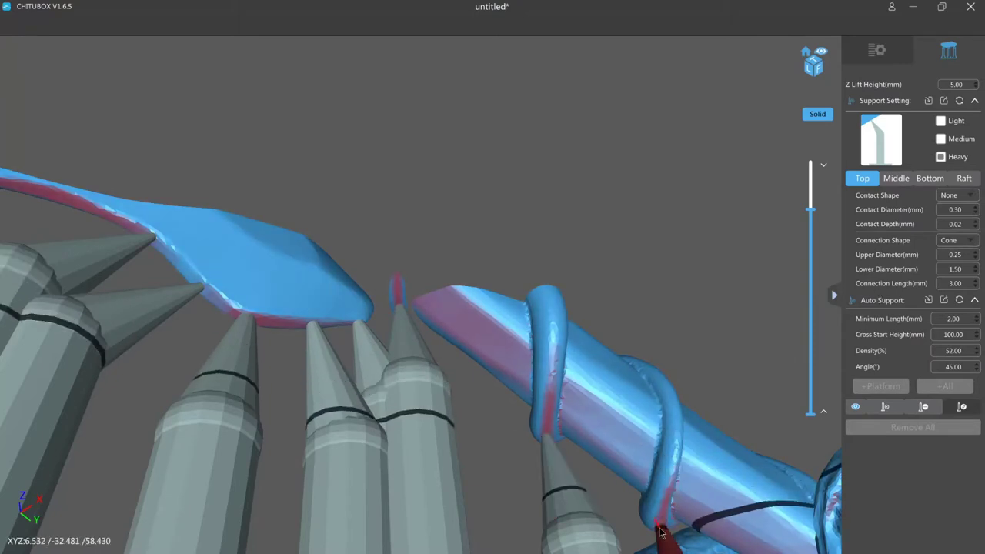
{"action": "left_click", "coordinate": [695, 335]}
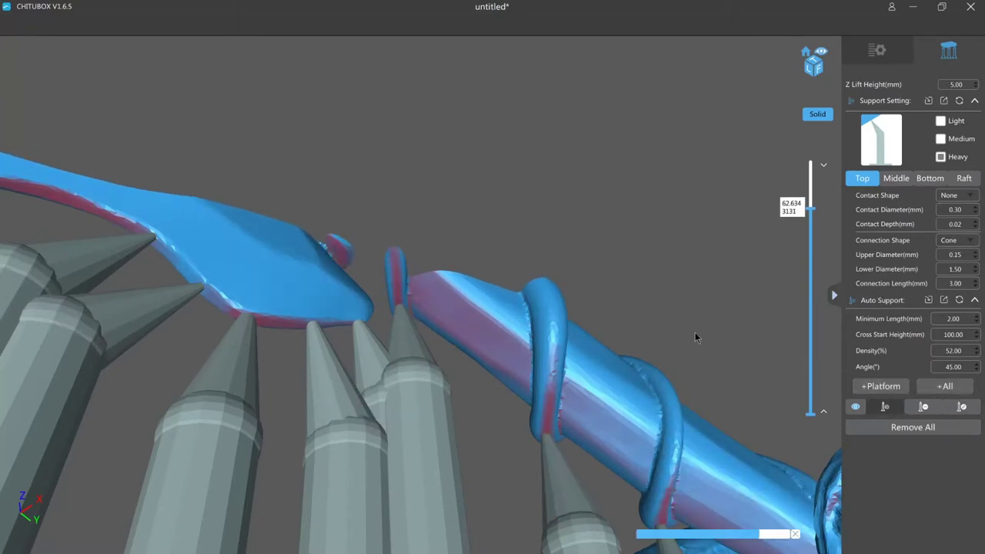
Add a heavy support for the small island behind the blade, move its contact onto the island, and set the tip's upper diameter to 0.20 mm
{"action": "left_click", "coordinate": [343, 253]}
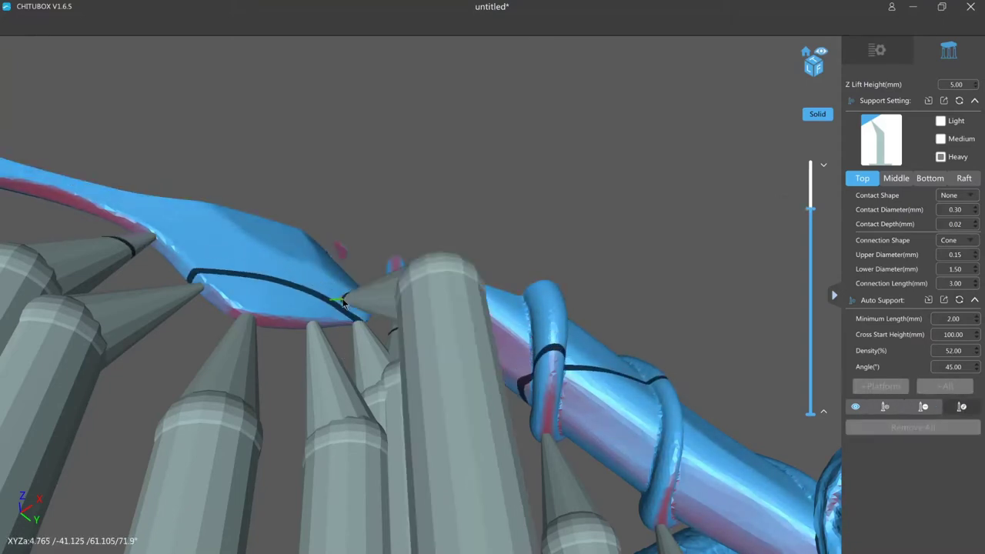
{"action": "left_click_drag", "start_coordinate": [344, 251], "coordinate": [344, 251]}
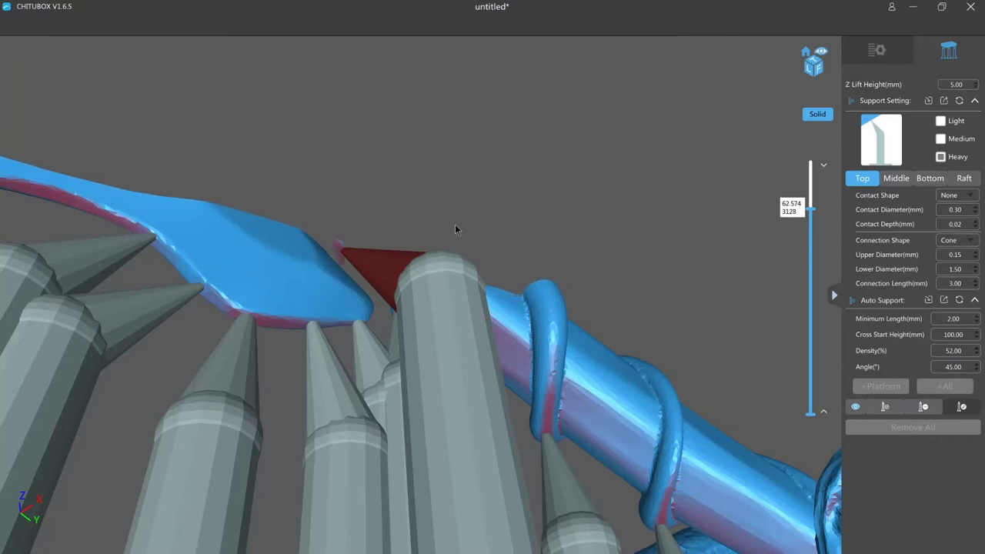
{"action": "double_click", "coordinate": [954, 254]}
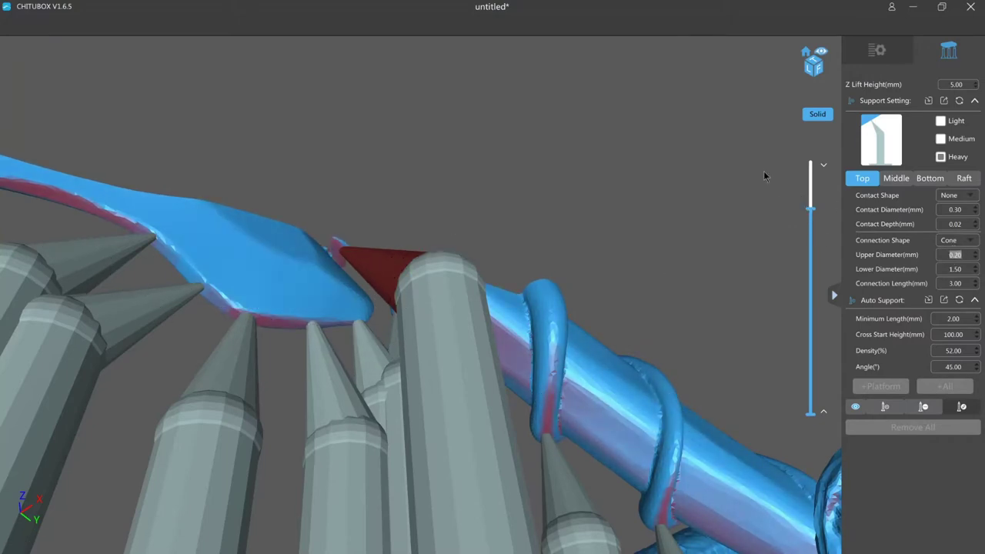
{"action": "left_click", "coordinate": [642, 167]}
Raise the slice view beyond layer 3244 and add two heavy supports under the blade's far end, repositioning their pillars
{"action": "scroll", "coordinate": [574, 182], "scroll_direction": "down", "scroll_amount": 2}
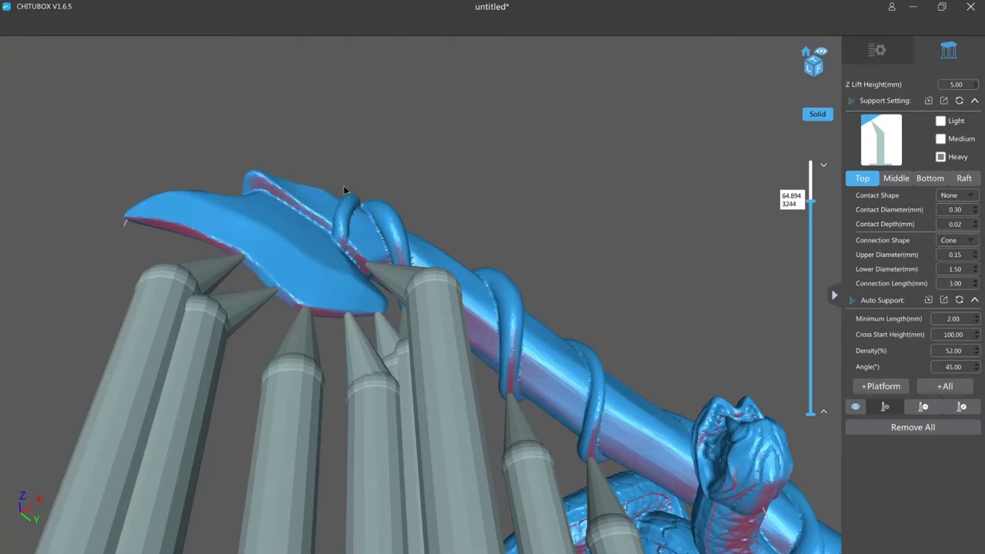
{"action": "left_click", "coordinate": [125, 219]}
{"action": "left_click_drag", "start_coordinate": [82, 333], "coordinate": [52, 319], "text": "ctrl"}
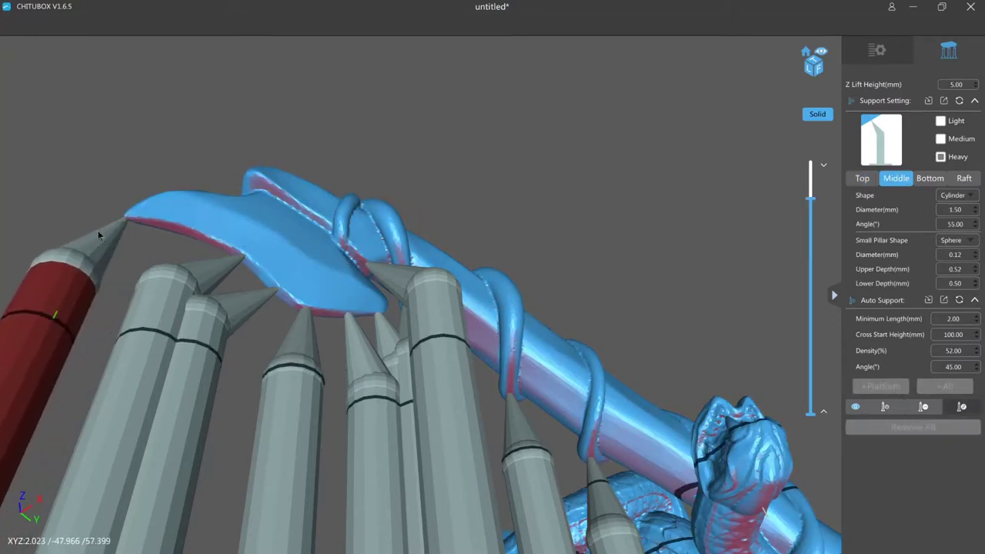
{"action": "left_click", "coordinate": [139, 222]}
{"action": "left_click_drag", "start_coordinate": [112, 320], "coordinate": [150, 314], "text": "ctrl"}
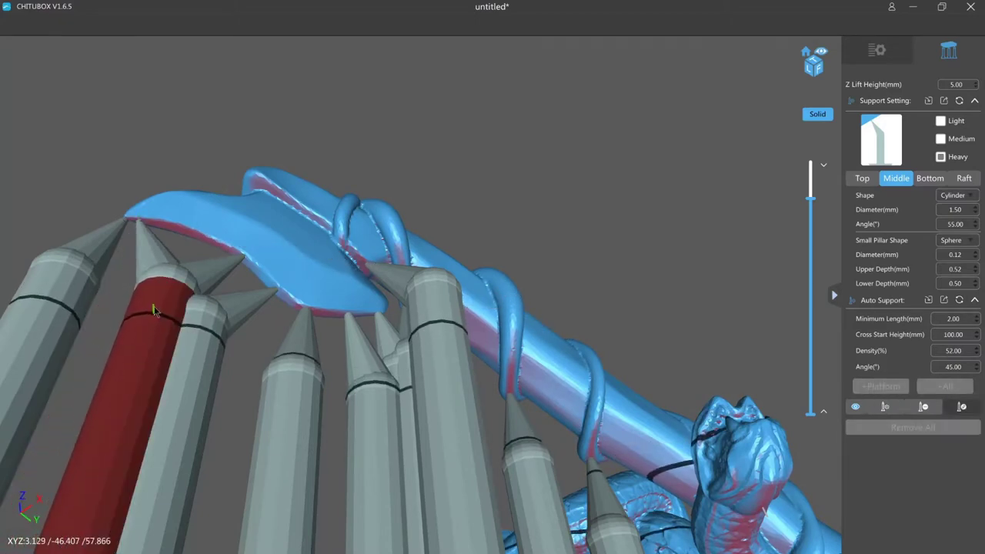
Set the upper diameter of the outermost support's tip at the blade's far end to 0.2 mm and clear the selection
{"action": "left_click", "coordinate": [141, 223]}
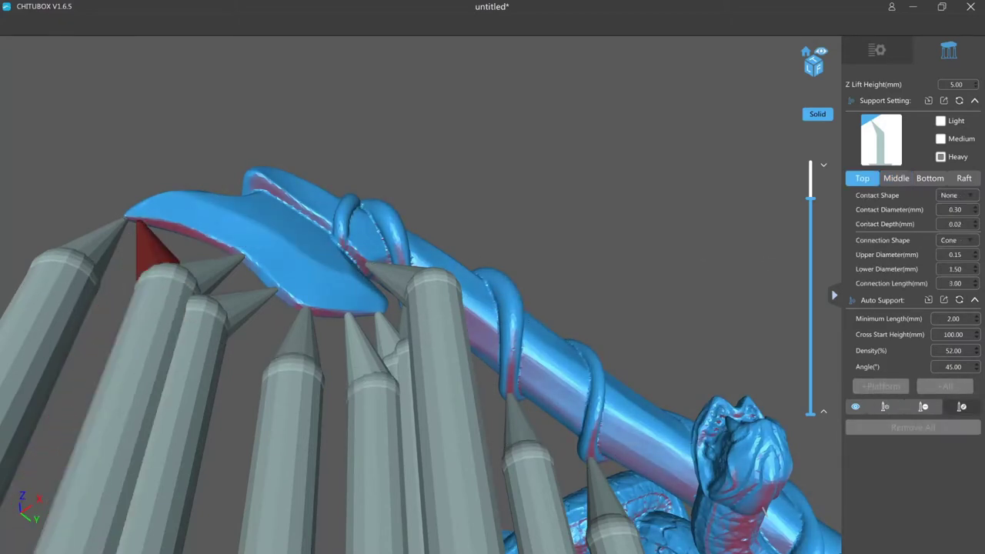
{"action": "scroll", "coordinate": [965, 256], "scroll_direction": "up", "scroll_amount": 1}
{"action": "left_click", "coordinate": [120, 236]}
{"action": "double_click", "coordinate": [970, 251]}
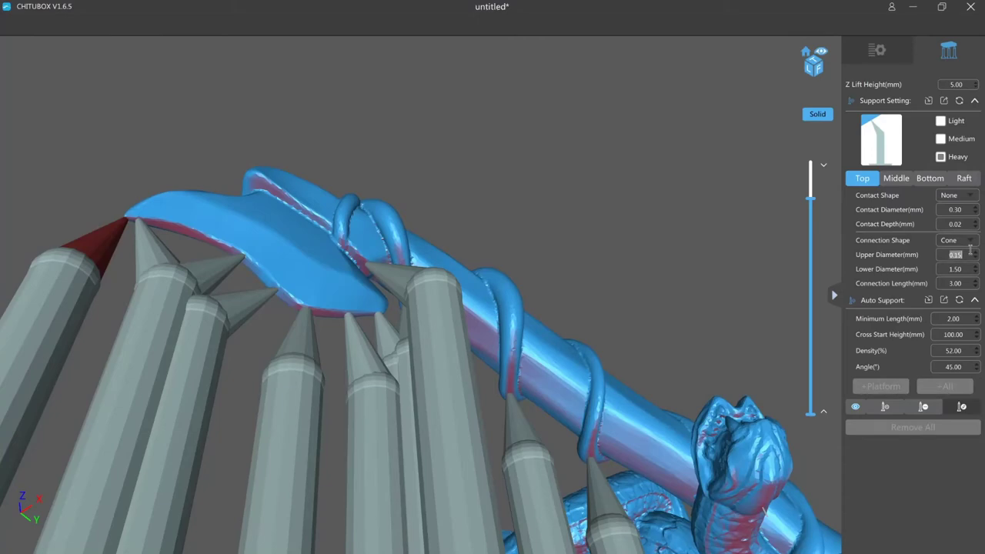
{"action": "type", "text": ".2"}
{"action": "key", "text": "Return"}
{"action": "left_click", "coordinate": [542, 227]}
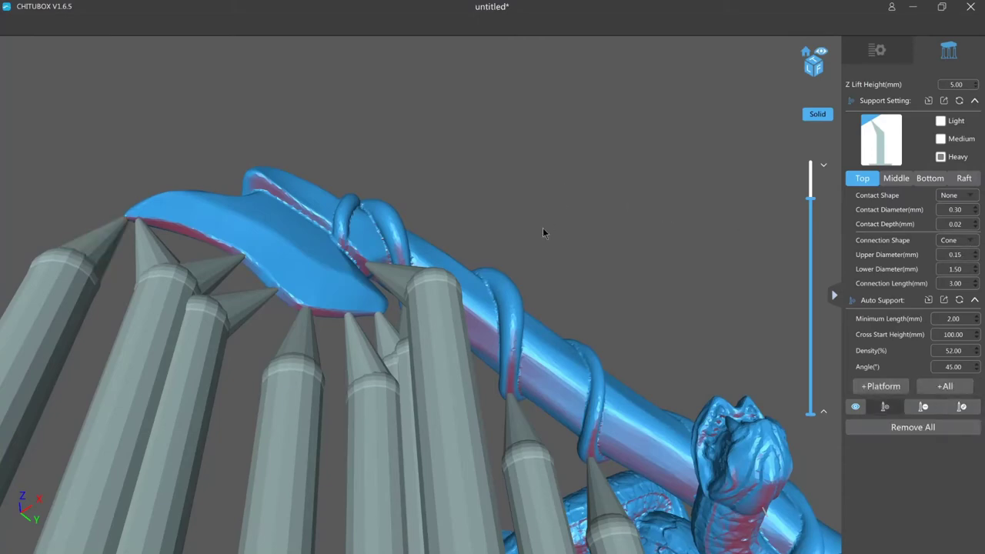
Restore the slice view to the full model height and examine the supports beneath the coiled tentacles and the toothed heads
{"action": "scroll", "coordinate": [531, 219], "scroll_direction": "down", "scroll_amount": 2}
{"action": "middle_click_drag", "start_coordinate": [531, 216], "coordinate": [465, 75]}
{"action": "scroll", "coordinate": [463, 281], "scroll_direction": "up", "scroll_amount": 3}
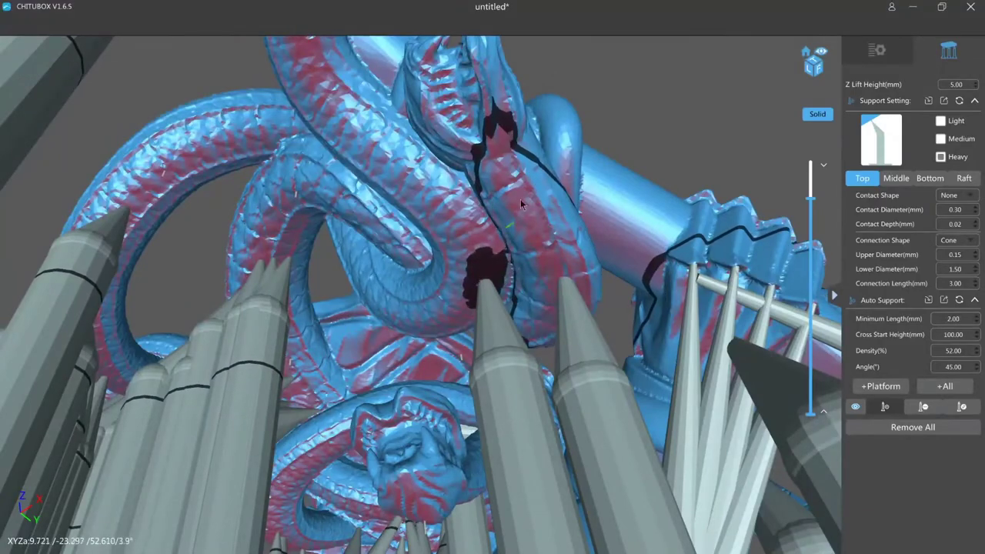
{"action": "left_click_drag", "start_coordinate": [520, 199], "coordinate": [501, 259]}
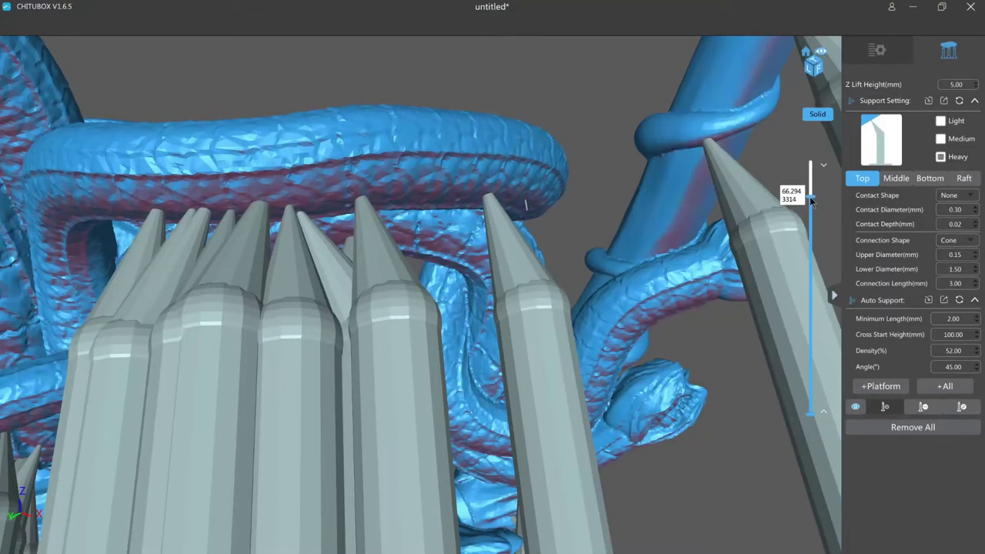
{"action": "left_click_drag", "start_coordinate": [811, 199], "coordinate": [800, 93]}
{"action": "scroll", "coordinate": [535, 106], "scroll_direction": "down", "scroll_amount": 5}
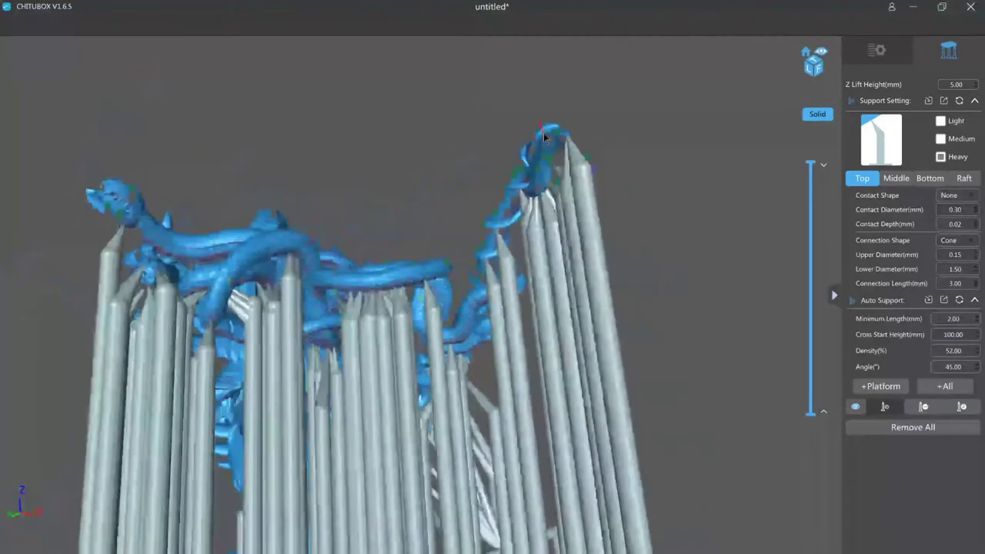
{"action": "left_click_drag", "start_coordinate": [492, 143], "coordinate": [504, 135]}
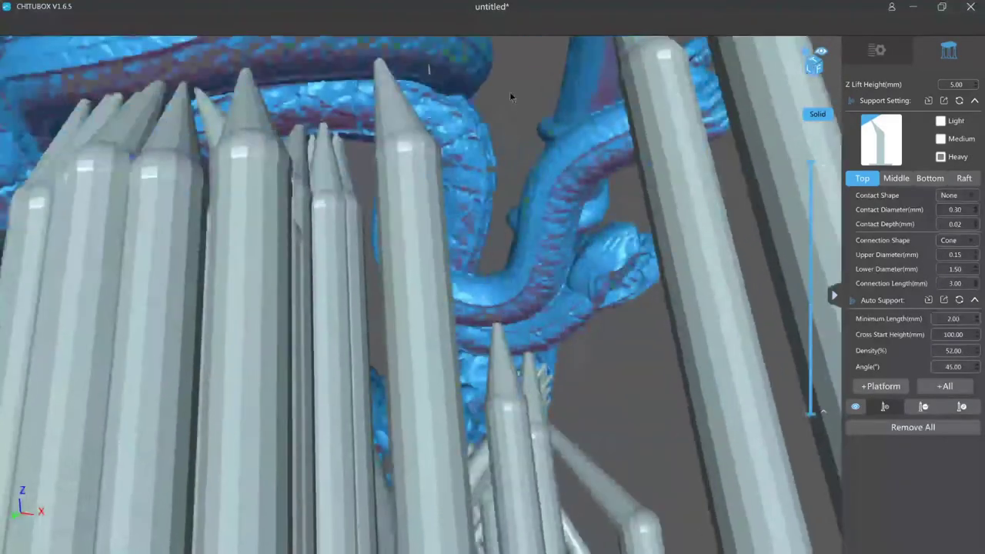
{"action": "right_click_drag", "start_coordinate": [511, 93], "coordinate": [453, 30]}
{"action": "scroll", "coordinate": [459, 74], "scroll_direction": "up", "scroll_amount": 4}
{"action": "scroll", "coordinate": [459, 74], "scroll_direction": "down", "scroll_amount": 3}
{"action": "left_click_drag", "start_coordinate": [447, 88], "coordinate": [506, 191]}
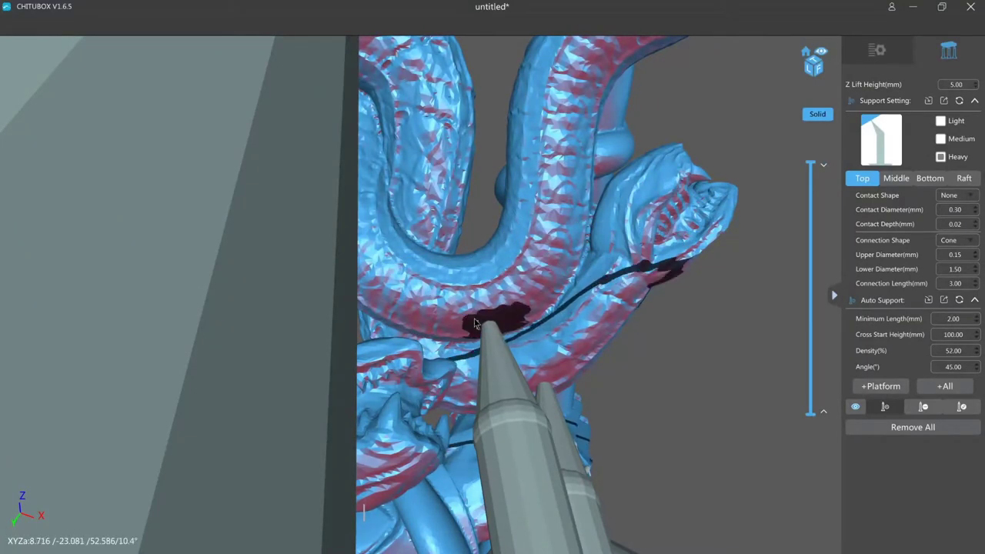
{"action": "right_click_drag", "start_coordinate": [470, 258], "coordinate": [460, 204]}
{"action": "scroll", "coordinate": [460, 204], "scroll_direction": "up", "scroll_amount": 2}
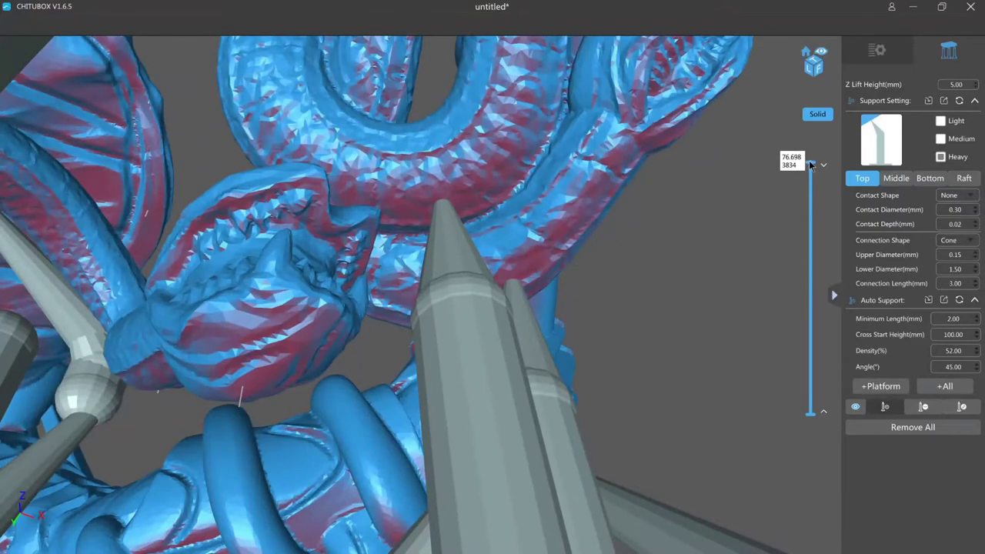
Lower the slice view to layer 2418 and add a heavy support with a 0.25 mm upper diameter under the jaw island
{"action": "left_click_drag", "start_coordinate": [810, 165], "coordinate": [802, 259]}
{"action": "scroll", "coordinate": [666, 277], "scroll_direction": "up", "scroll_amount": 6}
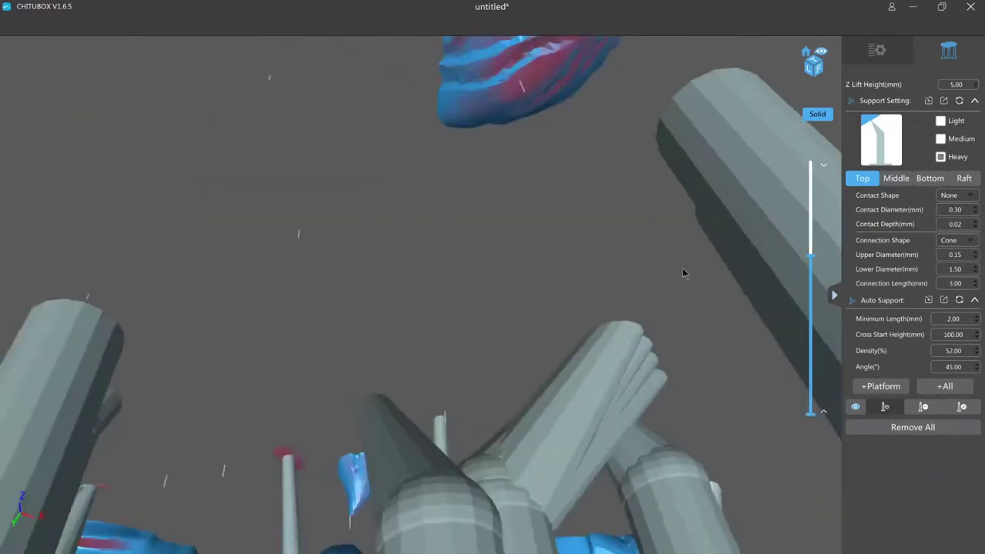
{"action": "scroll", "coordinate": [663, 258], "scroll_direction": "down", "scroll_amount": 4}
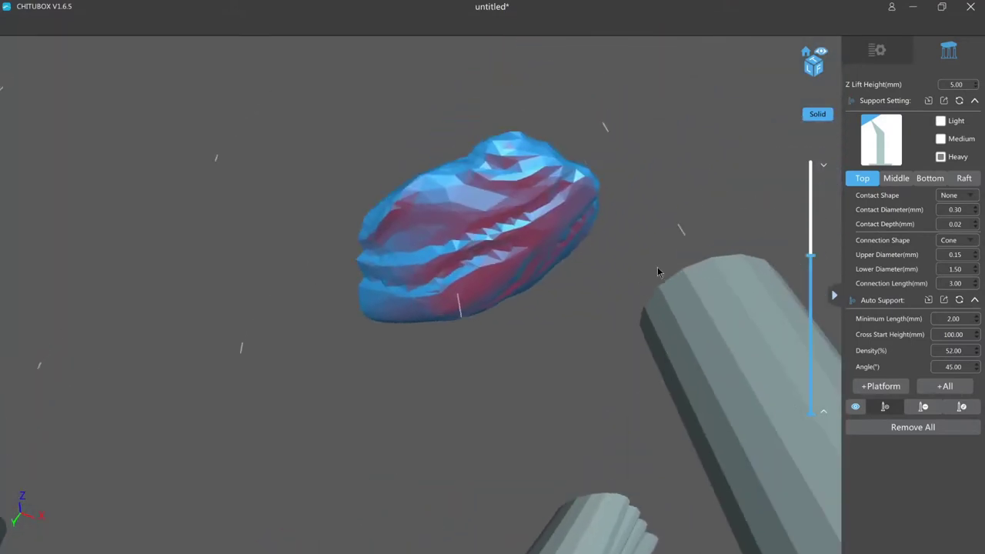
{"action": "scroll", "coordinate": [959, 255], "scroll_direction": "up", "scroll_amount": 1}
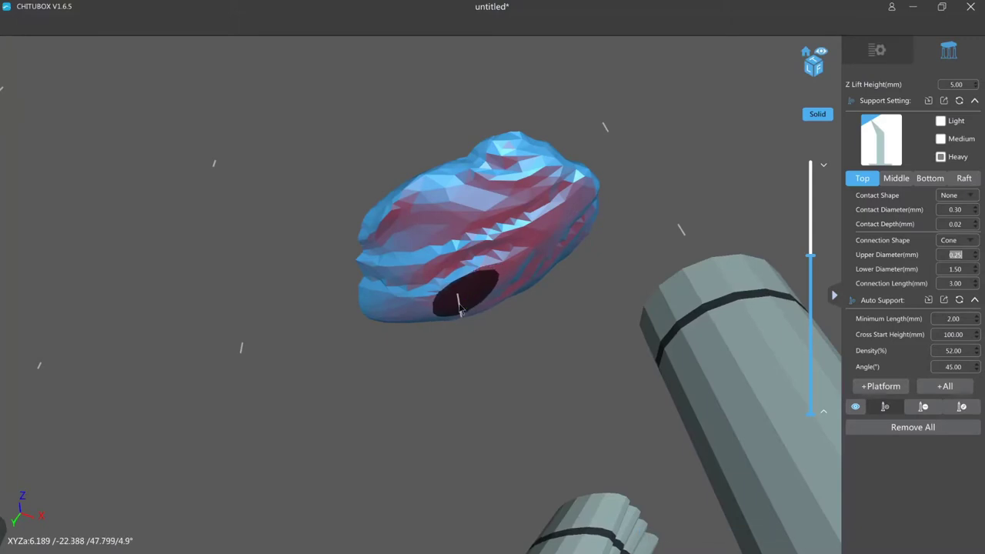
{"action": "left_click", "coordinate": [462, 308]}
Lower the slice view to layer 2400 and add a second heavy support at the far end of the jaw's underside
{"action": "key", "text": "Down"}
{"action": "key", "text": "Down"}
{"action": "key", "text": "Down"}
{"action": "key", "text": "Down"}
{"action": "key", "text": "Down"}
{"action": "key", "text": "Down"}
{"action": "key", "text": "Down"}
{"action": "key", "text": "Down"}
{"action": "key", "text": "Down"}
{"action": "key", "text": "Down"}
{"action": "key", "text": "Down"}
{"action": "key", "text": "Down"}
{"action": "key", "text": "Down"}
{"action": "key", "text": "Down"}
{"action": "key", "text": "Down"}
{"action": "key", "text": "Down"}
{"action": "key", "text": "Down"}
{"action": "key", "text": "Down"}
{"action": "key", "text": "Down"}
{"action": "key", "text": "Down"}
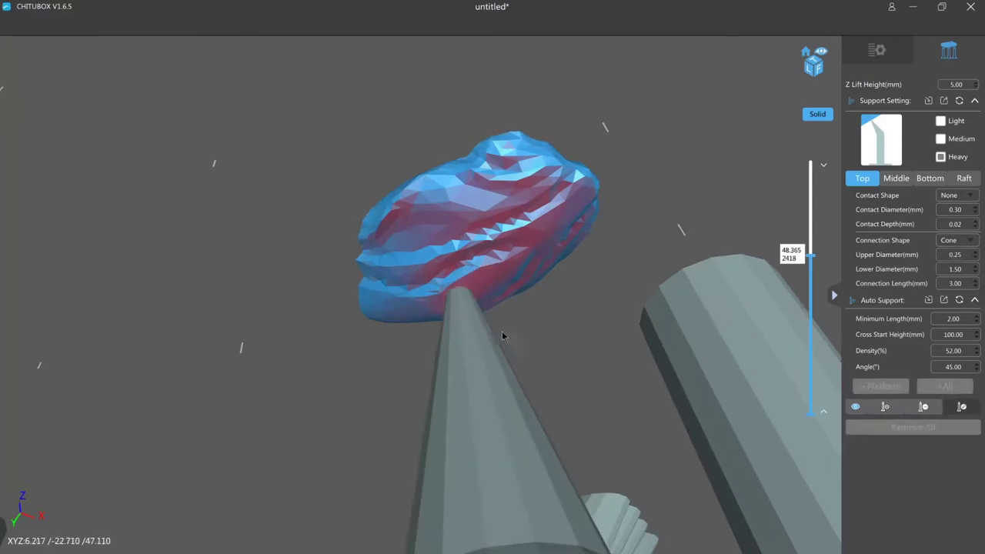
{"action": "scroll", "coordinate": [529, 295], "scroll_direction": "up", "scroll_amount": 1, "text": "shift"}
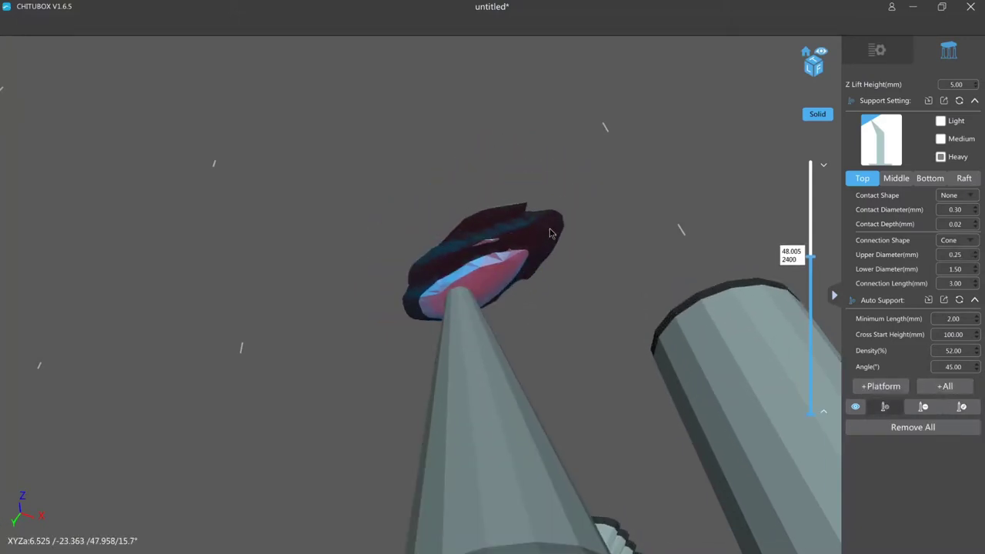
{"action": "left_click", "coordinate": [549, 230]}
{"action": "scroll", "coordinate": [550, 326], "scroll_direction": "up", "scroll_amount": 1, "text": "shift"}
Examine the toothed head for unsupported islands layer by layer up to layer 2484 and back down to layer 2470
{"action": "key", "text": "Up"}
{"action": "key", "text": "Up"}
{"action": "key", "text": "Up"}
{"action": "key", "text": "Up"}
{"action": "key", "text": "Up"}
{"action": "key", "text": "Up"}
{"action": "key", "text": "Up"}
{"action": "key", "text": "Up"}
{"action": "key", "text": "Up"}
{"action": "key", "text": "Up"}
{"action": "key", "text": "Up"}
{"action": "key", "text": "Up"}
{"action": "key", "text": "Up"}
{"action": "key", "text": "Up"}
{"action": "key", "text": "Up"}
{"action": "key", "text": "Up"}
{"action": "key", "text": "Up"}
{"action": "key", "text": "Up"}
{"action": "key", "text": "Up"}
{"action": "key", "text": "Up"}
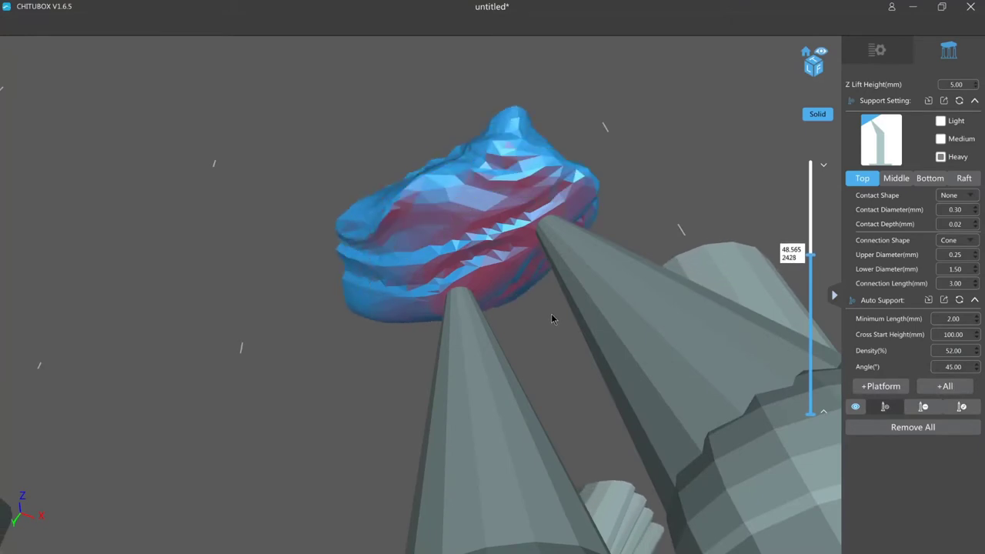
{"action": "key", "text": "Up"}
{"action": "key", "text": "Up"}
{"action": "key", "text": "Up"}
{"action": "key", "text": "Up"}
{"action": "key", "text": "Up"}
{"action": "key", "text": "Up"}
{"action": "key", "text": "Up"}
{"action": "key", "text": "Up"}
{"action": "key", "text": "Up"}
{"action": "key", "text": "Up"}
{"action": "key", "text": "Up"}
{"action": "key", "text": "Up"}
{"action": "key", "text": "Up"}
{"action": "key", "text": "Up"}
{"action": "key", "text": "Up"}
{"action": "key", "text": "Up"}
{"action": "key", "text": "Up"}
{"action": "key", "text": "Up"}
{"action": "key", "text": "Up"}
{"action": "key", "text": "Up"}
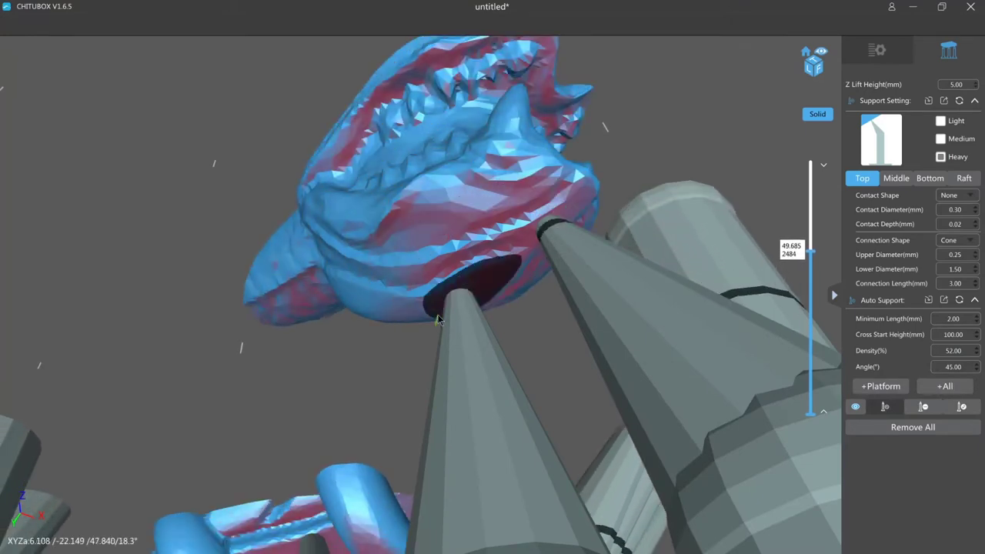
{"action": "key", "text": "Down"}
{"action": "key", "text": "Down"}
{"action": "key", "text": "Down"}
{"action": "key", "text": "Down"}
{"action": "key", "text": "Down"}
{"action": "key", "text": "Down"}
{"action": "key", "text": "Down"}
{"action": "key", "text": "Down"}
{"action": "key", "text": "Down"}
{"action": "key", "text": "Down"}
{"action": "key", "text": "Down"}
{"action": "key", "text": "Down"}
{"action": "key", "text": "Down"}
{"action": "key", "text": "Down"}
{"action": "key", "text": "Down"}
{"action": "key", "text": "Down"}
{"action": "key", "text": "Down"}
{"action": "key", "text": "Down"}
{"action": "key", "text": "Down"}
{"action": "key", "text": "Down"}
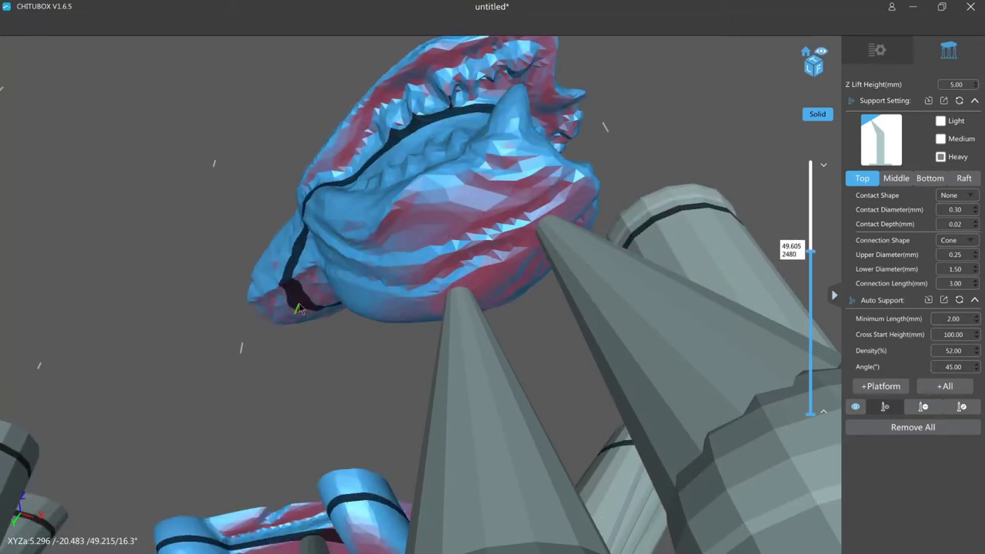
{"action": "key", "text": "Up"}
{"action": "key", "text": "Up"}
{"action": "key", "text": "Up"}
{"action": "key", "text": "Up"}
{"action": "key", "text": "Up"}
{"action": "key", "text": "Up"}
{"action": "key", "text": "Up"}
{"action": "key", "text": "Up"}
{"action": "key", "text": "Up"}
{"action": "key", "text": "Up"}
{"action": "key", "text": "Up"}
{"action": "key", "text": "Up"}
{"action": "key", "text": "Up"}
{"action": "key", "text": "Up"}
{"action": "key", "text": "Up"}
{"action": "key", "text": "Up"}
{"action": "key", "text": "Up"}
{"action": "key", "text": "Up"}
{"action": "key", "text": "Up"}
{"action": "key", "text": "Up"}
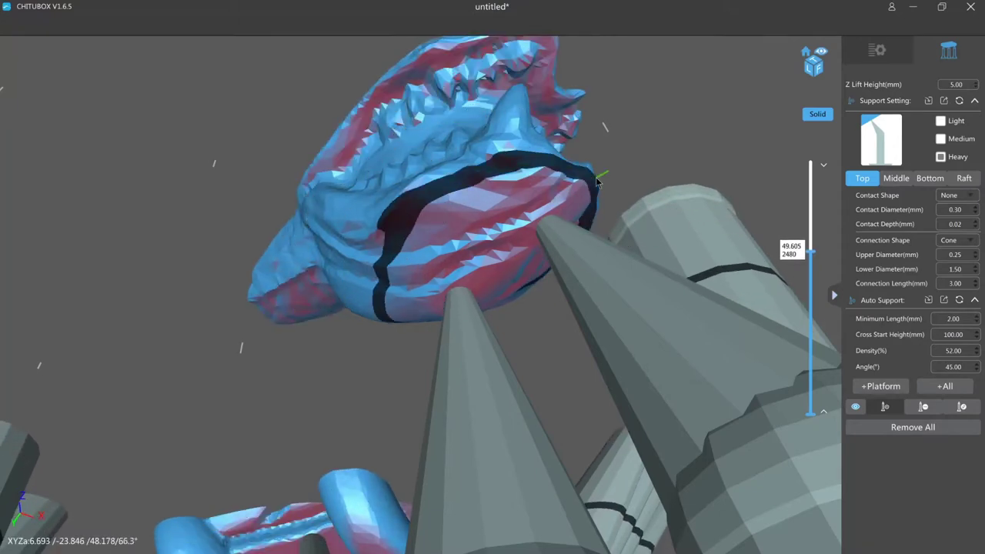
{"action": "scroll", "coordinate": [596, 176], "scroll_direction": "down", "scroll_amount": 3}
{"action": "middle_click_drag", "start_coordinate": [595, 177], "coordinate": [586, 187]}
{"action": "key", "text": "Down"}
{"action": "key", "text": "Down"}
{"action": "key", "text": "Down"}
{"action": "key", "text": "Down"}
{"action": "key", "text": "Down"}
{"action": "key", "text": "Down"}
{"action": "key", "text": "Down"}
{"action": "key", "text": "Down"}
{"action": "key", "text": "Down"}
{"action": "key", "text": "Down"}
{"action": "key", "text": "Down"}
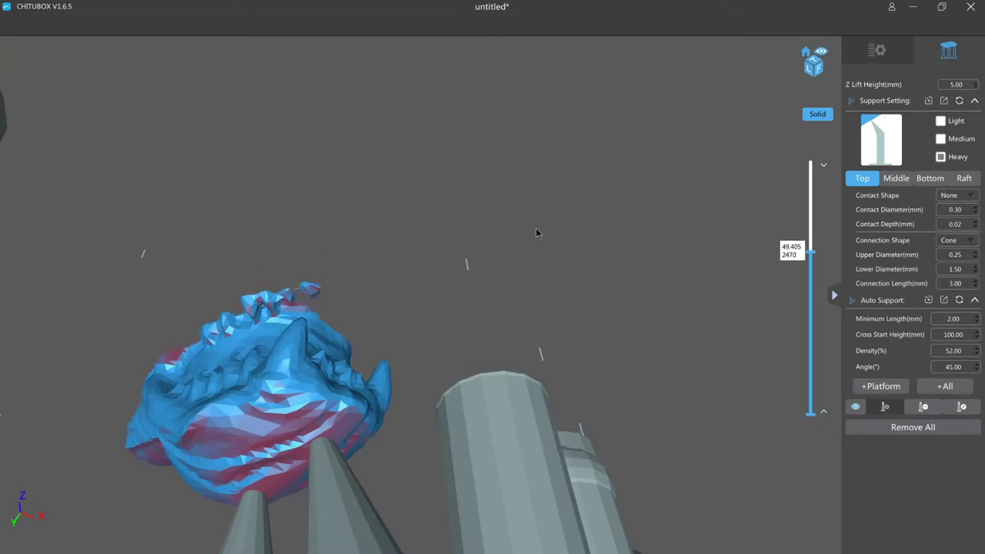
Try to change the upper diameter of the foremost support's tip under the jaw
{"action": "middle_click_drag", "start_coordinate": [486, 298], "coordinate": [487, 269]}
{"action": "key", "text": "e"}
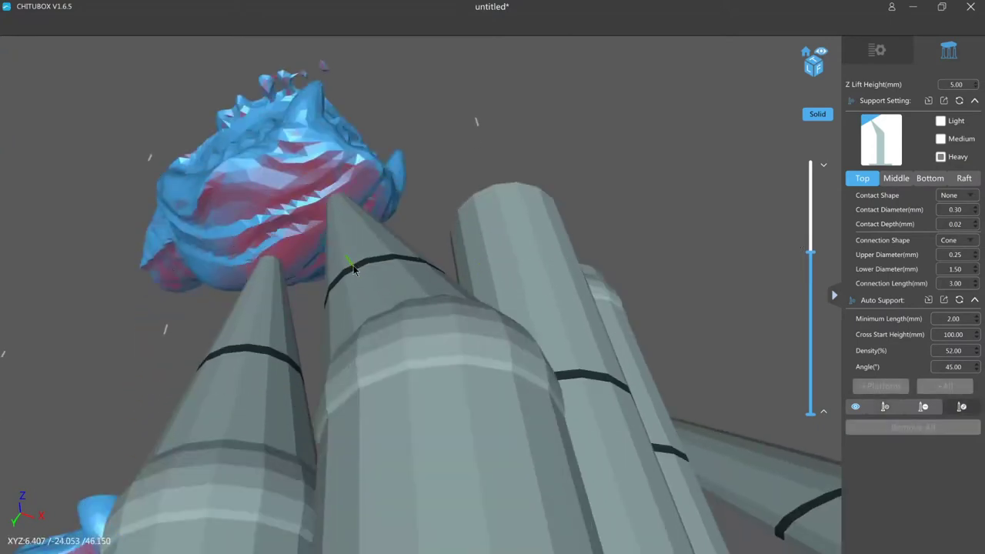
{"action": "left_click", "coordinate": [352, 263]}
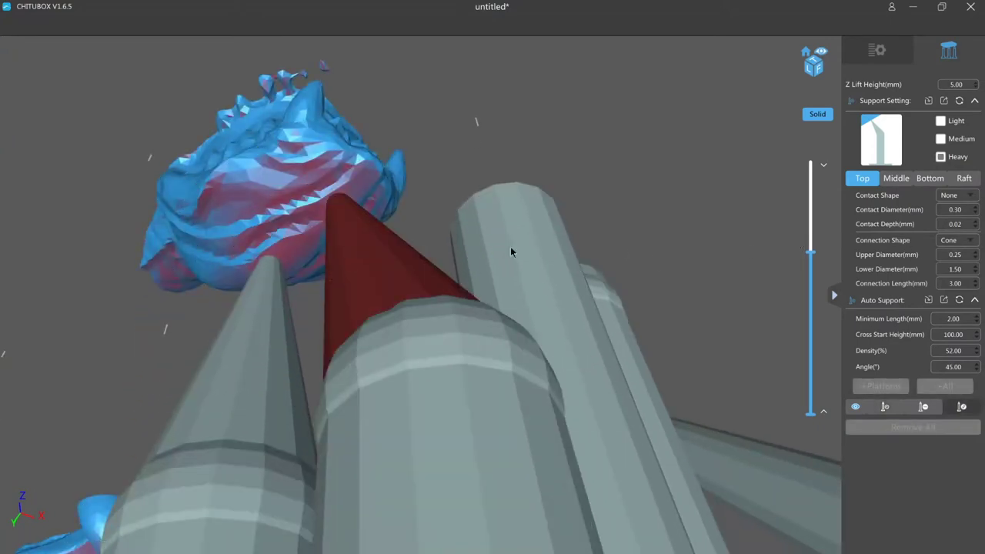
{"action": "left_click", "coordinate": [250, 332]}
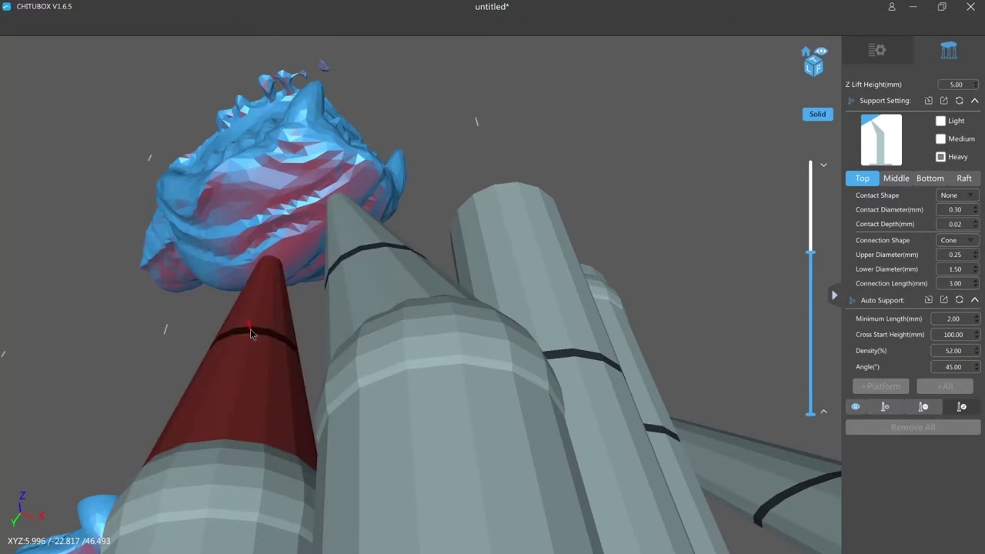
{"action": "double_click", "coordinate": [957, 256]}
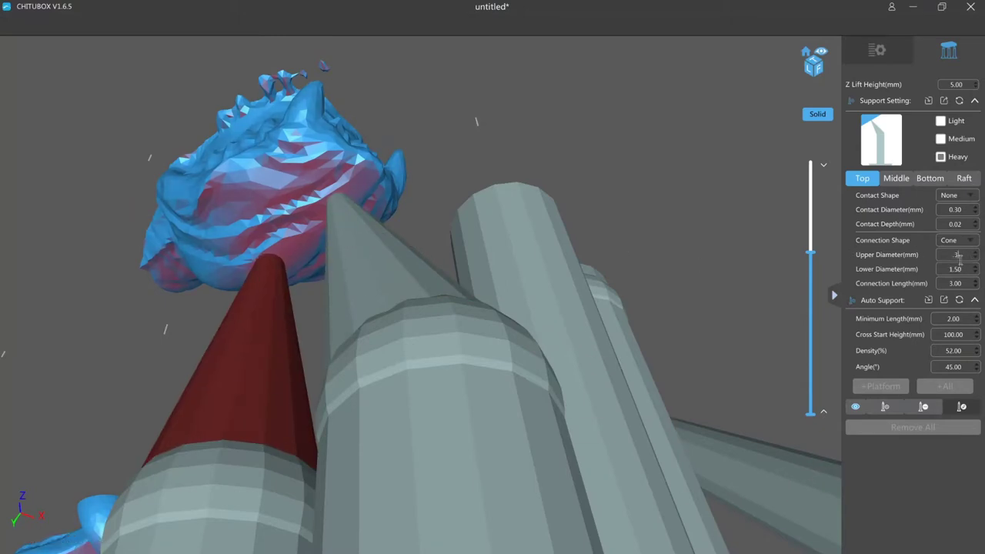
{"action": "left_click", "coordinate": [687, 150]}
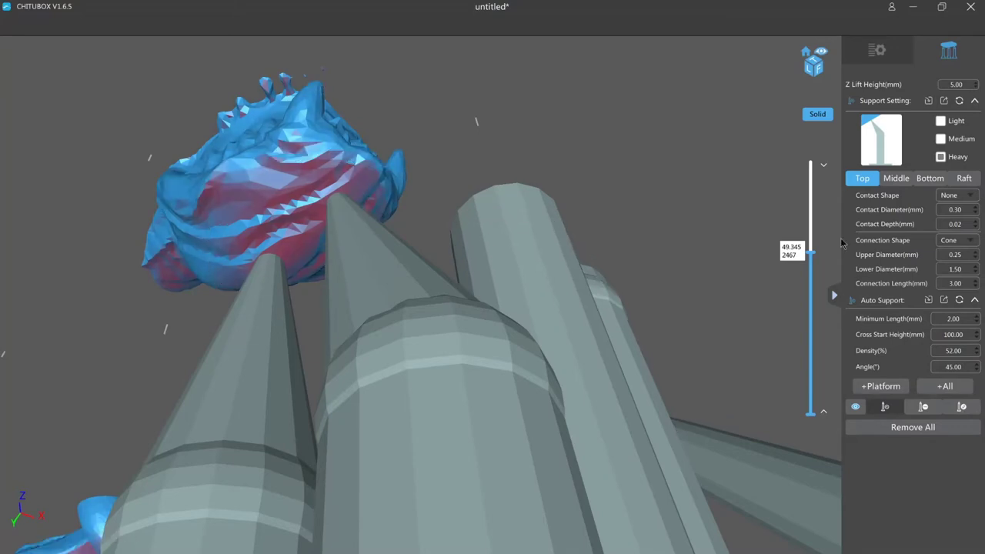
Set the upper diameter to 0.15 mm, add a heavy support, and move its contact onto a small tooth-tip island above the jaw
{"action": "double_click", "coordinate": [956, 257]}
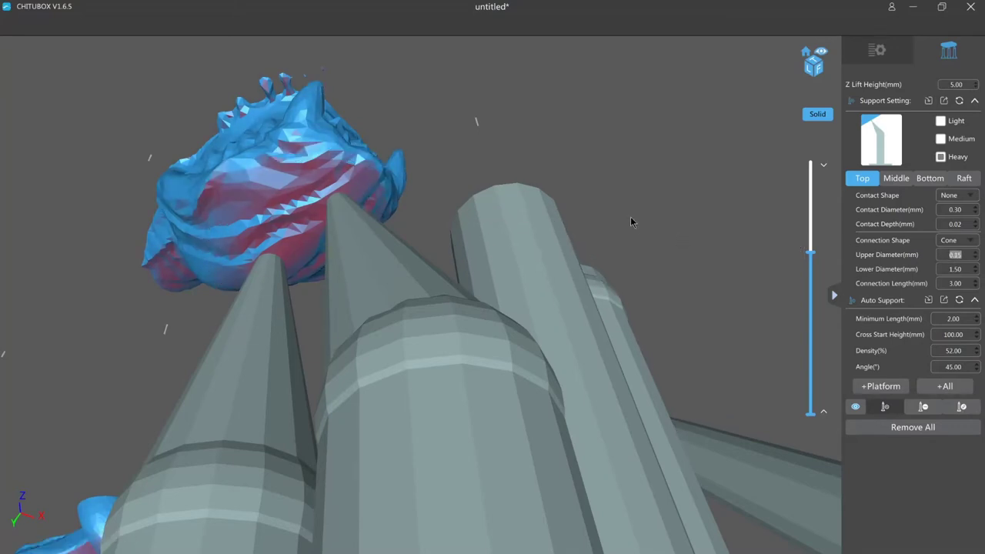
{"action": "left_click", "coordinate": [500, 224]}
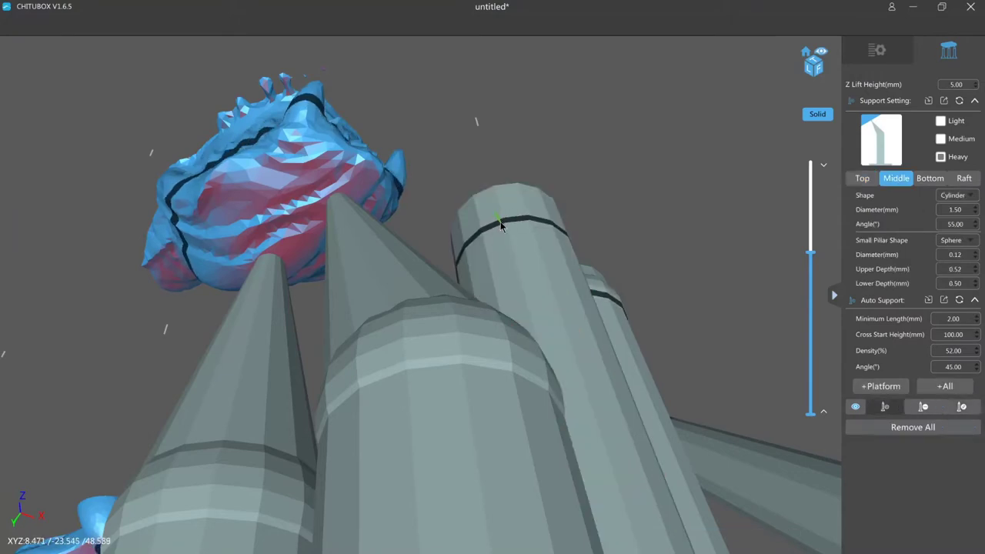
{"action": "left_click_drag", "start_coordinate": [500, 223], "coordinate": [429, 215]}
{"action": "left_click", "coordinate": [394, 308]}
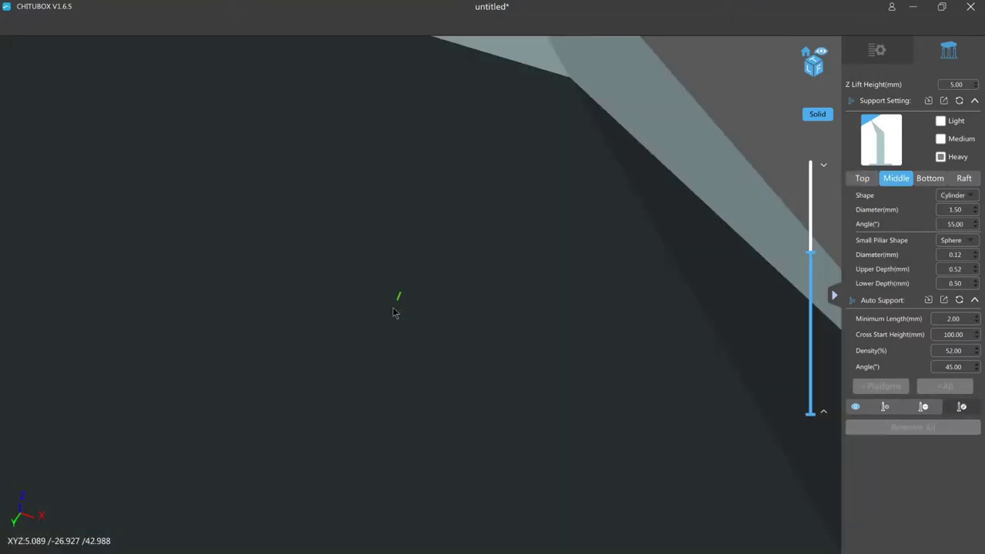
{"action": "scroll", "coordinate": [394, 312], "scroll_direction": "down", "scroll_amount": 8}
{"action": "left_click", "coordinate": [328, 323]}
{"action": "scroll", "coordinate": [315, 141], "scroll_direction": "up", "scroll_amount": 2}
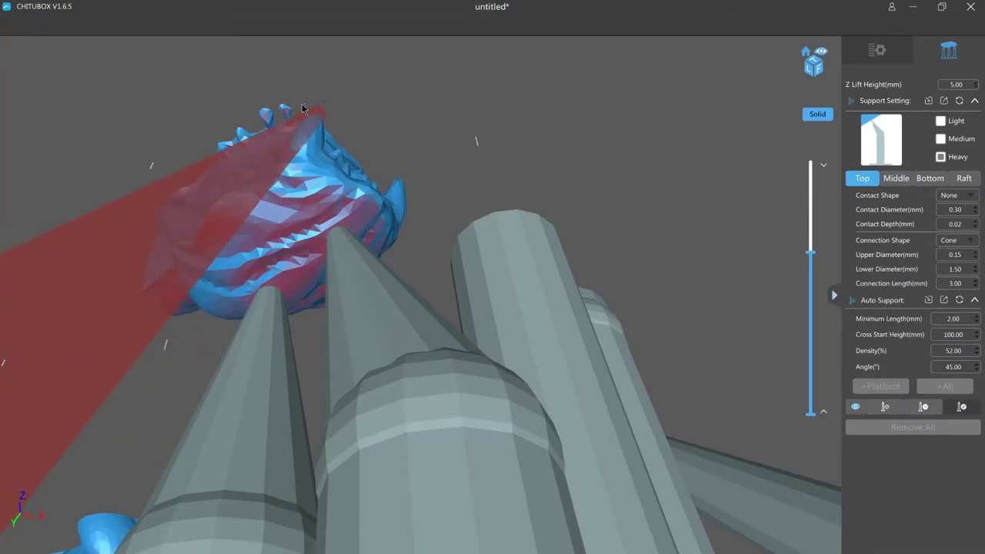
{"action": "left_click", "coordinate": [305, 111]}
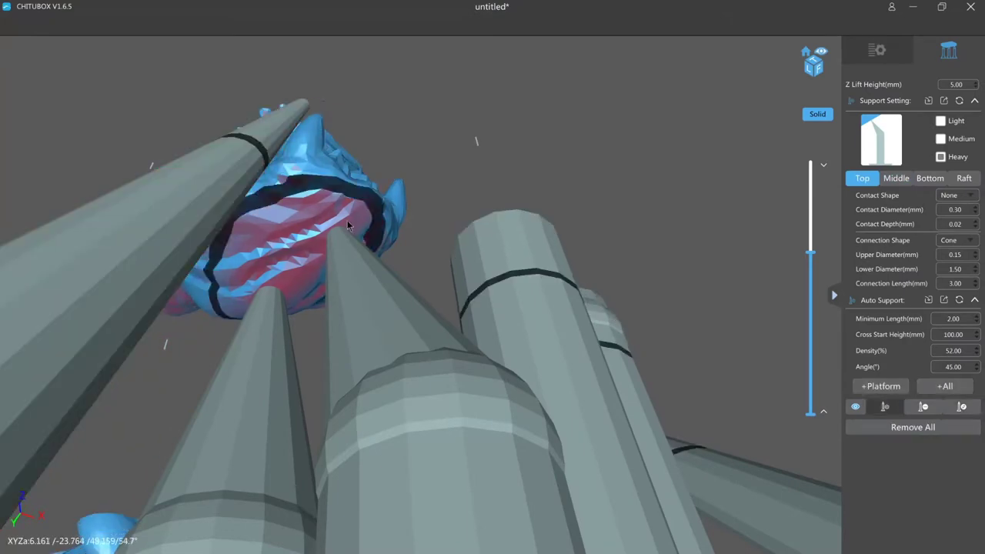
Add a second heavy support for the neighbouring tooth-tip island, bringing its pillar in from the opposite side and placing its contact on the island
{"action": "left_click", "coordinate": [354, 267]}
{"action": "left_click_drag", "start_coordinate": [350, 264], "coordinate": [151, 257]}
{"action": "key", "text": "ctrl+z"}
{"action": "key", "text": "ctrl+z"}
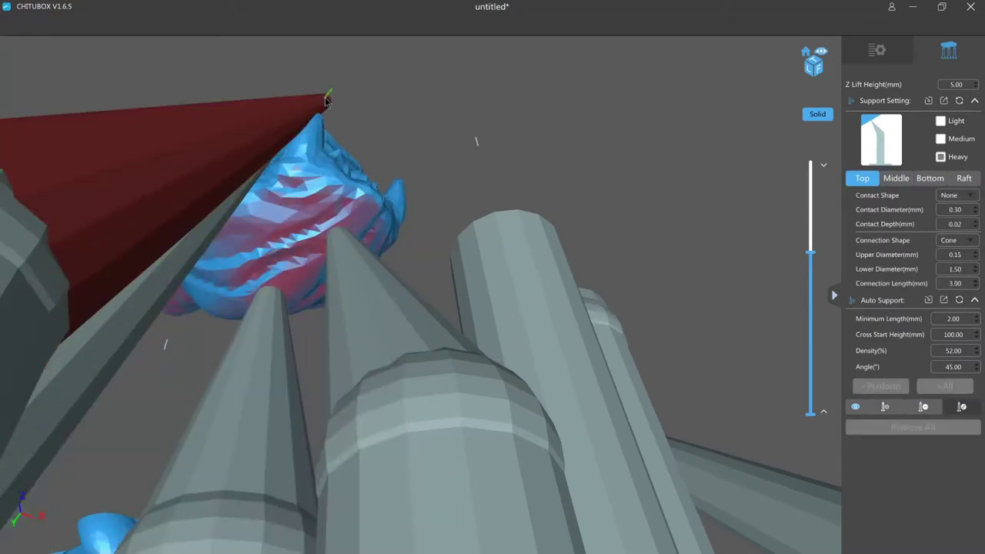
{"action": "scroll", "coordinate": [264, 201], "scroll_direction": "down", "scroll_amount": 1}
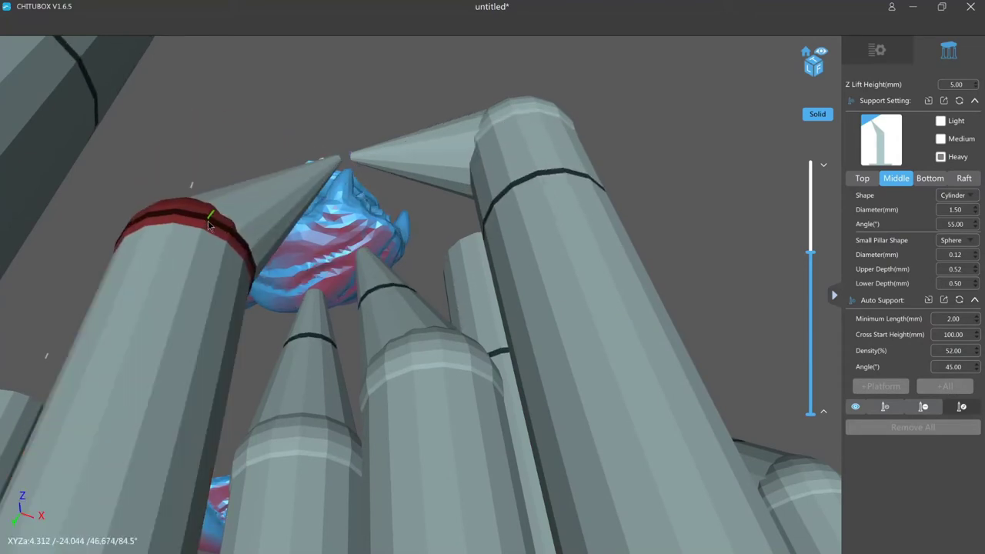
{"action": "scroll", "coordinate": [273, 140], "scroll_direction": "up", "scroll_amount": 3}
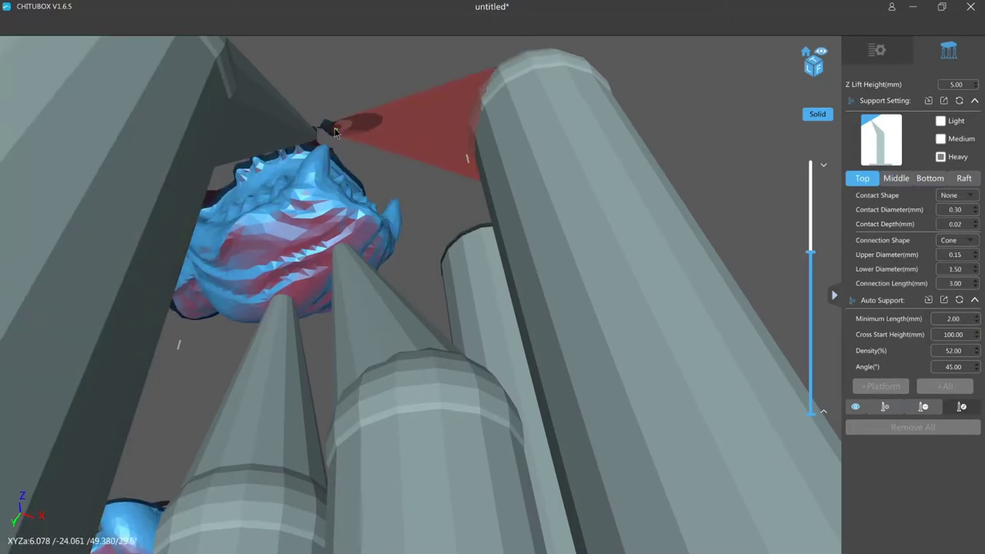
{"action": "left_click", "coordinate": [334, 128]}
{"action": "scroll", "coordinate": [351, 183], "scroll_direction": "down", "scroll_amount": 3}
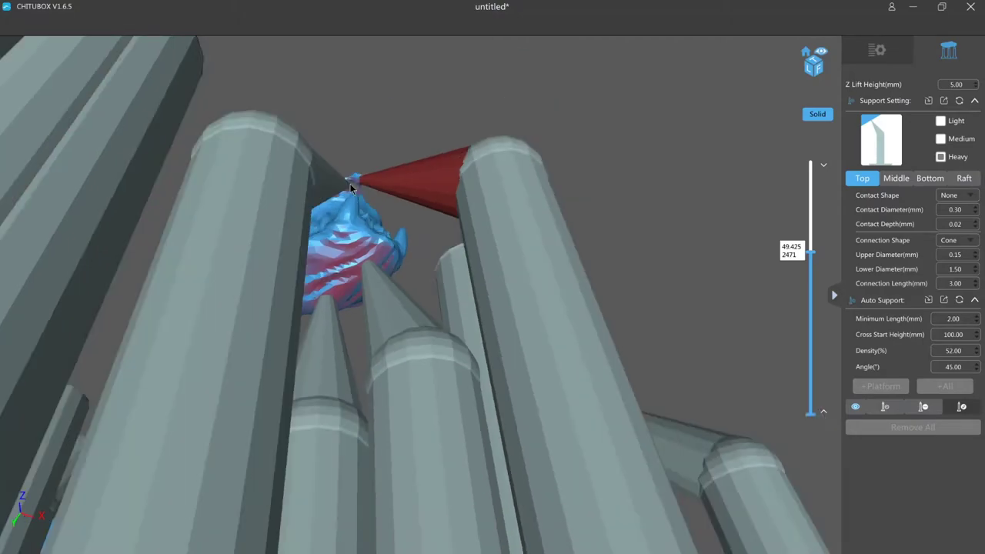
Add another heavy support on the head's other side and move its contact onto the small island beside the supported tooth tips
{"action": "right_click_drag", "start_coordinate": [350, 183], "coordinate": [451, 204]}
{"action": "scroll", "coordinate": [328, 188], "scroll_direction": "up", "scroll_amount": 2}
{"action": "scroll", "coordinate": [431, 195], "scroll_direction": "down", "scroll_amount": 3}
{"action": "scroll", "coordinate": [451, 204], "scroll_direction": "up", "scroll_amount": 4}
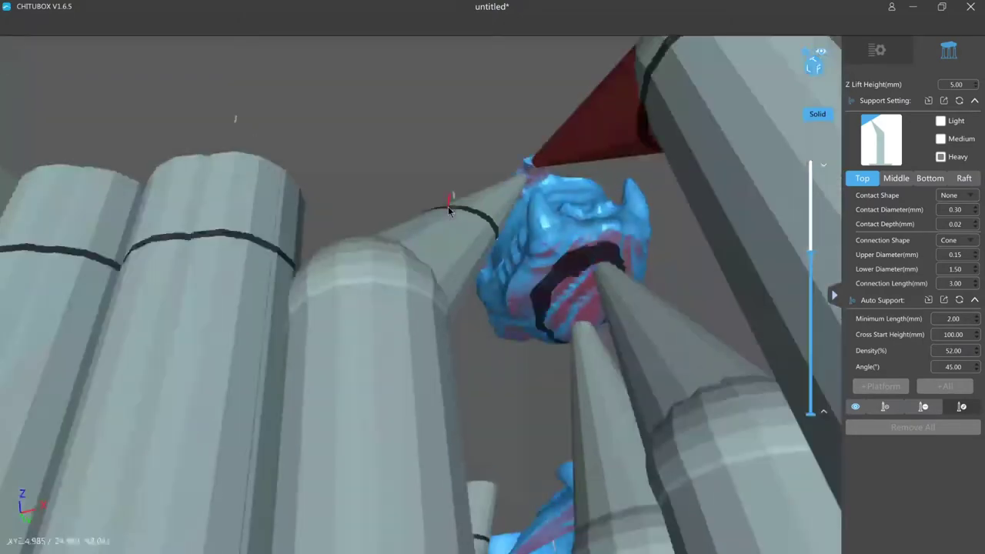
{"action": "left_click_drag", "start_coordinate": [448, 209], "coordinate": [278, 157]}
{"action": "left_click", "coordinate": [278, 157]}
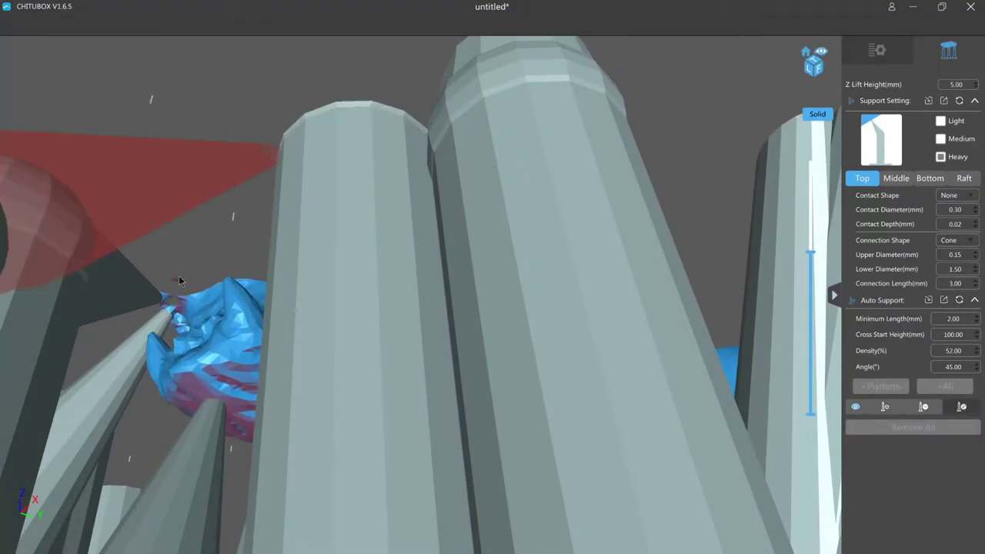
{"action": "left_click_drag", "start_coordinate": [180, 278], "coordinate": [179, 279]}
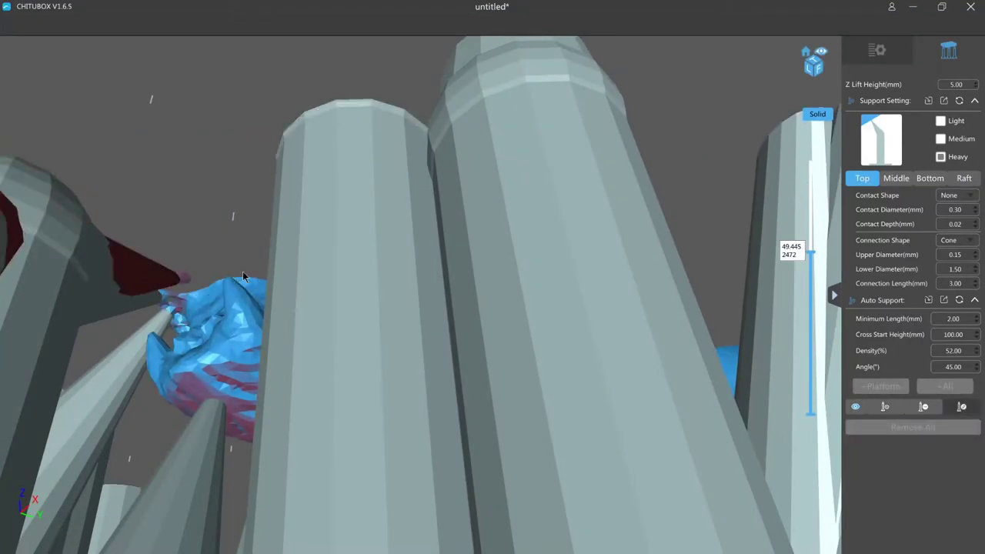
Raise the slice view to layer 2475, add a heavy support, and move its contact onto the next small island above the jaw
{"action": "key", "text": "Up"}
{"action": "key", "text": "Up"}
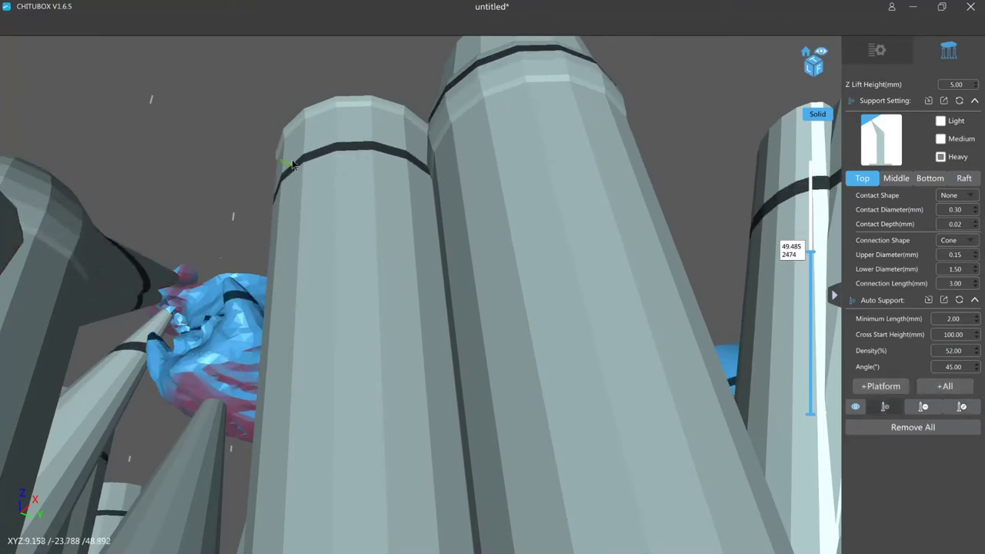
{"action": "left_click", "coordinate": [281, 149]}
{"action": "left_click", "coordinate": [277, 160], "text": "ctrl"}
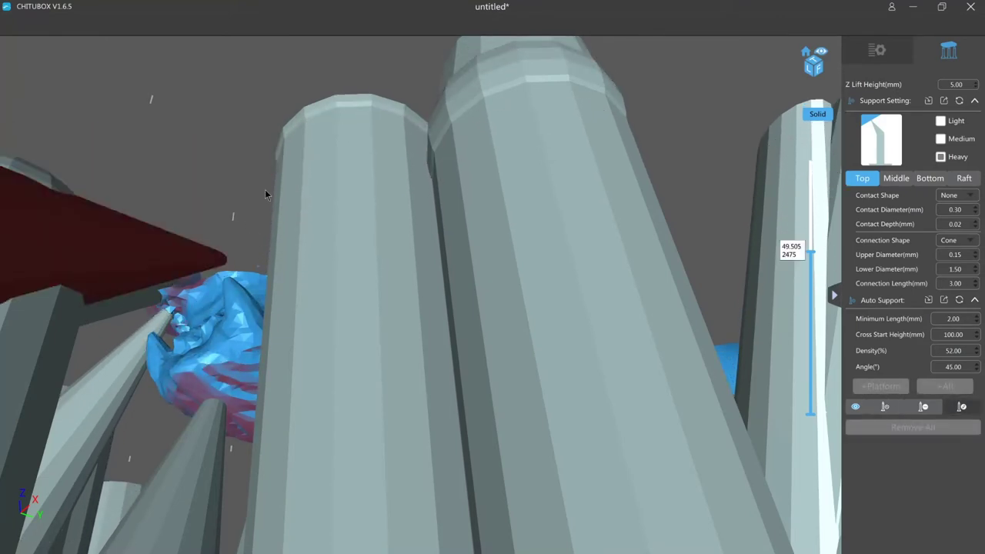
Add a heavy support from the neighbouring pillar and move its contact onto the small island along the head's jaw
{"action": "right_click_drag", "start_coordinate": [278, 203], "coordinate": [281, 201]}
{"action": "left_click", "coordinate": [281, 200]}
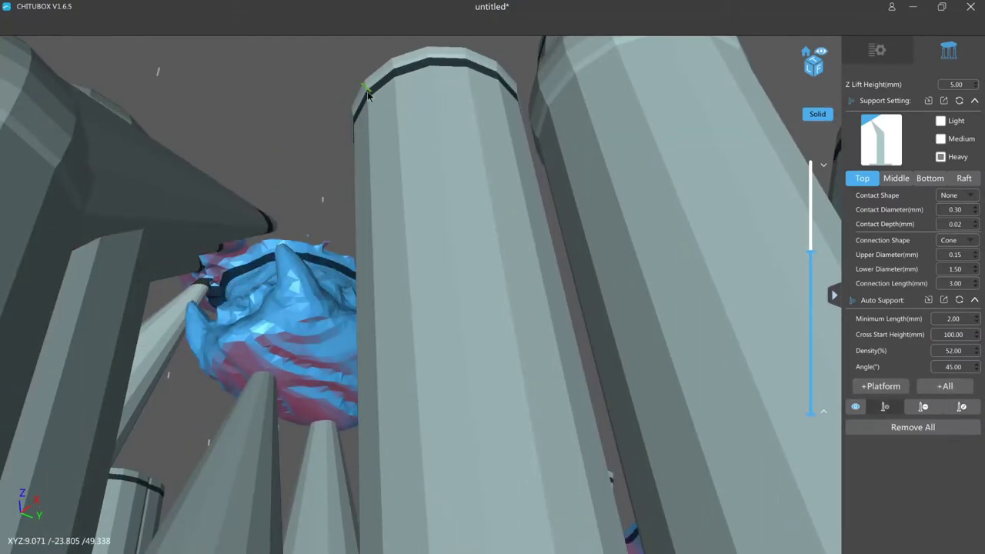
{"action": "left_click", "coordinate": [358, 117]}
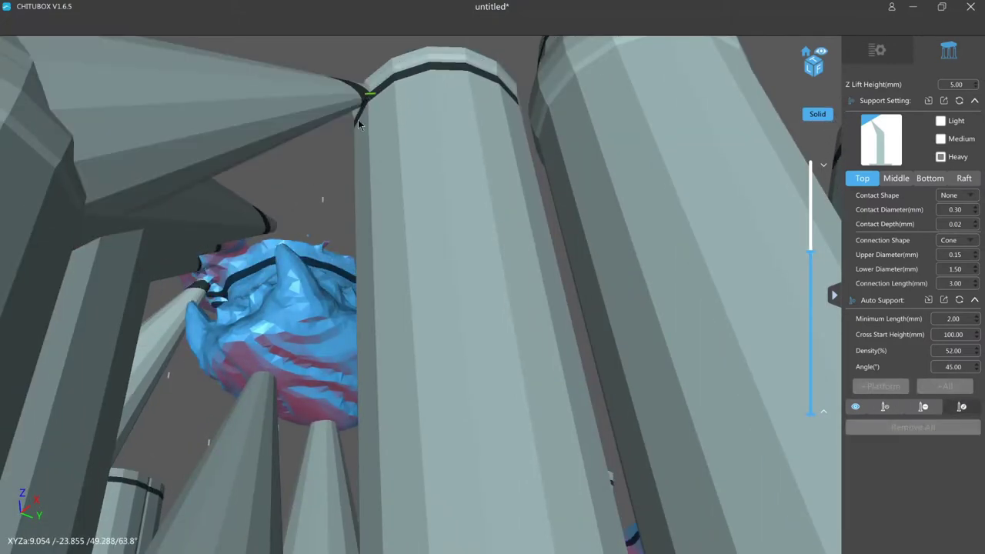
{"action": "left_click", "coordinate": [307, 234]}
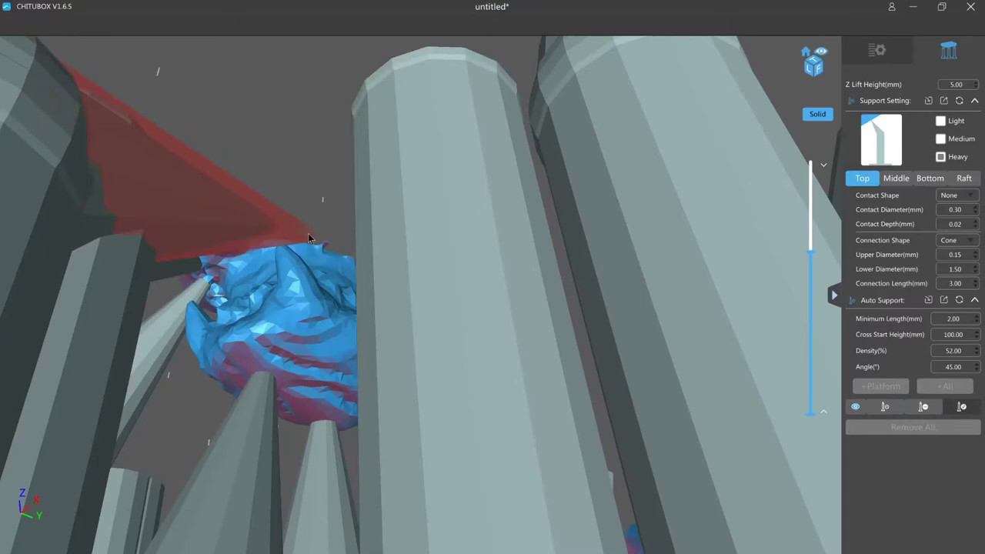
Examine the toothed head and its surroundings layer by layer up to layer 2530 for further unsupported islands
{"action": "key", "text": "Up"}
{"action": "key", "text": "Up"}
{"action": "key", "text": "Up"}
{"action": "key", "text": "Up"}
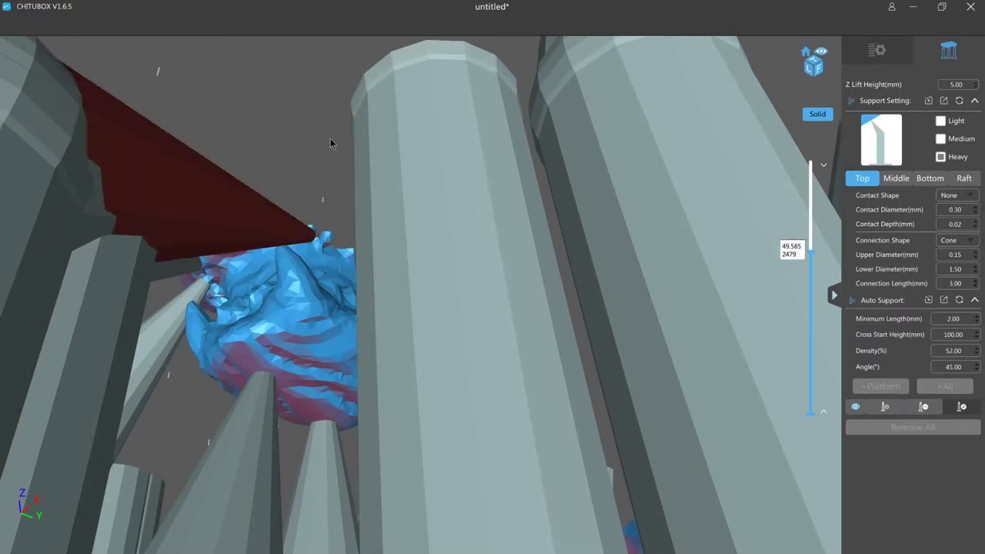
{"action": "scroll", "coordinate": [330, 139], "scroll_direction": "down", "scroll_amount": 5}
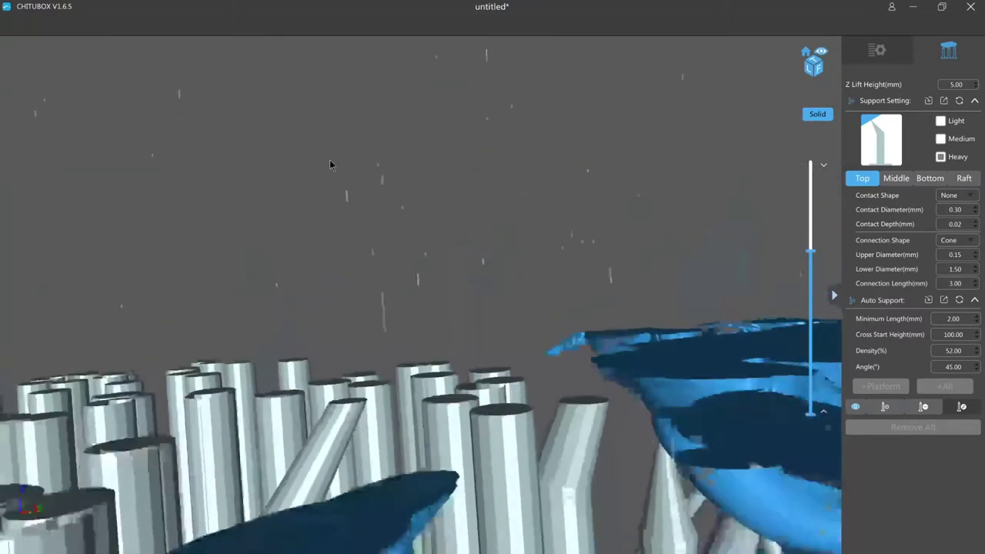
{"action": "scroll", "coordinate": [331, 153], "scroll_direction": "up", "scroll_amount": 2}
{"action": "scroll", "coordinate": [331, 151], "scroll_direction": "up", "scroll_amount": 3}
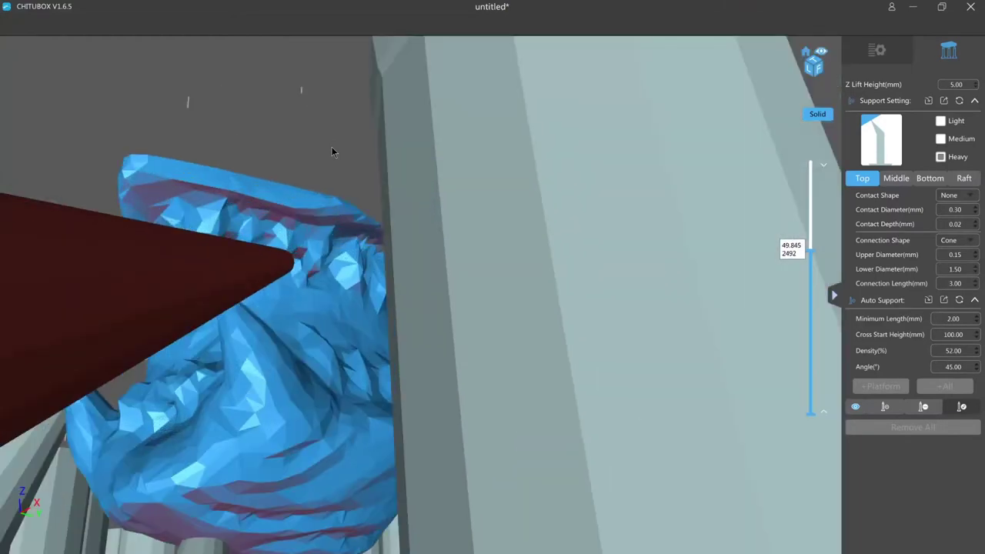
{"action": "scroll", "coordinate": [332, 152], "scroll_direction": "up", "scroll_amount": 2}
{"action": "key", "text": "Up"}
{"action": "key", "text": "Up"}
{"action": "key", "text": "Up"}
{"action": "key", "text": "Up"}
{"action": "key", "text": "Up"}
{"action": "key", "text": "Up"}
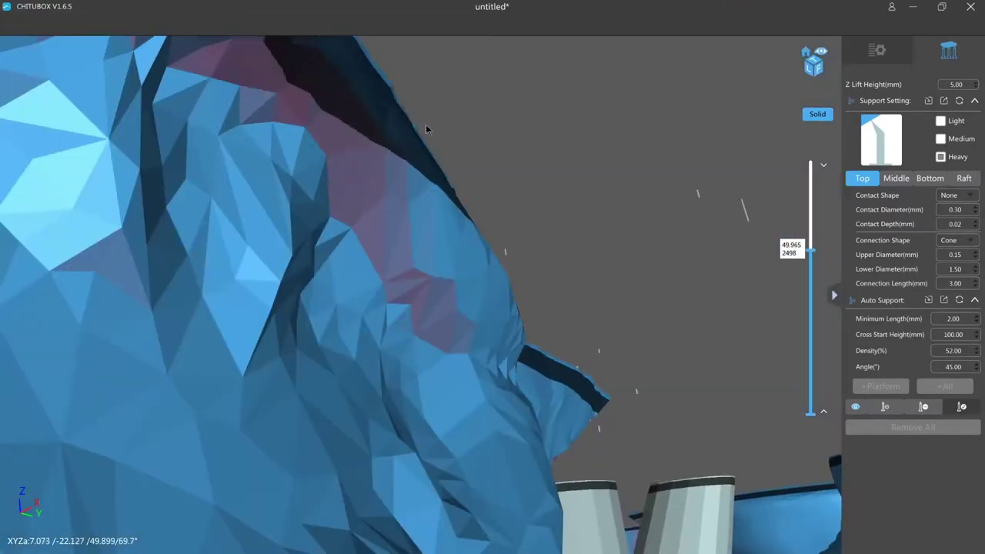
{"action": "key", "text": "Up"}
{"action": "key", "text": "Up"}
{"action": "key", "text": "Up"}
{"action": "key", "text": "Up"}
{"action": "key", "text": "Up"}
{"action": "key", "text": "Up"}
{"action": "key", "text": "Up"}
{"action": "key", "text": "Up"}
{"action": "key", "text": "Up"}
{"action": "key", "text": "Up"}
{"action": "key", "text": "Up"}
{"action": "key", "text": "Up"}
{"action": "key", "text": "Up"}
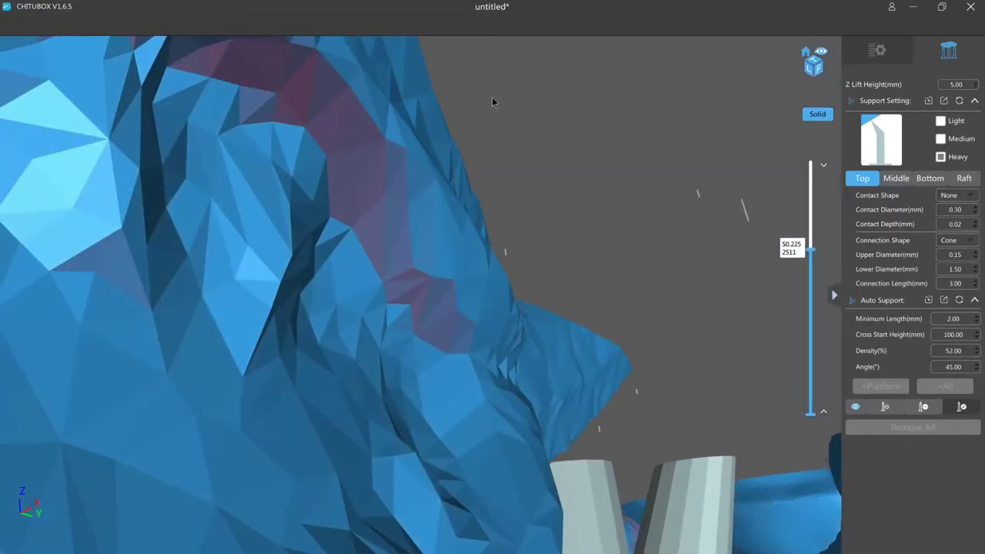
{"action": "key", "text": "Up"}
{"action": "key", "text": "Up"}
{"action": "key", "text": "Up"}
{"action": "key", "text": "Up"}
{"action": "key", "text": "Up"}
{"action": "key", "text": "Up"}
{"action": "key", "text": "Up"}
{"action": "key", "text": "Up"}
{"action": "key", "text": "Up"}
{"action": "key", "text": "Up"}
{"action": "key", "text": "Up"}
{"action": "key", "text": "Up"}
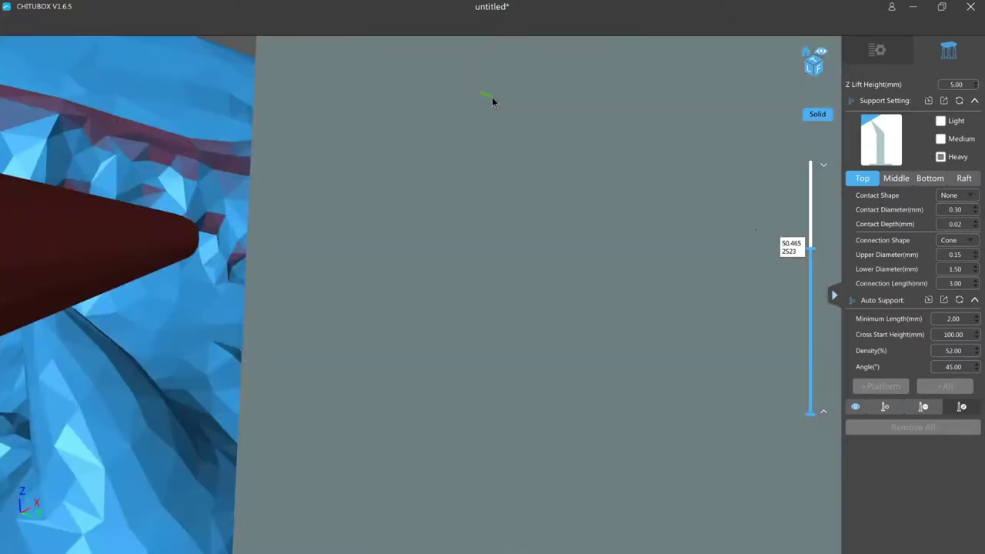
{"action": "scroll", "coordinate": [491, 97], "scroll_direction": "down", "scroll_amount": 5}
{"action": "key", "text": "Up"}
{"action": "key", "text": "Up"}
{"action": "key", "text": "Up"}
{"action": "key", "text": "Up"}
{"action": "key", "text": "Up"}
{"action": "key", "text": "Up"}
{"action": "key", "text": "Up"}
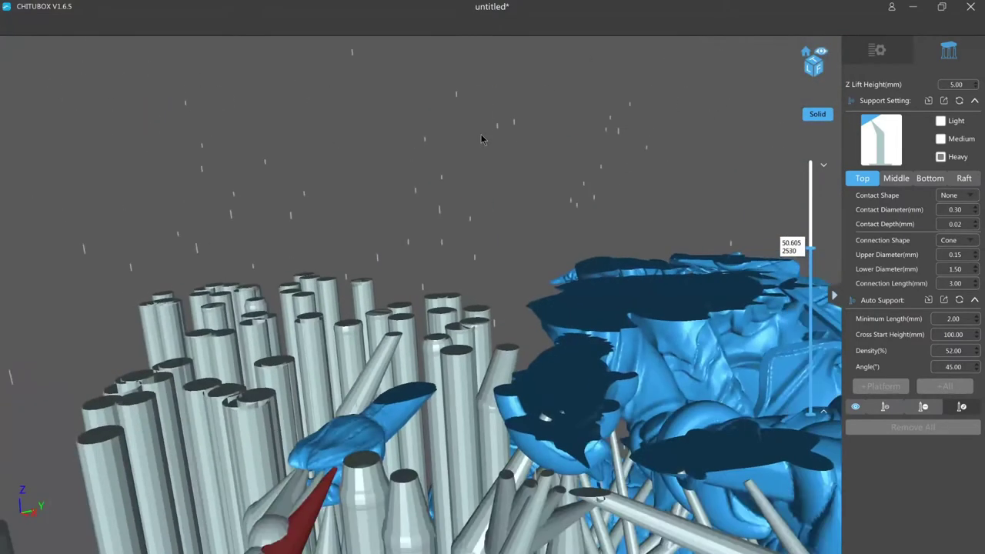
{"action": "scroll", "coordinate": [471, 231], "scroll_direction": "down", "scroll_amount": 3}
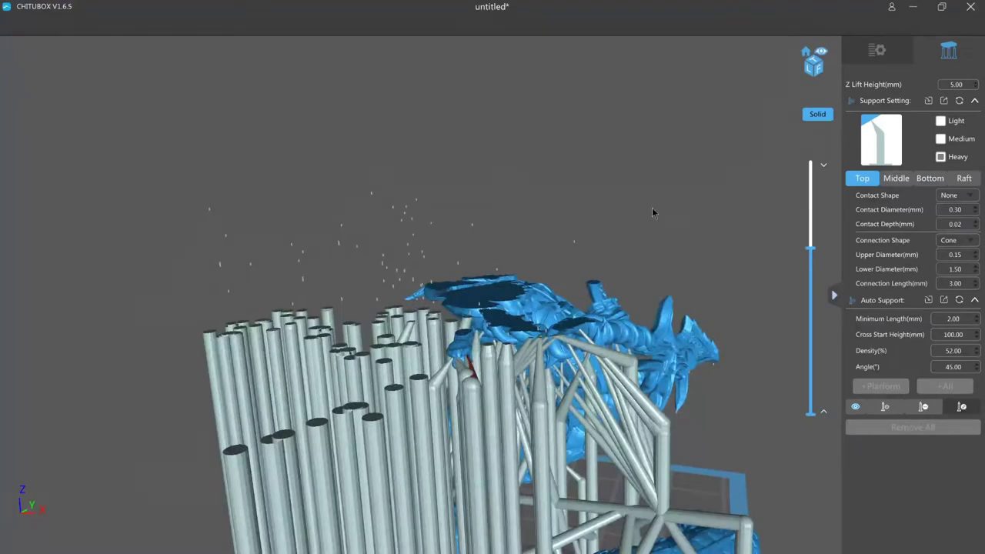
Add two heavy supports under the tentacle extending from the head, one near the head and one at its sliced end
{"action": "right_click_drag", "start_coordinate": [745, 203], "coordinate": [672, 159]}
{"action": "scroll", "coordinate": [607, 254], "scroll_direction": "up", "scroll_amount": 6}
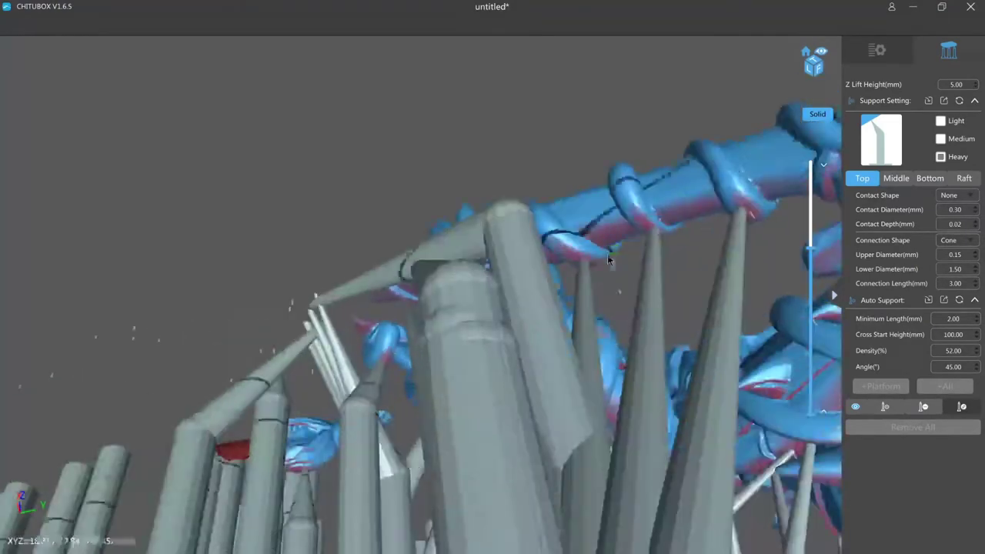
{"action": "scroll", "coordinate": [625, 200], "scroll_direction": "up", "scroll_amount": 8}
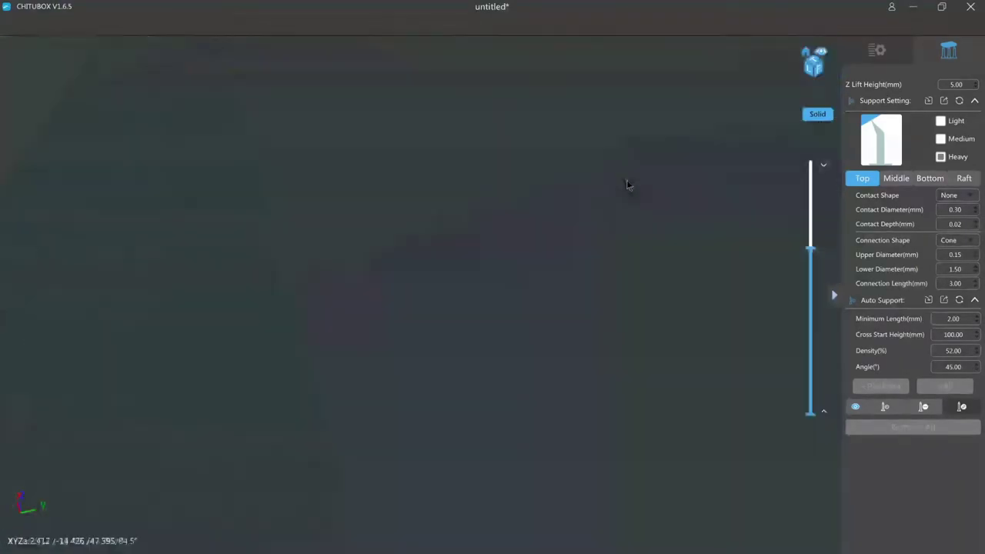
{"action": "scroll", "coordinate": [627, 204], "scroll_direction": "up", "scroll_amount": 4}
{"action": "scroll", "coordinate": [635, 226], "scroll_direction": "down", "scroll_amount": 10}
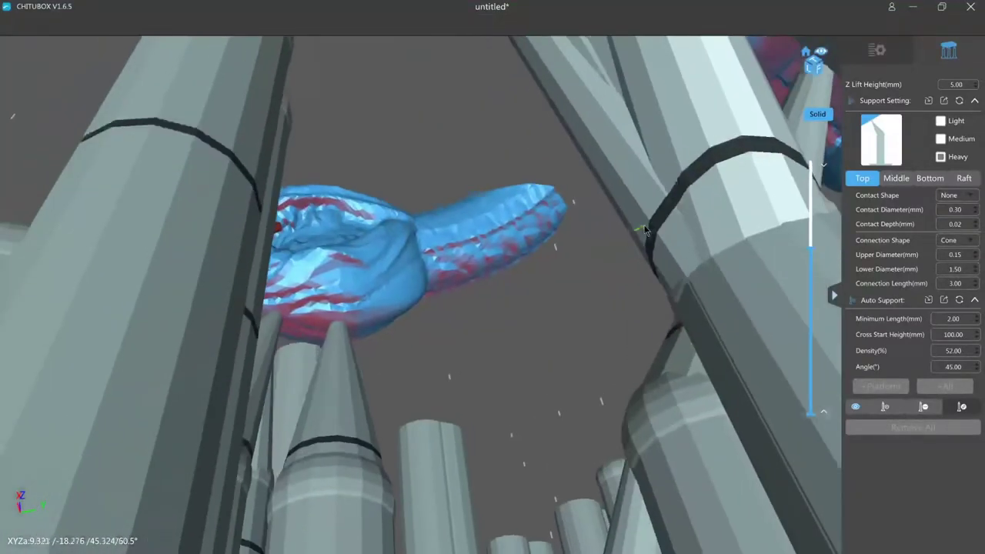
{"action": "left_click", "coordinate": [466, 268]}
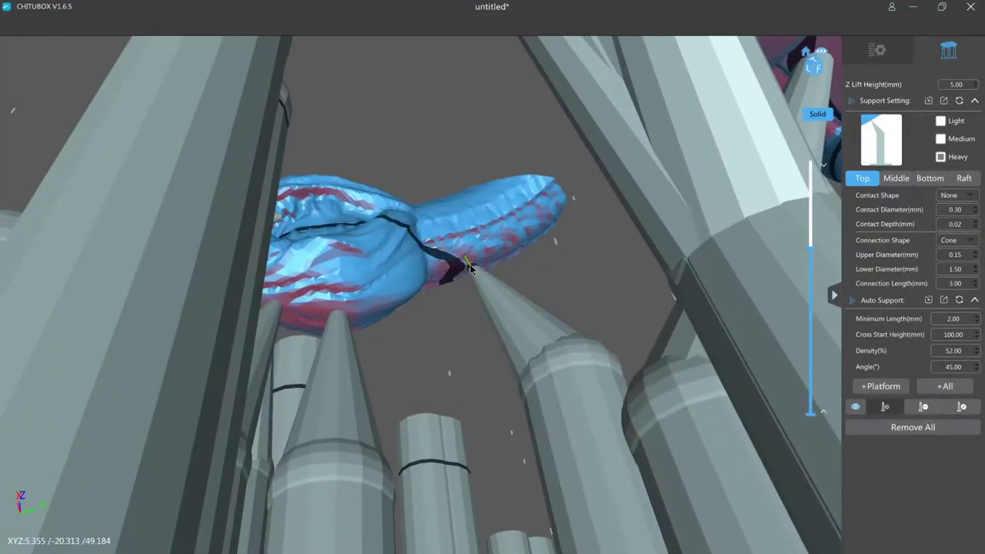
{"action": "left_click", "coordinate": [591, 388]}
{"action": "key", "text": "a"}
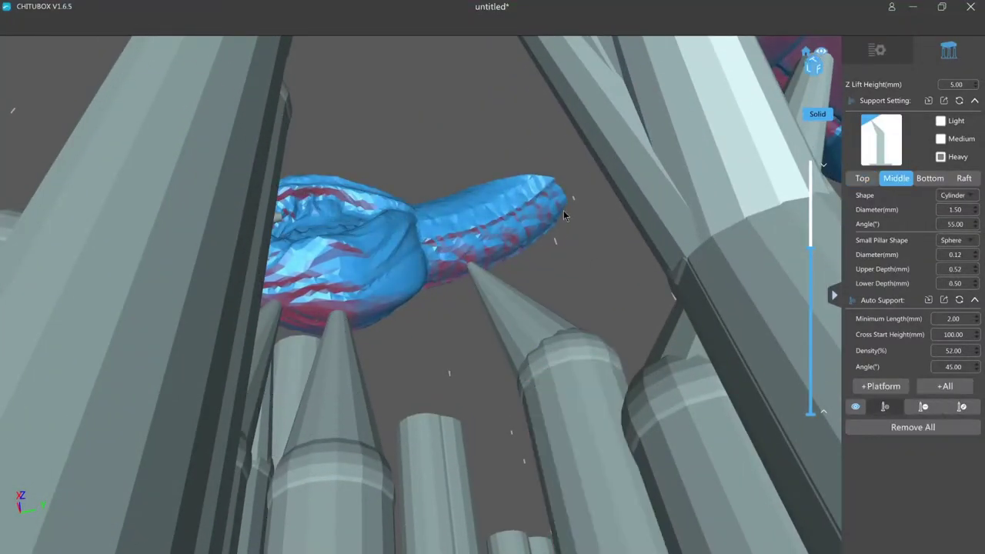
{"action": "left_click", "coordinate": [564, 213]}
{"action": "key", "text": "e"}
{"action": "scroll", "coordinate": [627, 290], "scroll_direction": "up", "scroll_amount": 3, "text": "shift"}
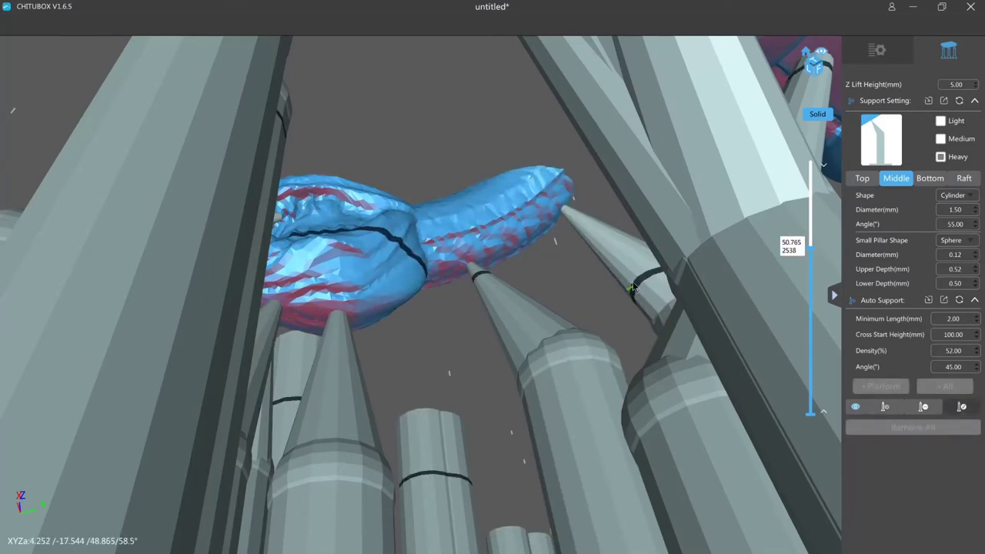
Raise the slice view to layer 2629, add a heavy support farther along the tentacle's underside, and shift its pillar outward
{"action": "scroll", "coordinate": [613, 267], "scroll_direction": "down", "scroll_amount": 1}
{"action": "scroll", "coordinate": [612, 264], "scroll_direction": "up", "scroll_amount": 2, "text": "shift"}
{"action": "right_click_drag", "start_coordinate": [612, 264], "coordinate": [622, 249]}
{"action": "scroll", "coordinate": [614, 259], "scroll_direction": "up", "scroll_amount": 3, "text": "shift"}
{"action": "left_click_drag", "start_coordinate": [622, 248], "coordinate": [615, 241]}
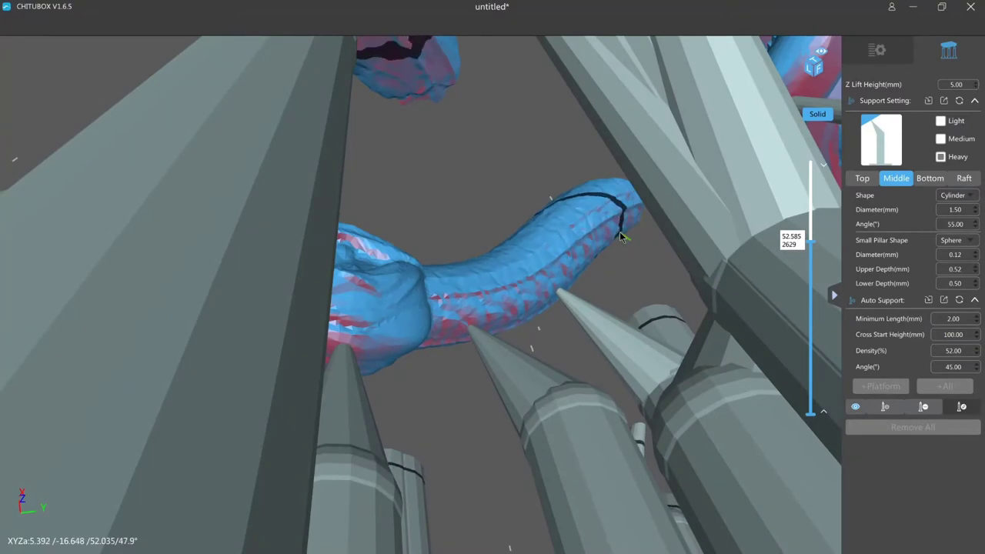
{"action": "key", "text": "a"}
{"action": "left_click", "coordinate": [625, 233]}
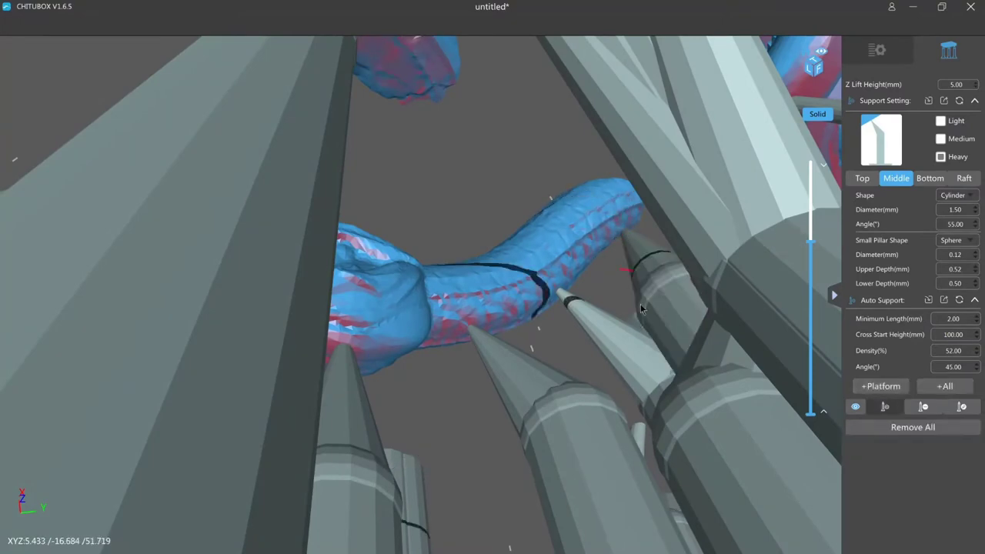
{"action": "key", "text": "e"}
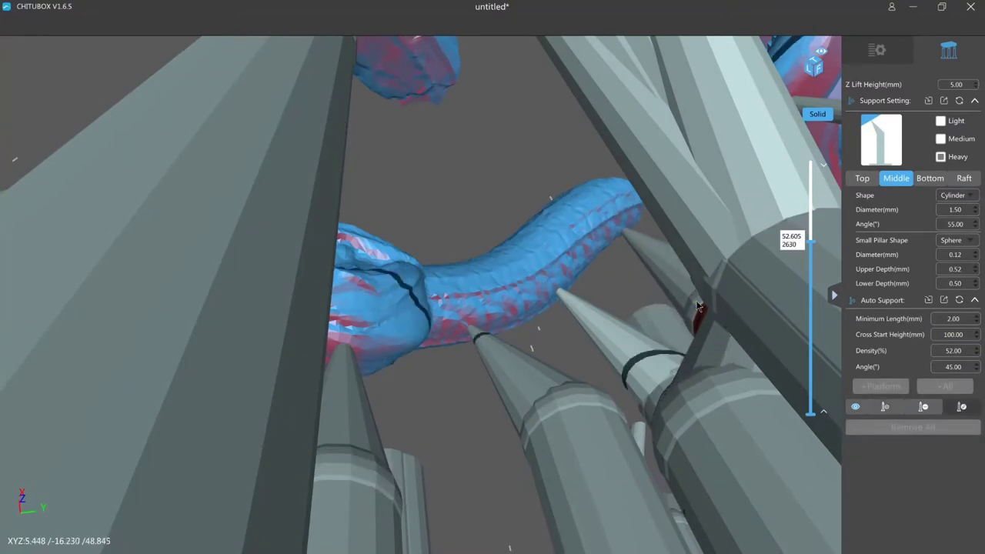
Lower the slice view to layer 2583 and move the existing support's contact onto the open-jawed tentacle's starting island
{"action": "scroll", "coordinate": [609, 229], "scroll_direction": "up", "scroll_amount": 2}
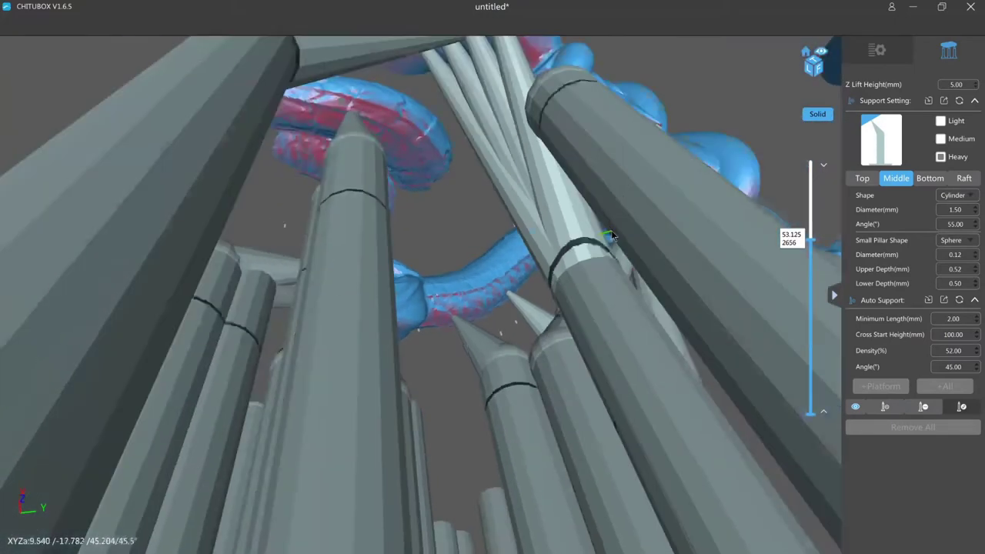
{"action": "scroll", "coordinate": [641, 234], "scroll_direction": "up", "scroll_amount": 3}
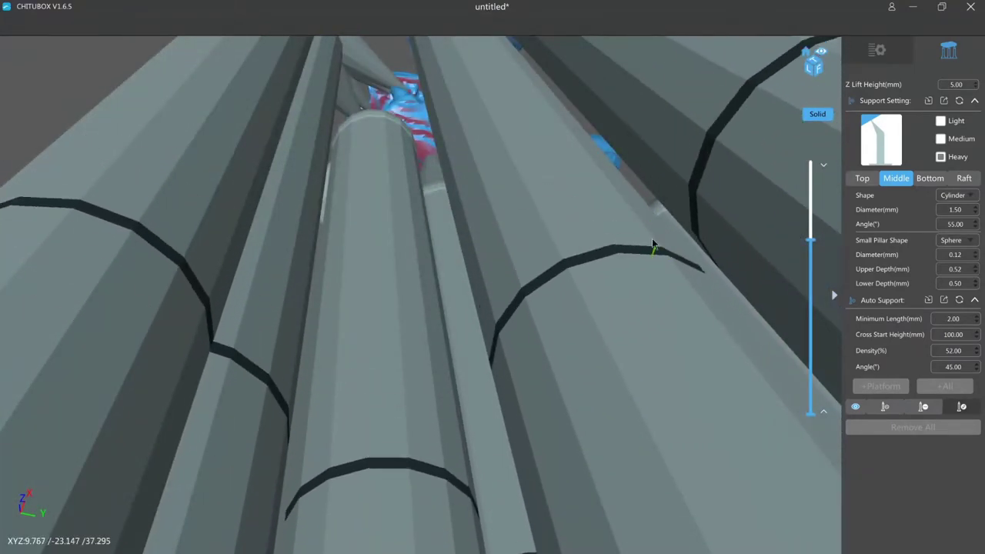
{"action": "scroll", "coordinate": [650, 223], "scroll_direction": "down", "scroll_amount": 5}
{"action": "scroll", "coordinate": [653, 230], "scroll_direction": "up", "scroll_amount": 2}
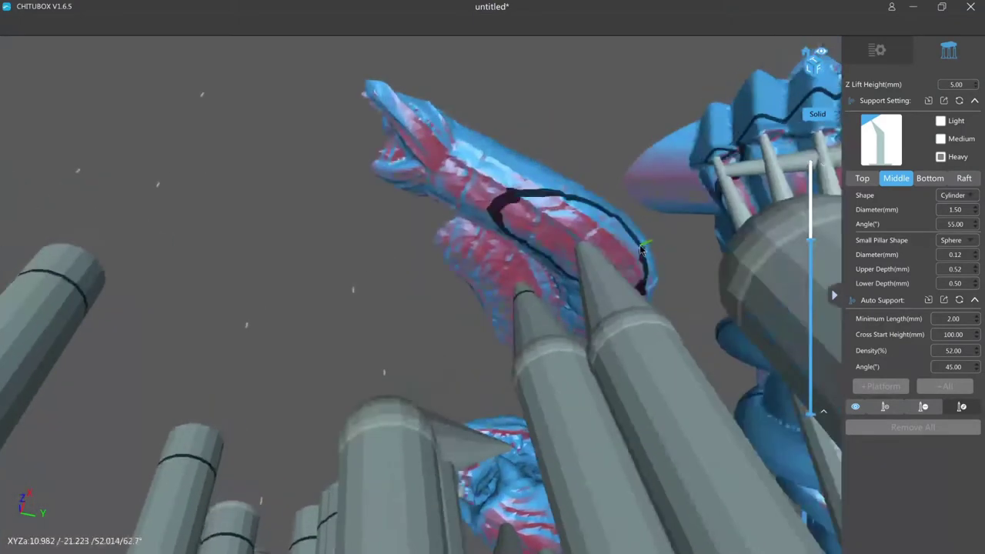
{"action": "scroll", "coordinate": [612, 265], "scroll_direction": "up", "scroll_amount": 2}
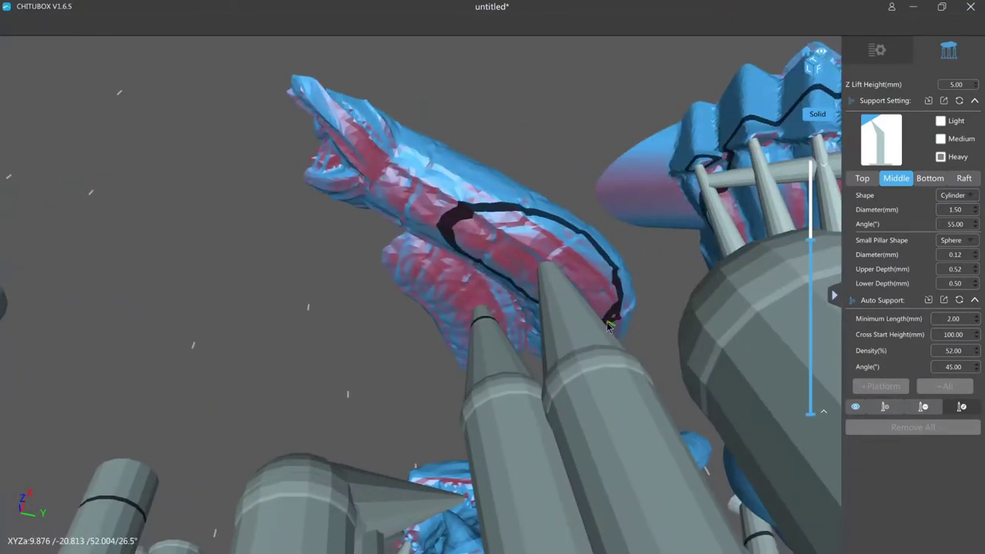
{"action": "right_click_drag", "start_coordinate": [656, 275], "coordinate": [653, 296]}
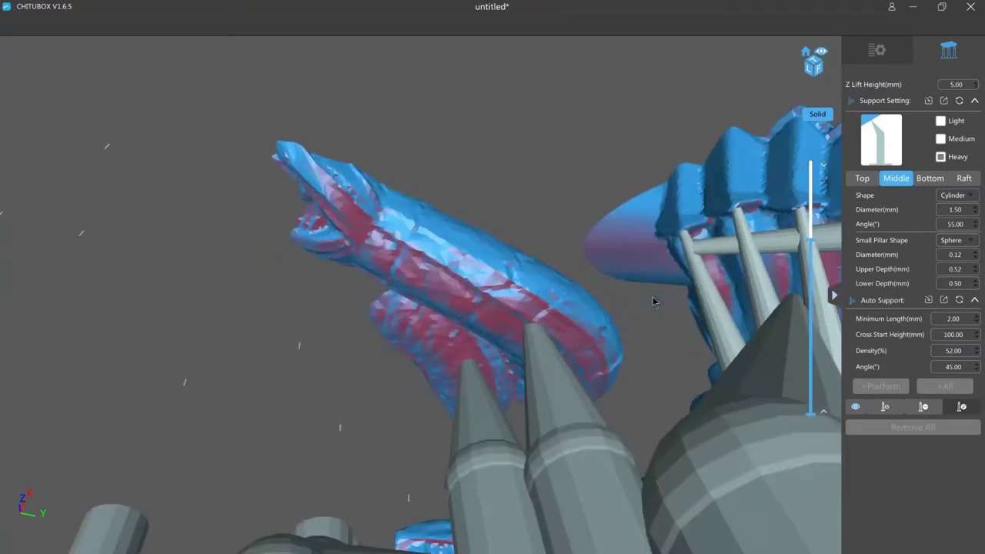
{"action": "scroll", "coordinate": [651, 299], "scroll_direction": "down", "scroll_amount": 1}
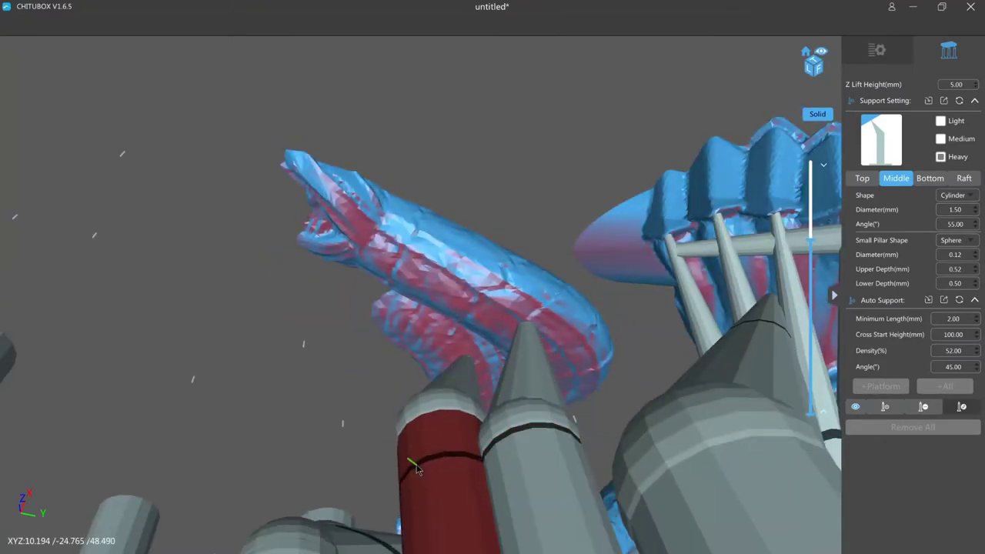
{"action": "left_click", "coordinate": [531, 335]}
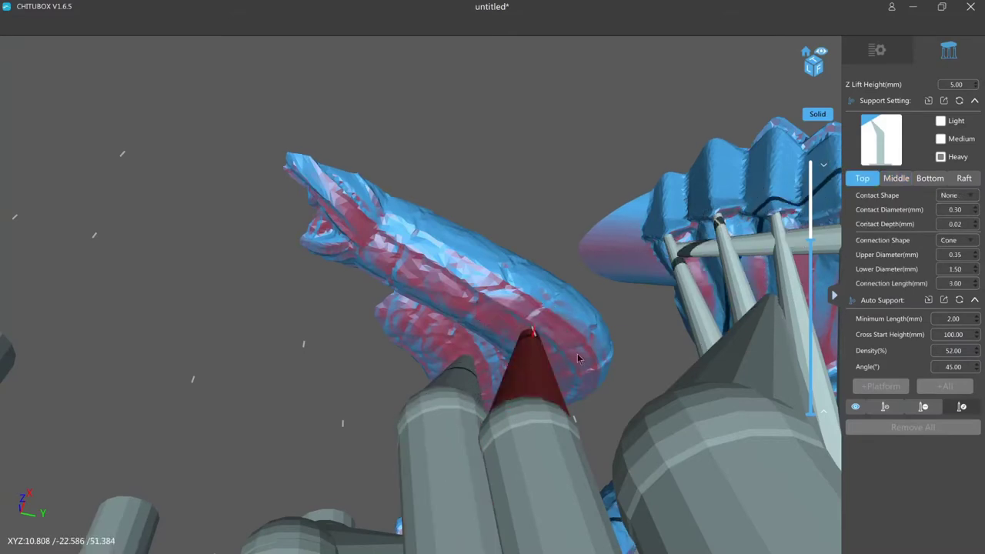
{"action": "scroll", "coordinate": [600, 361], "scroll_direction": "up", "scroll_amount": 2}
{"action": "key", "text": "Down"}
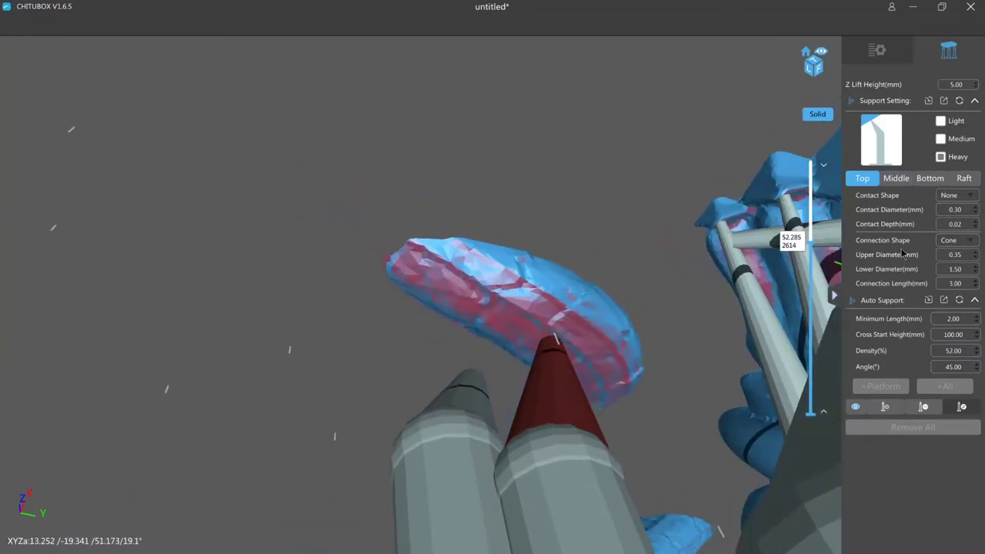
{"action": "left_click", "coordinate": [884, 406]}
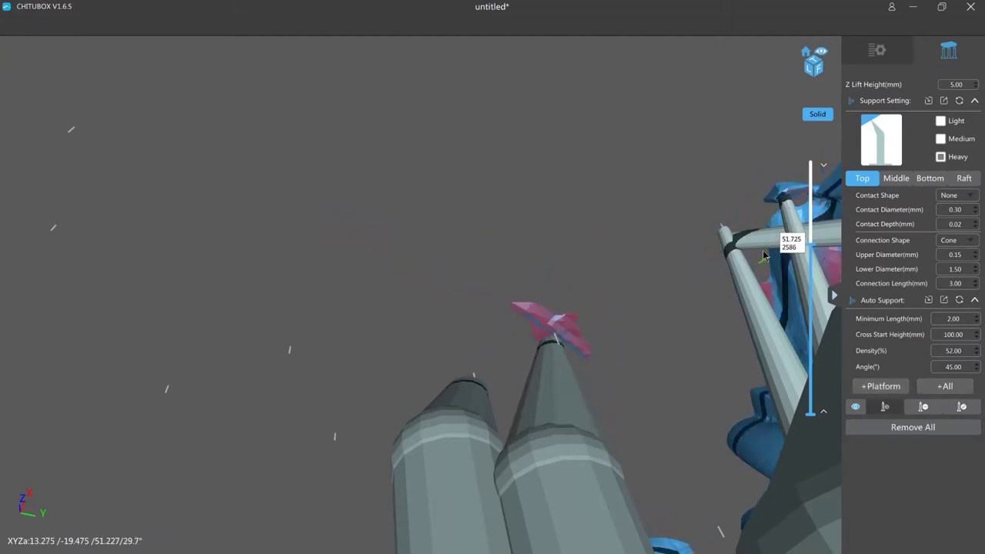
{"action": "key", "text": "Down"}
{"action": "key", "text": "Down"}
{"action": "key", "text": "Down"}
{"action": "key", "text": "Down"}
{"action": "key", "text": "Down"}
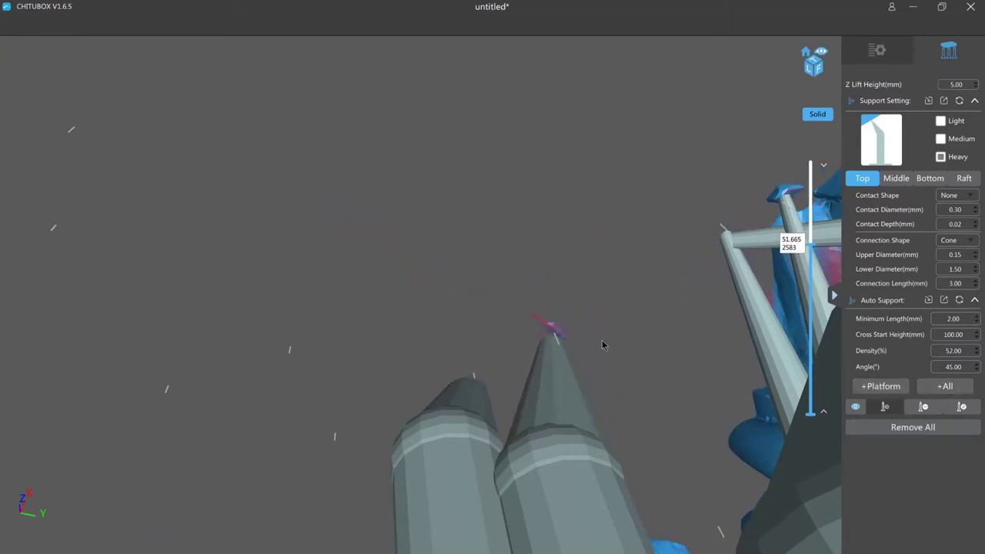
{"action": "left_click", "coordinate": [554, 341], "text": "shift"}
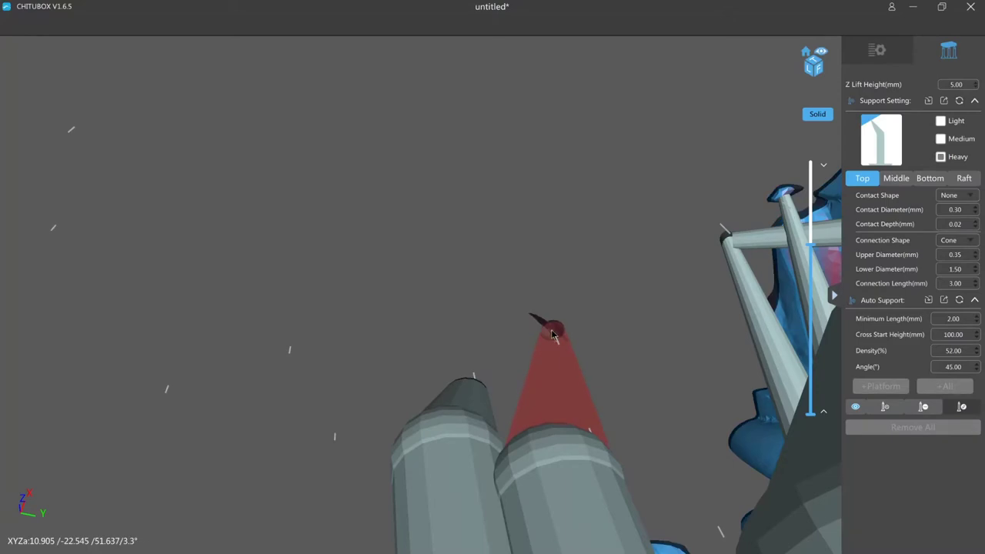
{"action": "left_click", "coordinate": [543, 337]}
Check the adjusted contact and the tentacle's growth from its first island layer by layer up to layer 2616
{"action": "key", "text": "Up"}
{"action": "key", "text": "Up"}
{"action": "key", "text": "Up"}
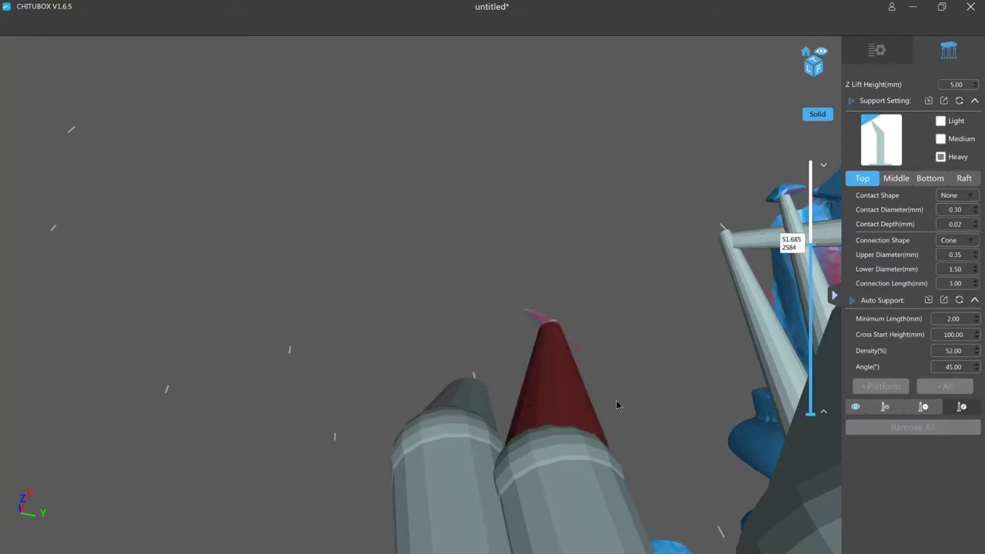
{"action": "key", "text": "Up"}
{"action": "key", "text": "Up"}
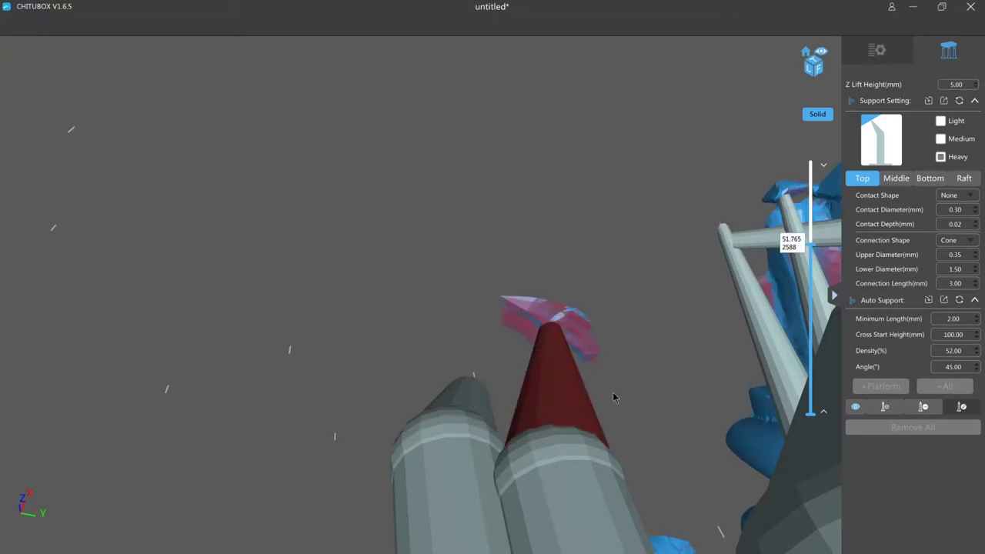
{"action": "left_click", "coordinate": [730, 389]}
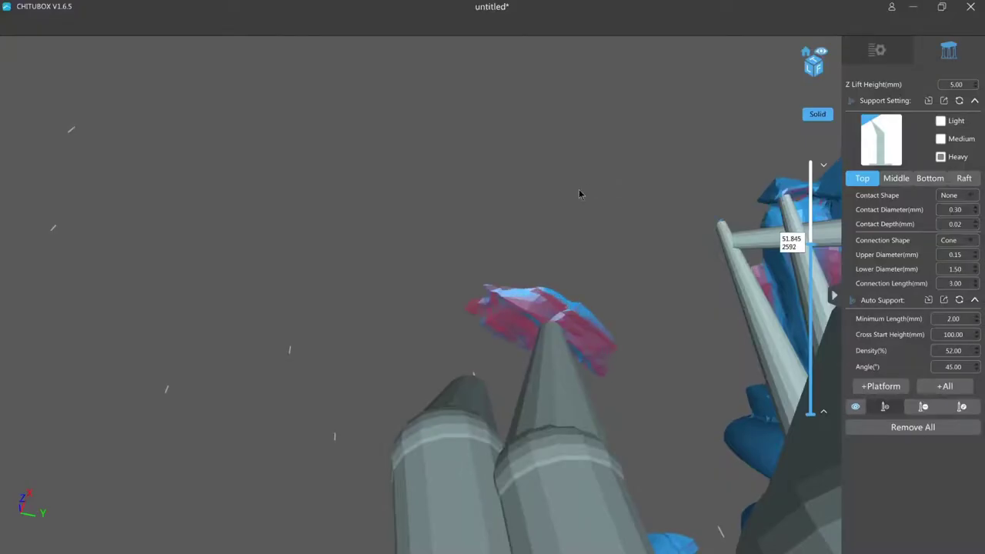
{"action": "key", "text": "Up"}
{"action": "key", "text": "Up"}
{"action": "key", "text": "Up"}
{"action": "key", "text": "Up"}
{"action": "key", "text": "Up"}
{"action": "key", "text": "Up"}
{"action": "key", "text": "Up"}
{"action": "key", "text": "Up"}
{"action": "key", "text": "Up"}
{"action": "key", "text": "Up"}
{"action": "key", "text": "Up"}
{"action": "key", "text": "Up"}
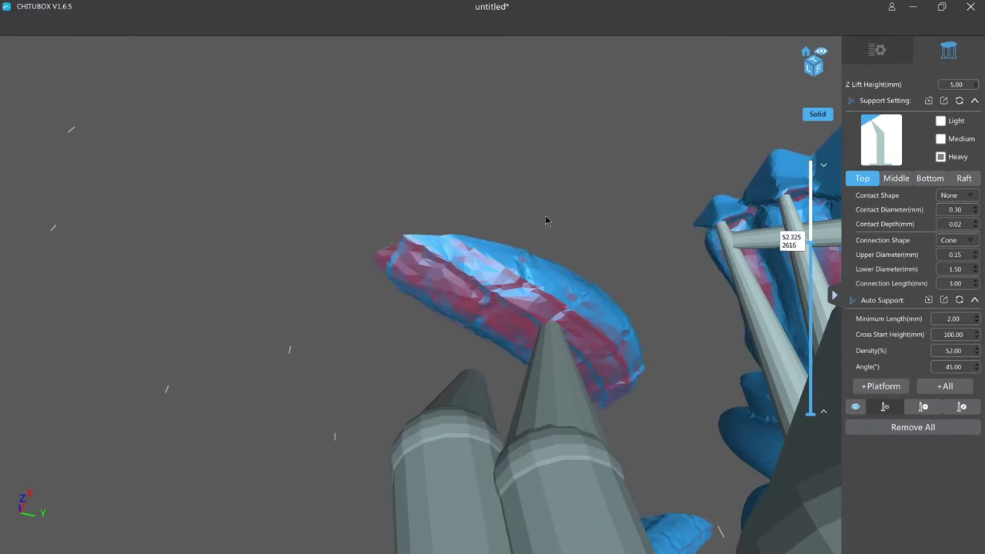
Raise the slice view to layer 2626 and add heavy supports under the tentacle's underside and at its newly sliced tip
{"action": "key", "text": "Up"}
{"action": "key", "text": "Up"}
{"action": "key", "text": "Up"}
{"action": "key", "text": "Up"}
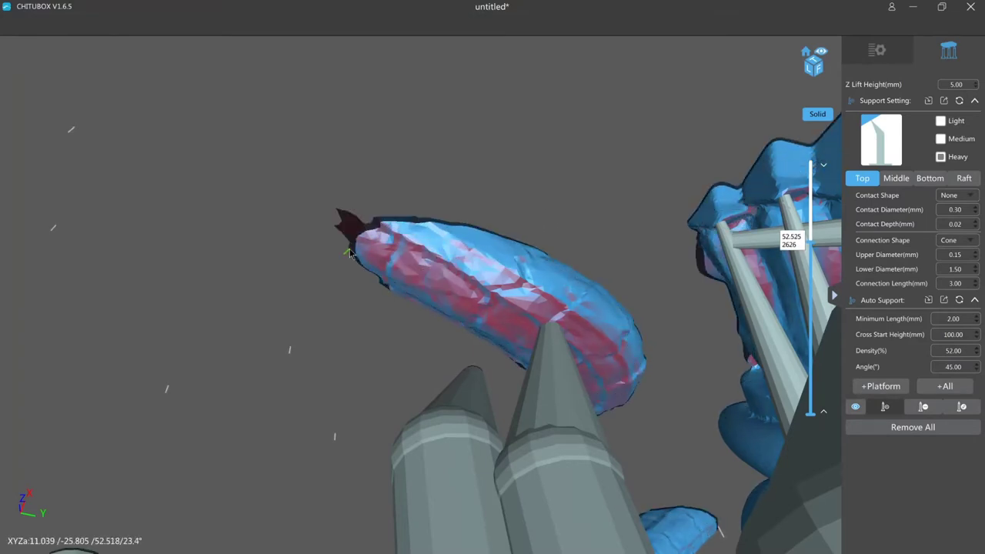
{"action": "scroll", "coordinate": [531, 312], "scroll_direction": "down", "scroll_amount": 1}
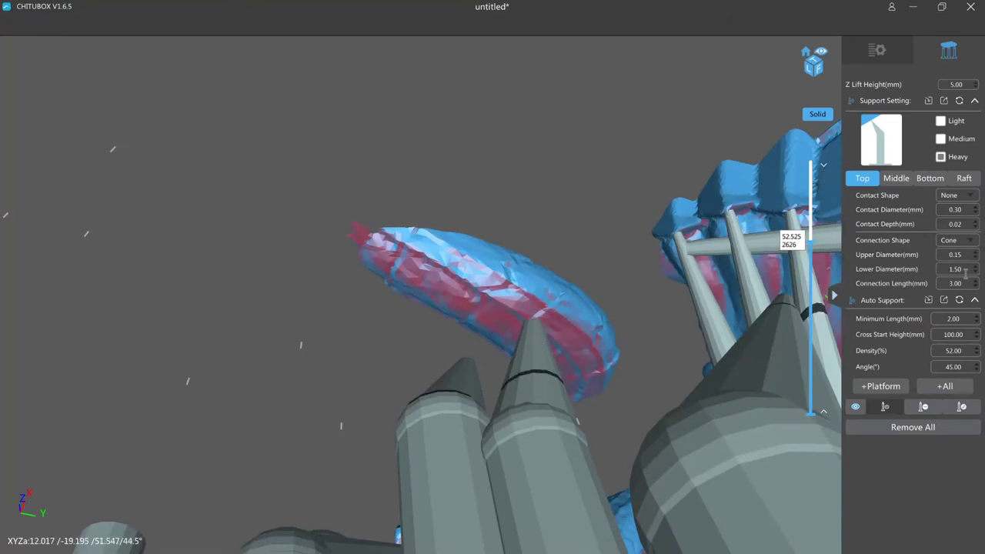
{"action": "left_click", "coordinate": [459, 305]}
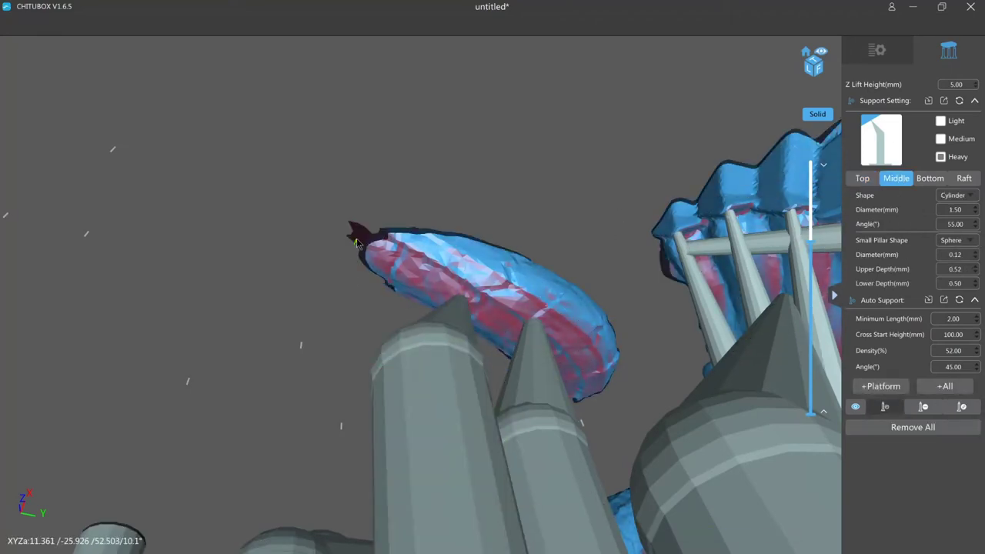
{"action": "left_click", "coordinate": [356, 243]}
Raise the slice view to layer 2641 and adjust the pillar of the heavy support beside the tentacle's rear end
{"action": "key", "text": "Up"}
{"action": "key", "text": "Up"}
{"action": "key", "text": "Up"}
{"action": "key", "text": "Up"}
{"action": "key", "text": "Up"}
{"action": "key", "text": "Up"}
{"action": "key", "text": "Up"}
{"action": "key", "text": "Up"}
{"action": "key", "text": "Up"}
{"action": "key", "text": "Up"}
{"action": "key", "text": "Up"}
{"action": "key", "text": "Up"}
{"action": "key", "text": "Up"}
{"action": "key", "text": "Up"}
{"action": "key", "text": "Up"}
{"action": "key", "text": "Up"}
{"action": "key", "text": "Up"}
{"action": "key", "text": "Up"}
{"action": "key", "text": "Up"}
{"action": "key", "text": "Up"}
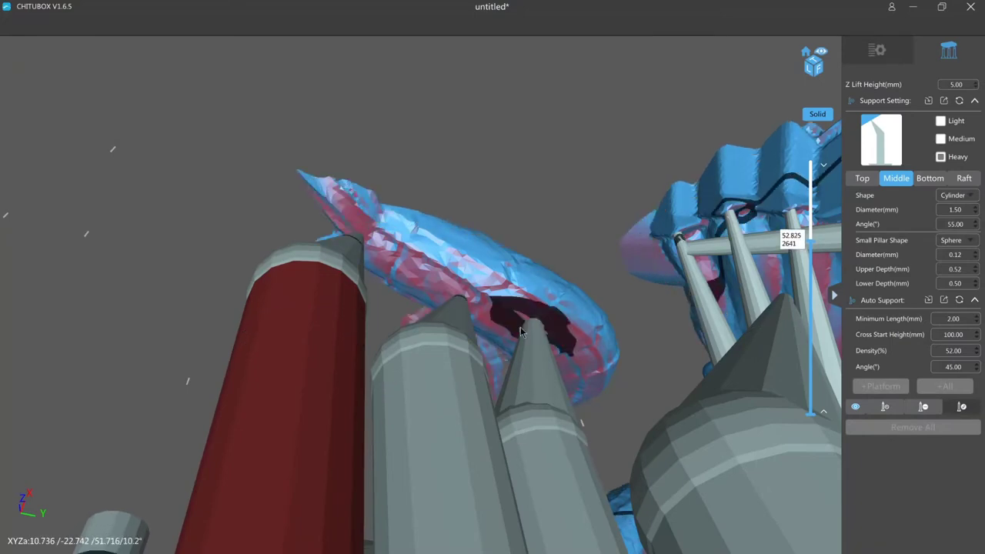
{"action": "left_click", "coordinate": [664, 453]}
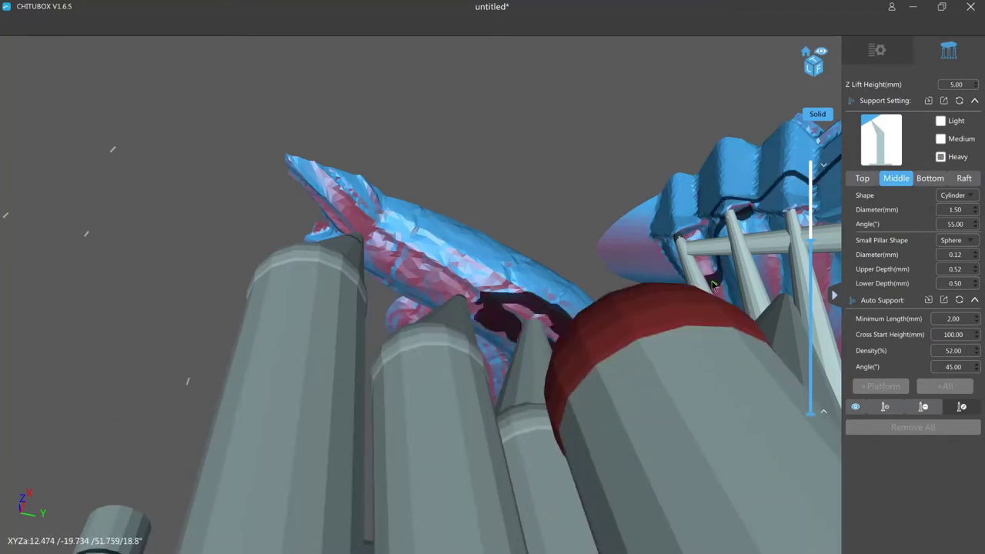
{"action": "left_click", "coordinate": [769, 481]}
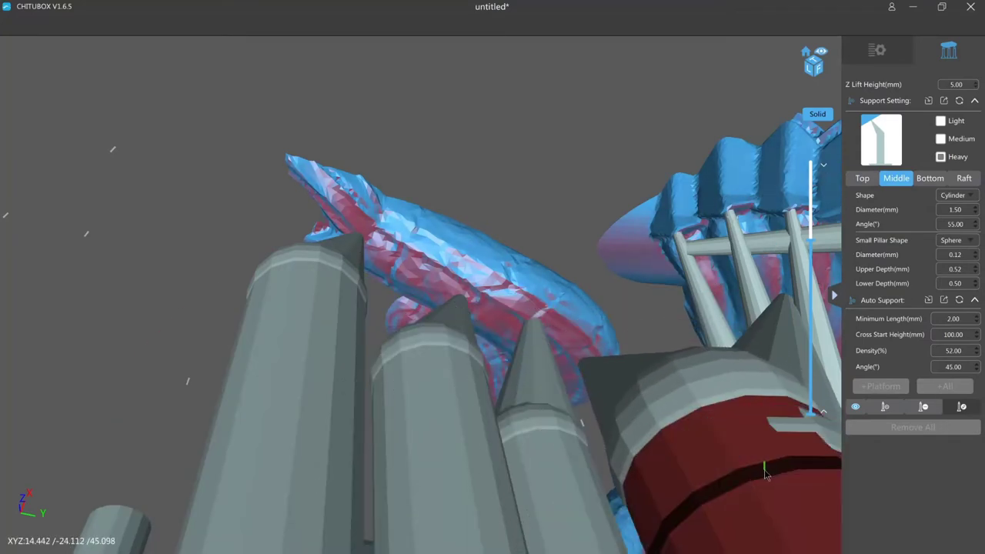
Examine the tentacle's open jaw and its support contacts from the opposite side around the current slice
{"action": "scroll", "coordinate": [615, 285], "scroll_direction": "down", "scroll_amount": 2}
{"action": "right_click_drag", "start_coordinate": [592, 274], "coordinate": [631, 284]}
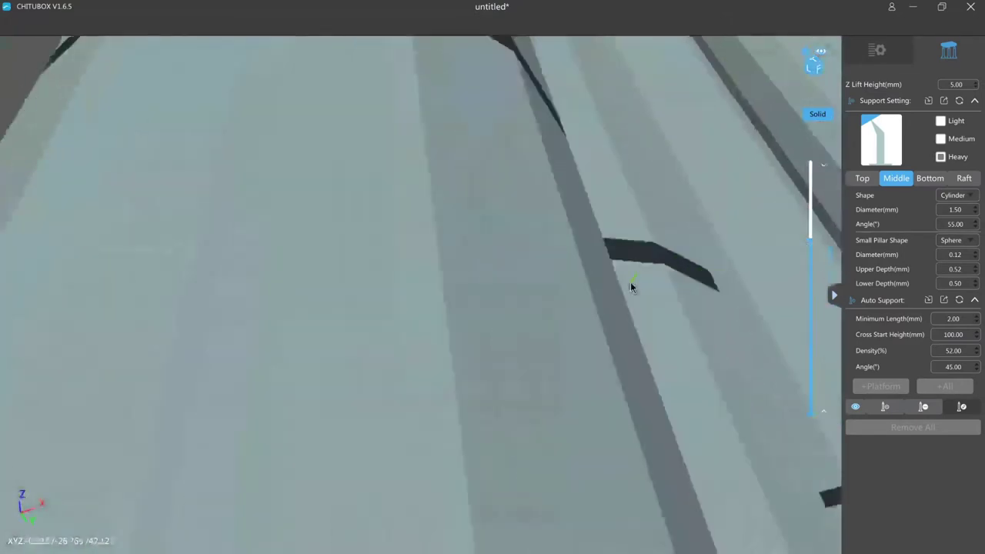
{"action": "scroll", "coordinate": [623, 297], "scroll_direction": "down", "scroll_amount": 3}
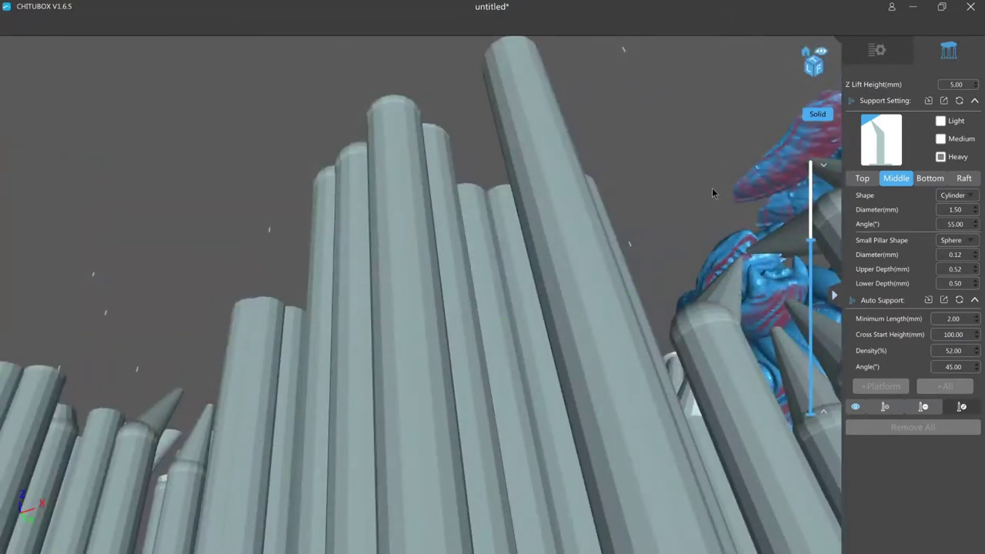
{"action": "scroll", "coordinate": [655, 220], "scroll_direction": "up", "scroll_amount": 10}
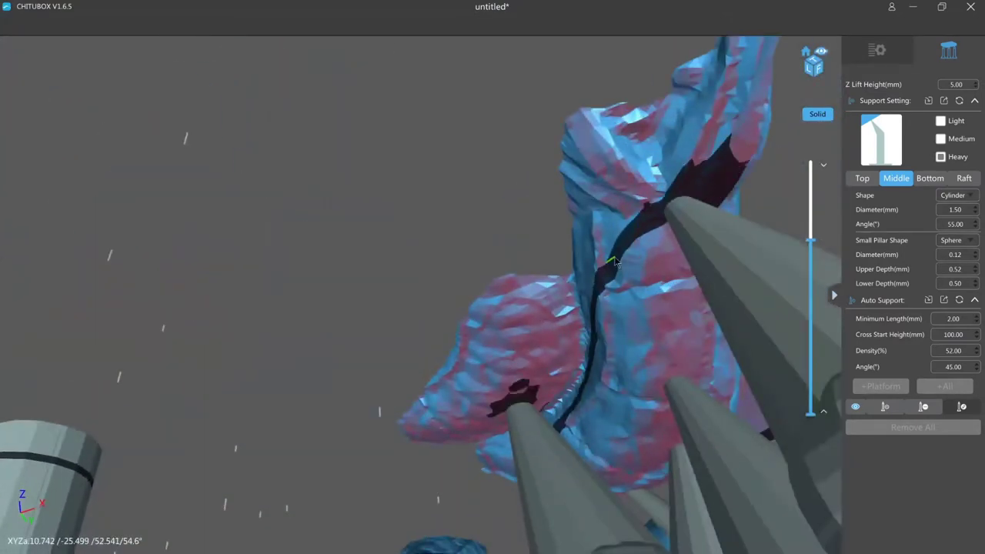
{"action": "scroll", "coordinate": [559, 303], "scroll_direction": "down", "scroll_amount": 8}
{"action": "right_click_drag", "start_coordinate": [558, 303], "coordinate": [561, 270]}
{"action": "scroll", "coordinate": [540, 319], "scroll_direction": "up", "scroll_amount": 9}
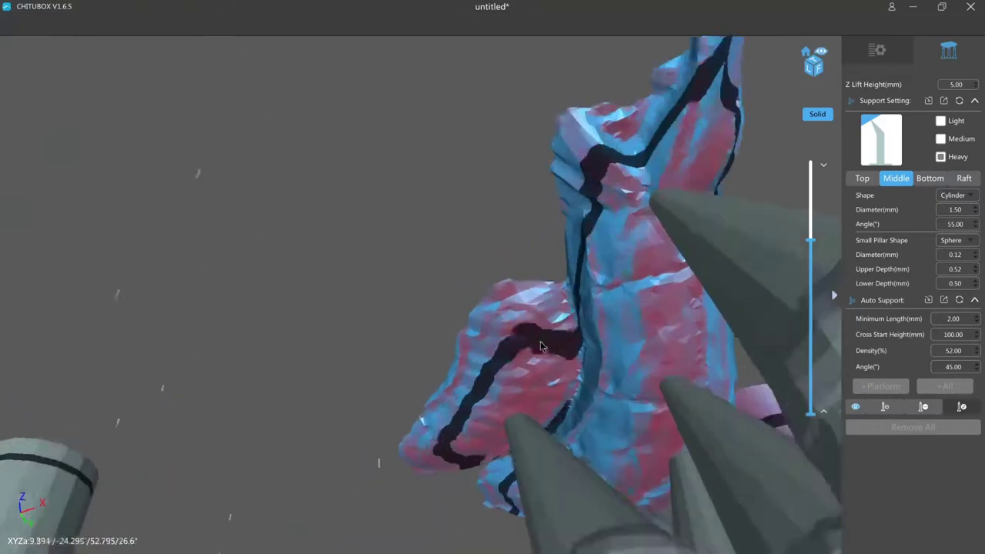
{"action": "scroll", "coordinate": [540, 346], "scroll_direction": "up", "scroll_amount": 3}
{"action": "scroll", "coordinate": [540, 346], "scroll_direction": "down", "scroll_amount": 3}
{"action": "right_click_drag", "start_coordinate": [540, 347], "coordinate": [541, 308]}
Lower the slice view to layer 2629, add a heavy support, and move its contact onto the small jaw island
{"action": "key", "text": "Down"}
{"action": "key", "text": "Down"}
{"action": "key", "text": "Down"}
{"action": "key", "text": "Down"}
{"action": "key", "text": "Down"}
{"action": "key", "text": "Down"}
{"action": "key", "text": "Down"}
{"action": "key", "text": "Down"}
{"action": "key", "text": "Down"}
{"action": "key", "text": "Down"}
{"action": "key", "text": "Down"}
{"action": "key", "text": "Down"}
{"action": "key", "text": "Down"}
{"action": "key", "text": "Down"}
{"action": "key", "text": "Down"}
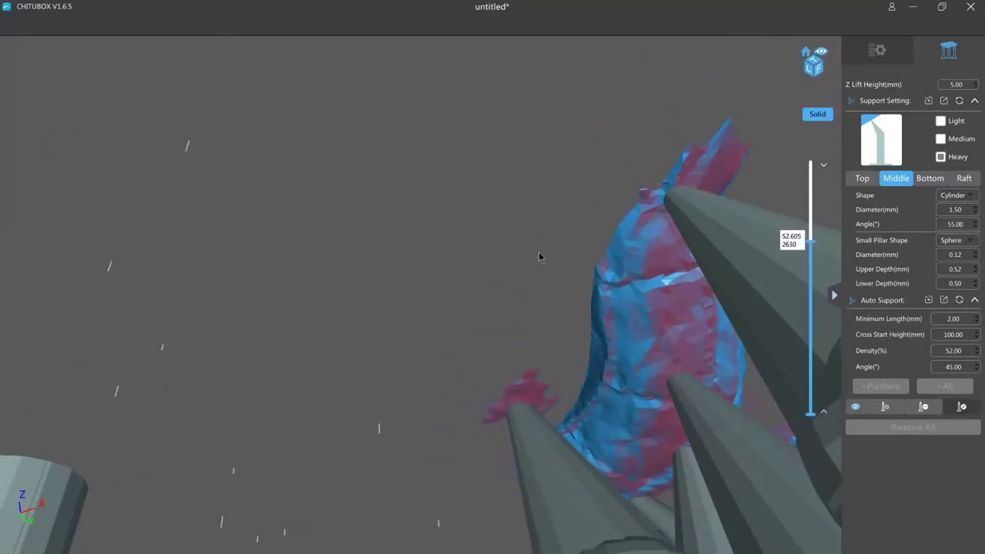
{"action": "key", "text": "Down"}
{"action": "key", "text": "Down"}
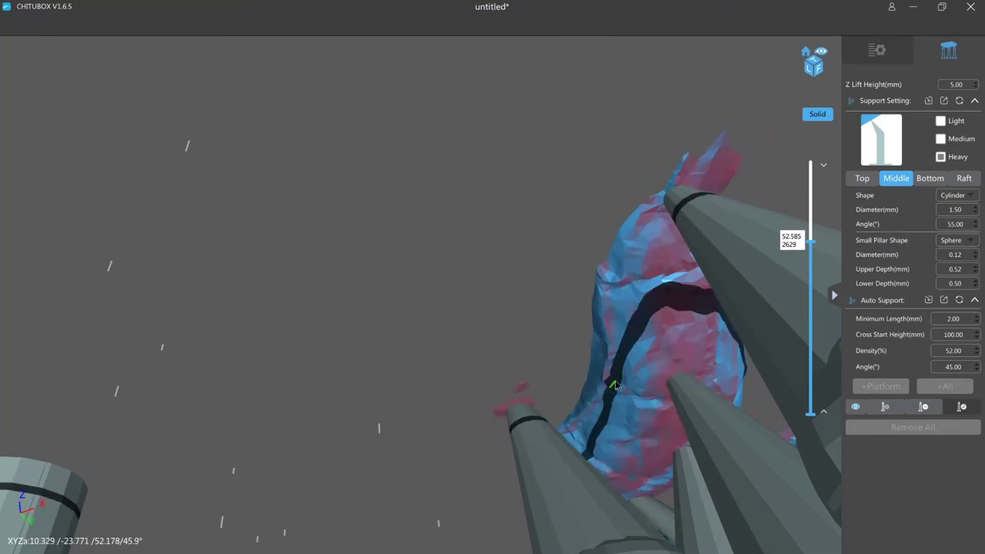
{"action": "left_click", "coordinate": [718, 289]}
{"action": "key", "text": "e"}
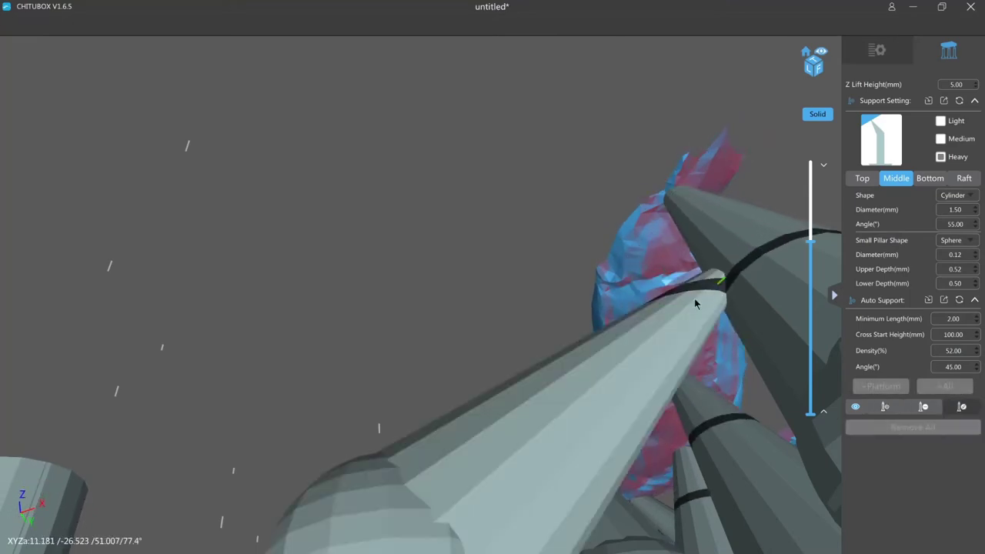
{"action": "left_click_drag", "start_coordinate": [697, 303], "coordinate": [526, 389]}
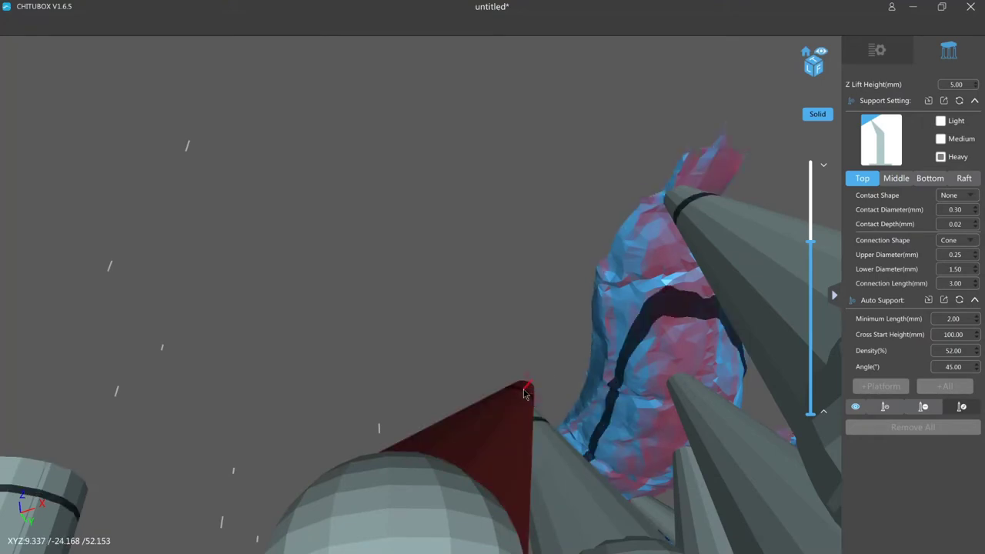
Raise the slice view to layer 2630, add a second heavy support, and move its contact to the jaw island's other edge
{"action": "key", "text": "Up"}
{"action": "key", "text": "a"}
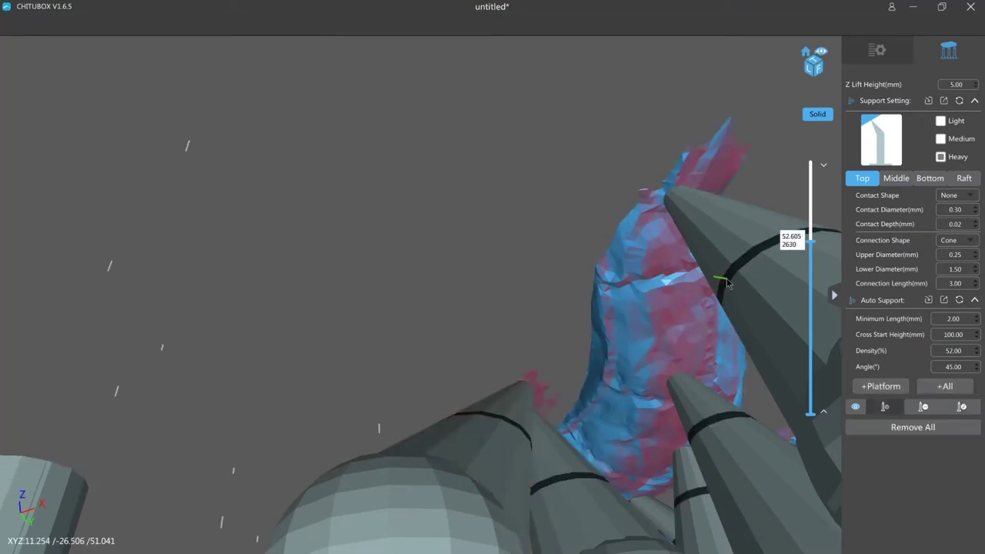
{"action": "left_click", "coordinate": [728, 275]}
{"action": "key", "text": "e"}
{"action": "left_click_drag", "start_coordinate": [728, 275], "coordinate": [554, 378]}
Examine how the new support contacts meet the small jaw island from several angles
{"action": "mouse_move", "coordinate": [555, 384]}
{"action": "right_mouse_down"}
{"action": "mouse_move", "coordinate": [564, 397]}
{"action": "mouse_move", "coordinate": [551, 387]}
{"action": "right_mouse_up"}
{"action": "scroll", "coordinate": [564, 391], "scroll_direction": "up", "scroll_amount": 3}
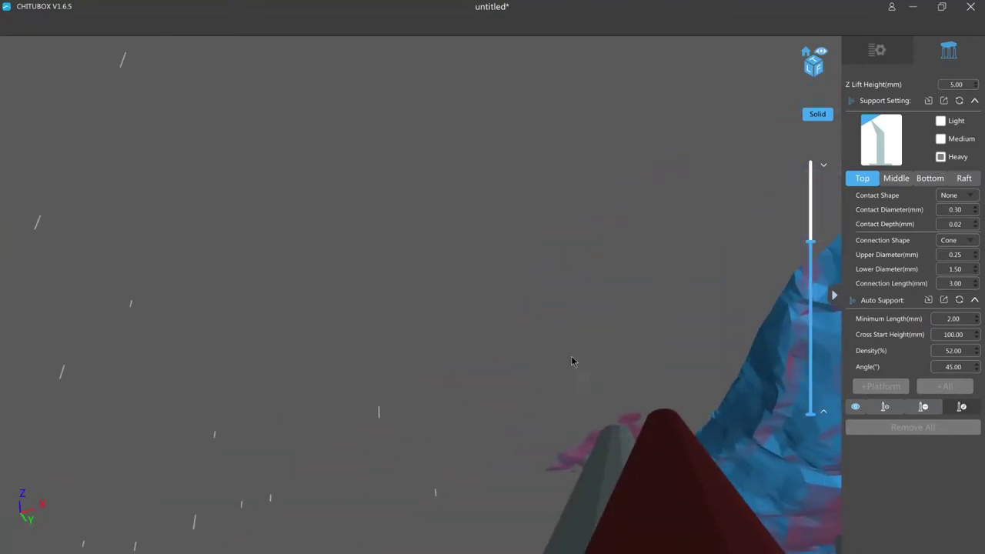
{"action": "scroll", "coordinate": [571, 355], "scroll_direction": "up", "scroll_amount": 5}
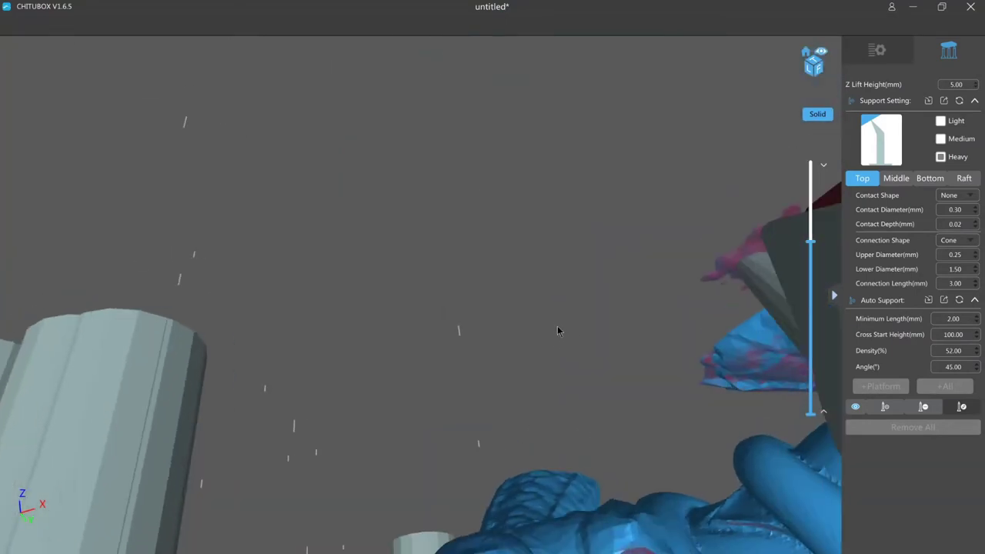
{"action": "scroll", "coordinate": [562, 332], "scroll_direction": "up", "scroll_amount": 3}
{"action": "scroll", "coordinate": [690, 376], "scroll_direction": "up", "scroll_amount": 5}
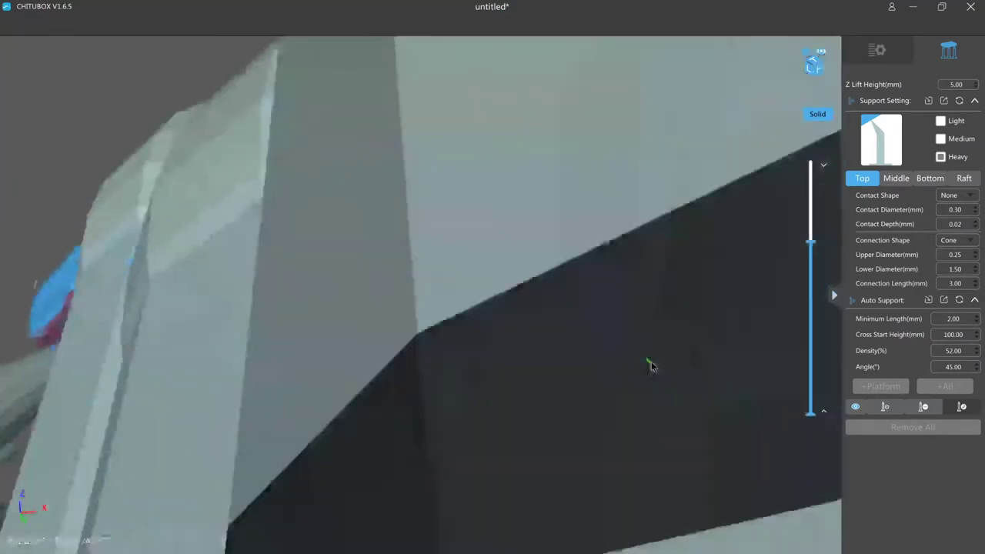
{"action": "scroll", "coordinate": [688, 374], "scroll_direction": "up", "scroll_amount": 6}
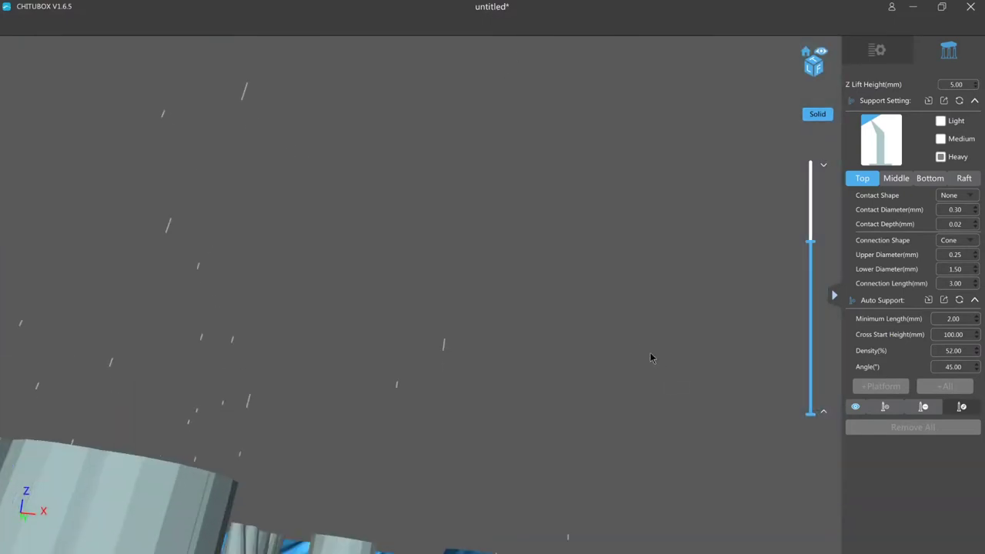
{"action": "middle_click_drag", "start_coordinate": [650, 353], "coordinate": [574, 243]}
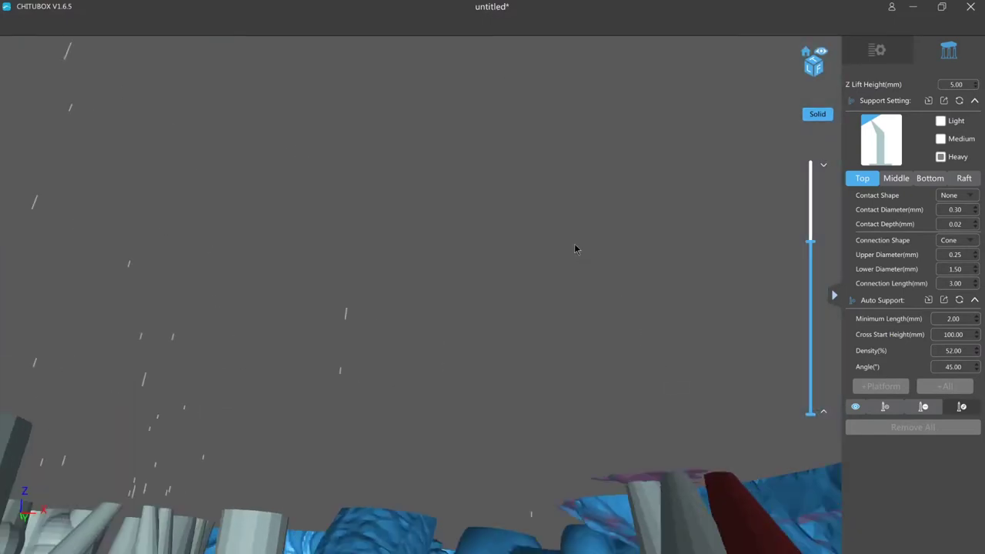
{"action": "middle_click_drag", "start_coordinate": [648, 442], "coordinate": [608, 333]}
{"action": "scroll", "coordinate": [613, 286], "scroll_direction": "down", "scroll_amount": 6}
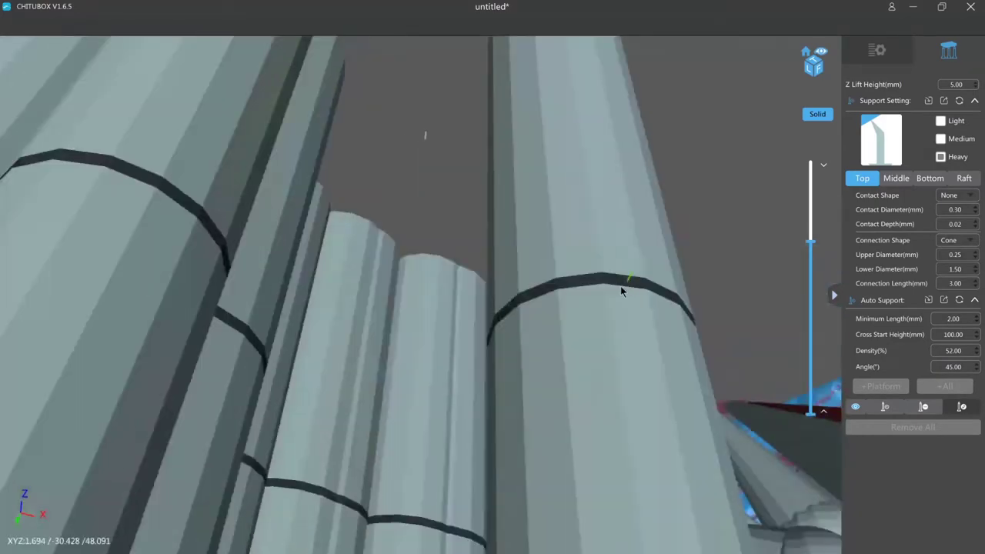
{"action": "right_click_drag", "start_coordinate": [620, 287], "coordinate": [586, 266]}
{"action": "scroll", "coordinate": [596, 271], "scroll_direction": "down", "scroll_amount": 3}
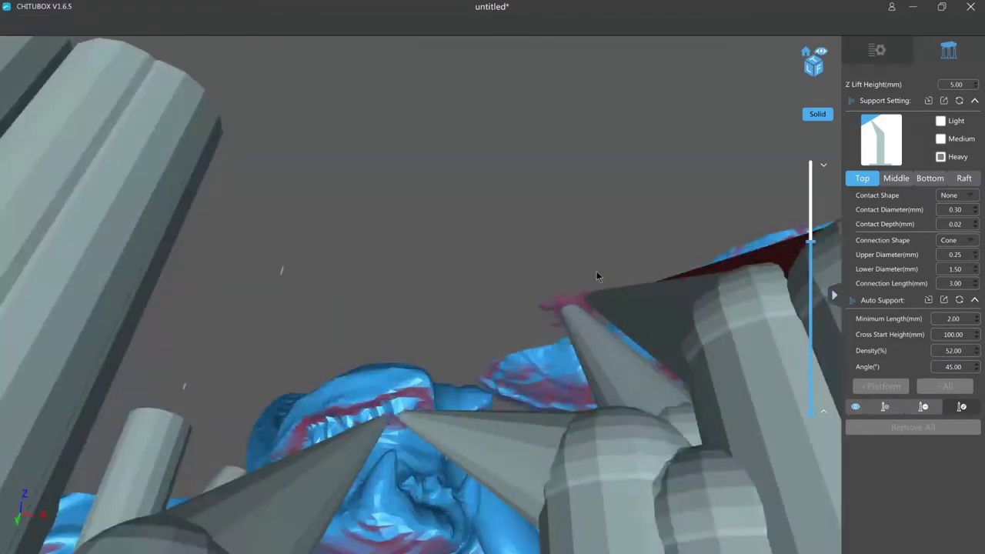
Place another heavy support from the island's open side and move its contact toward the jaw island's outer edge
{"action": "scroll", "coordinate": [643, 337], "scroll_direction": "up", "scroll_amount": 3}
{"action": "scroll", "coordinate": [647, 336], "scroll_direction": "down", "scroll_amount": 2}
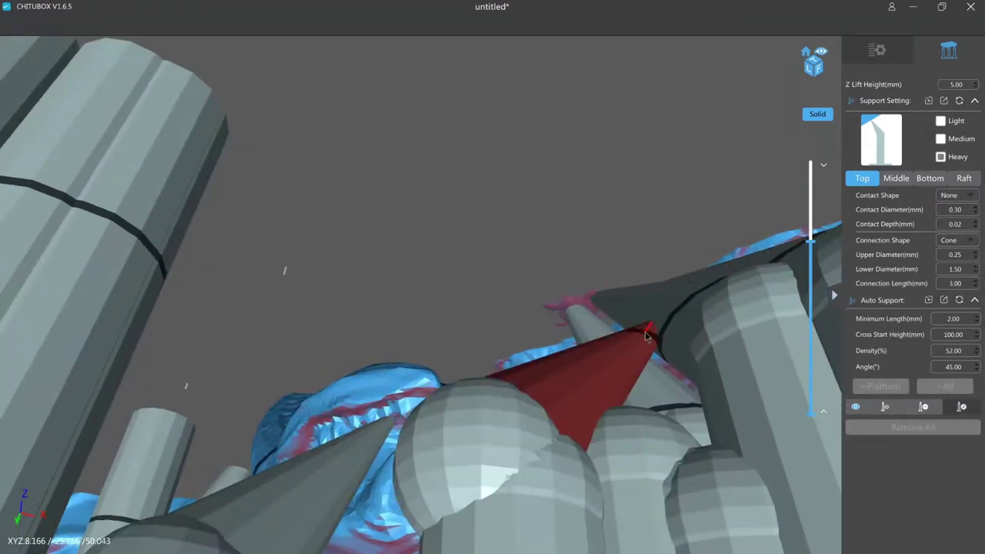
{"action": "left_click_drag", "start_coordinate": [550, 317], "coordinate": [556, 320]}
{"action": "scroll", "coordinate": [585, 347], "scroll_direction": "up", "scroll_amount": 2}
{"action": "scroll", "coordinate": [585, 350], "scroll_direction": "up", "scroll_amount": 1}
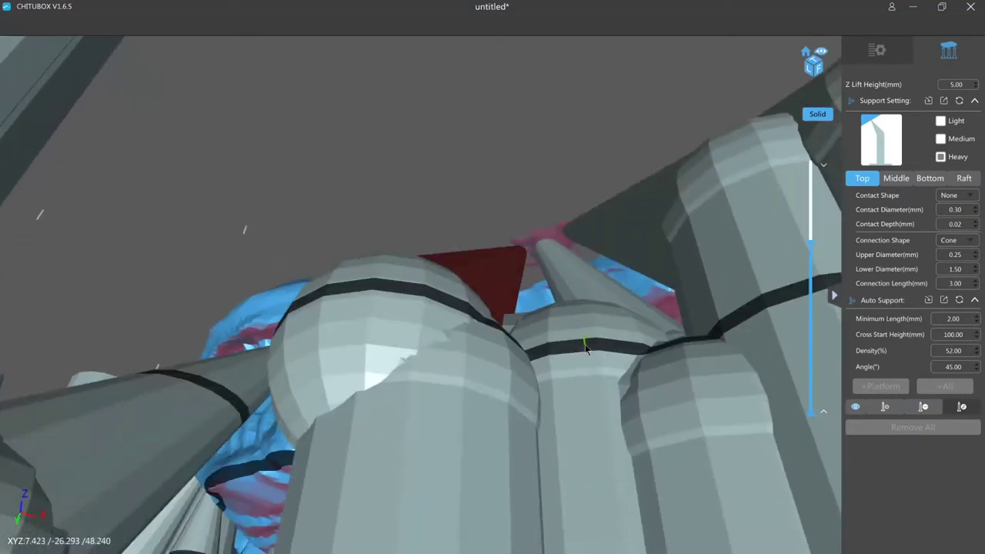
Lower the slice view to layer 2629 and add a further heavy support beside the small jaw island
{"action": "scroll", "coordinate": [585, 350], "scroll_direction": "down", "scroll_amount": 2}
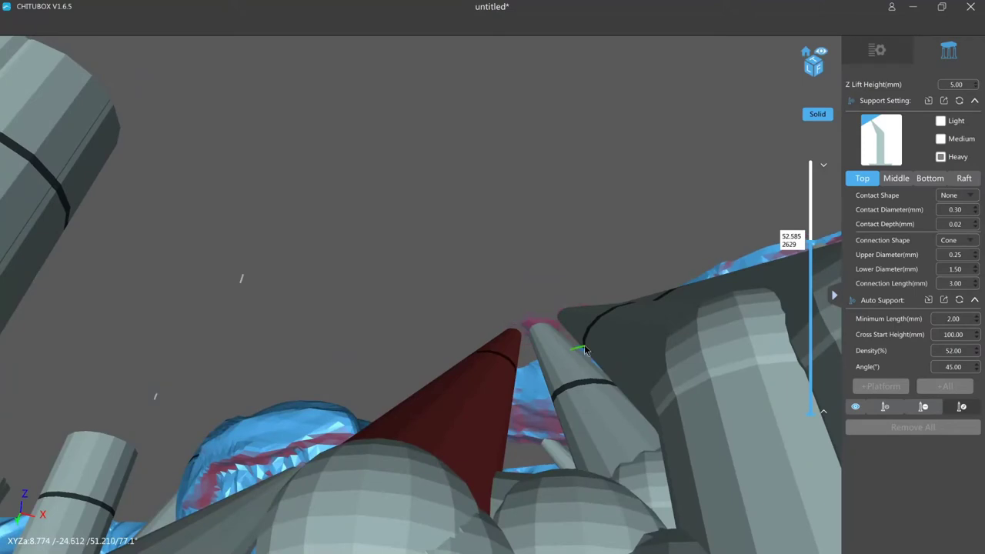
{"action": "left_click", "coordinate": [634, 331]}
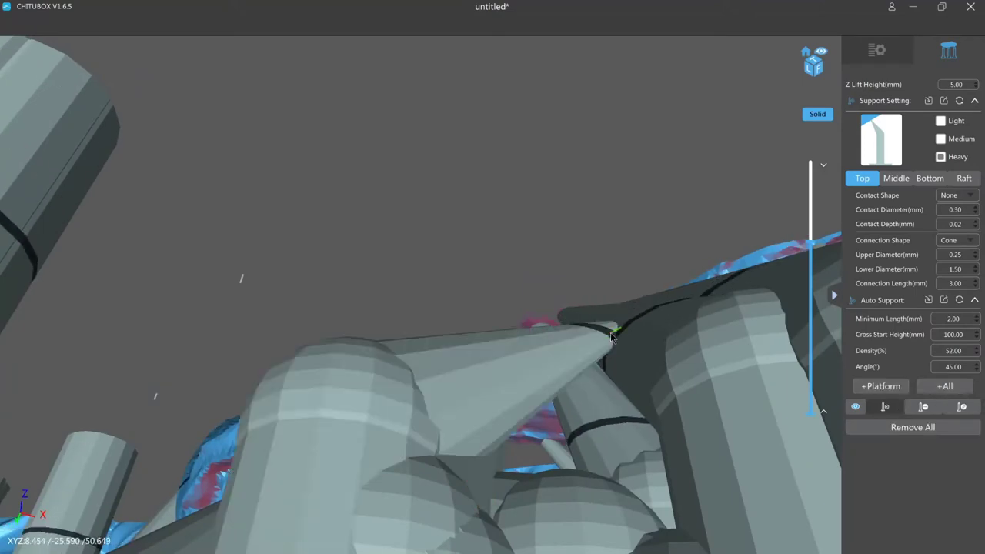